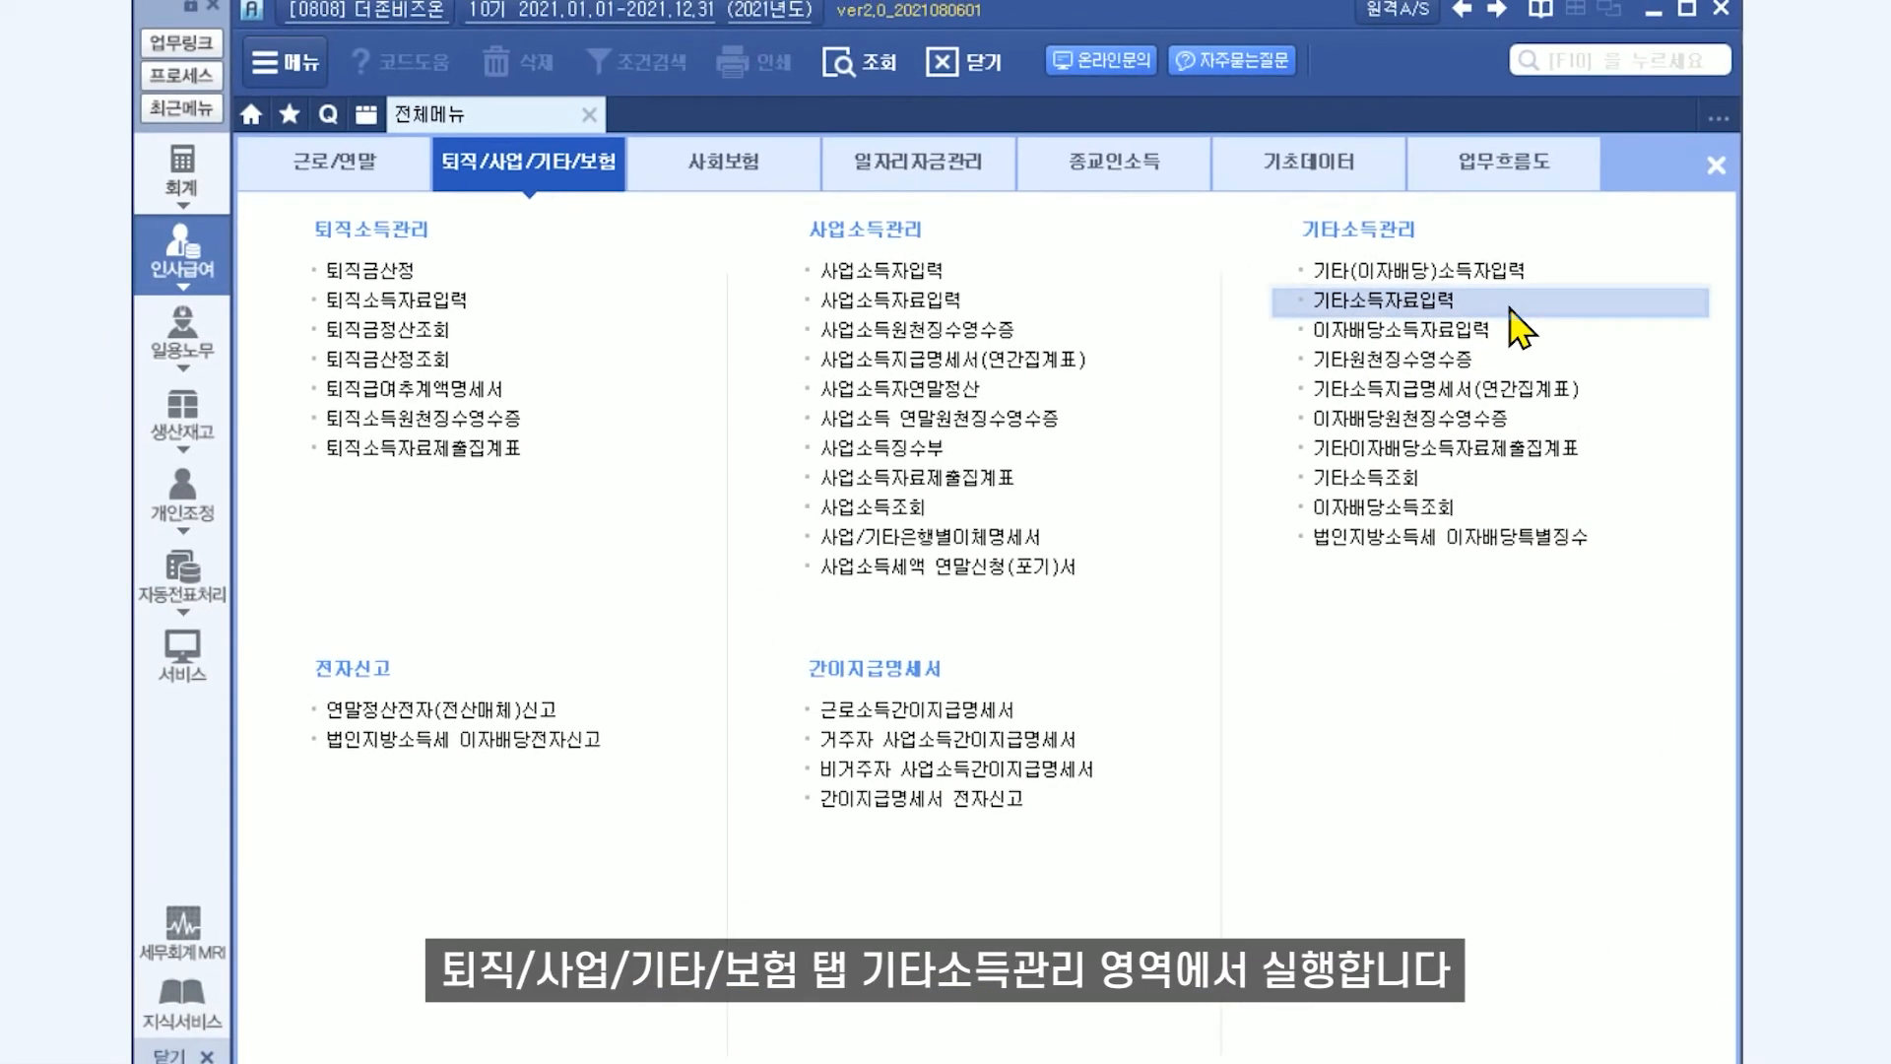
Open 기타소득자료입력 for payment month 2021-08 and add the first registered earner (income type 76) through the earner code help.
{"action": "left_click", "coordinate": [1511, 309]}
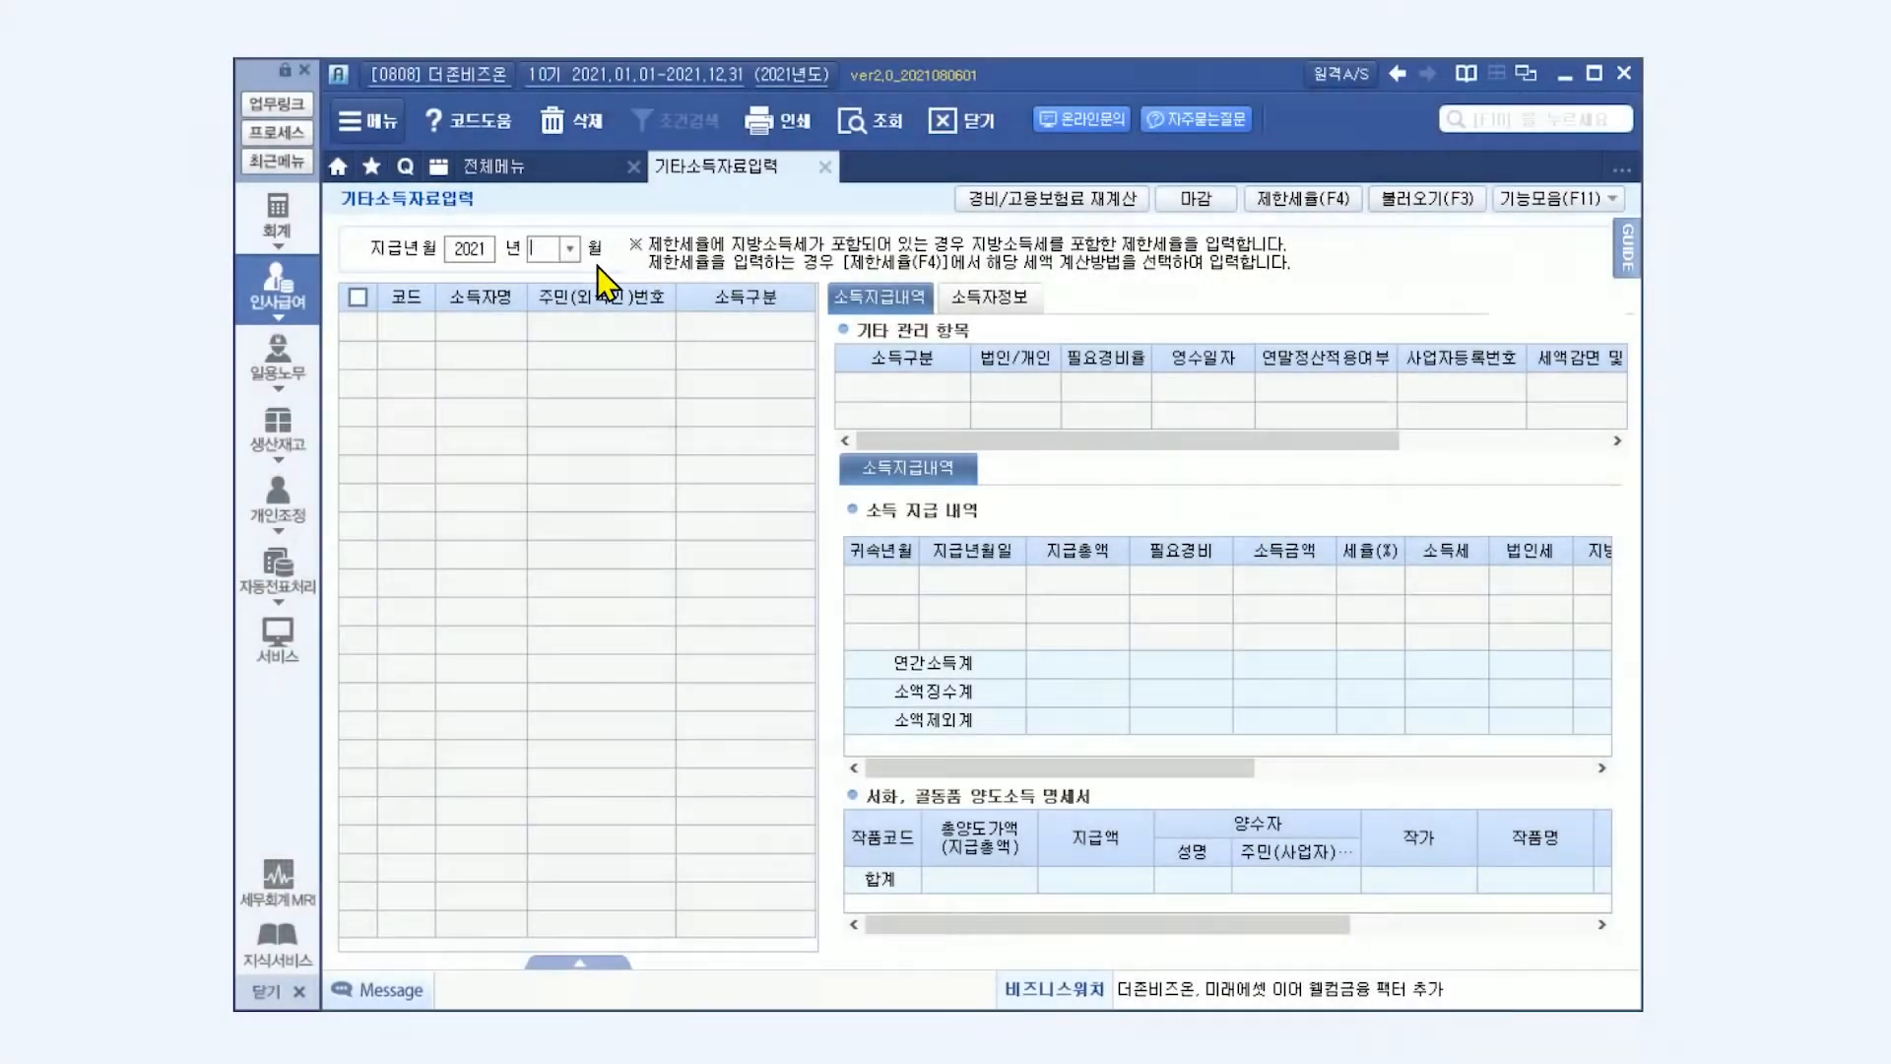
{"action": "left_click", "coordinate": [570, 251]}
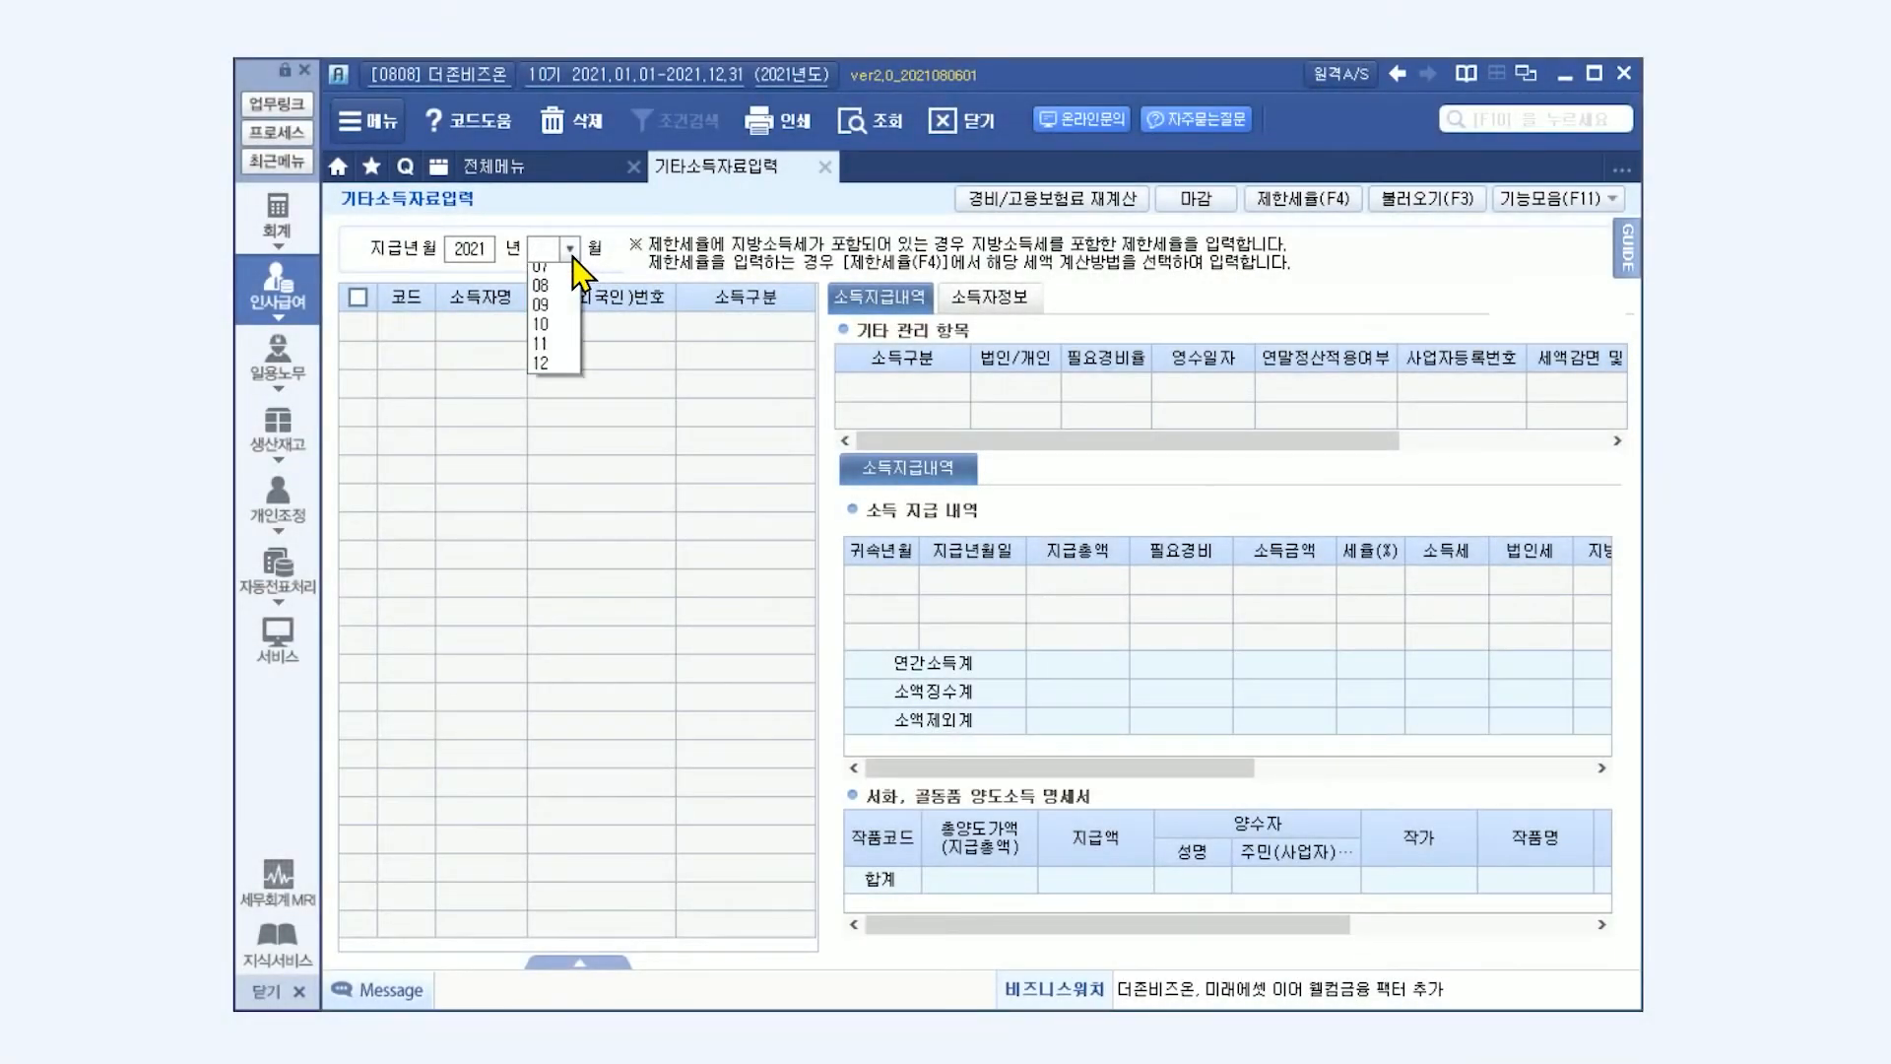
{"action": "left_click", "coordinate": [558, 412]}
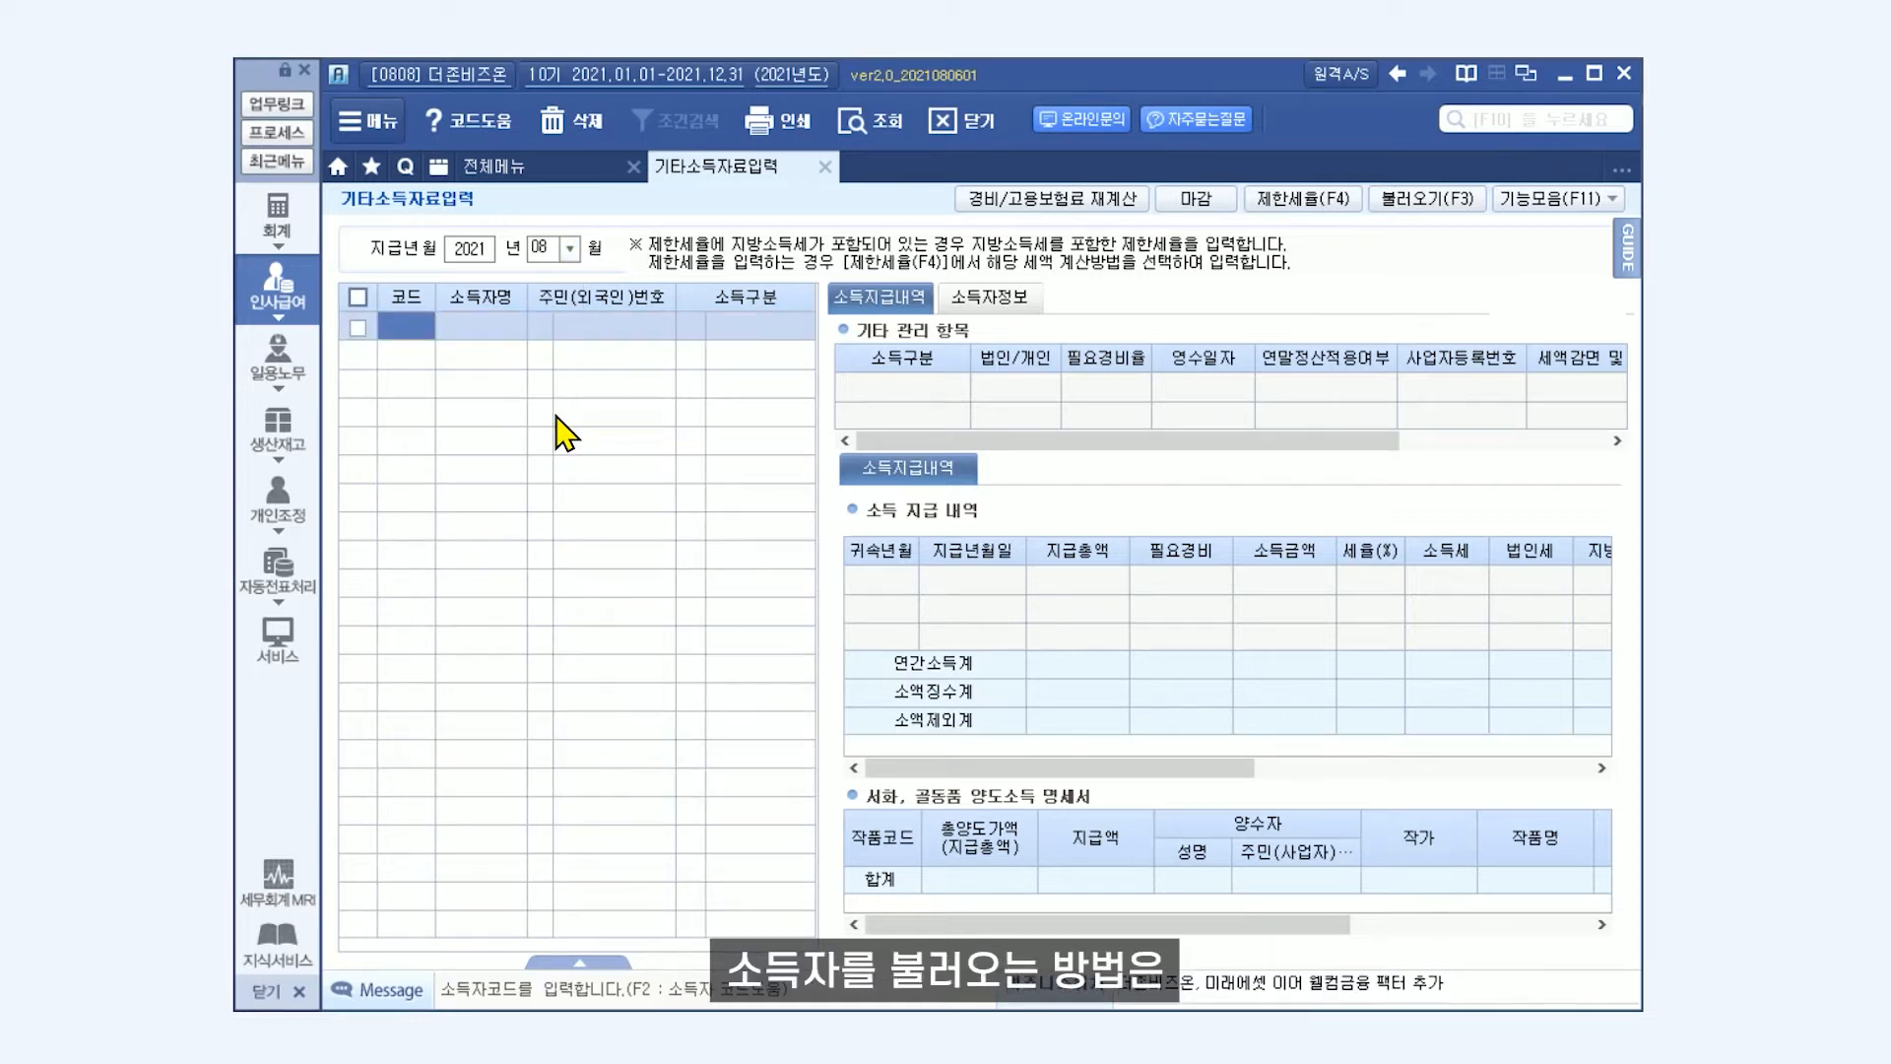
{"action": "double_click", "coordinate": [425, 329]}
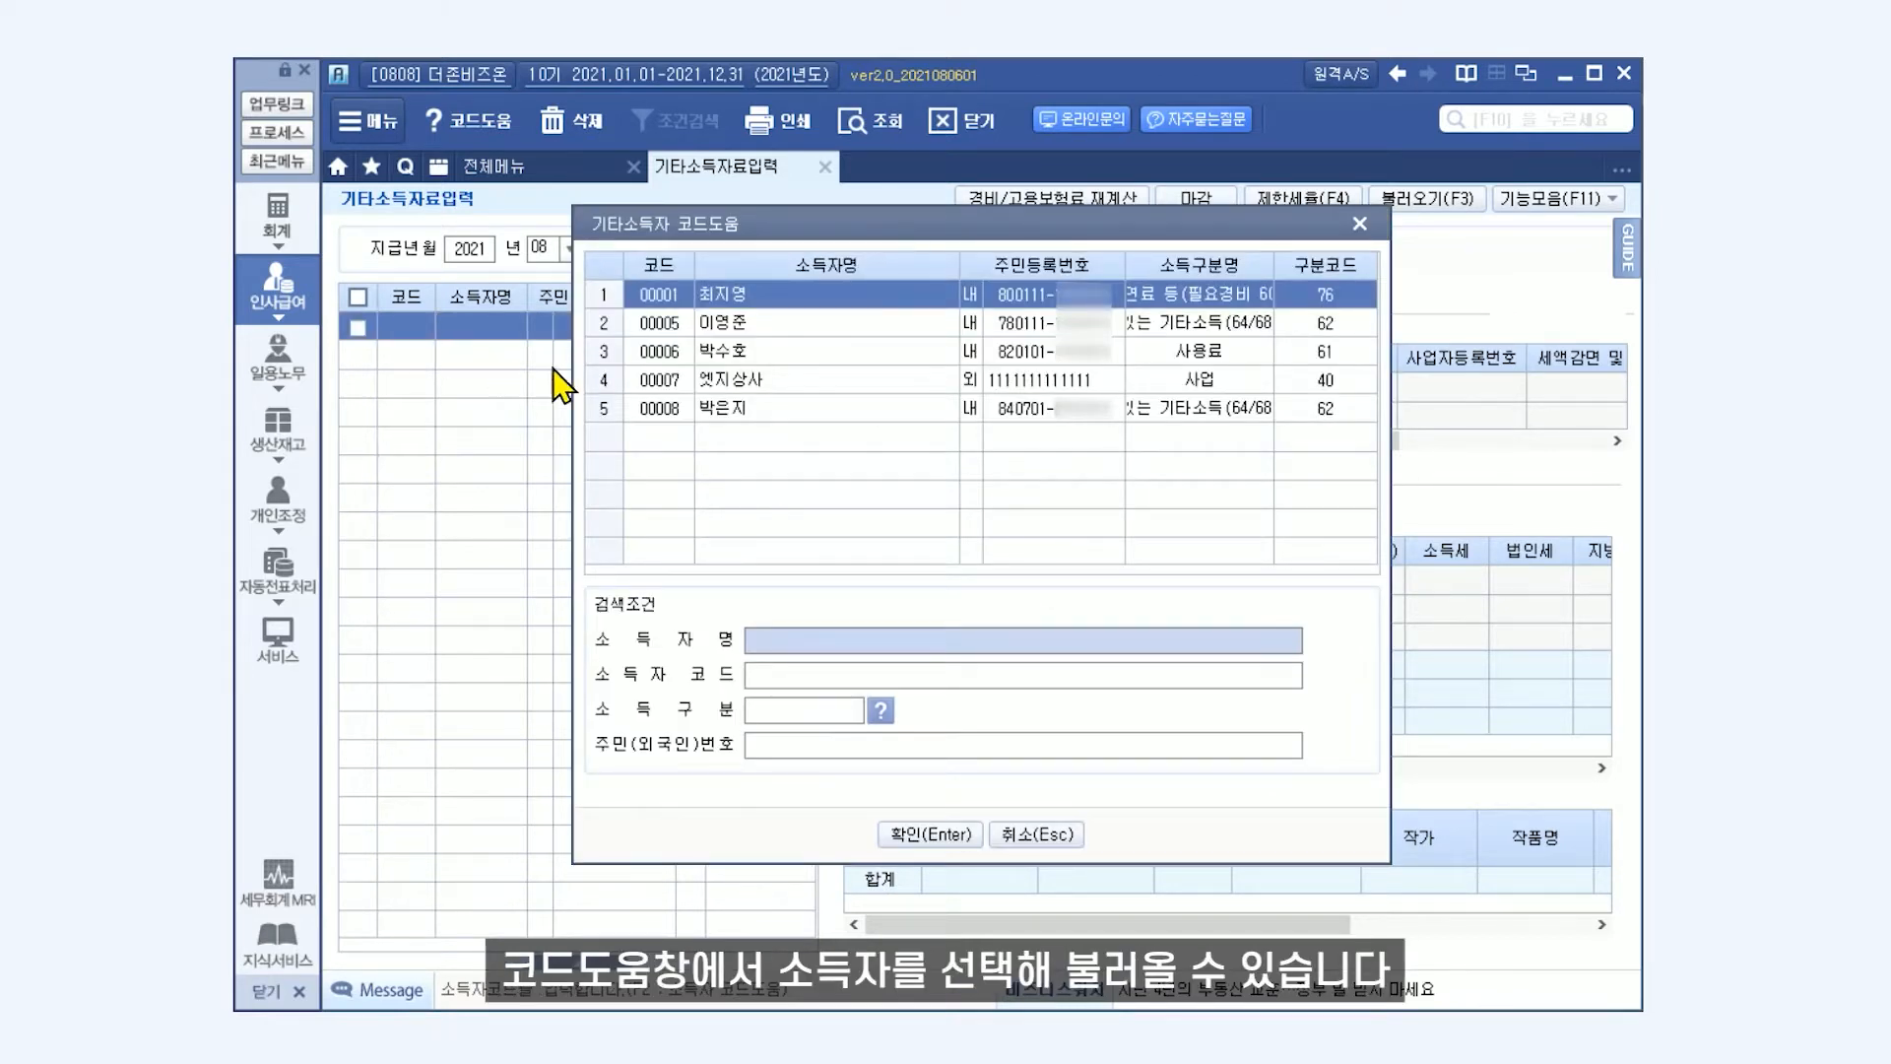
{"action": "left_click", "coordinate": [914, 835]}
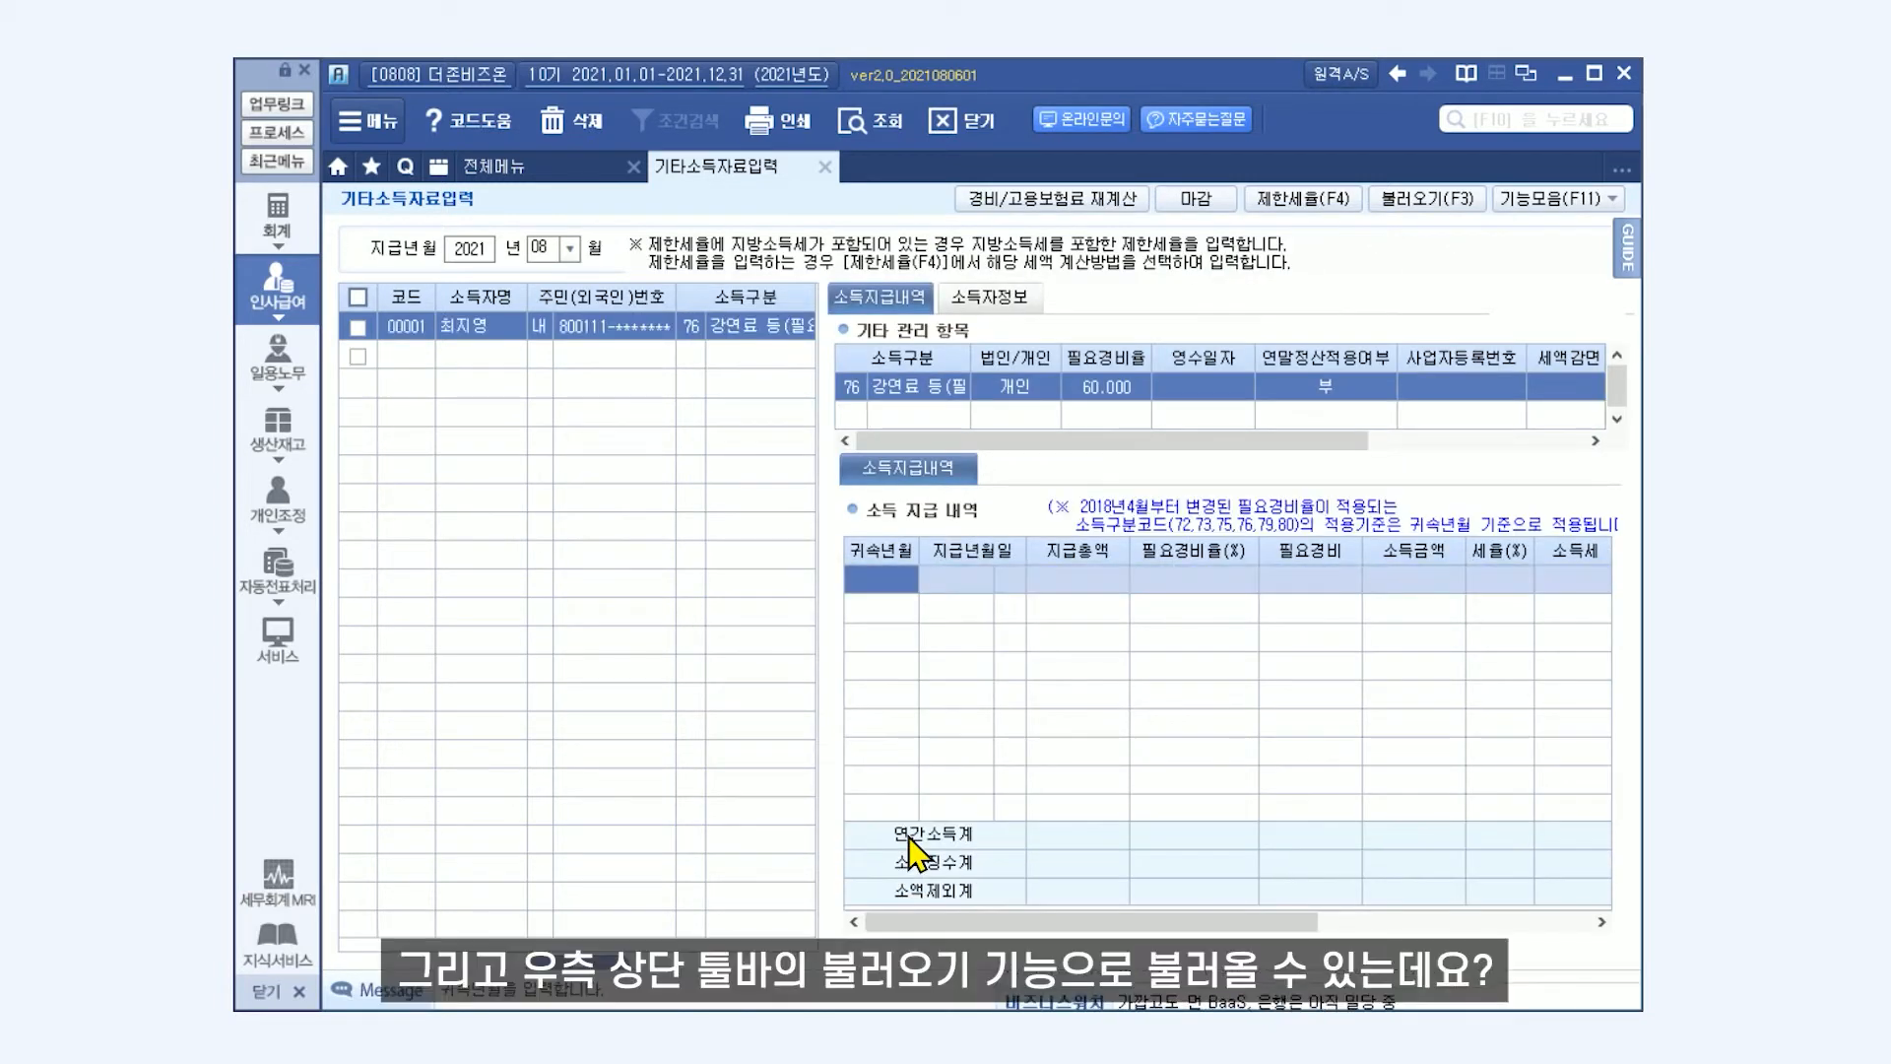
Load the registered earners by 1. 소득구분선택, using income type 62 (그 밖에 필요경비 있는 기타소득).
{"action": "left_click", "coordinate": [1441, 200]}
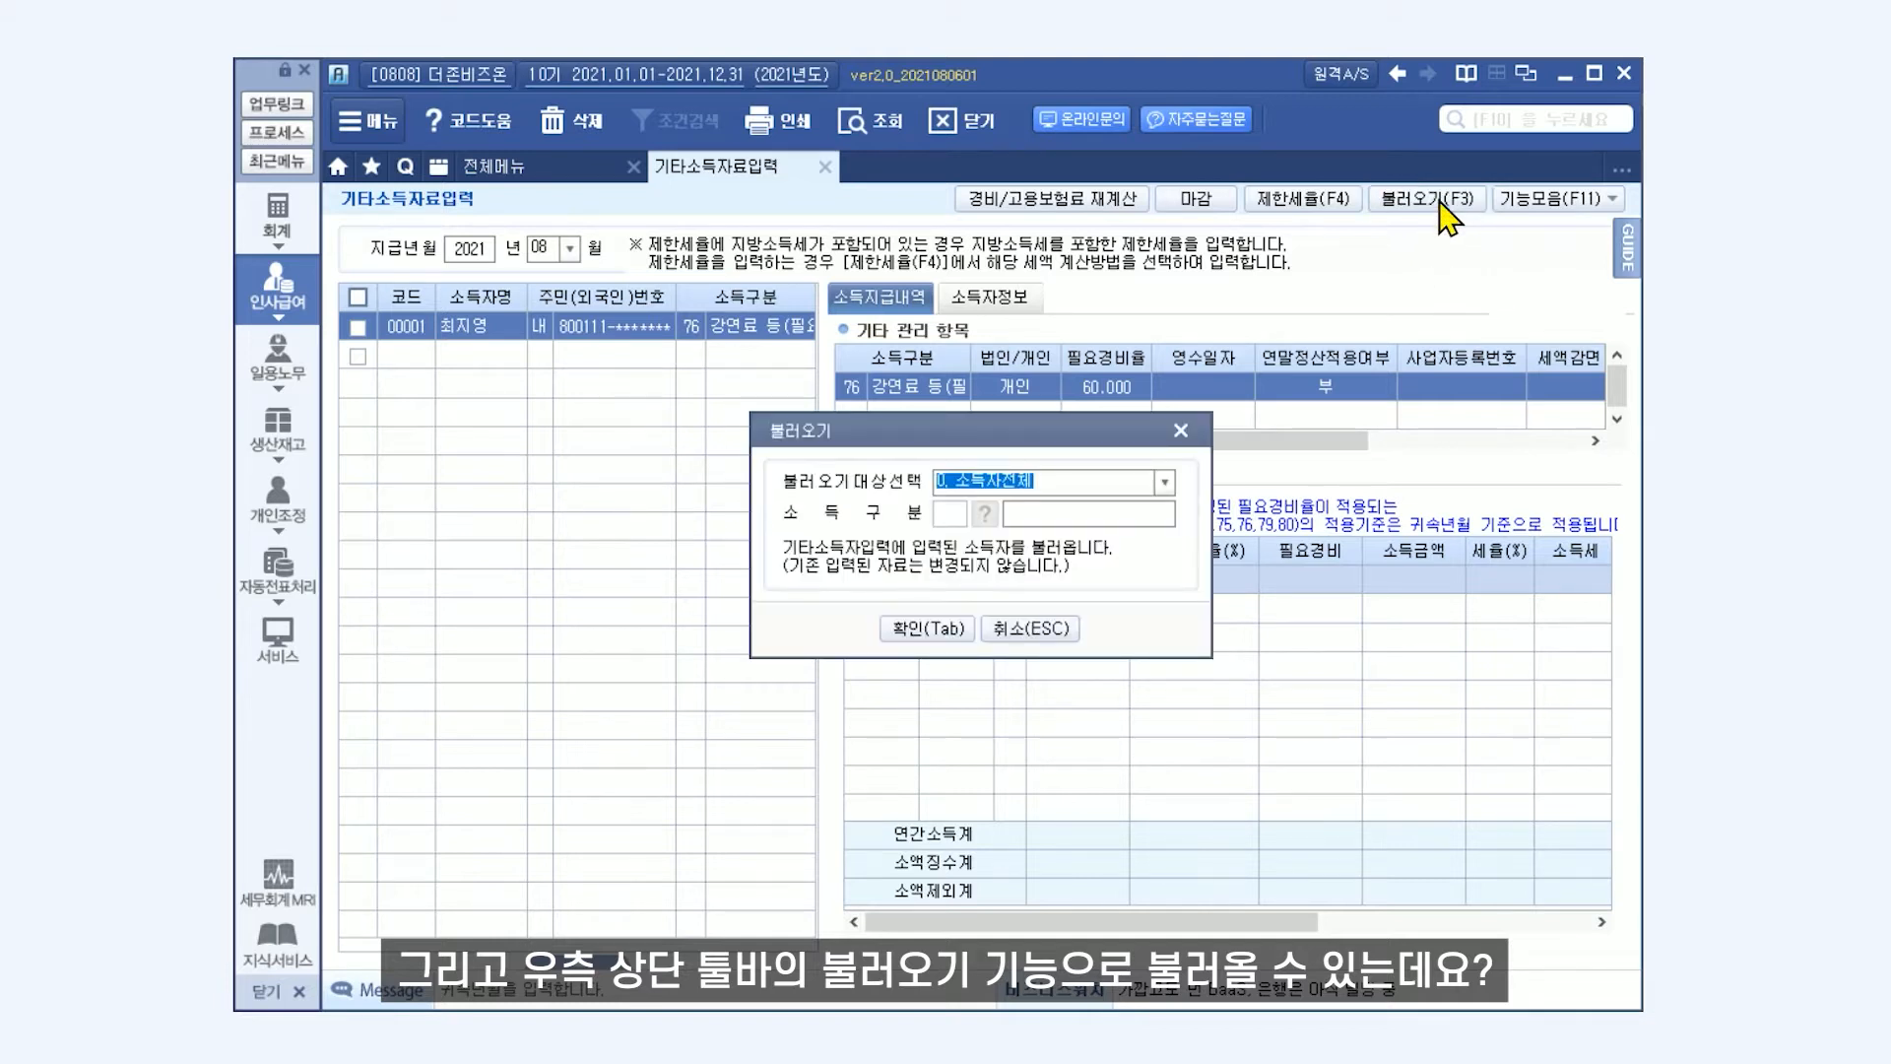
{"action": "left_click", "coordinate": [1169, 491]}
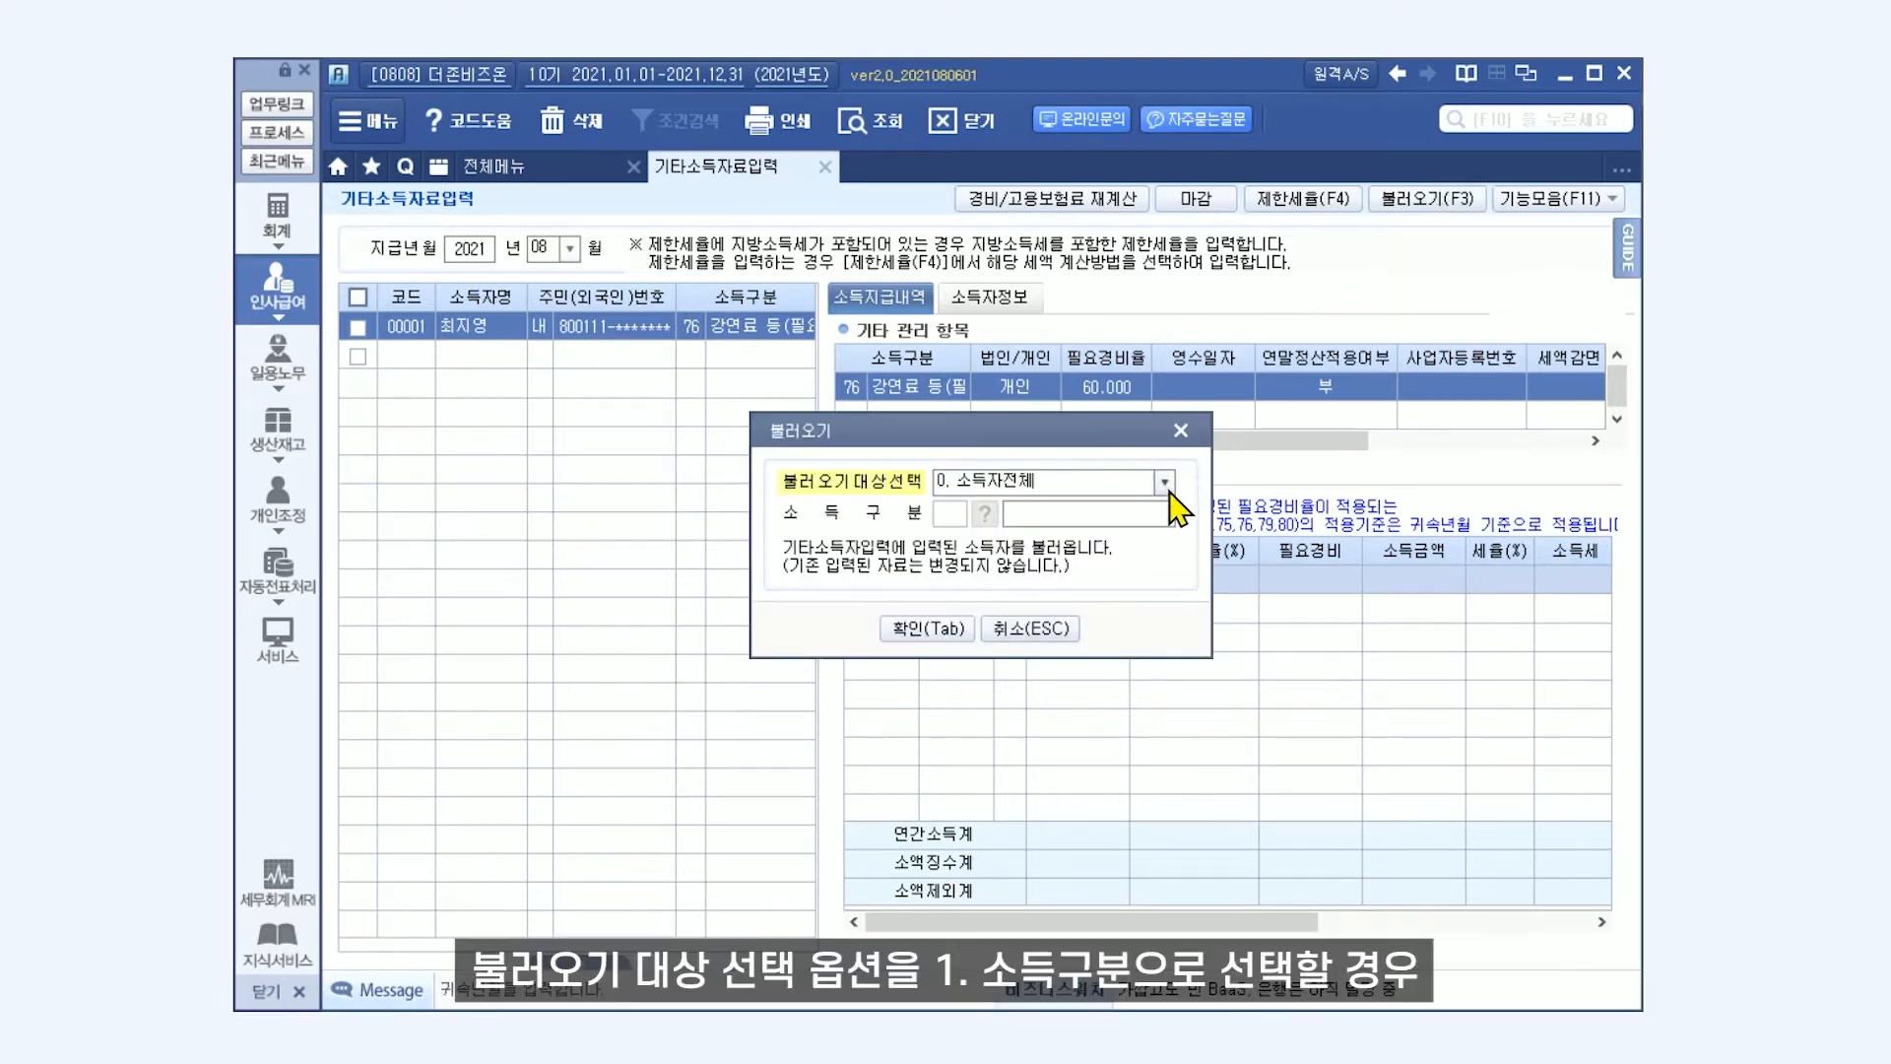
{"action": "left_click", "coordinate": [1169, 490]}
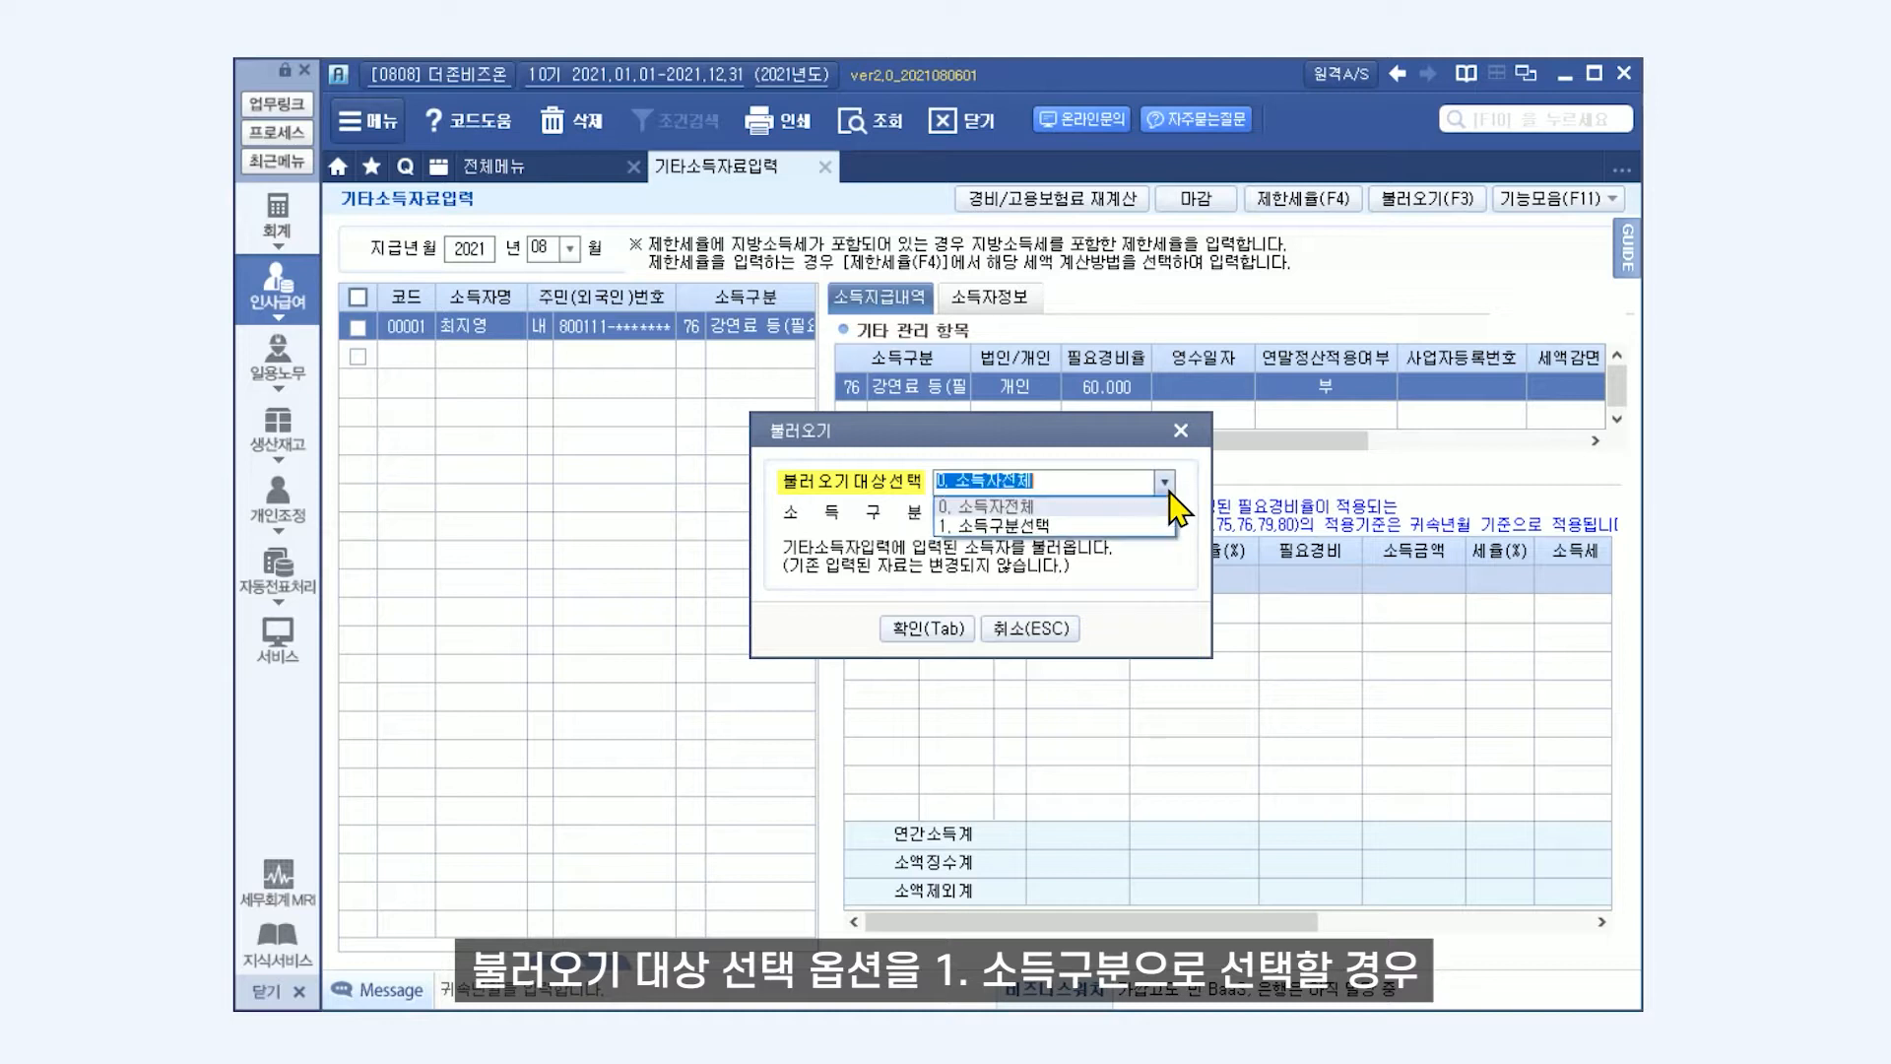
{"action": "left_click", "coordinate": [1117, 527]}
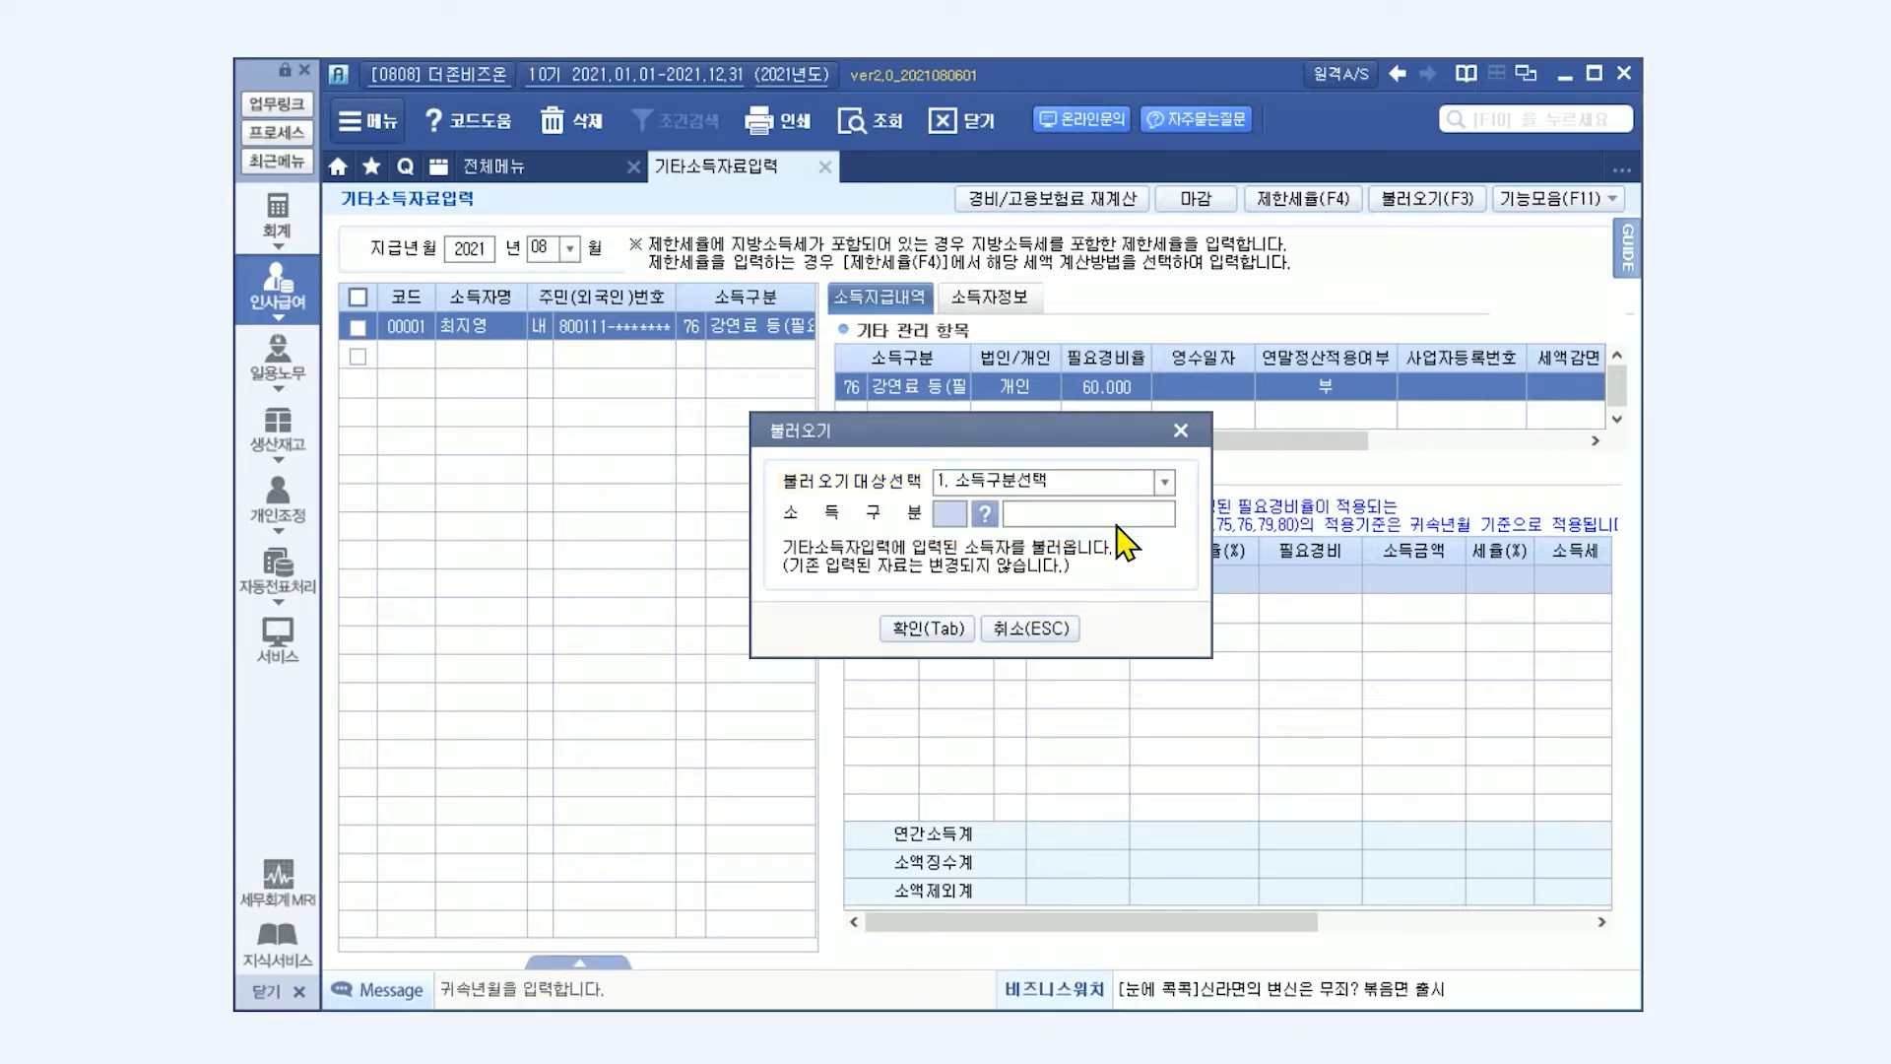
{"action": "left_click", "coordinate": [985, 513]}
{"action": "left_click", "coordinate": [970, 404]}
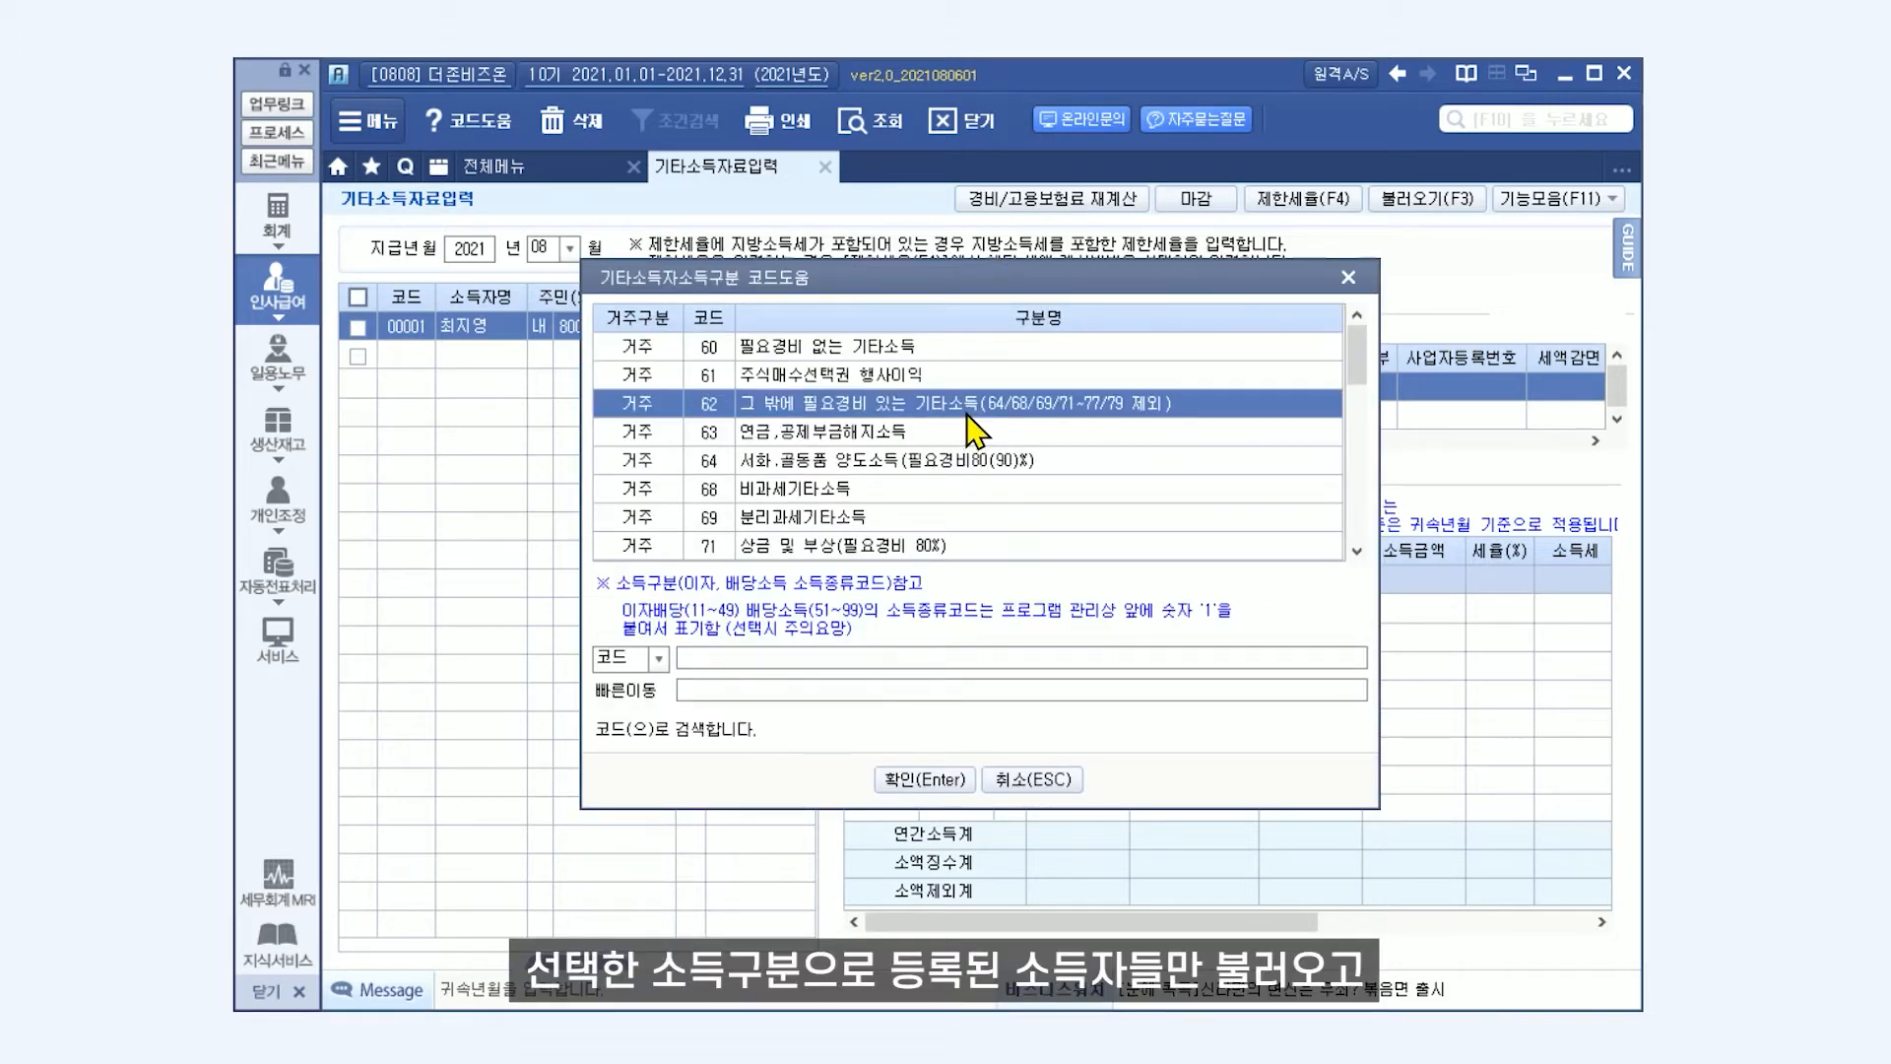
{"action": "left_click", "coordinate": [926, 780]}
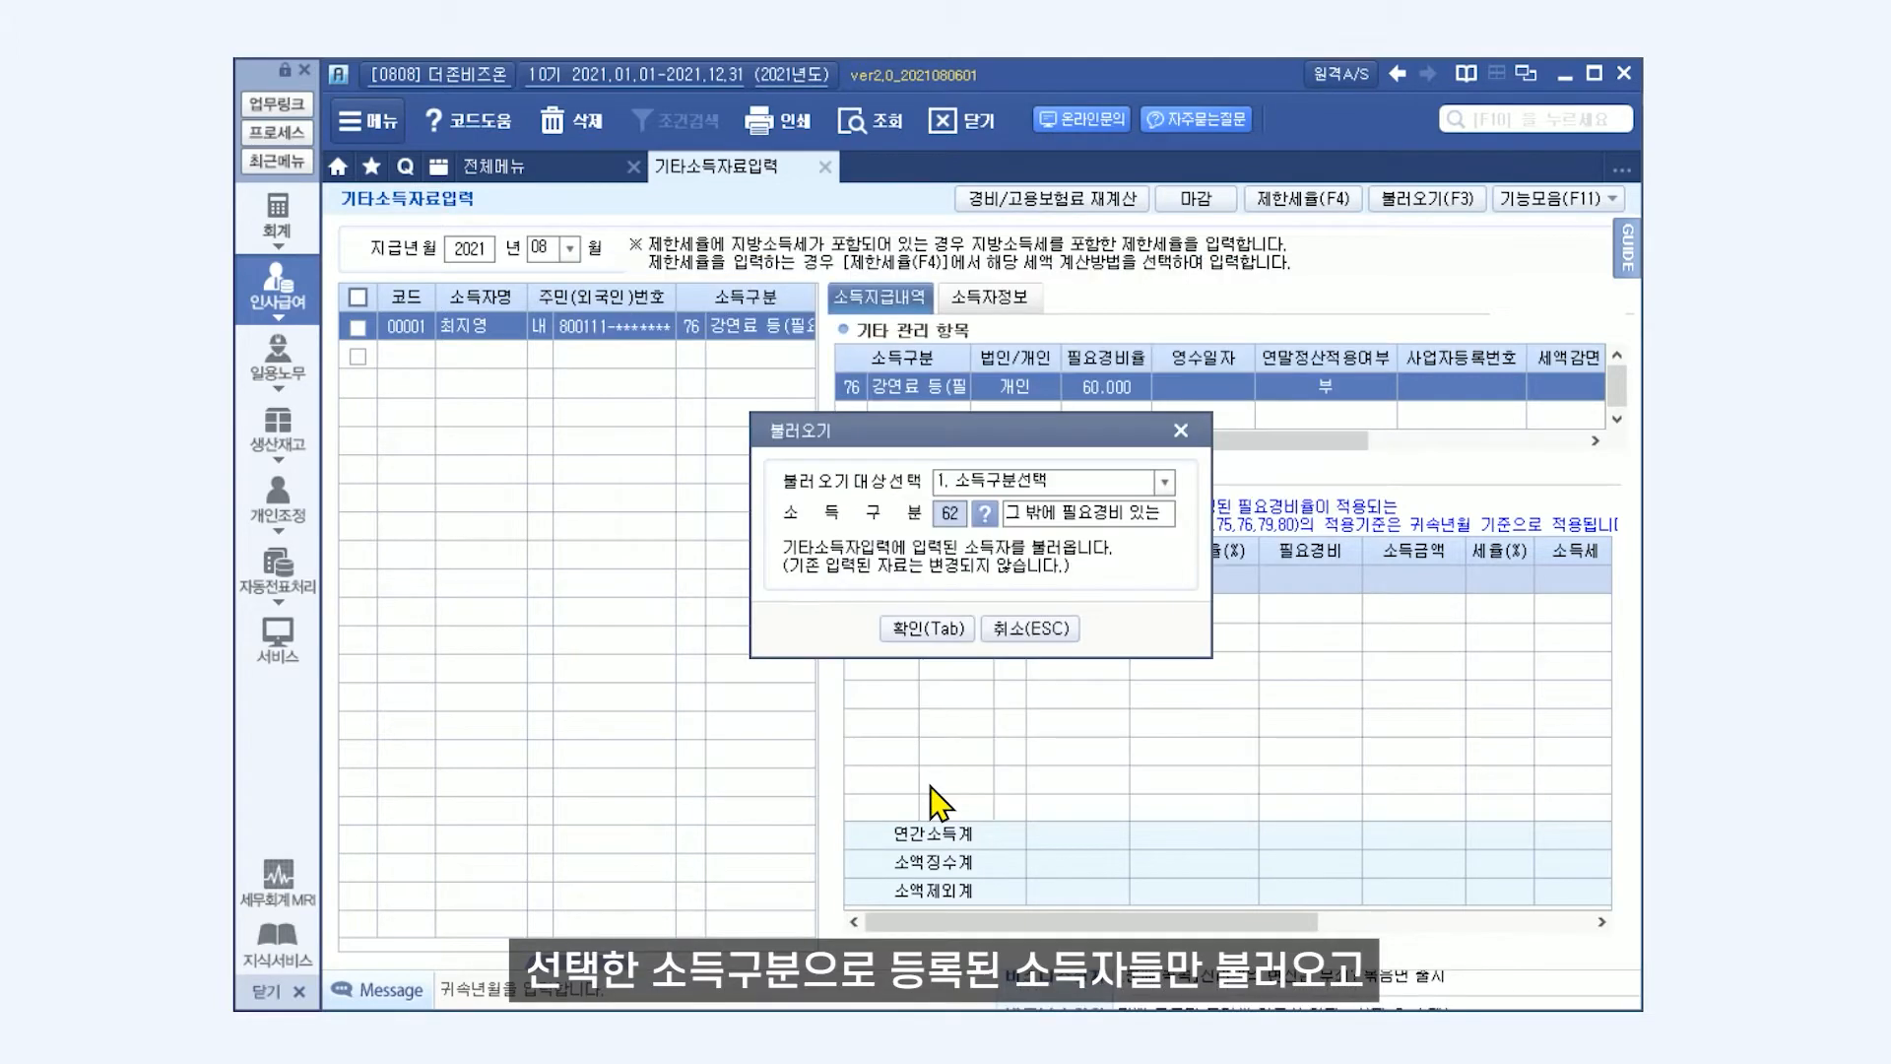
{"action": "left_click", "coordinate": [930, 630]}
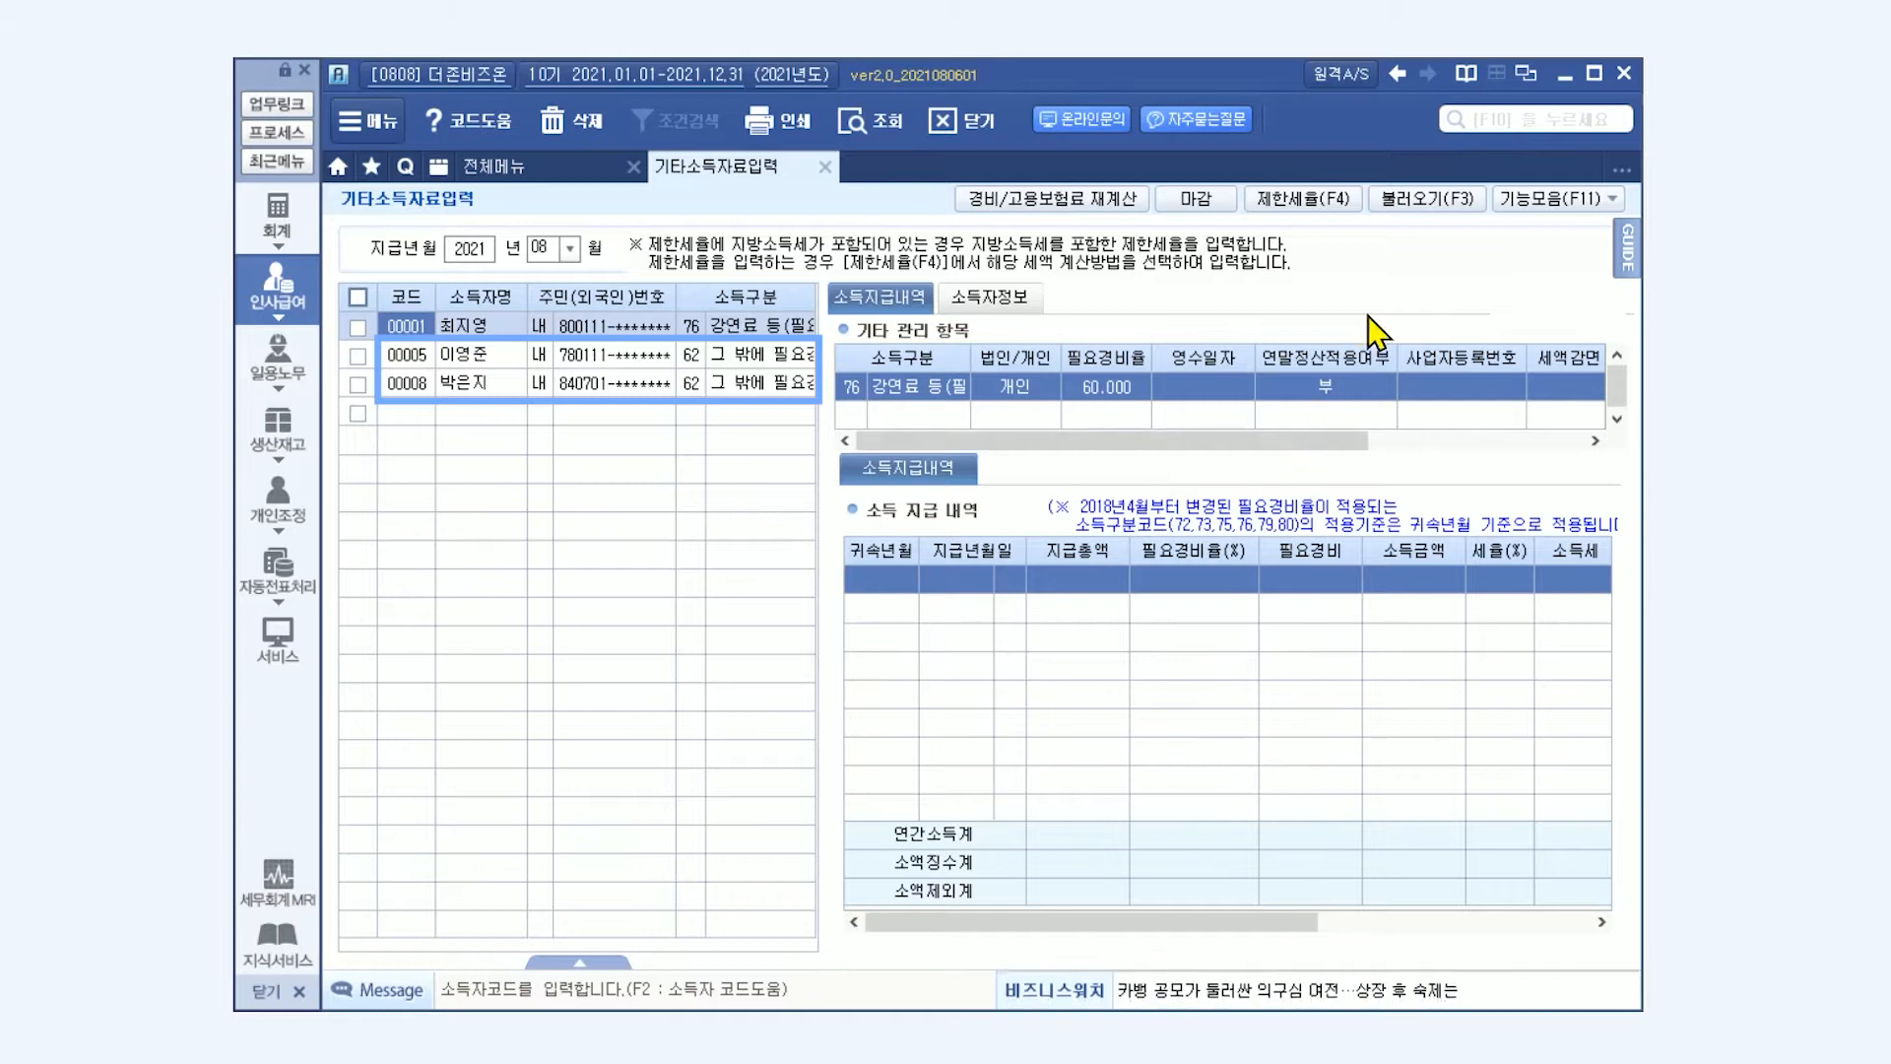
Load all remaining registered earners with the 0. 소득자전체 option.
{"action": "left_click", "coordinate": [1427, 198]}
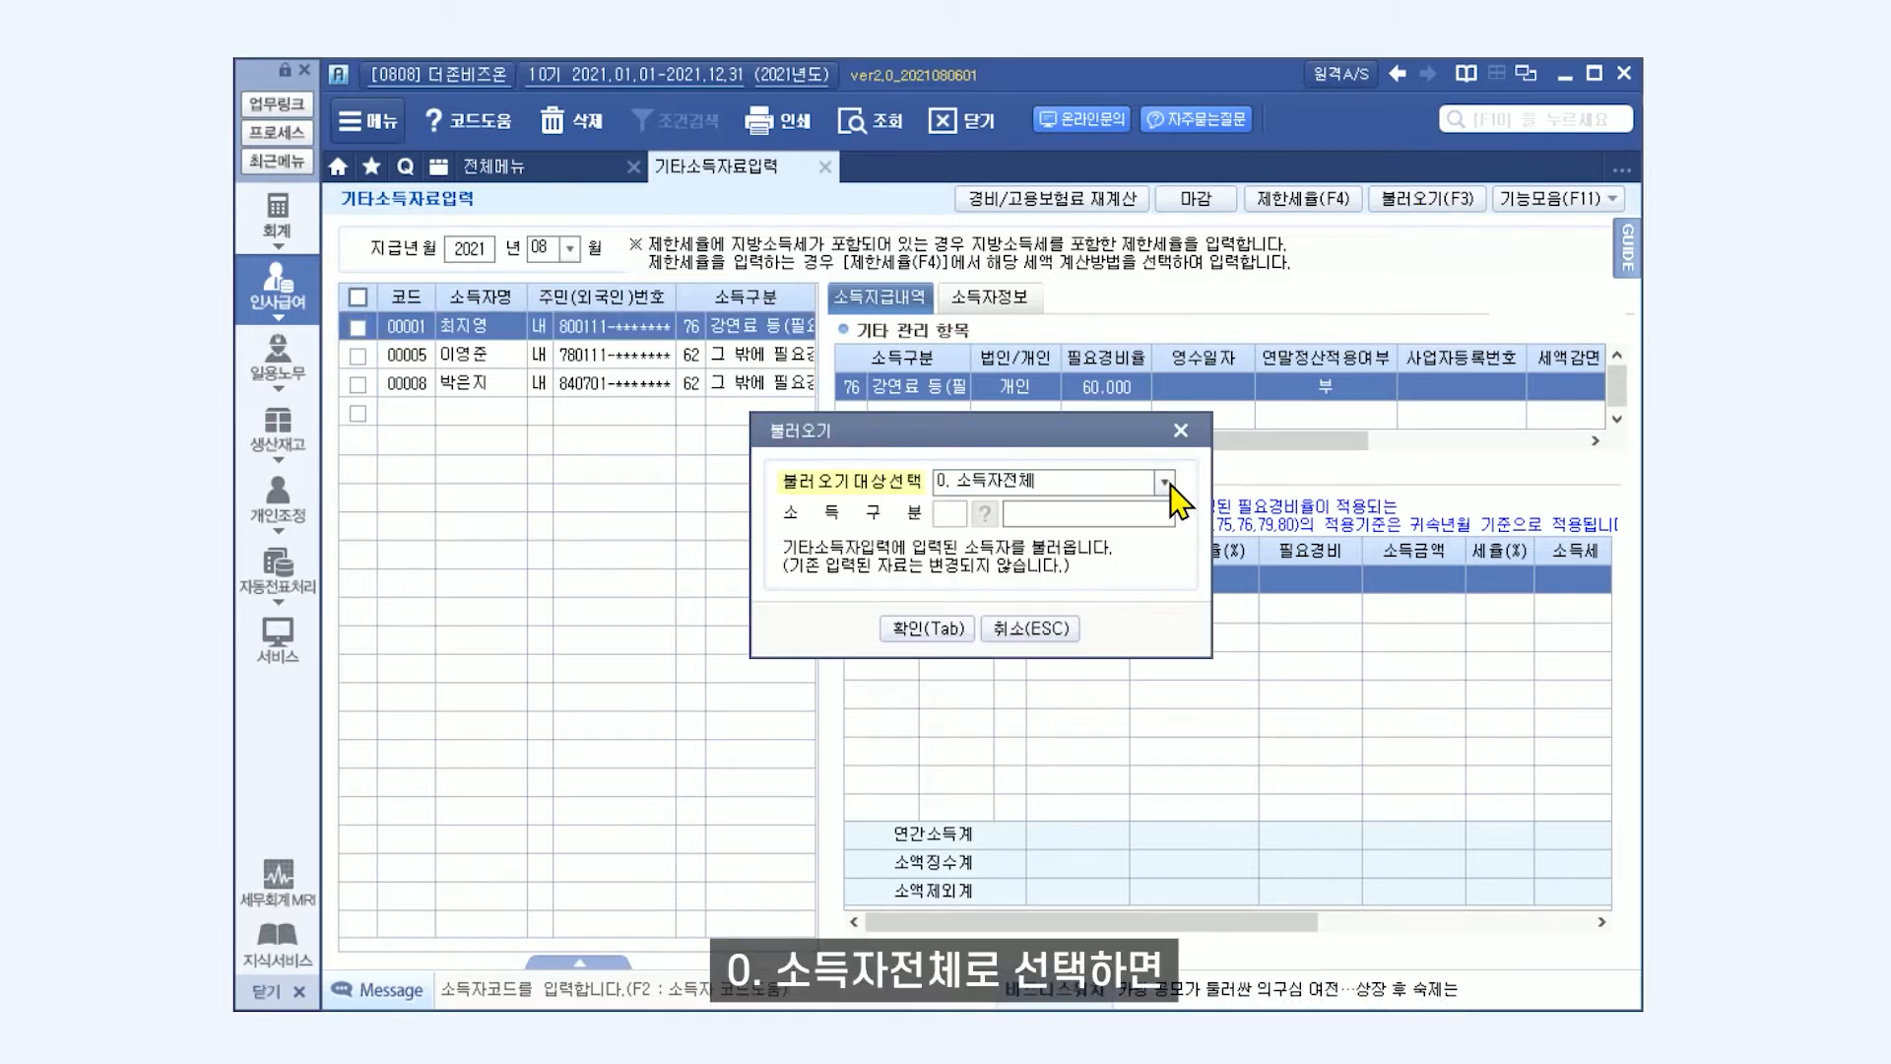
{"action": "left_click", "coordinate": [938, 629]}
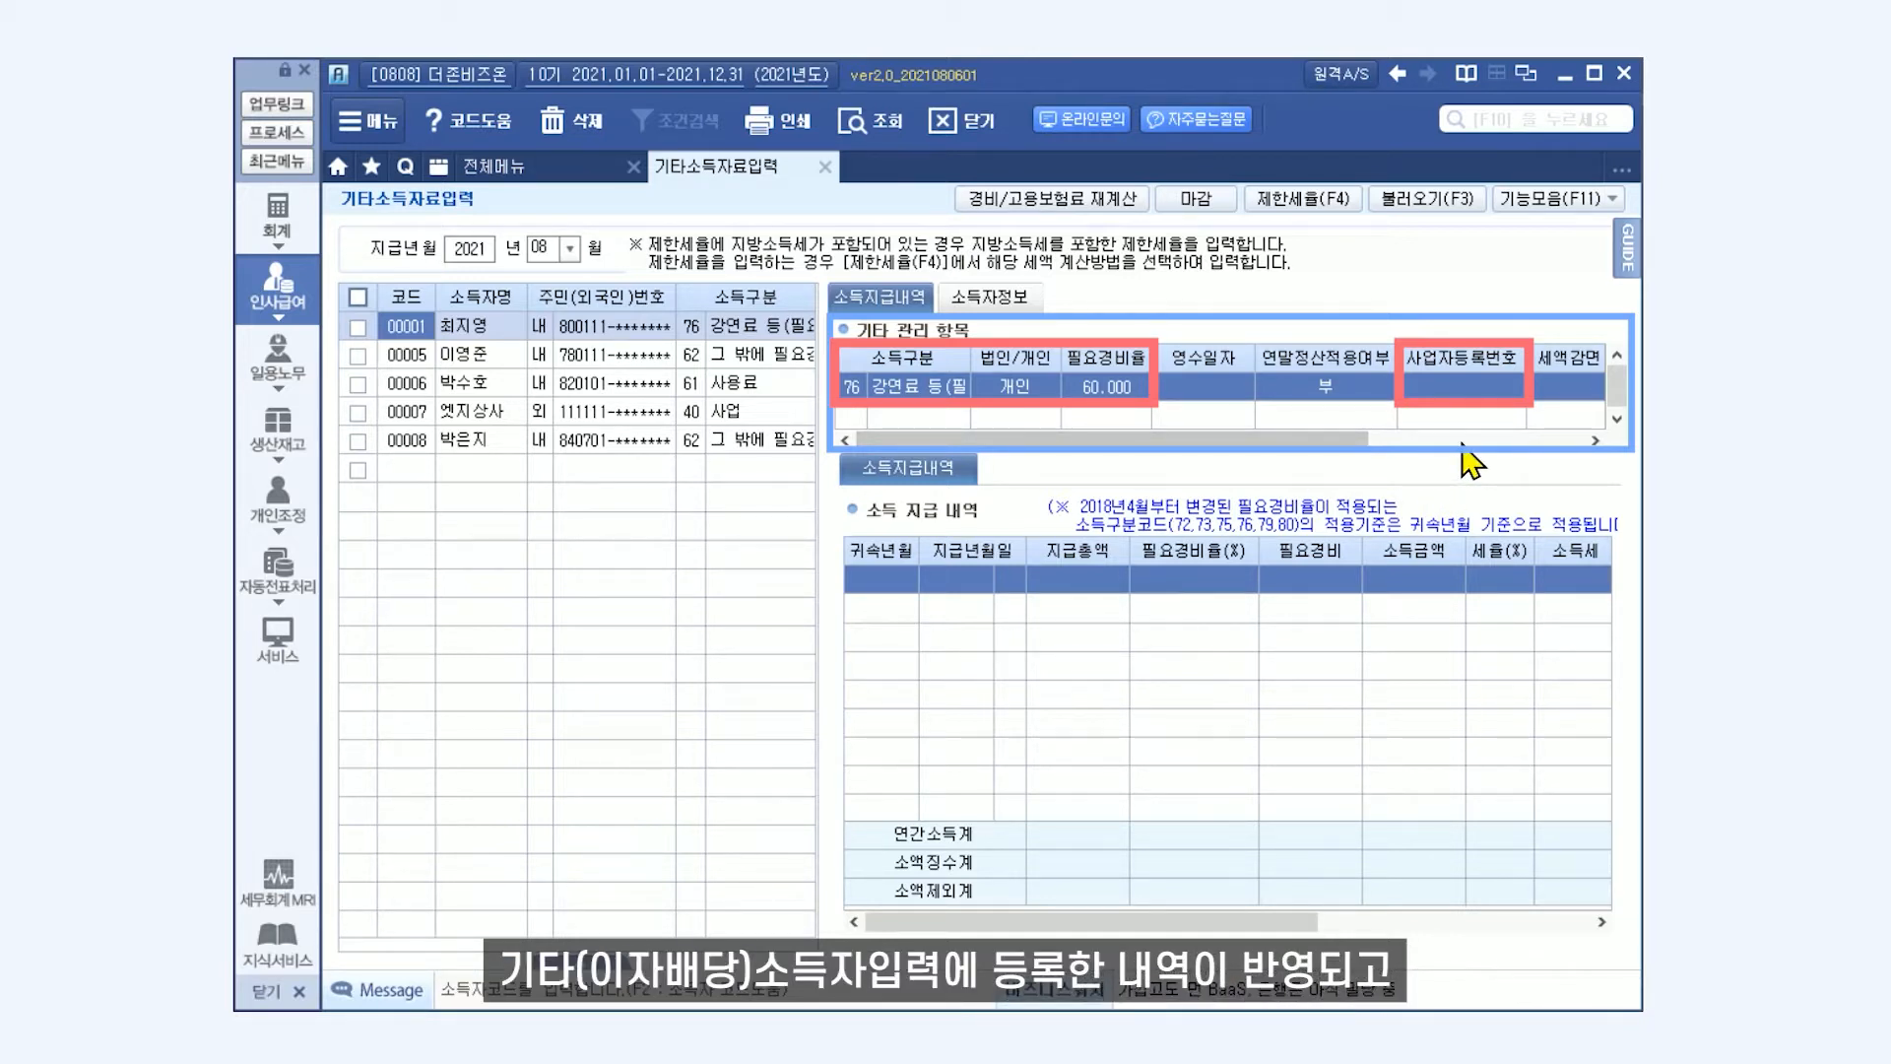
Set the first earner's 영수일자 to 2021-08-10 and the 계정과목 to 825 교육훈련비.
{"action": "left_click_drag", "start_coordinate": [1267, 440], "coordinate": [1521, 487]}
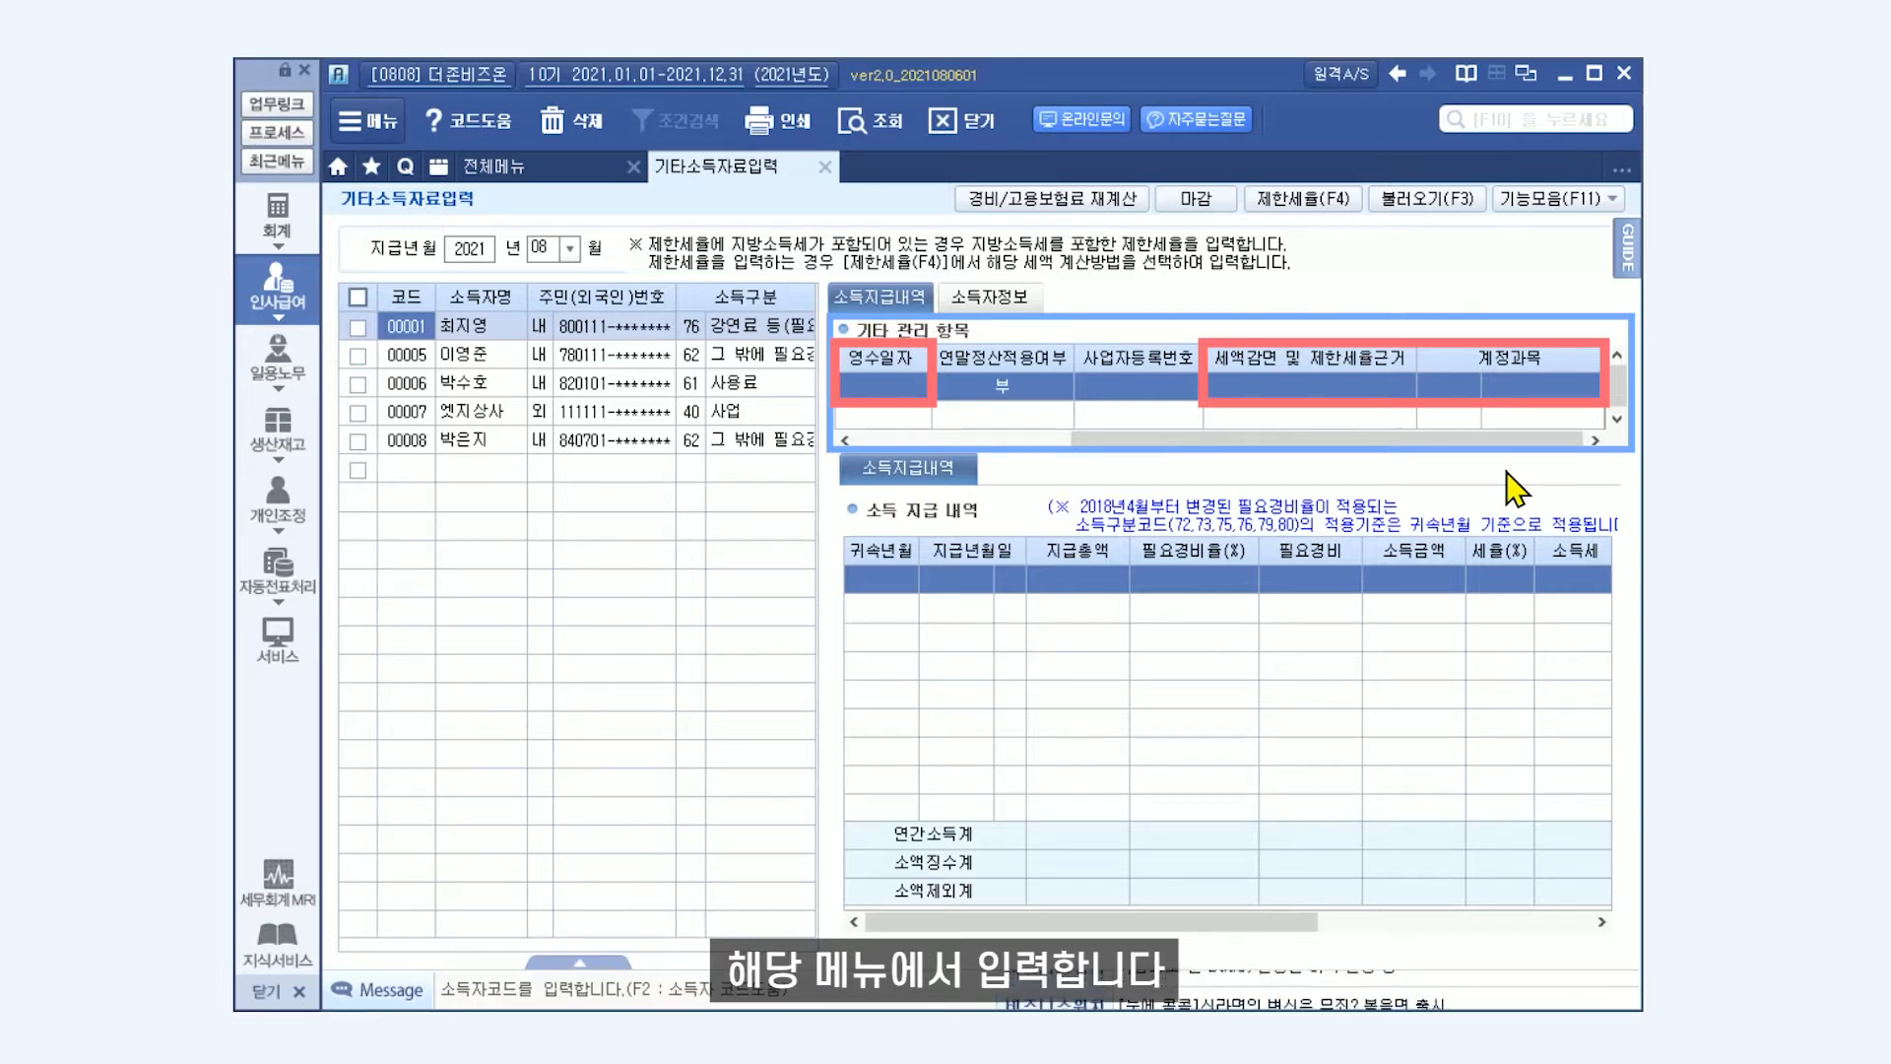
{"action": "left_click", "coordinate": [918, 402]}
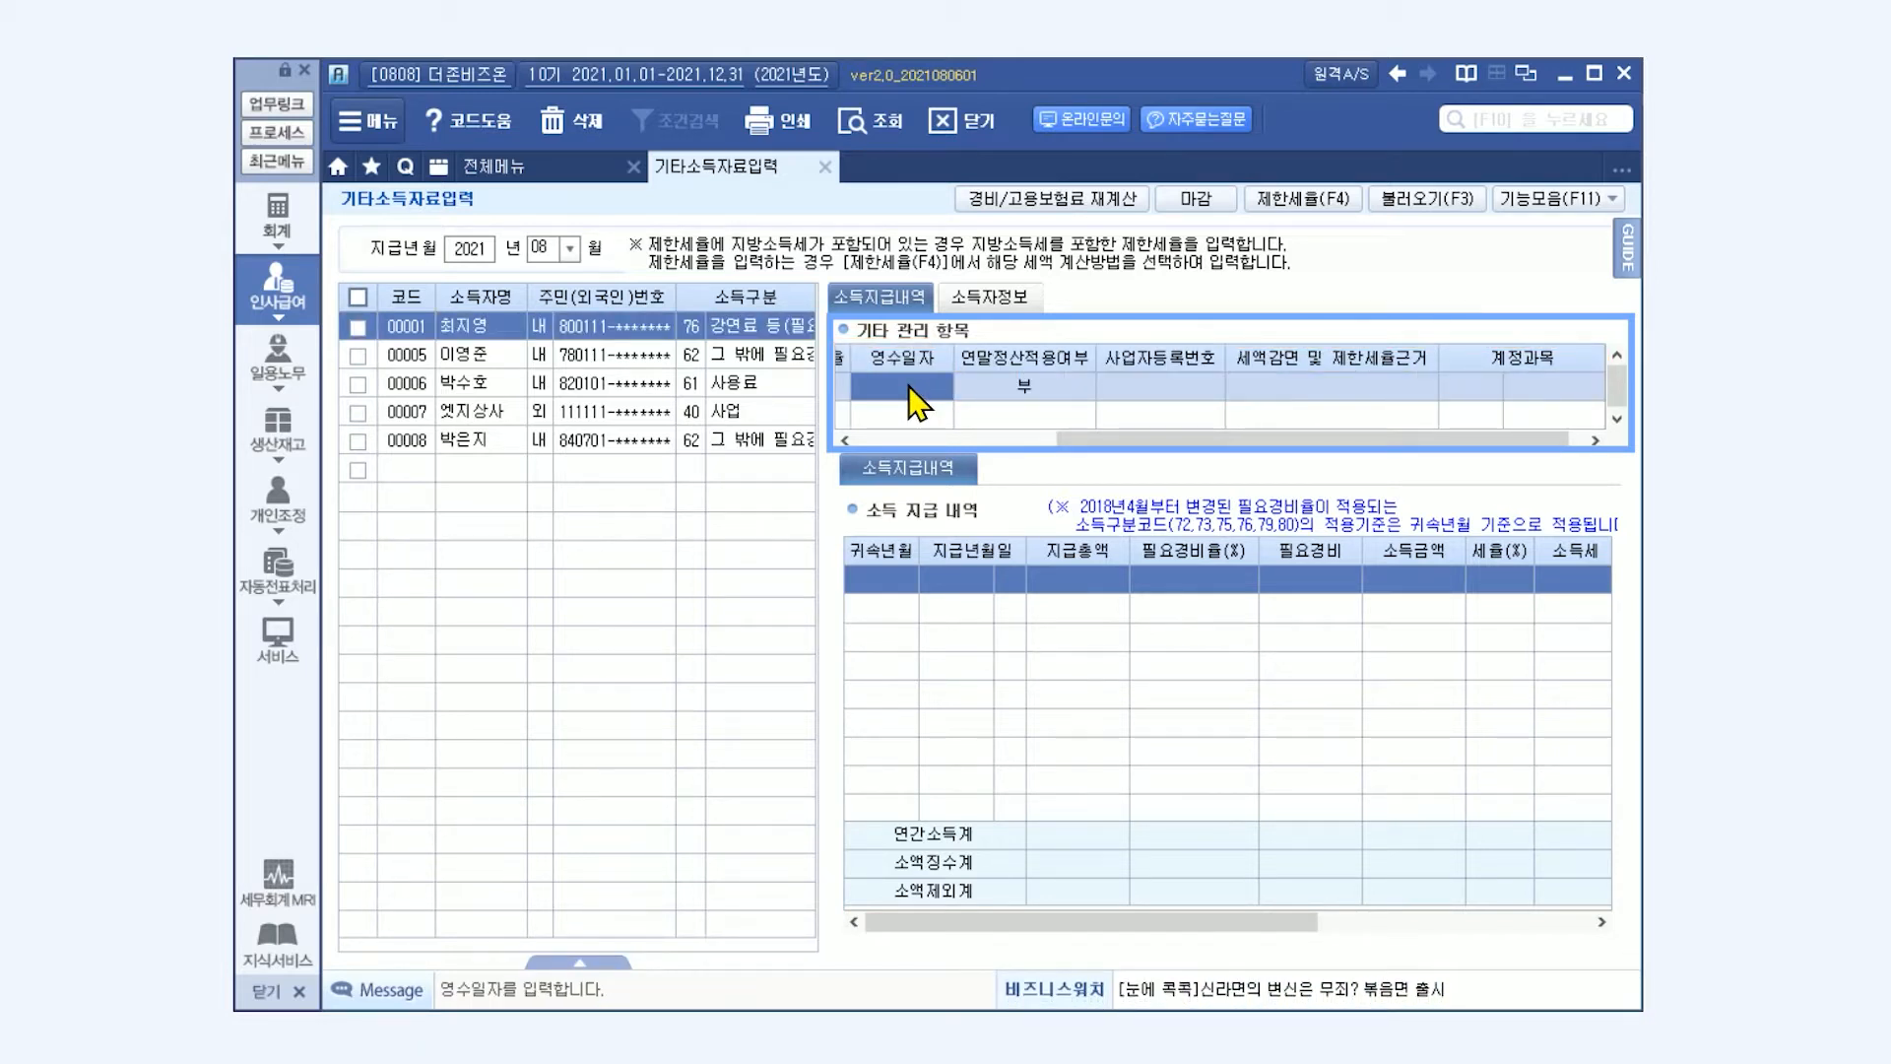
{"action": "type", "text": "10"}
{"action": "key", "text": "Return"}
{"action": "left_click", "coordinate": [1471, 388]}
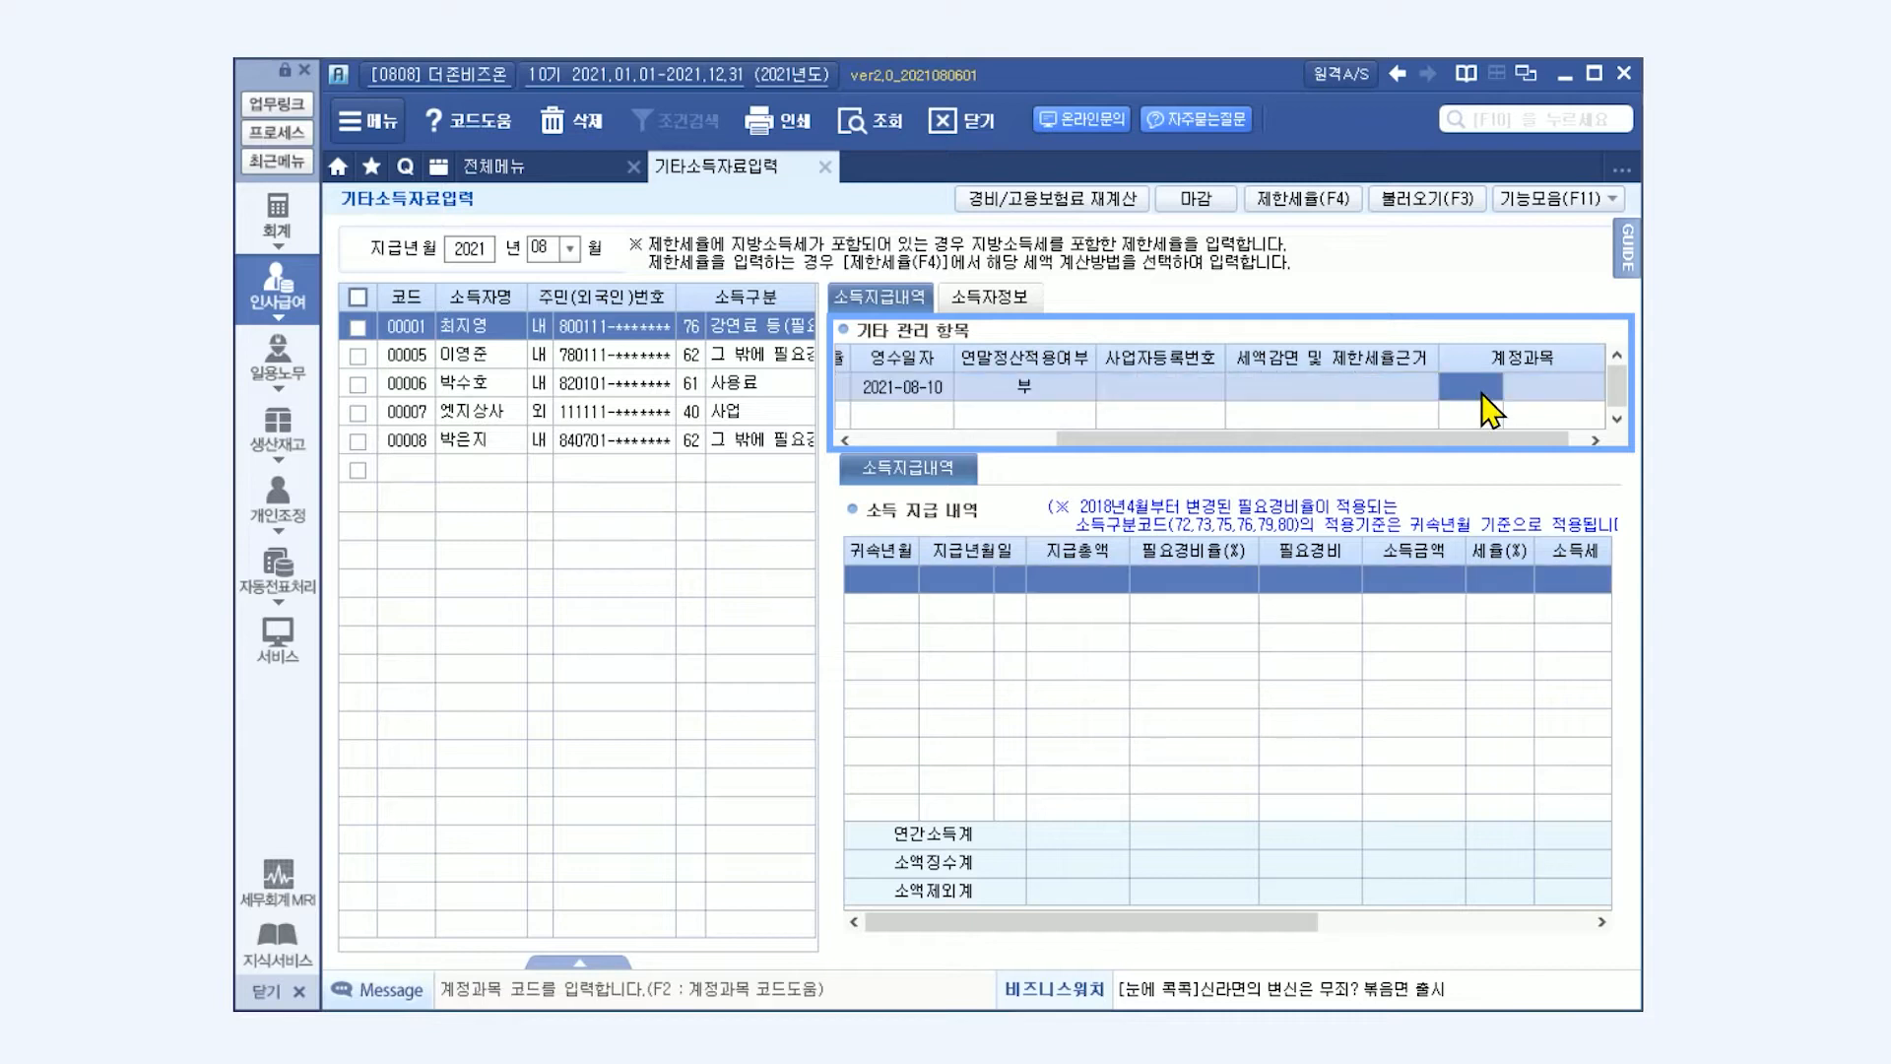
{"action": "type", "text": "825"}
{"action": "key", "text": "Return"}
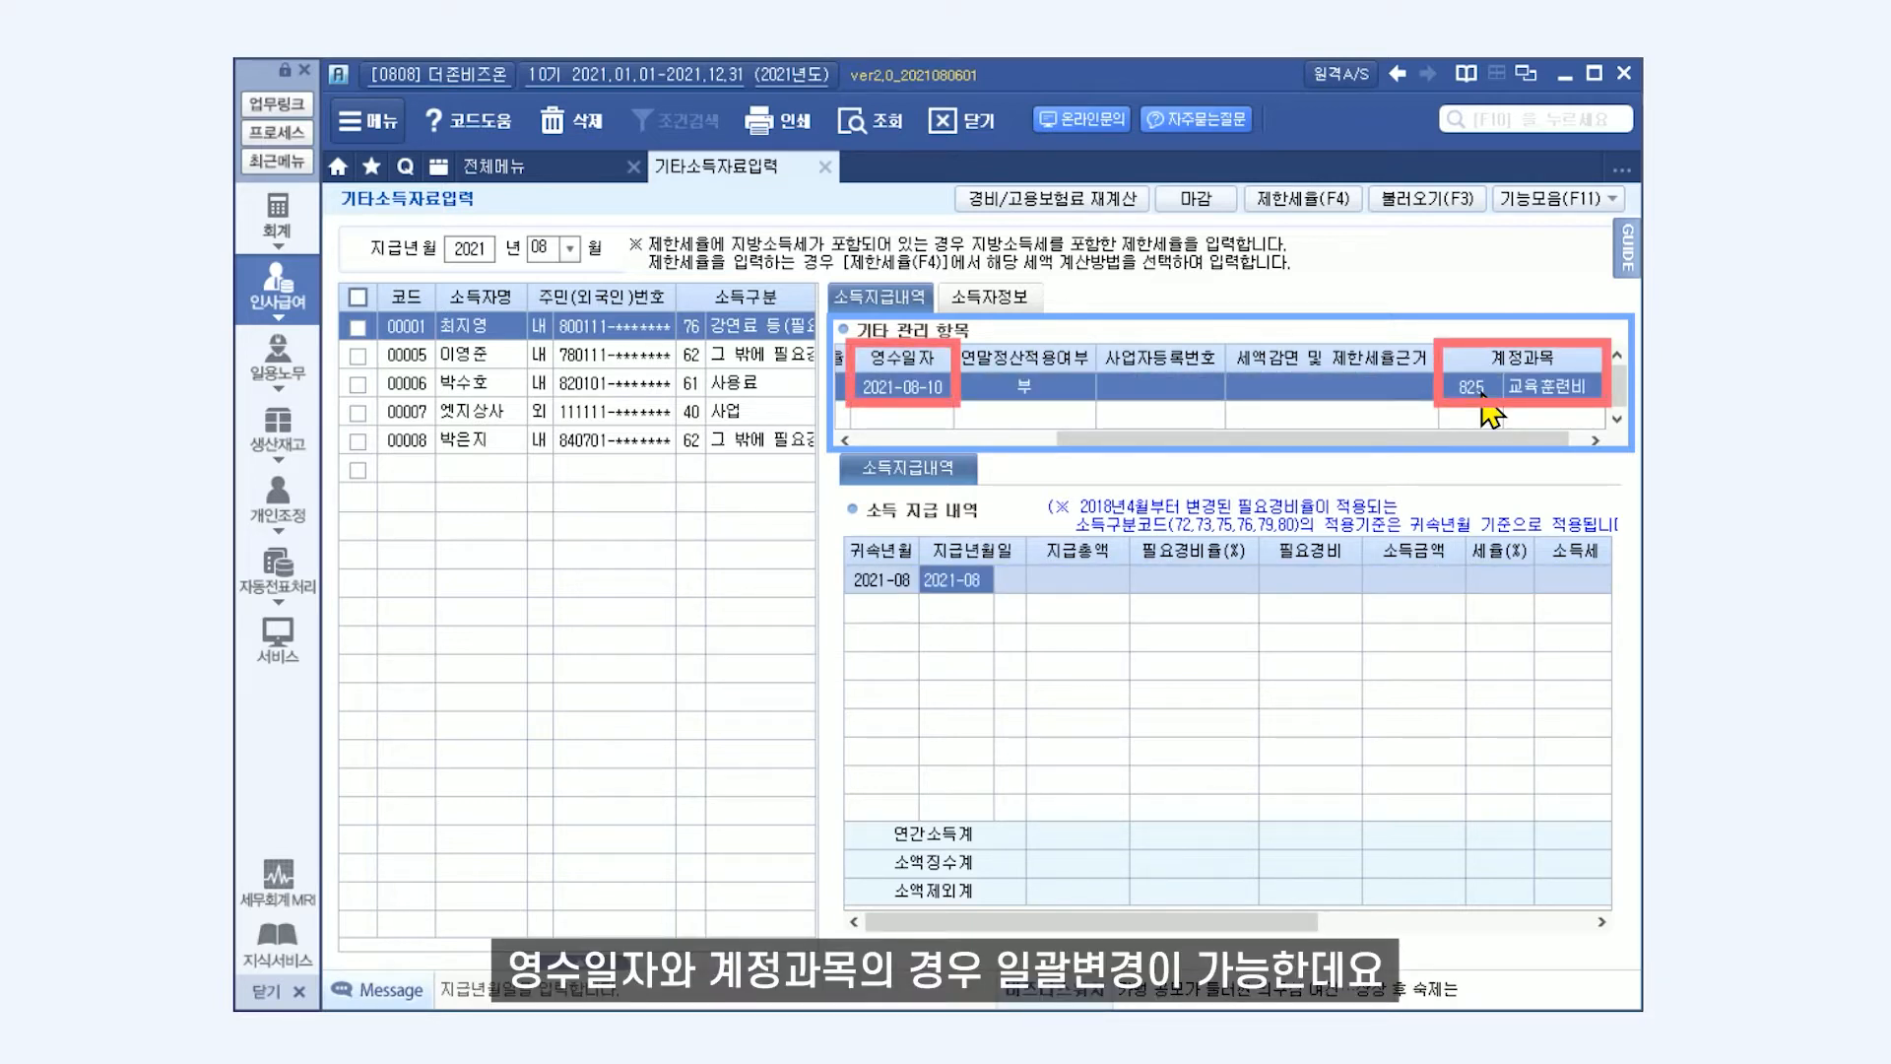
Select all earners and apply the 영수일자 2021-08-25 to them in bulk.
{"action": "left_click", "coordinate": [358, 297]}
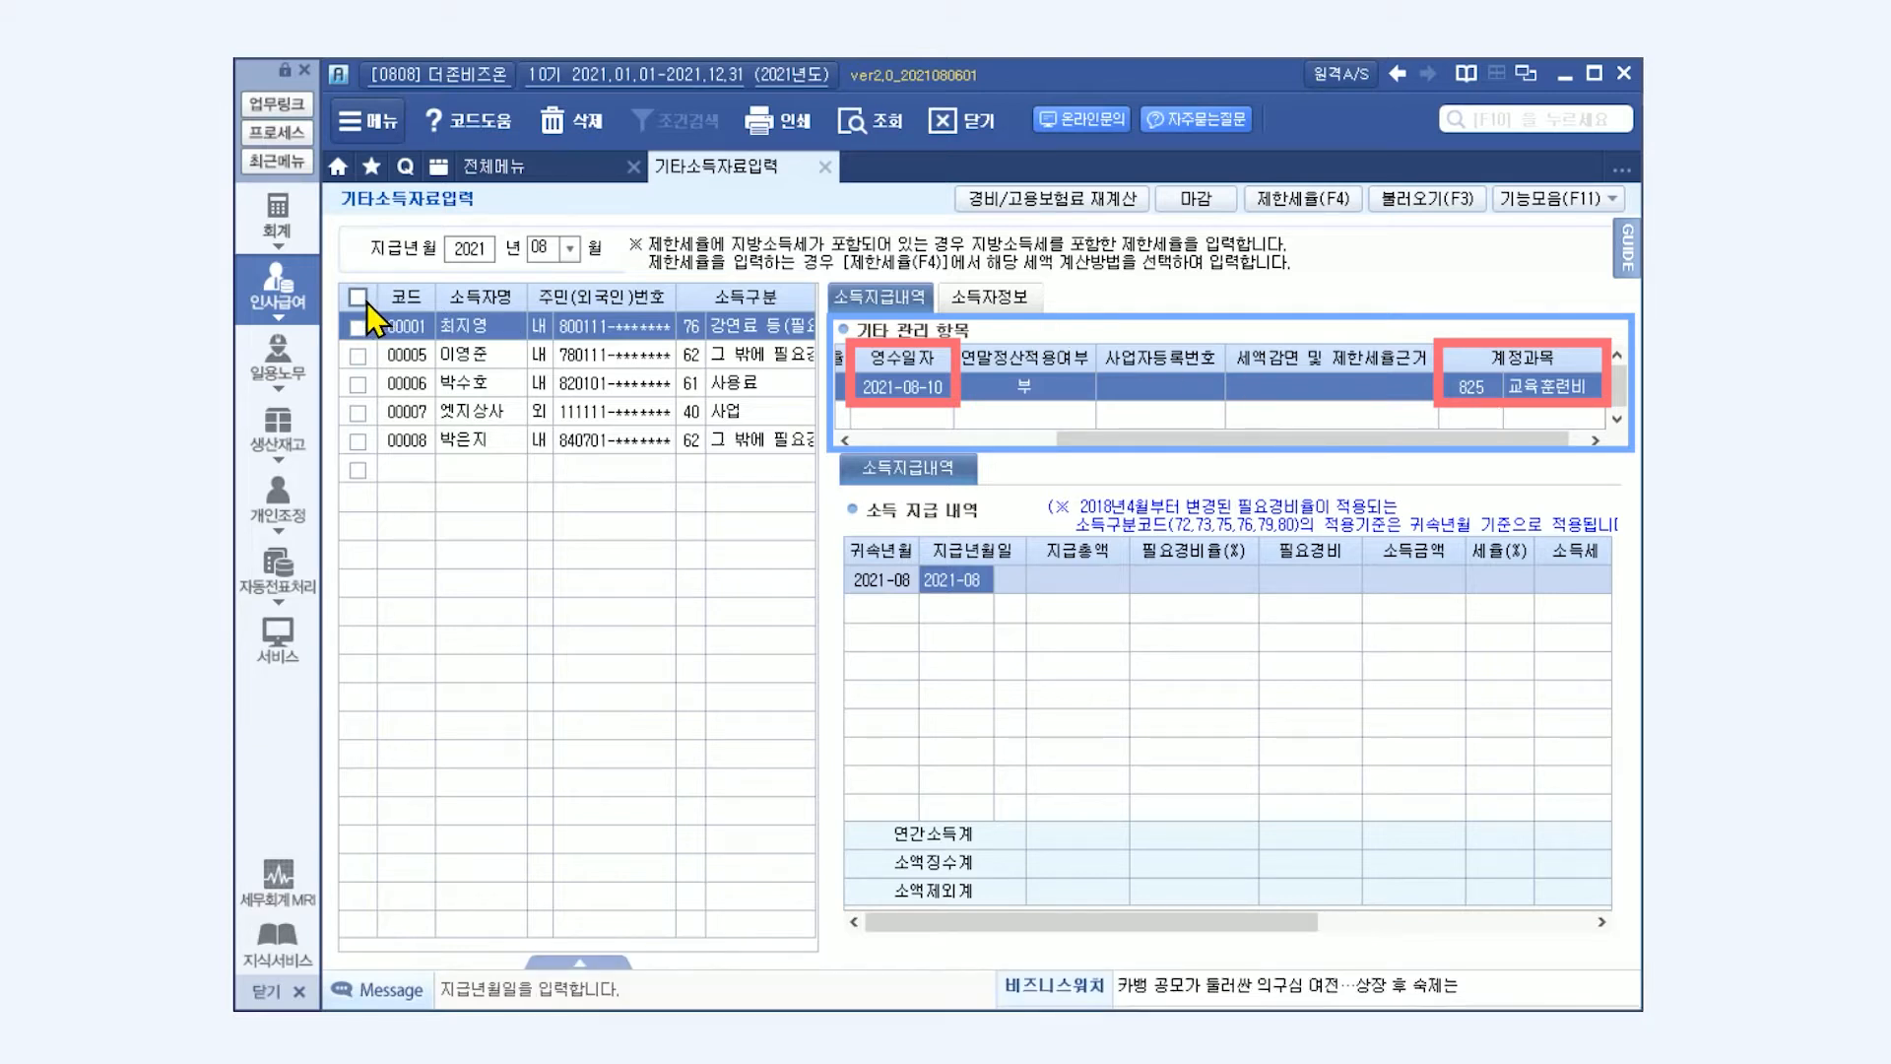
{"action": "left_click", "coordinate": [1610, 199]}
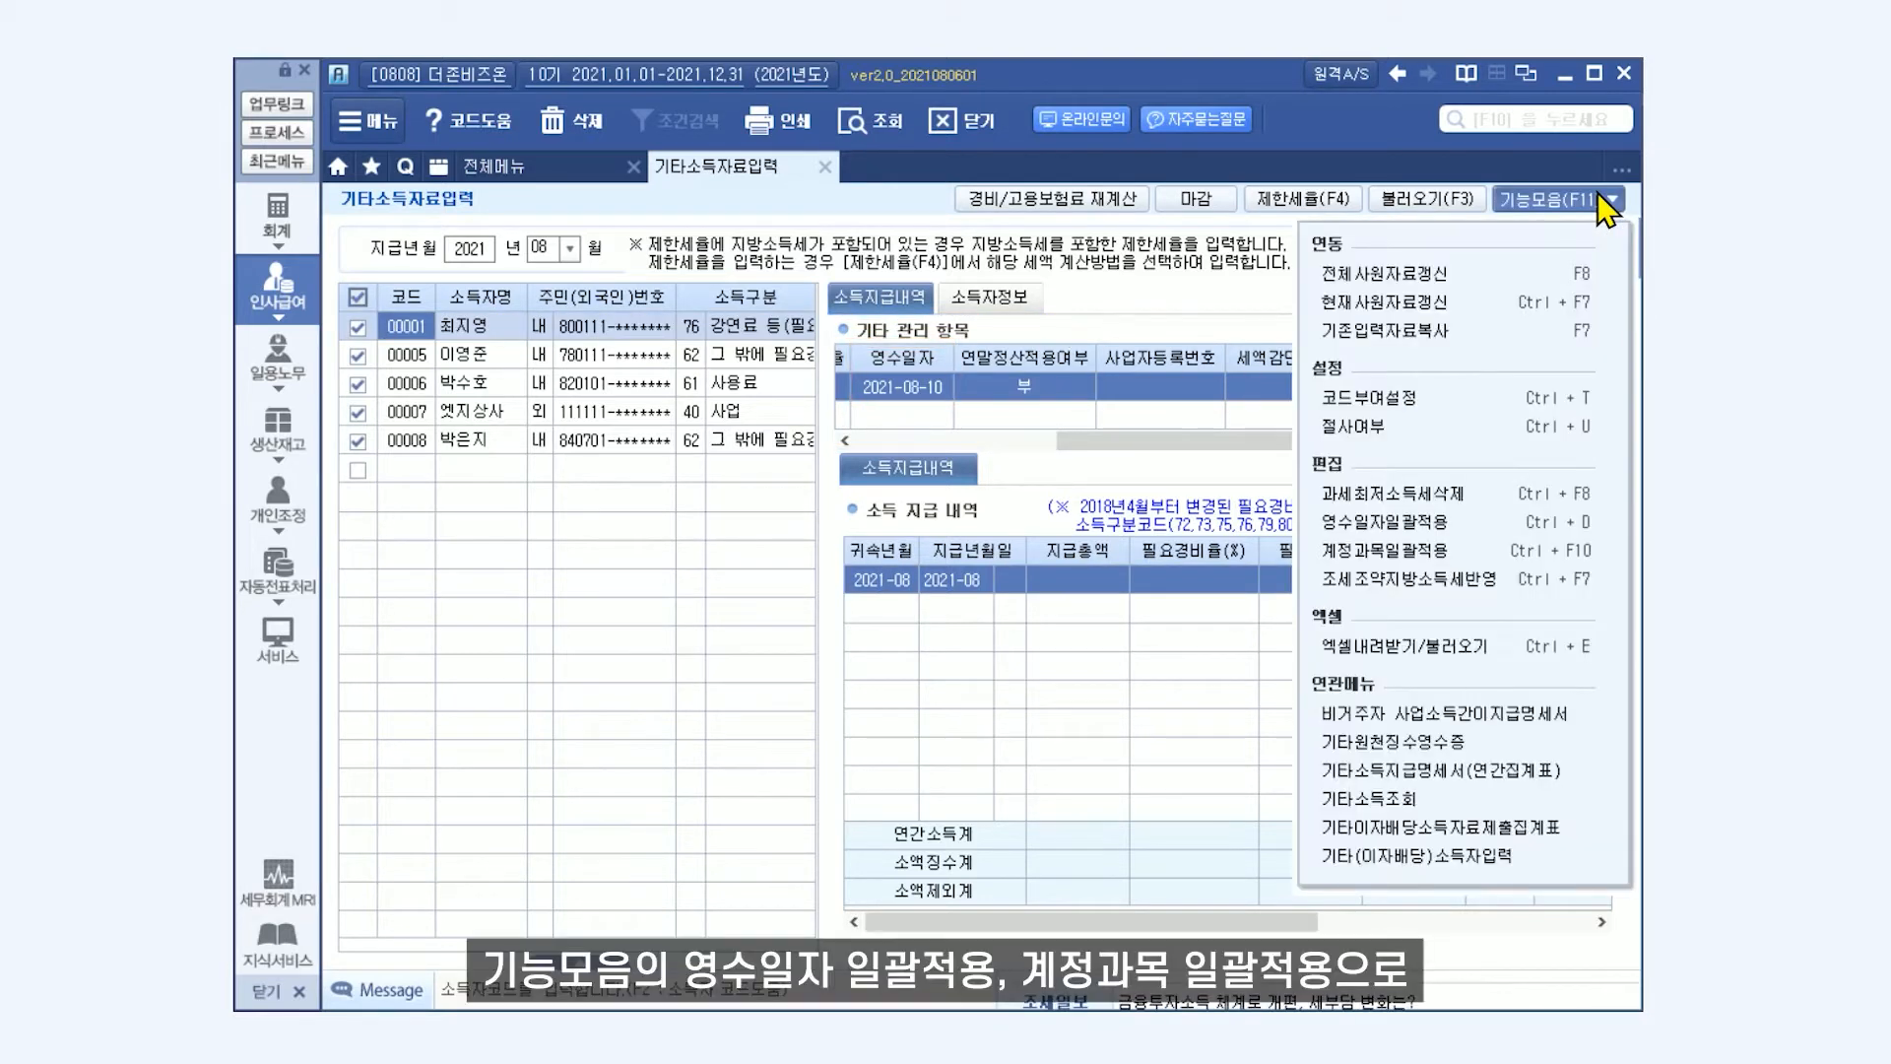
{"action": "left_click", "coordinate": [1487, 530]}
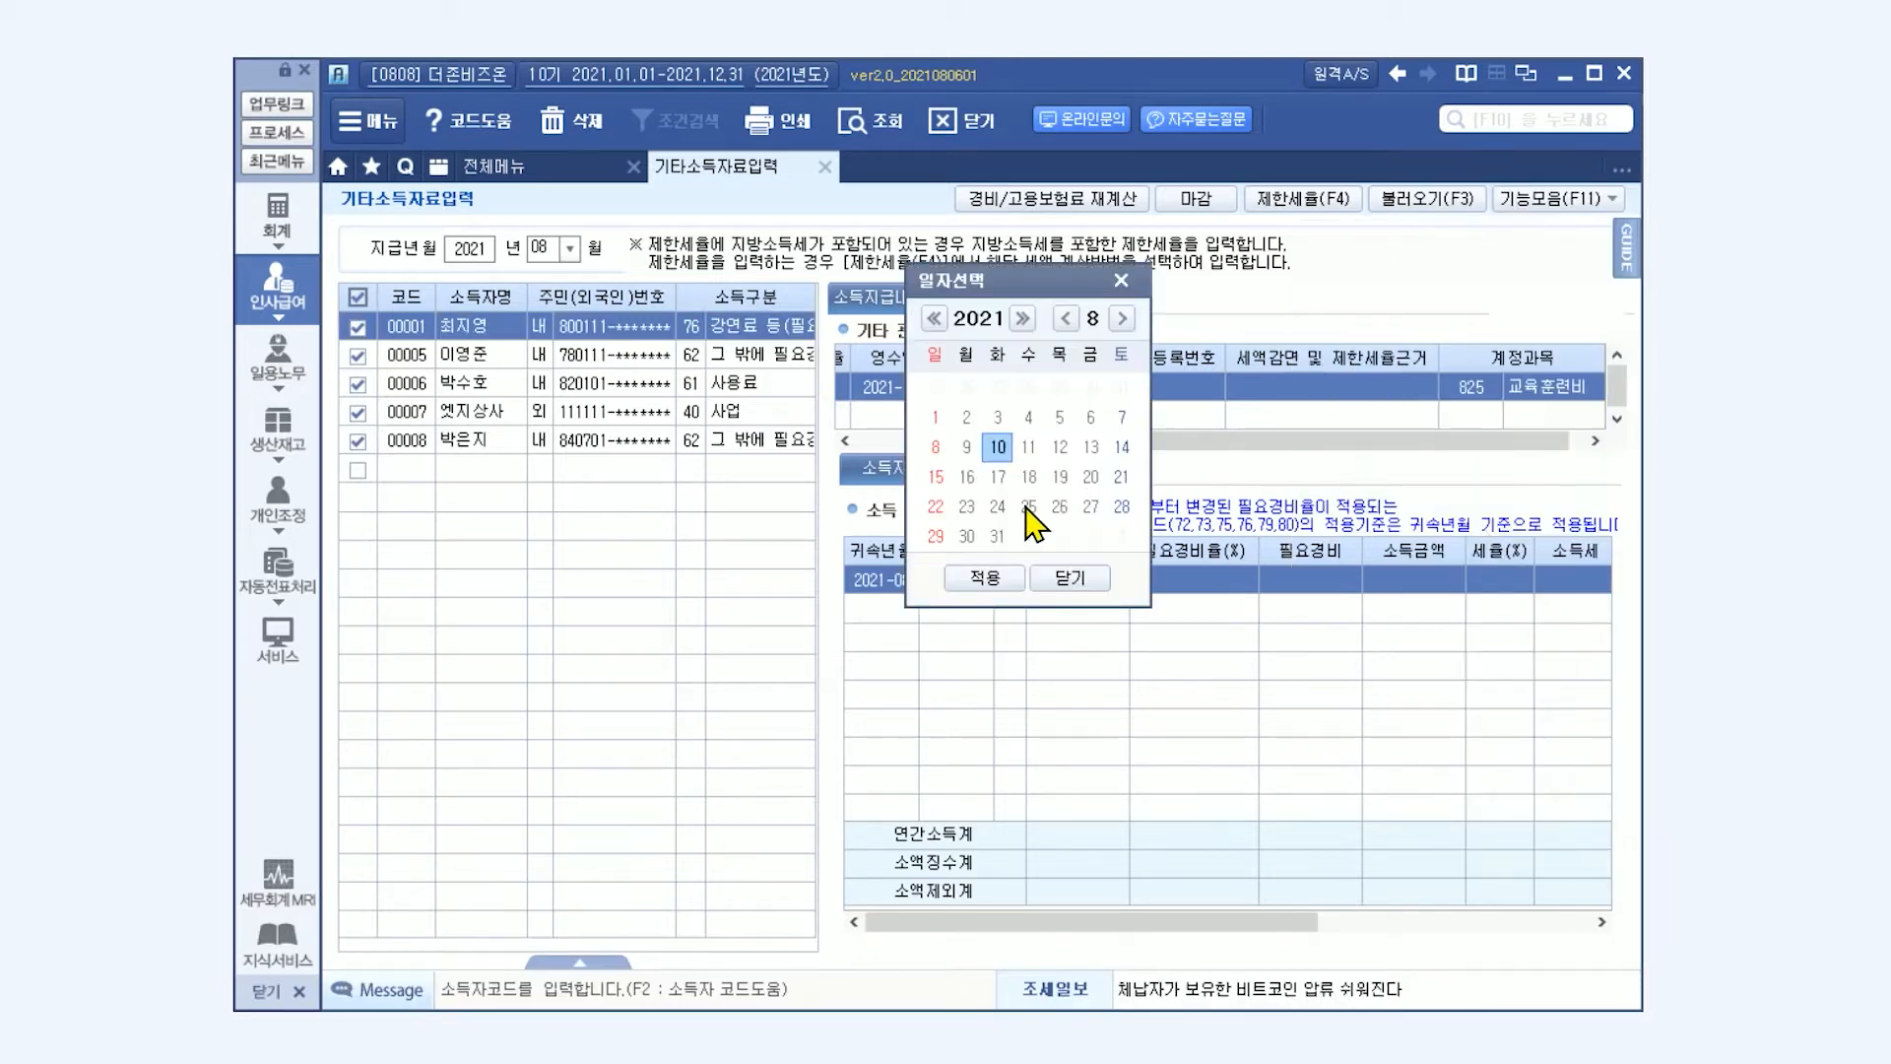
{"action": "left_click", "coordinate": [985, 576]}
{"action": "left_click", "coordinate": [895, 618]}
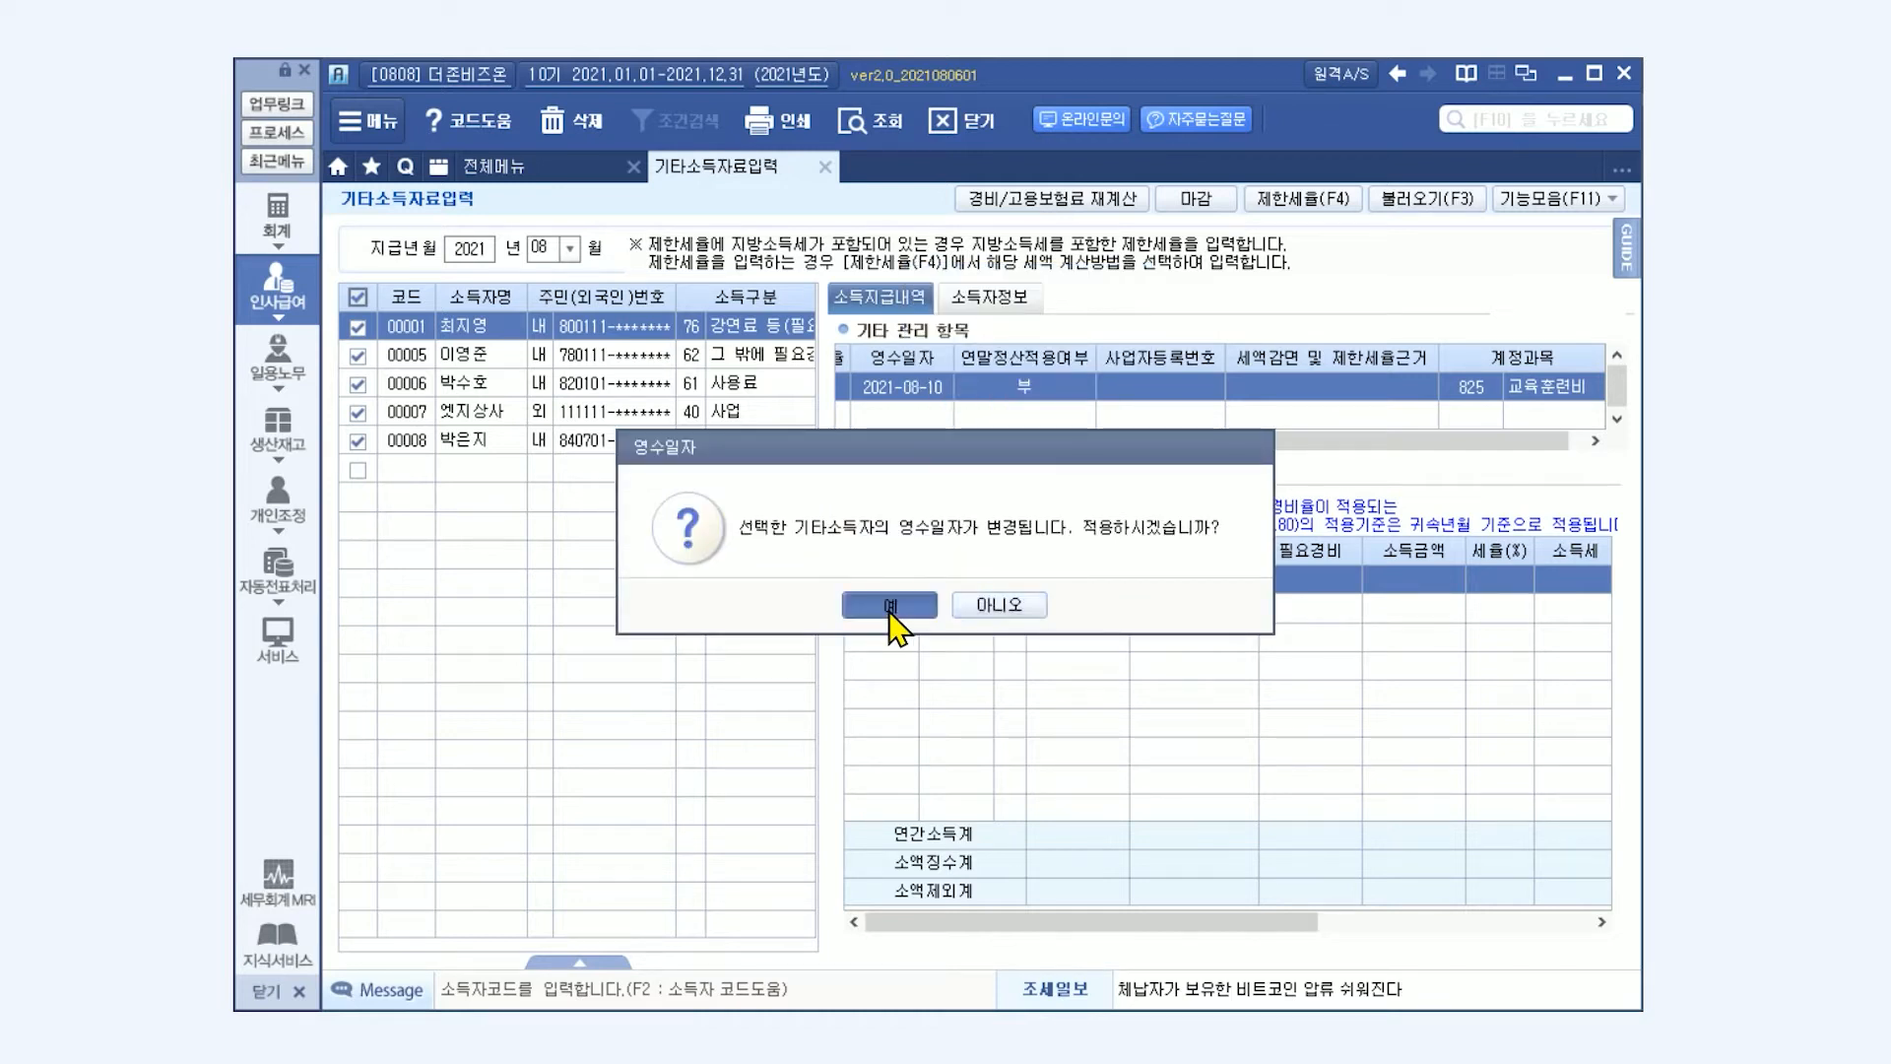
{"action": "left_click", "coordinate": [908, 609]}
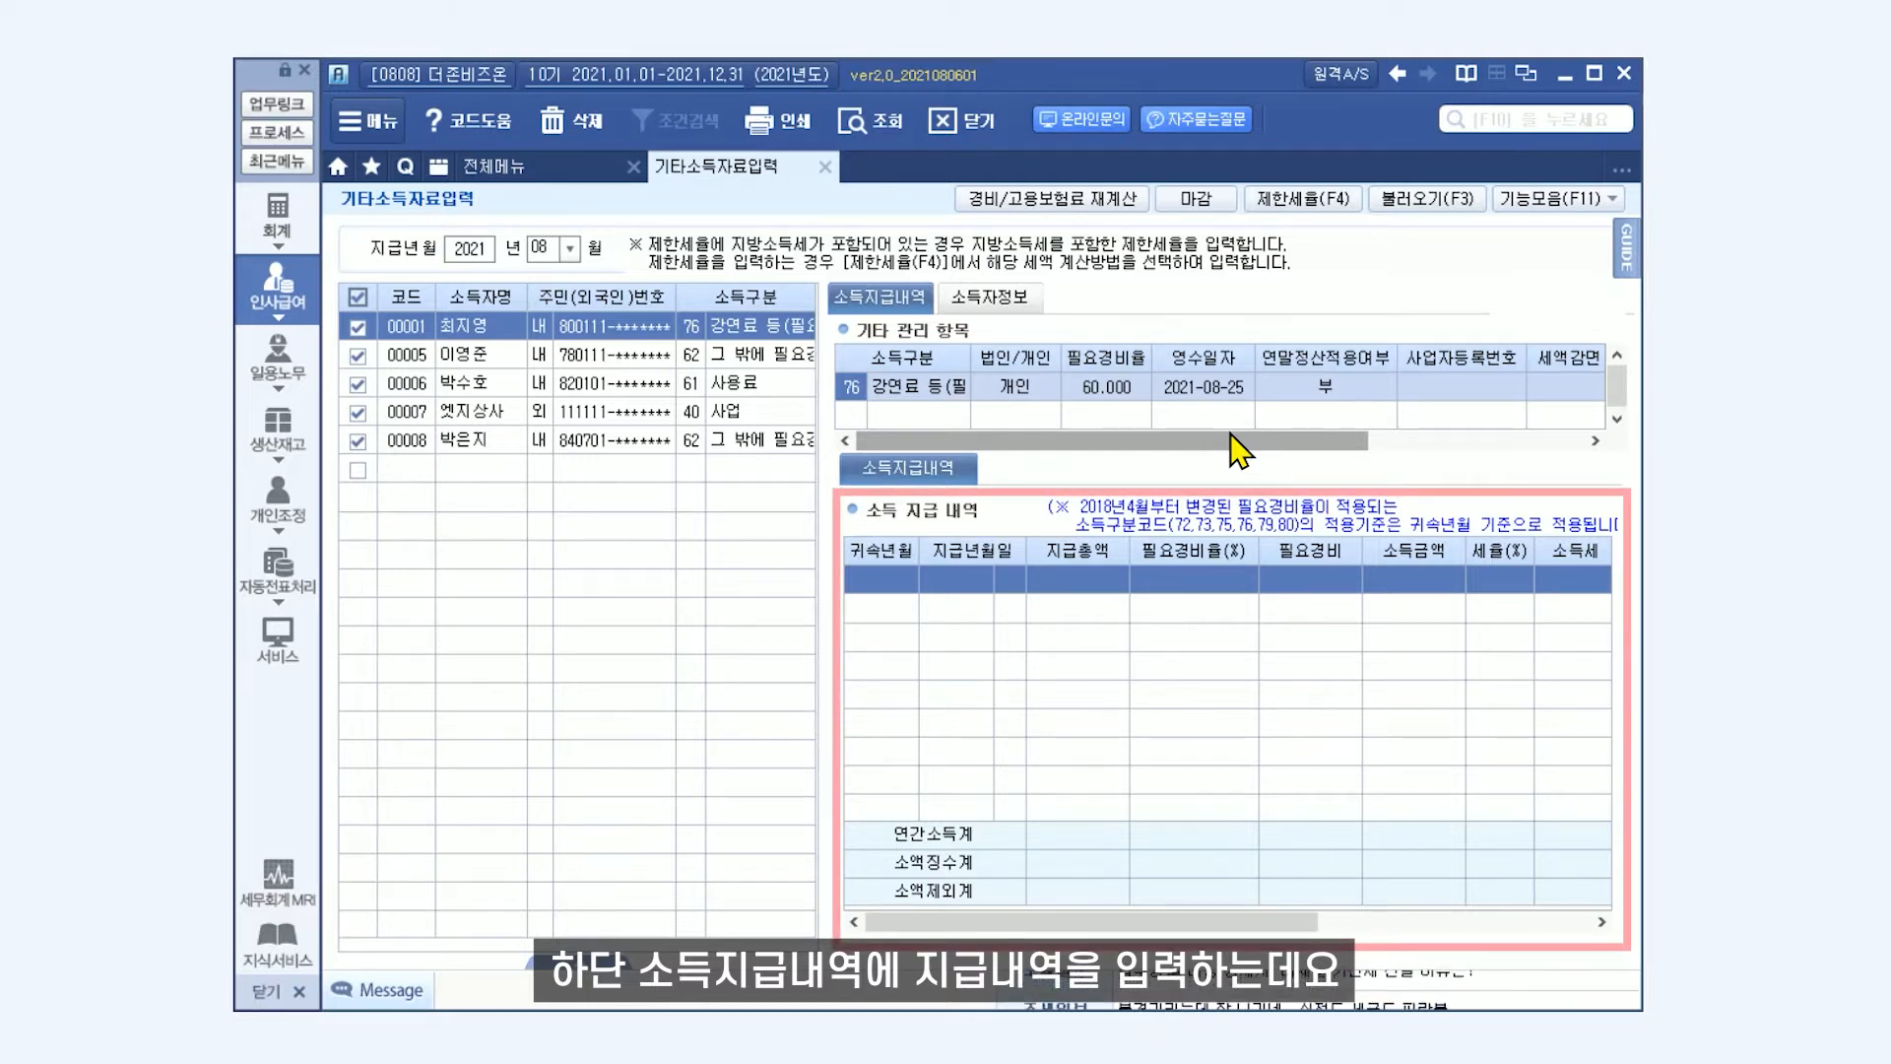
Enter the first earner's payment for 귀속년월 2021-08, paid on 2021-08-25, with a 지급총액 of 1,000,000.
{"action": "left_click", "coordinate": [893, 587]}
{"action": "key", "text": "Return"}
{"action": "key", "text": "Return"}
{"action": "type", "text": "25"}
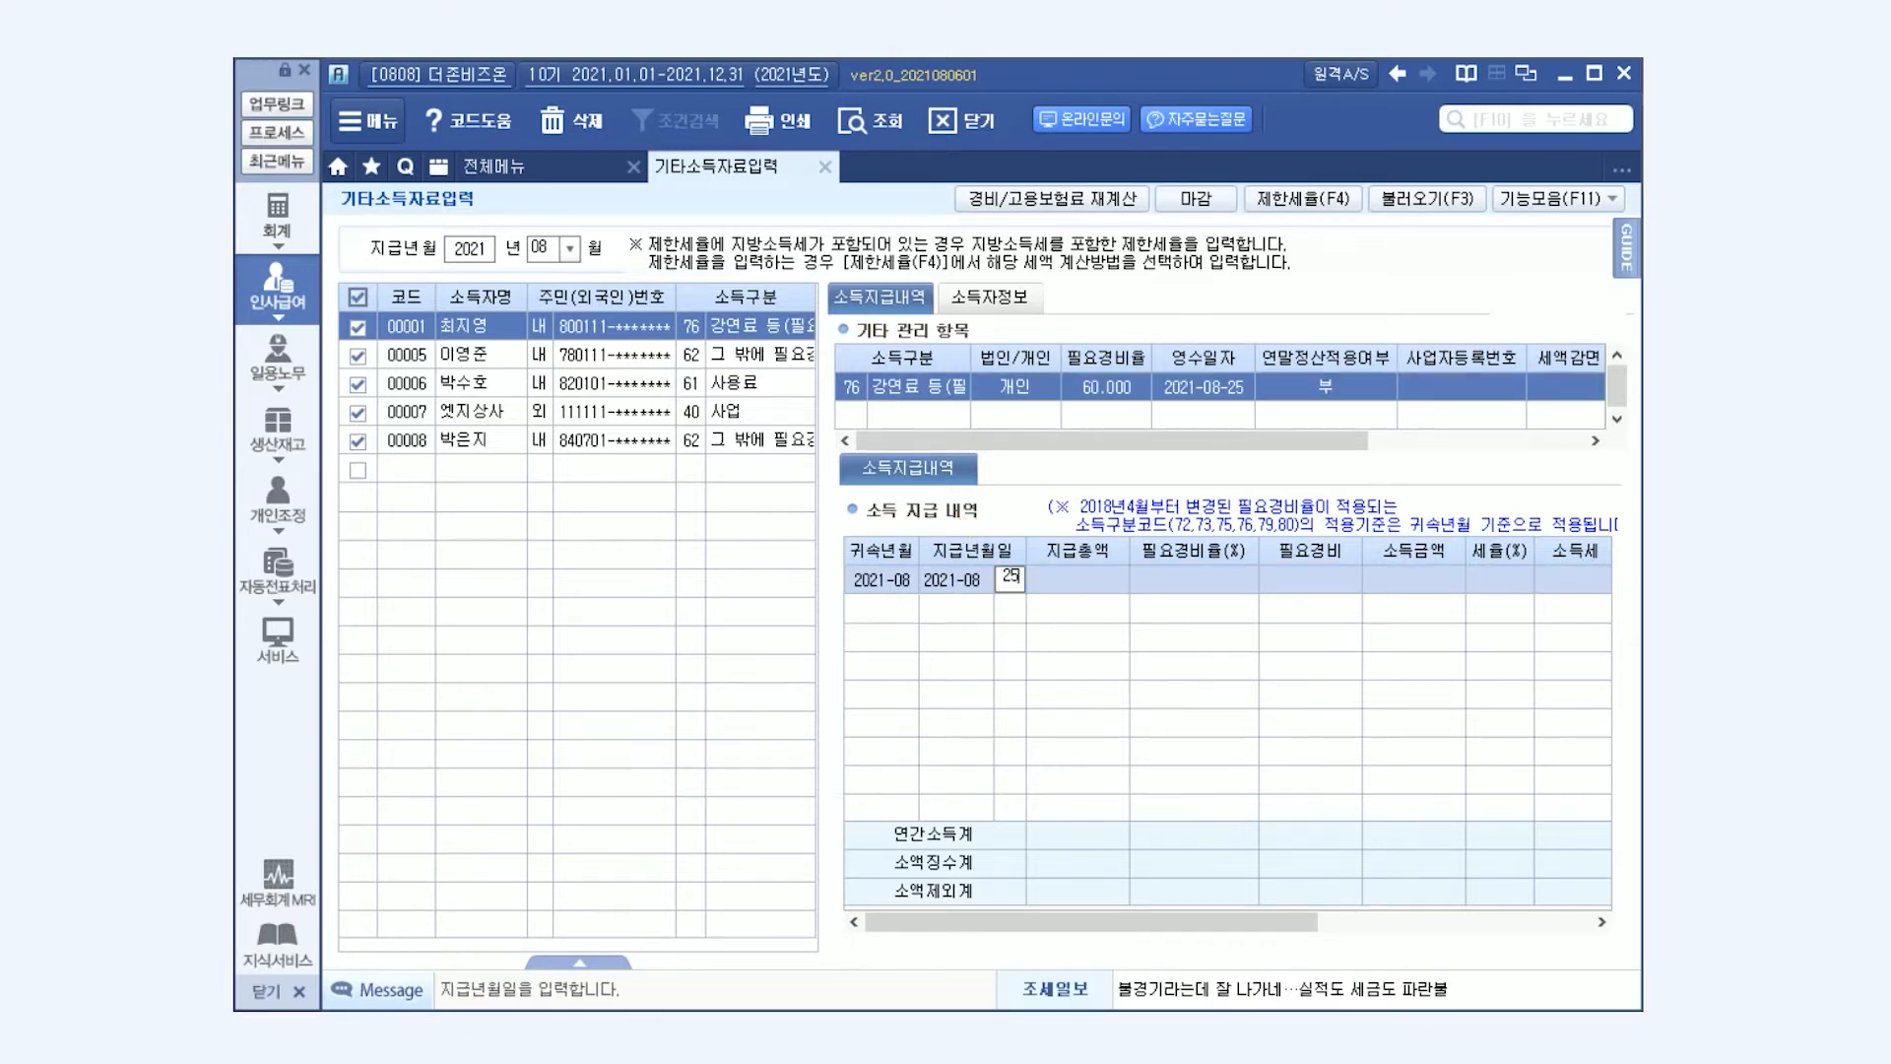
{"action": "key", "text": "Return"}
{"action": "type", "text": "1000000"}
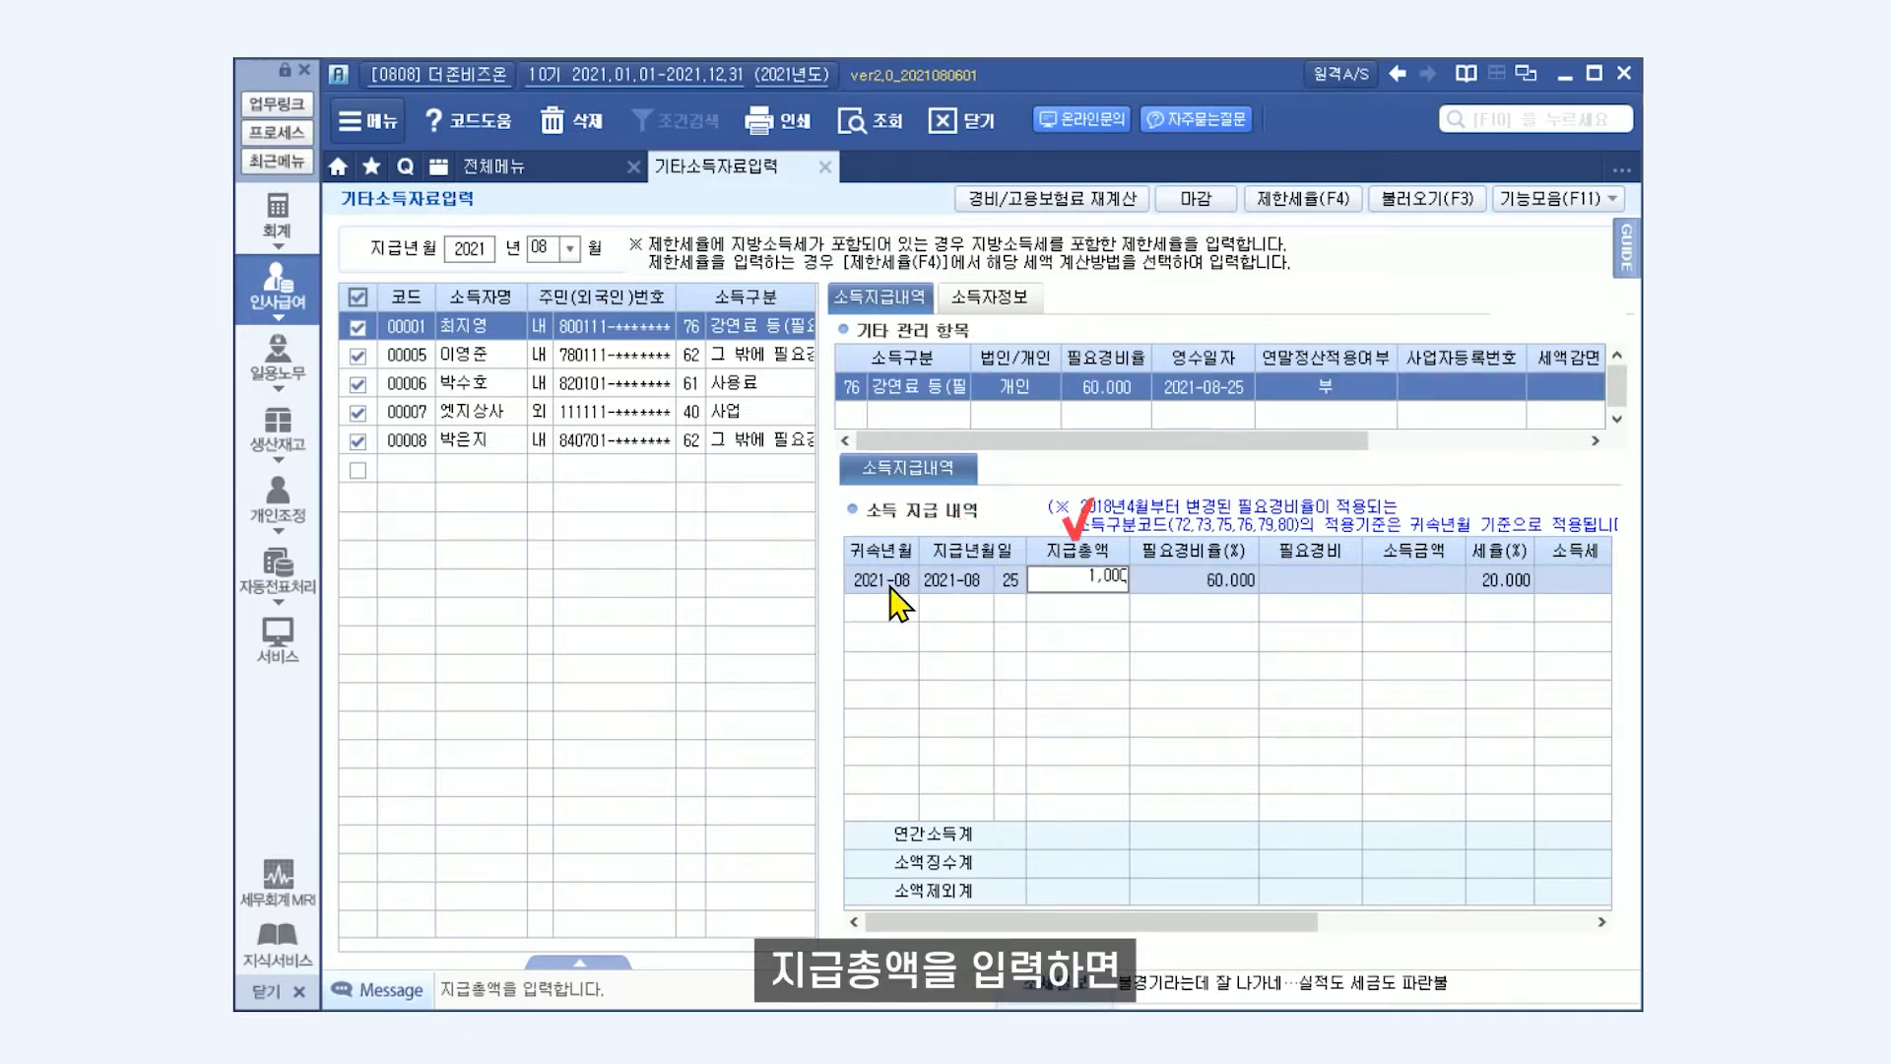
{"action": "key", "text": "Return"}
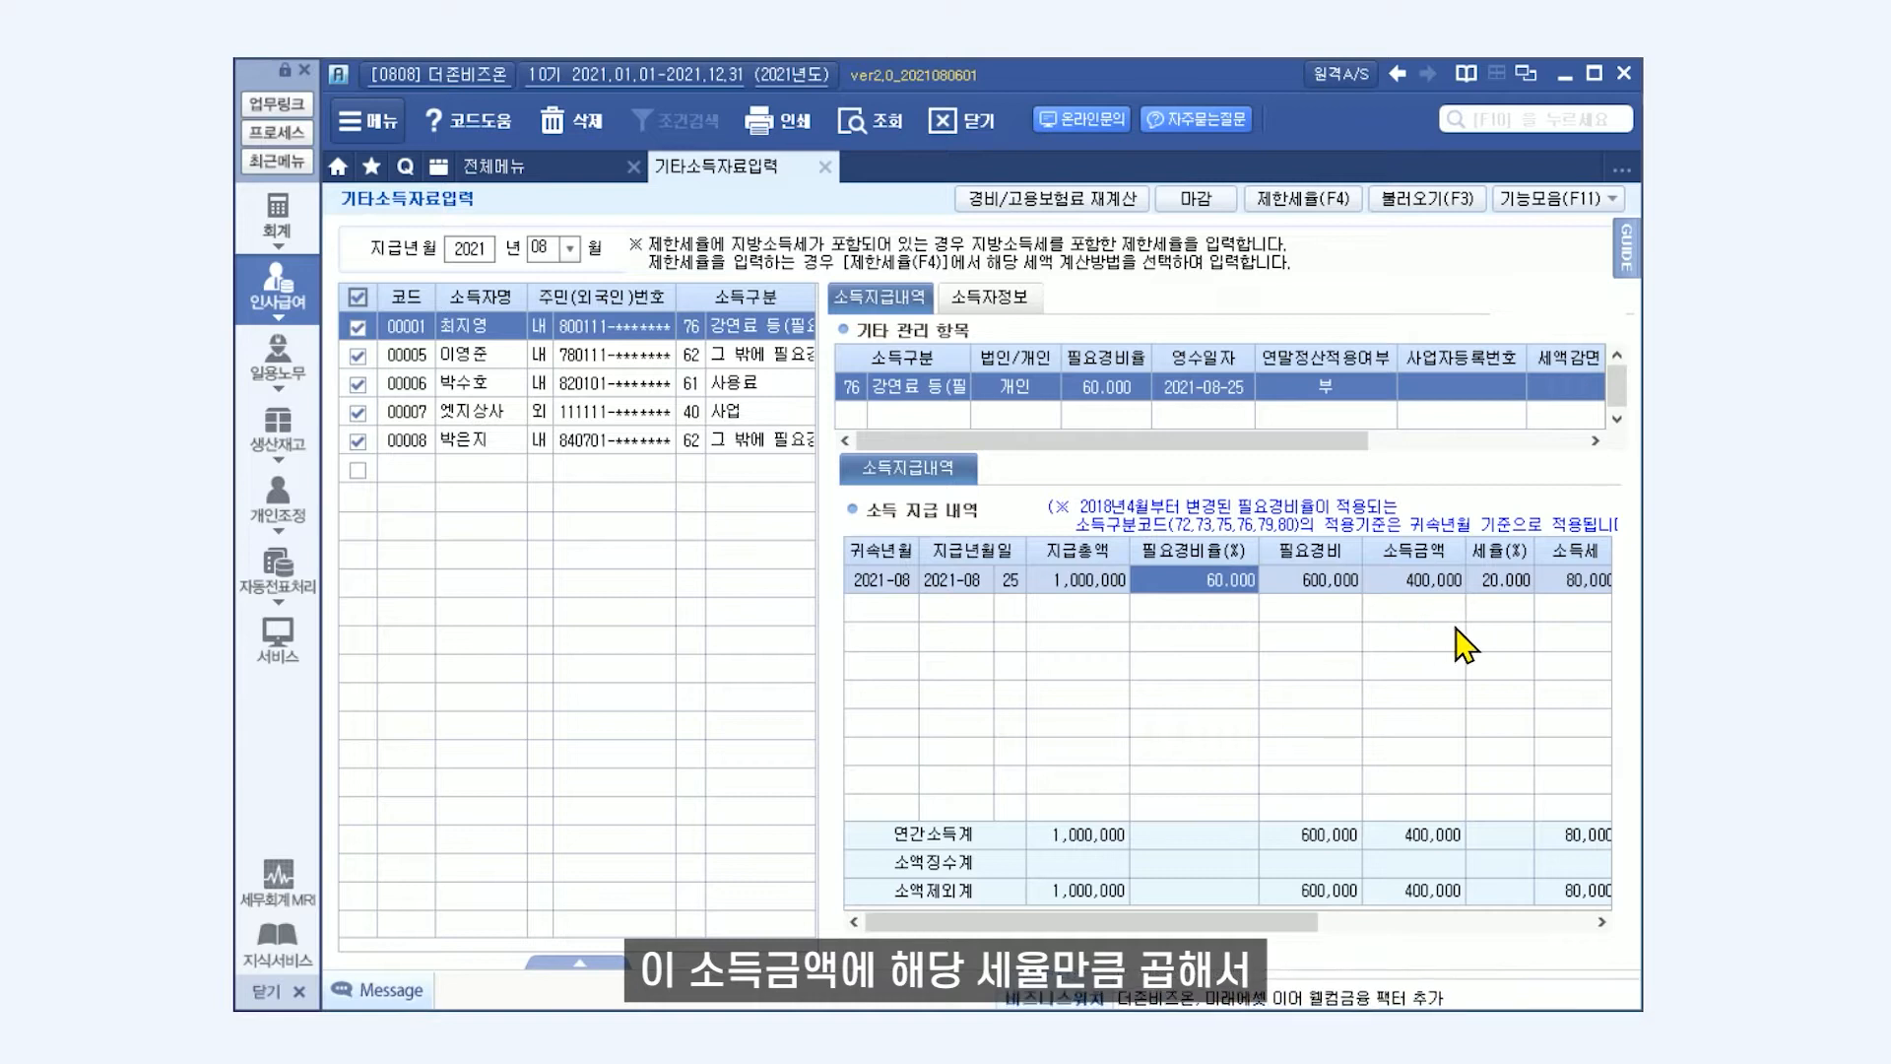
{"action": "left_click_drag", "start_coordinate": [1261, 922], "coordinate": [1461, 928]}
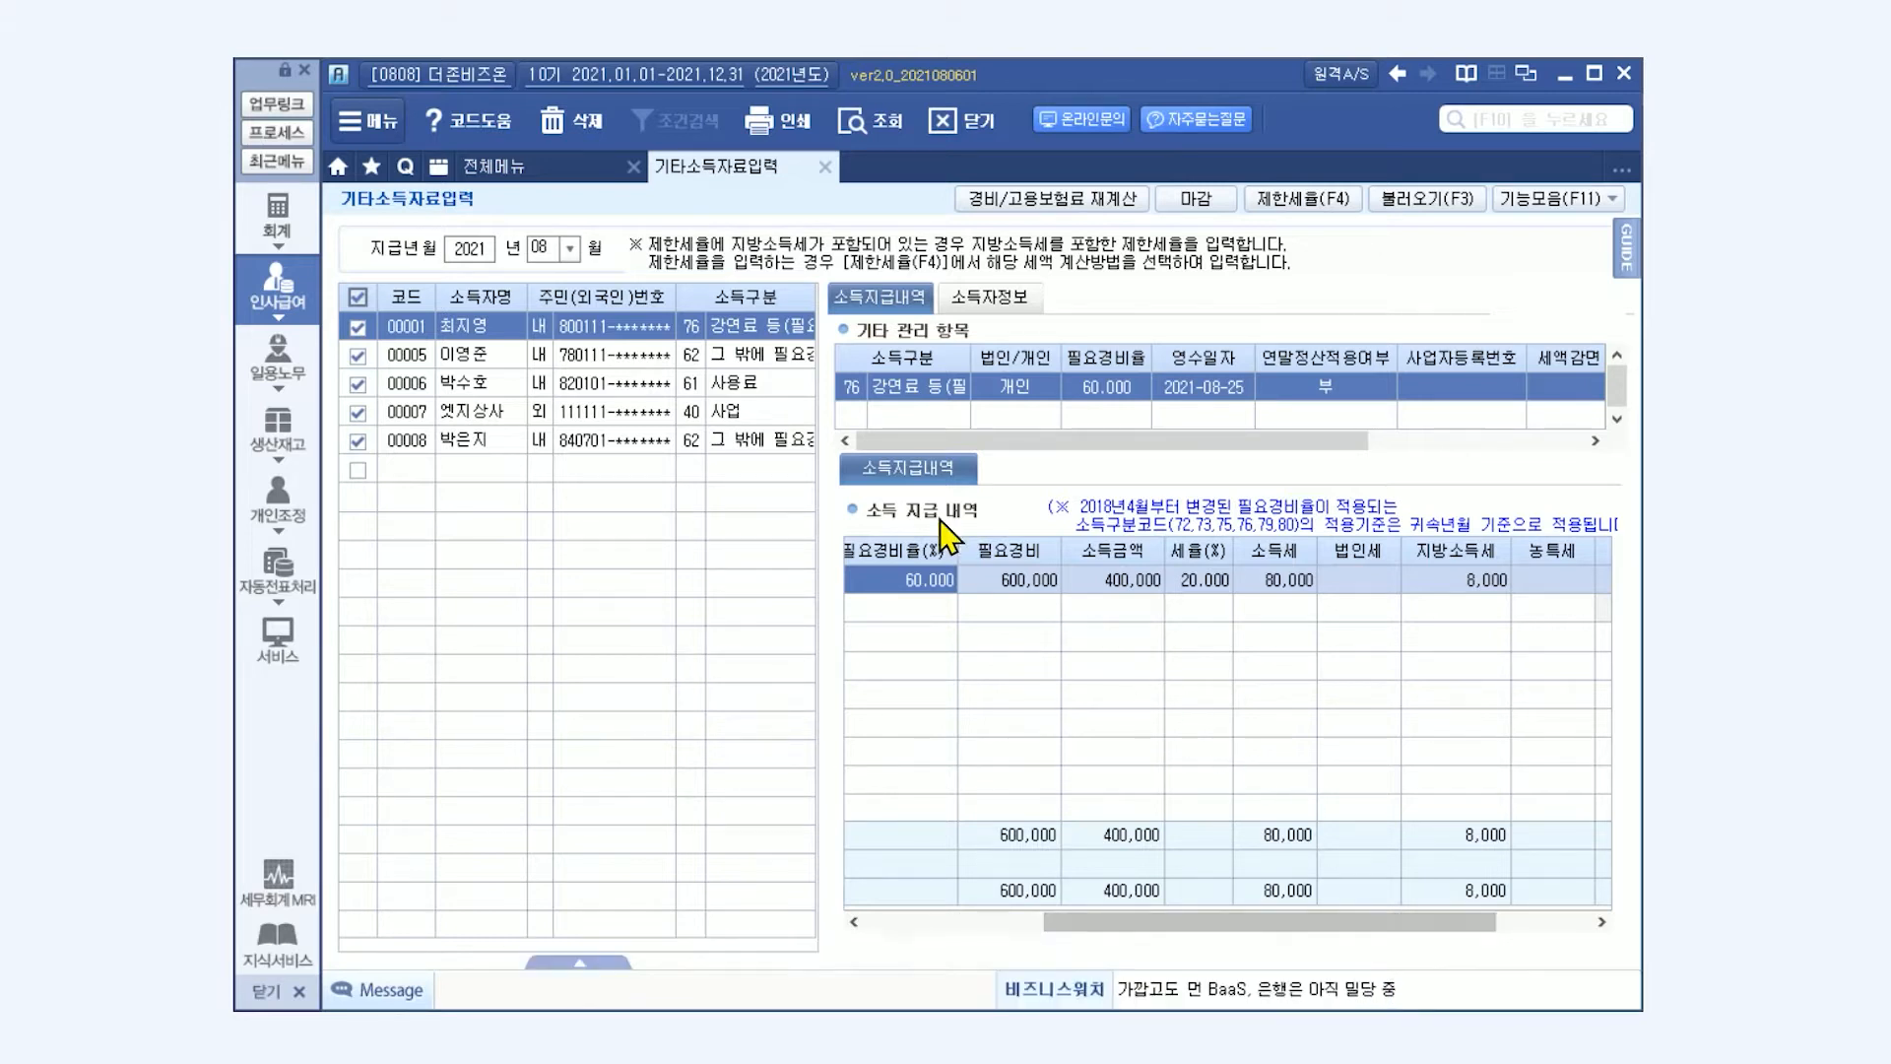
Enter the second earner's payment for 귀속년월 2021-08, paid on 2021-08-25, with a 지급총액 of 200,000.
{"action": "left_click", "coordinate": [637, 355]}
{"action": "left_click", "coordinate": [895, 583]}
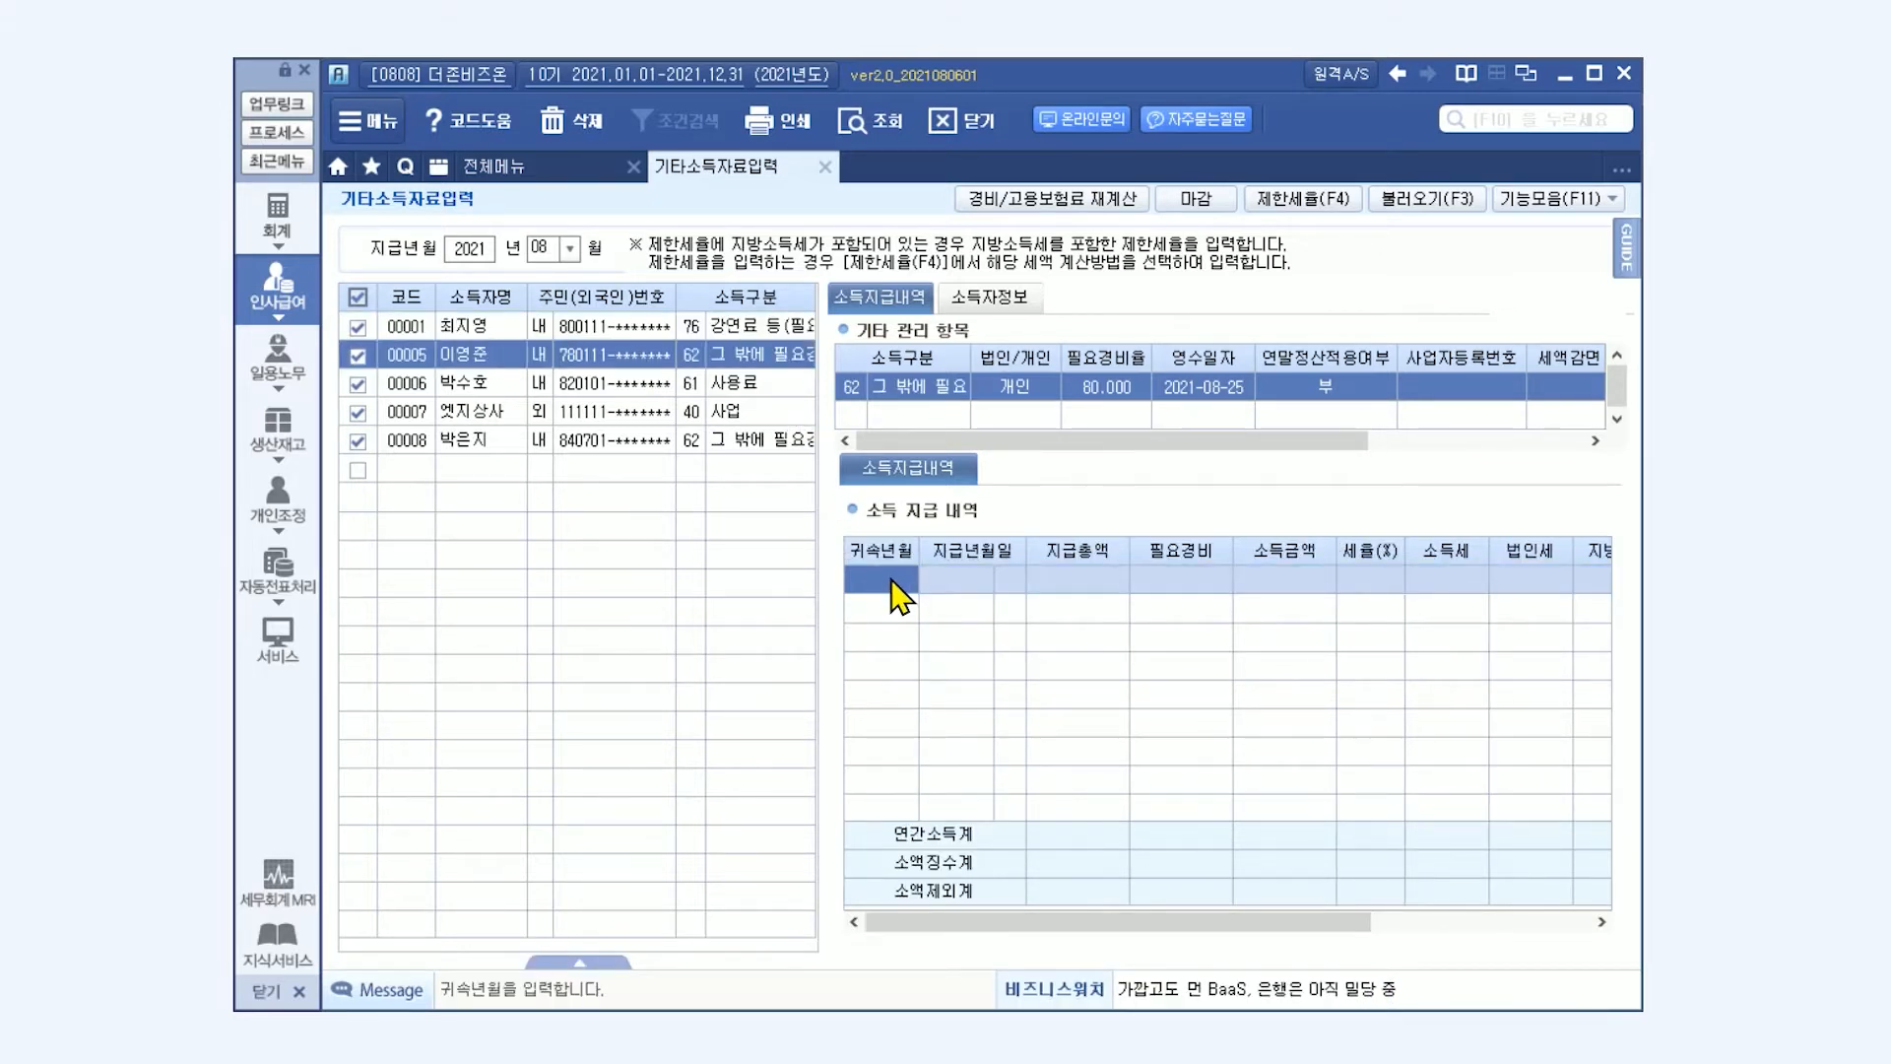
{"action": "key", "text": "Return"}
{"action": "key", "text": "Return"}
{"action": "key", "text": "Return"}
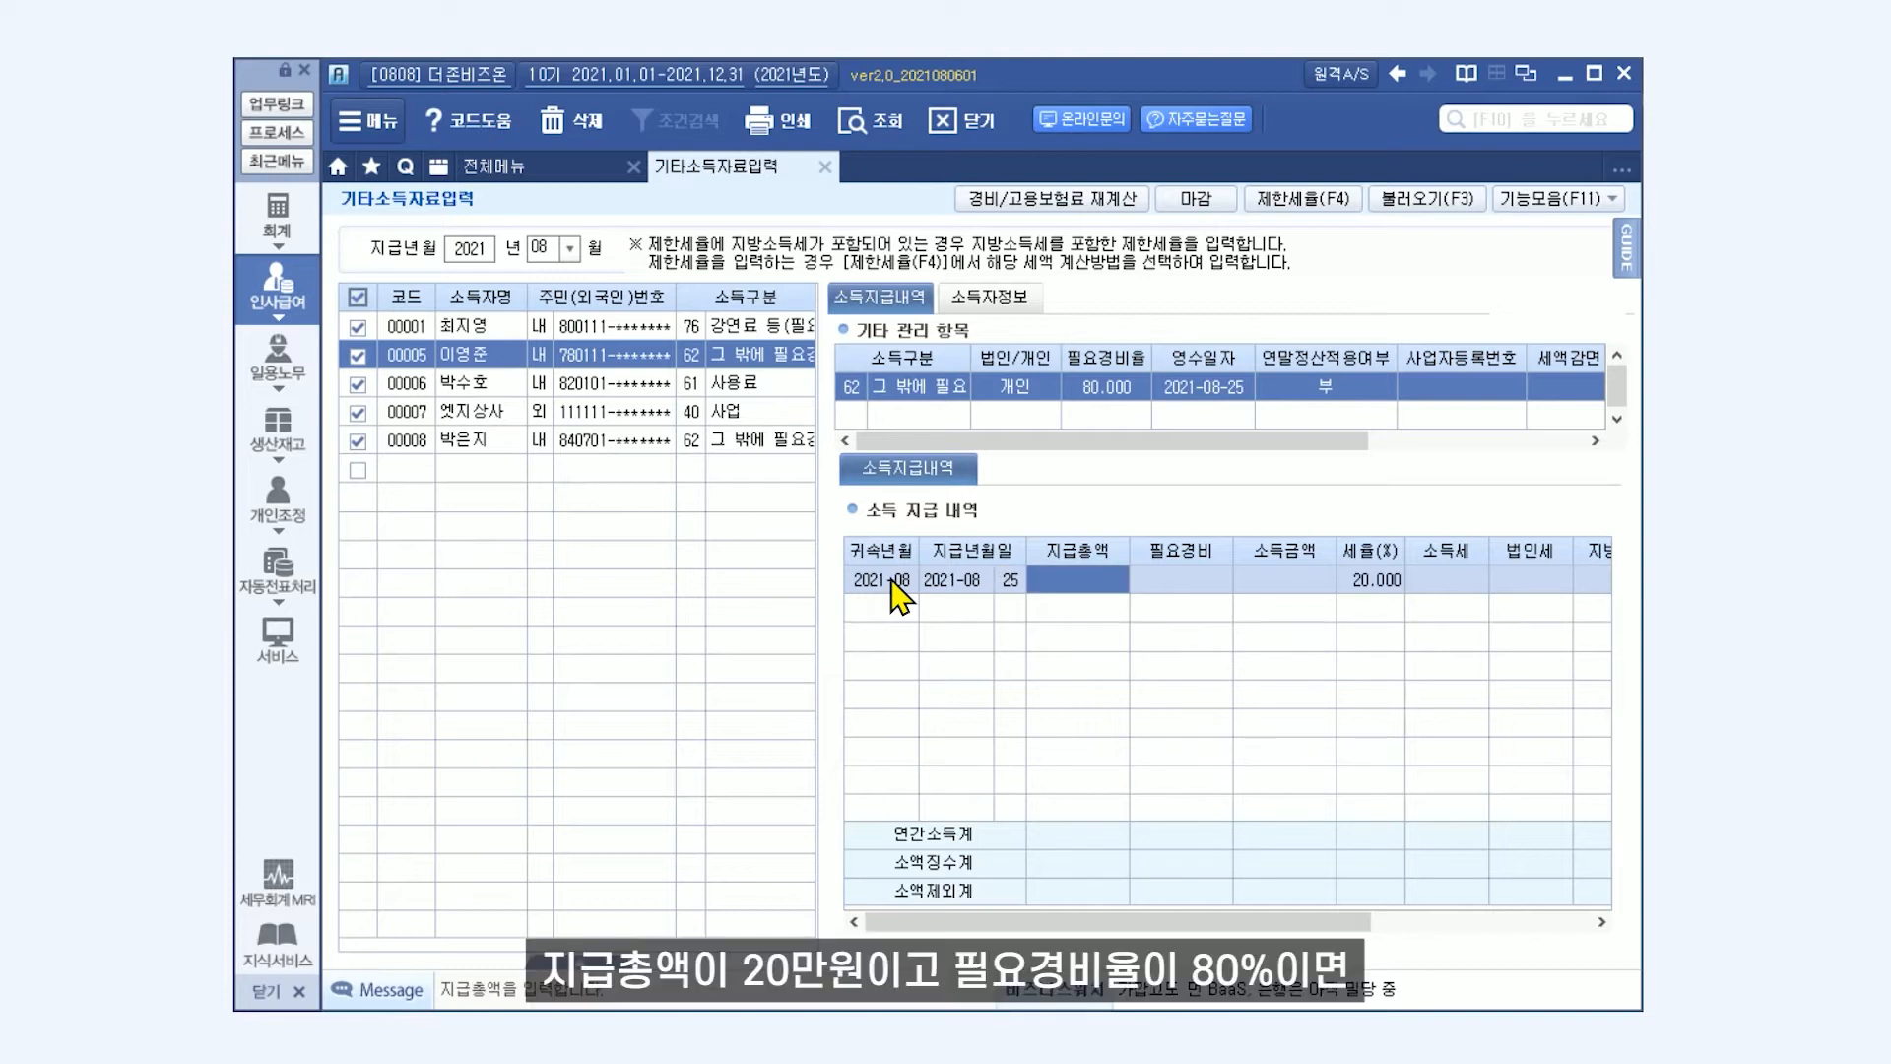
{"action": "type", "text": "200,000"}
{"action": "key", "text": "Return"}
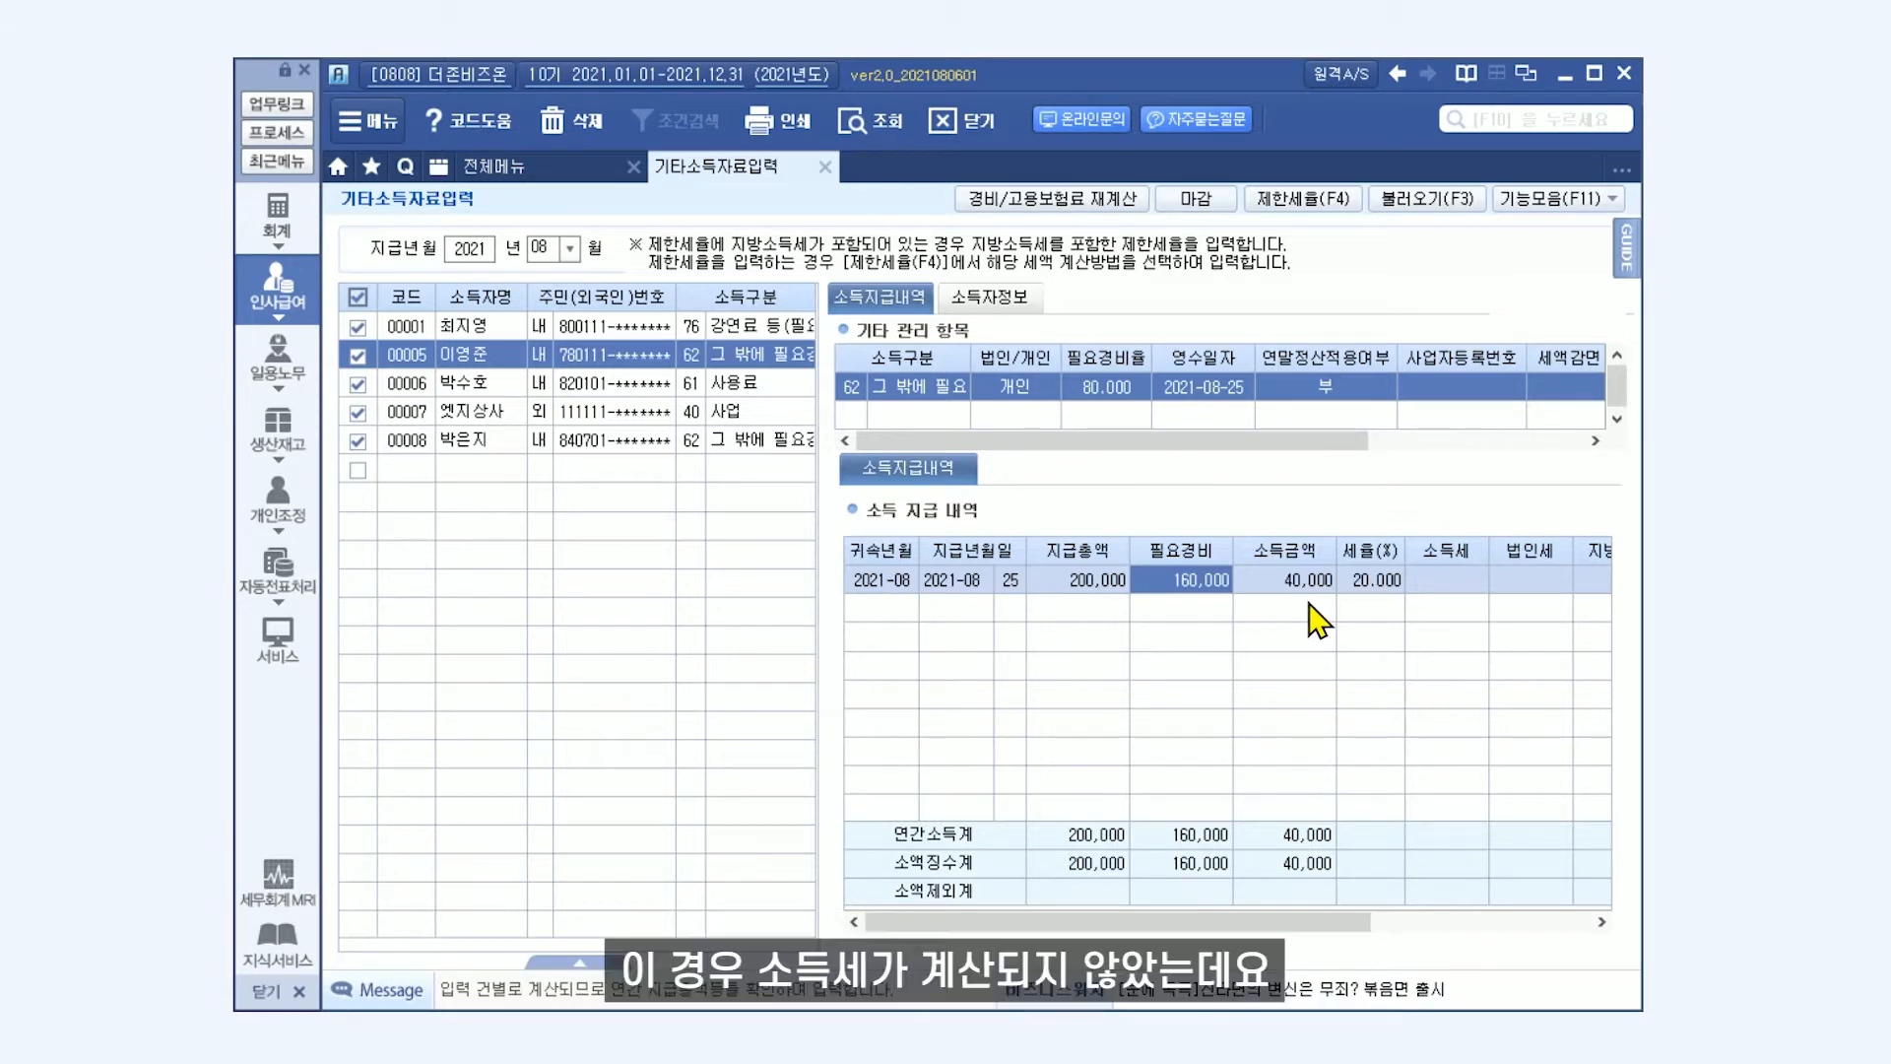
{"action": "left_click_drag", "start_coordinate": [1296, 921], "coordinate": [1470, 927]}
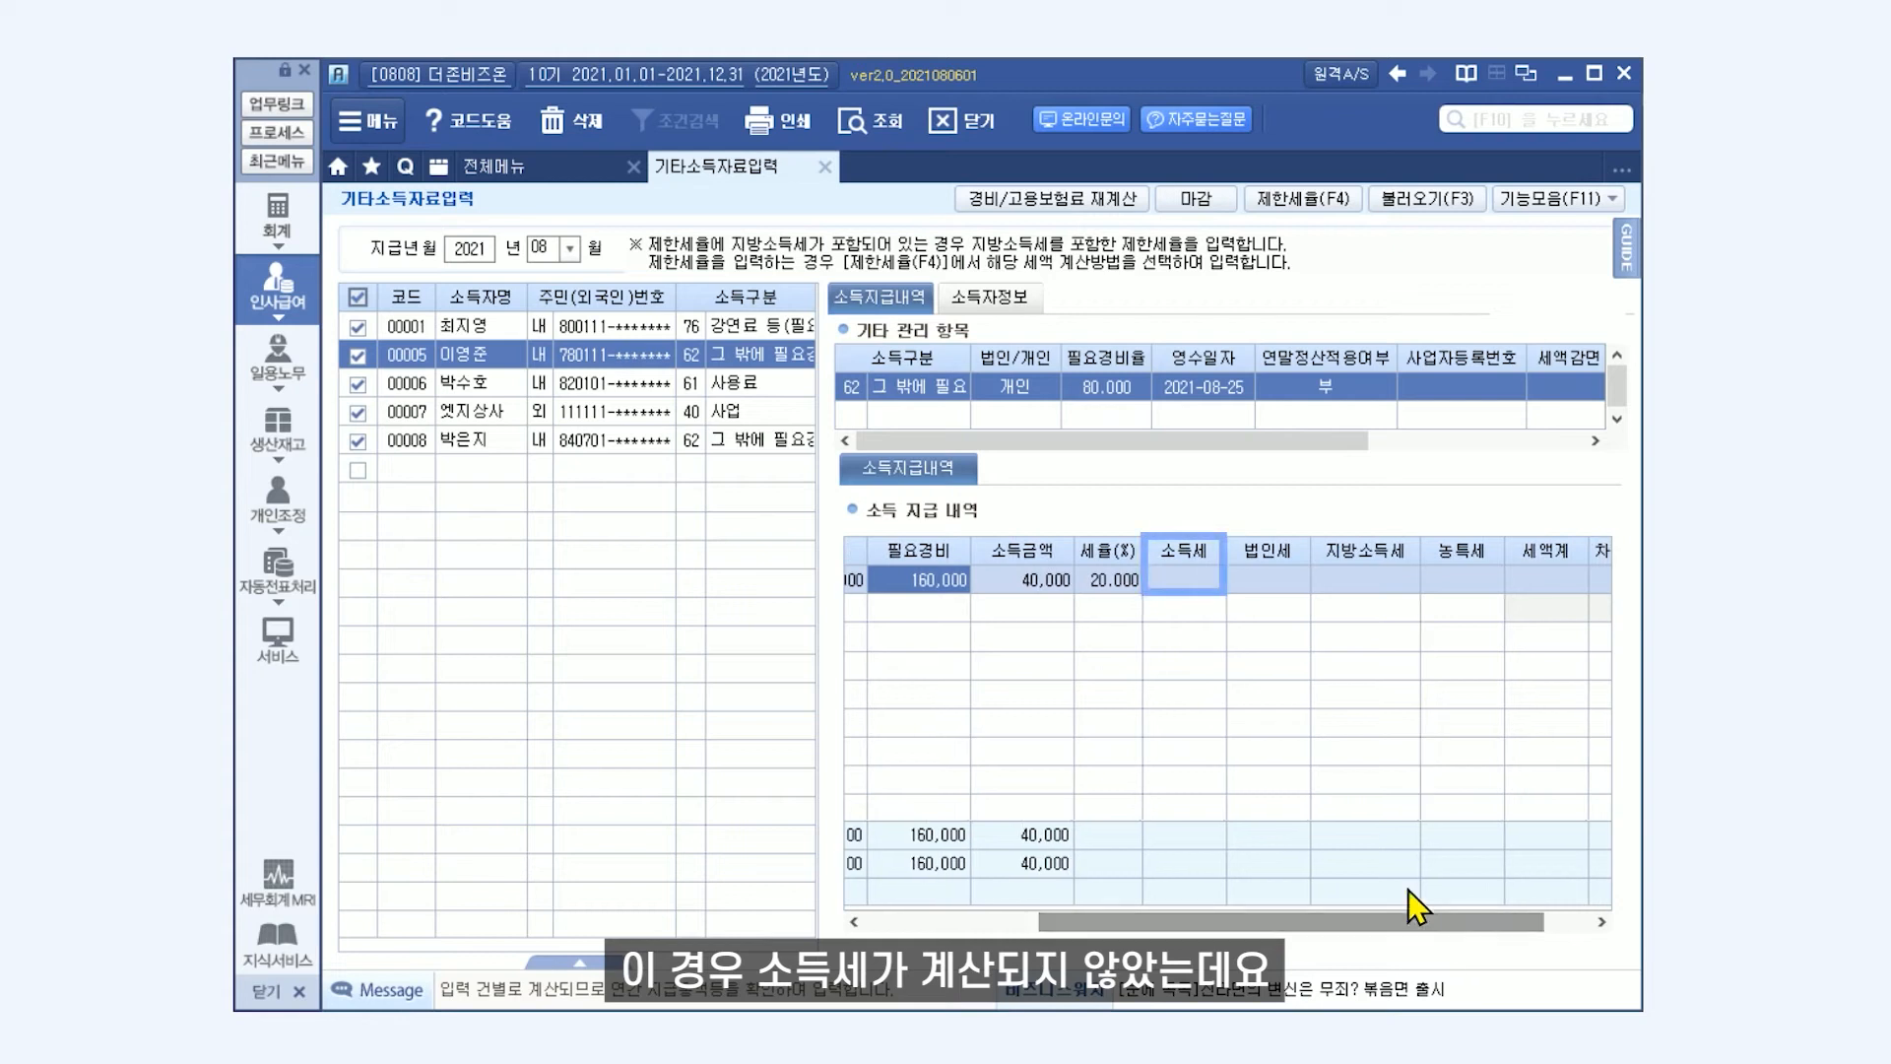
Set the 과세최저 적용여부 for income code 62 to 0. 부 and recalculate the month's entered data.
{"action": "left_click", "coordinate": [1550, 200]}
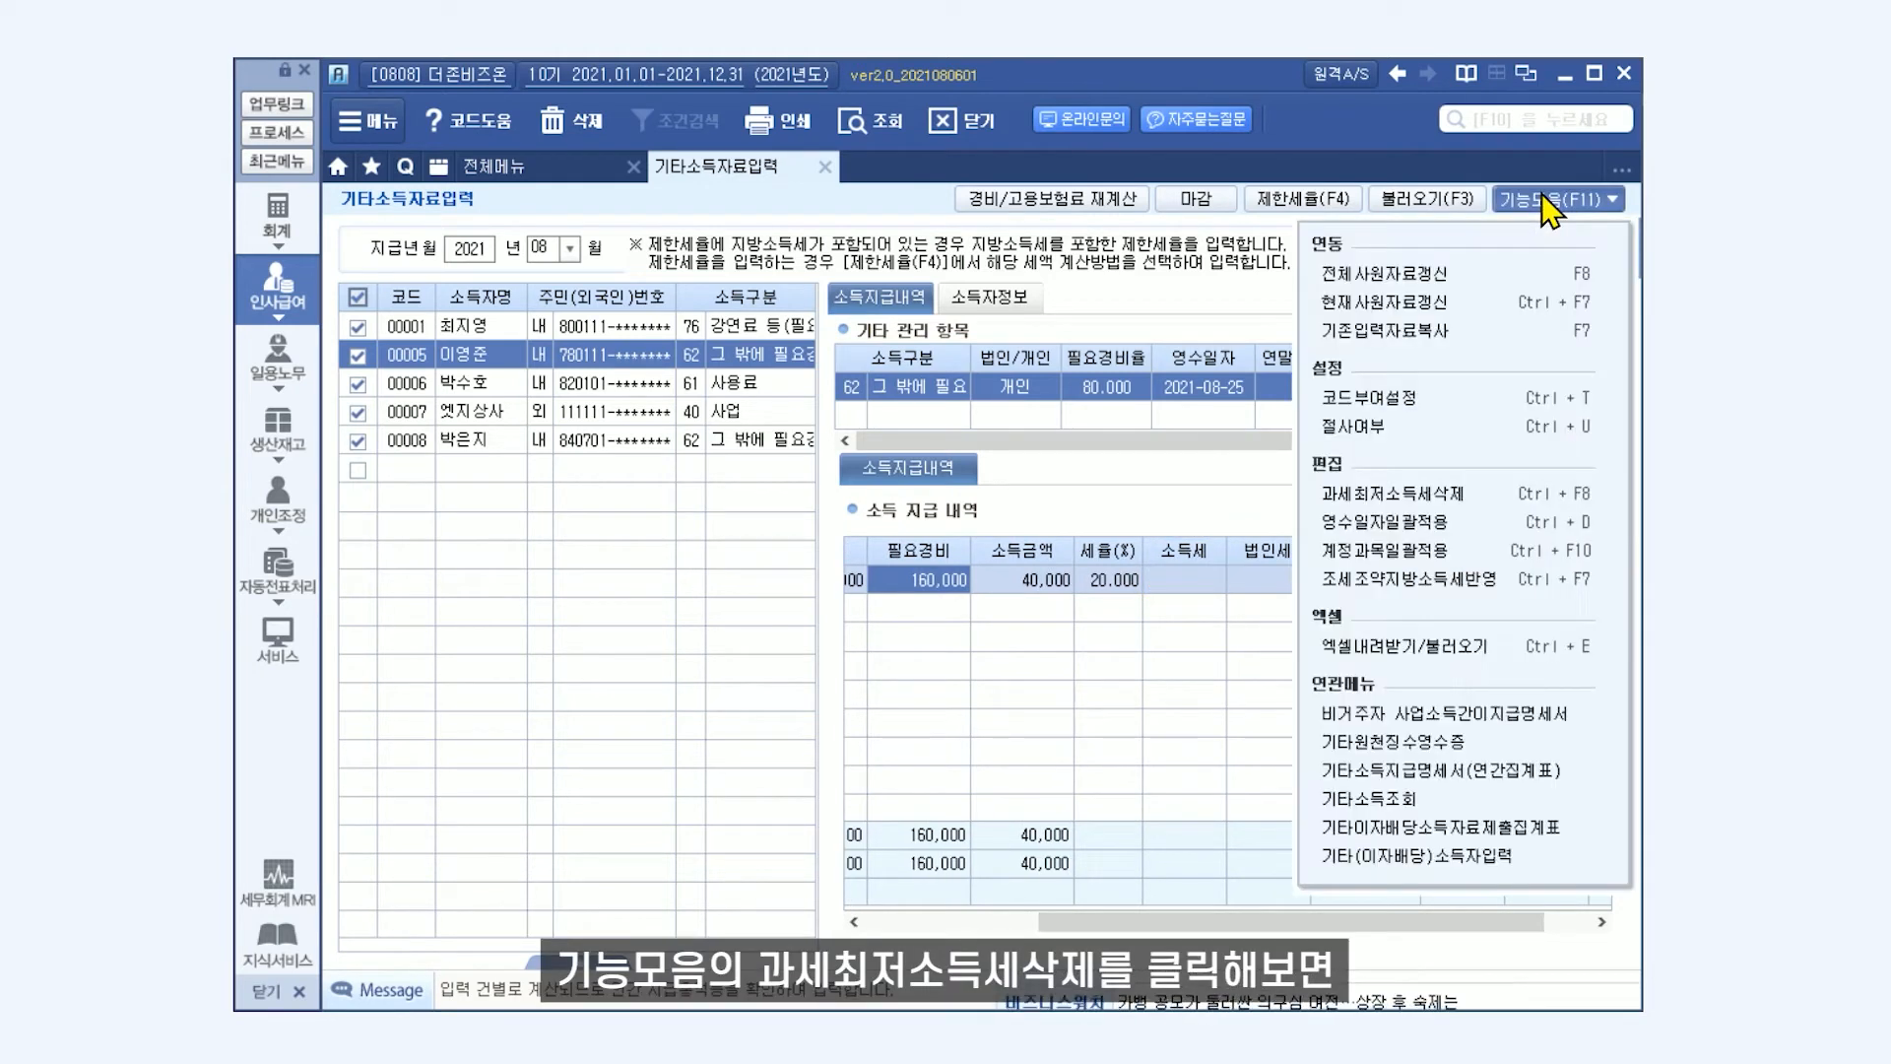
{"action": "left_click", "coordinate": [1489, 505]}
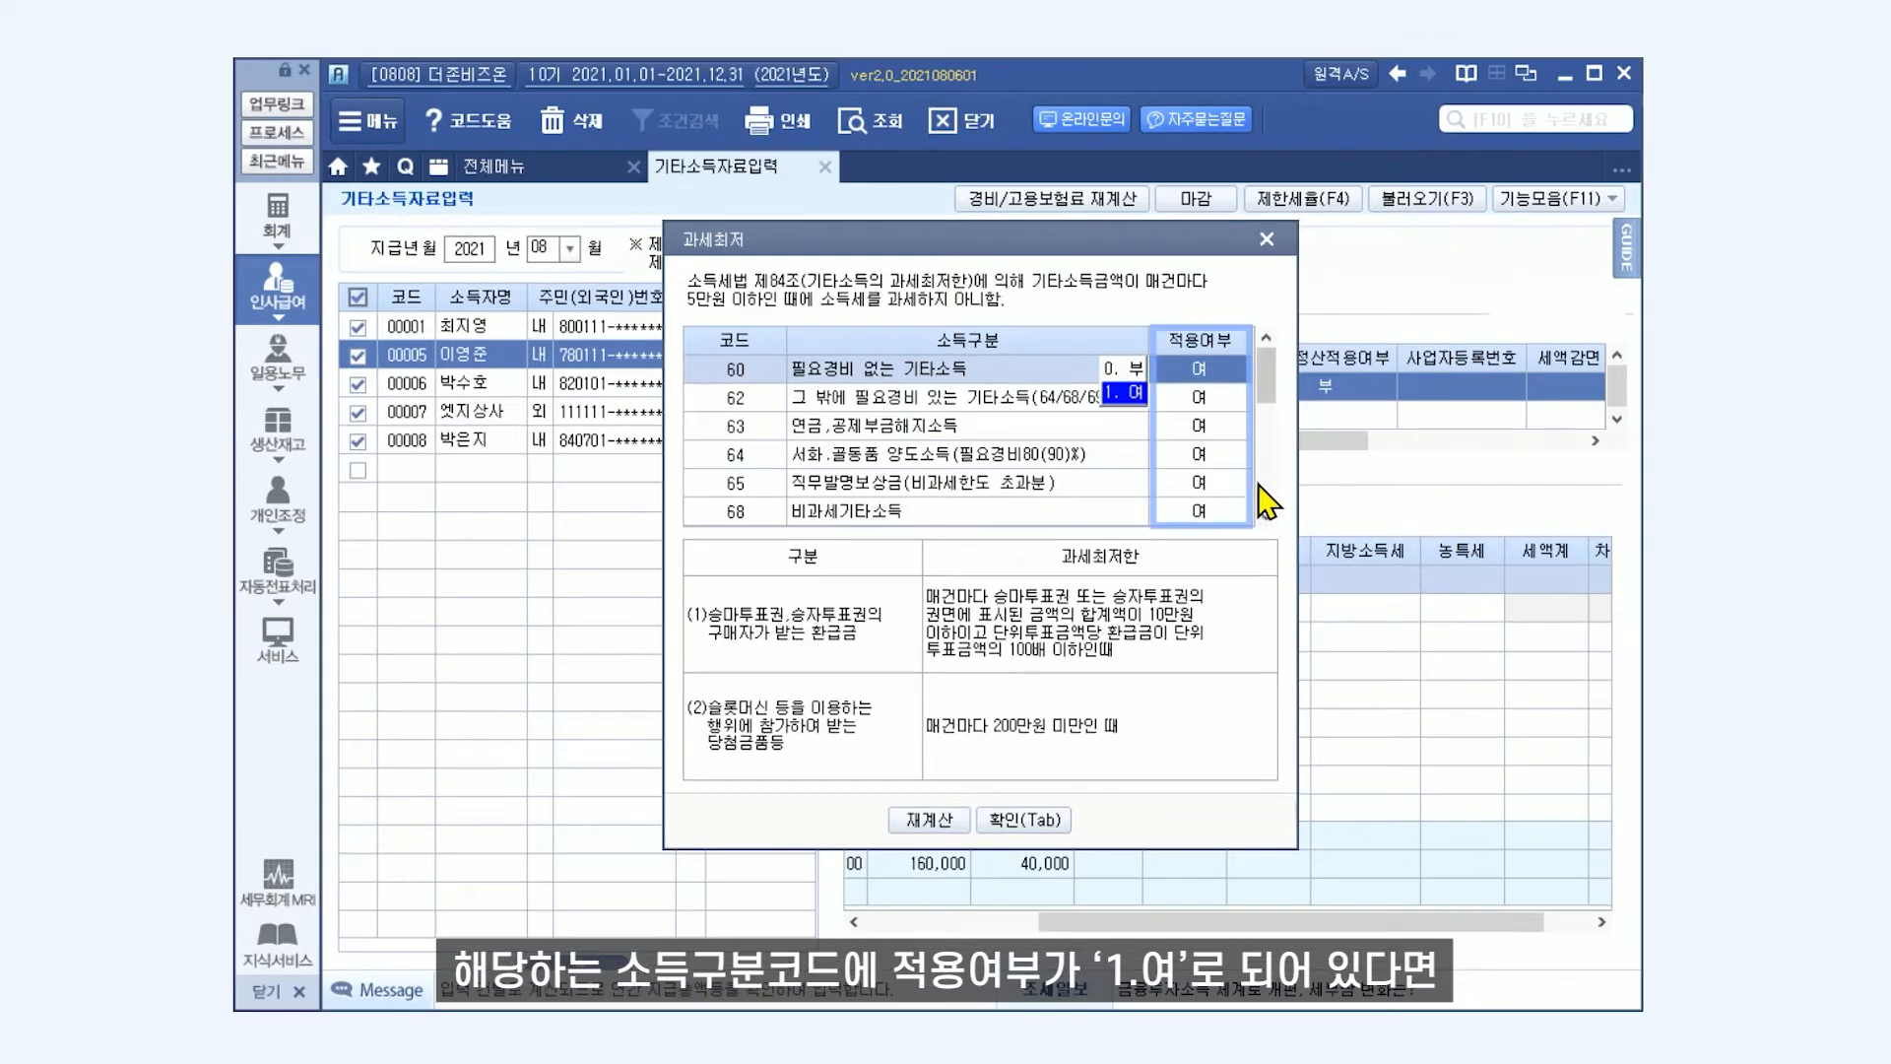
{"action": "left_click_drag", "start_coordinate": [1268, 414], "coordinate": [1268, 516]}
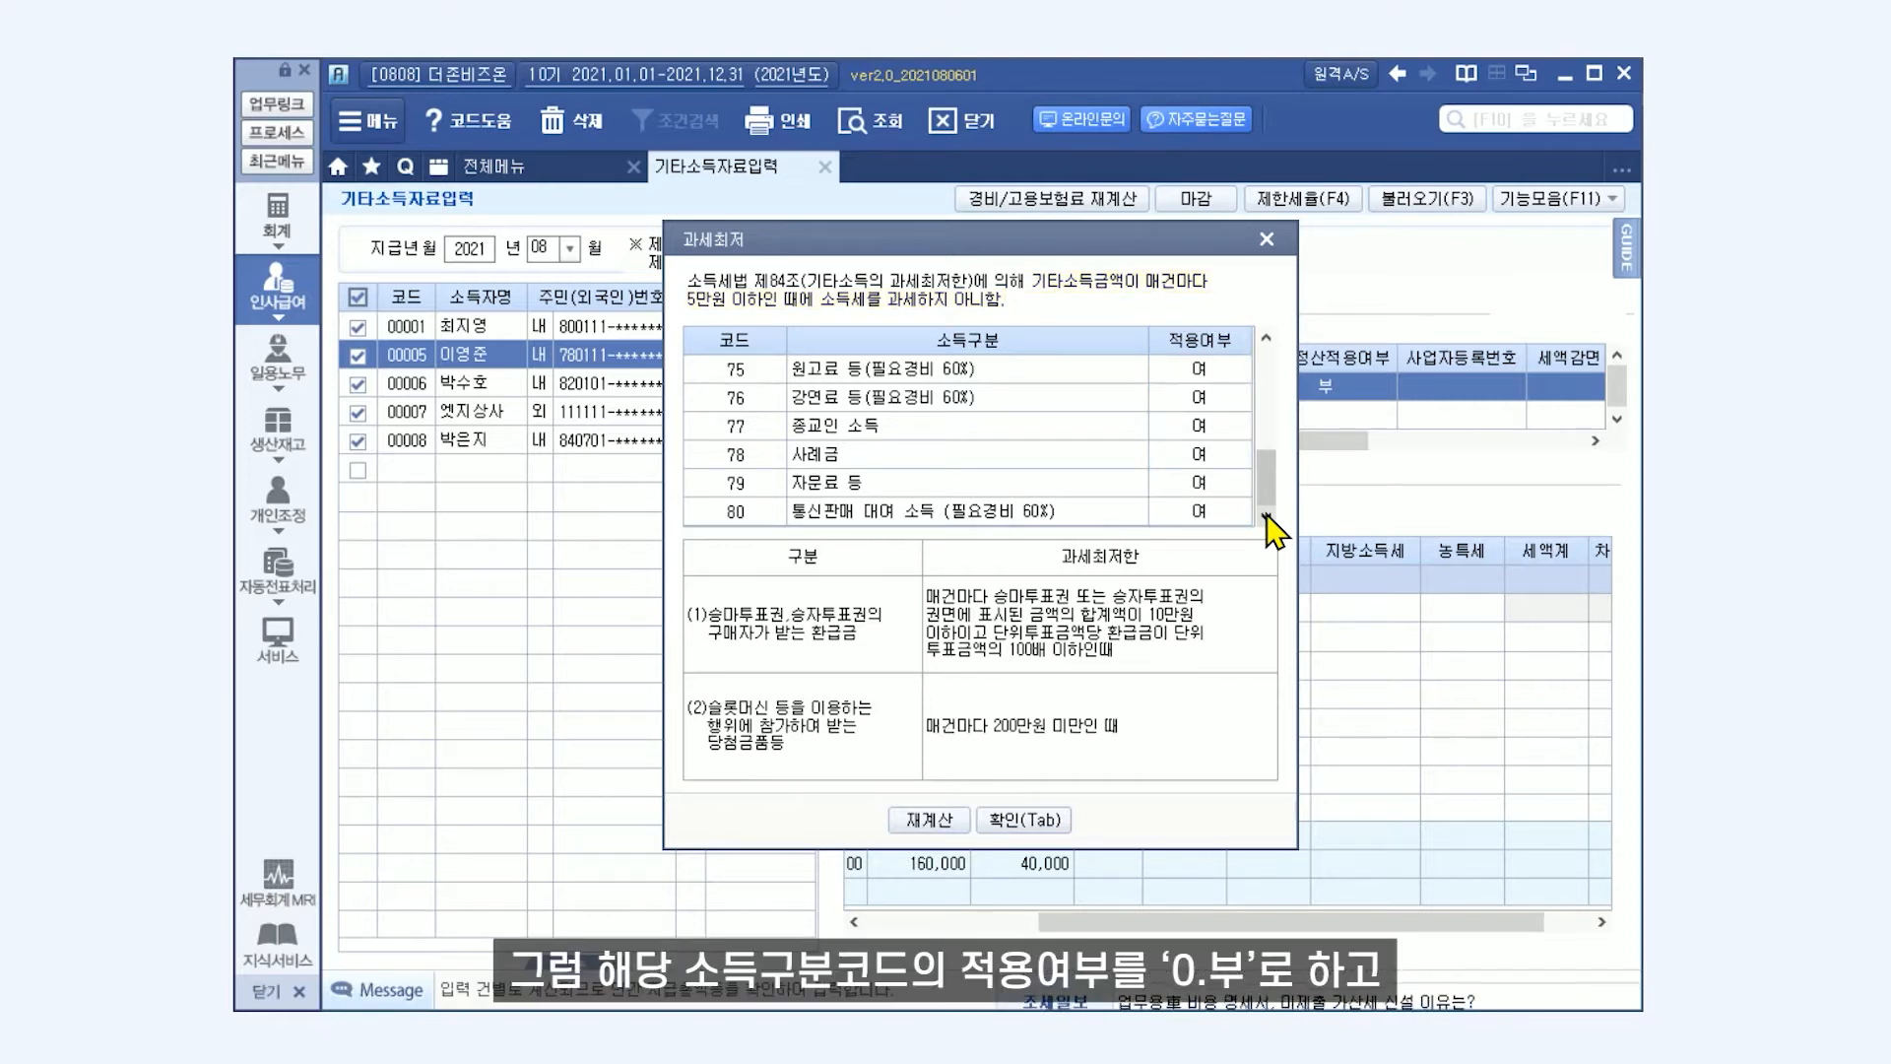
{"action": "left_click_drag", "start_coordinate": [1268, 467], "coordinate": [1268, 361]}
{"action": "left_click", "coordinate": [1218, 404]}
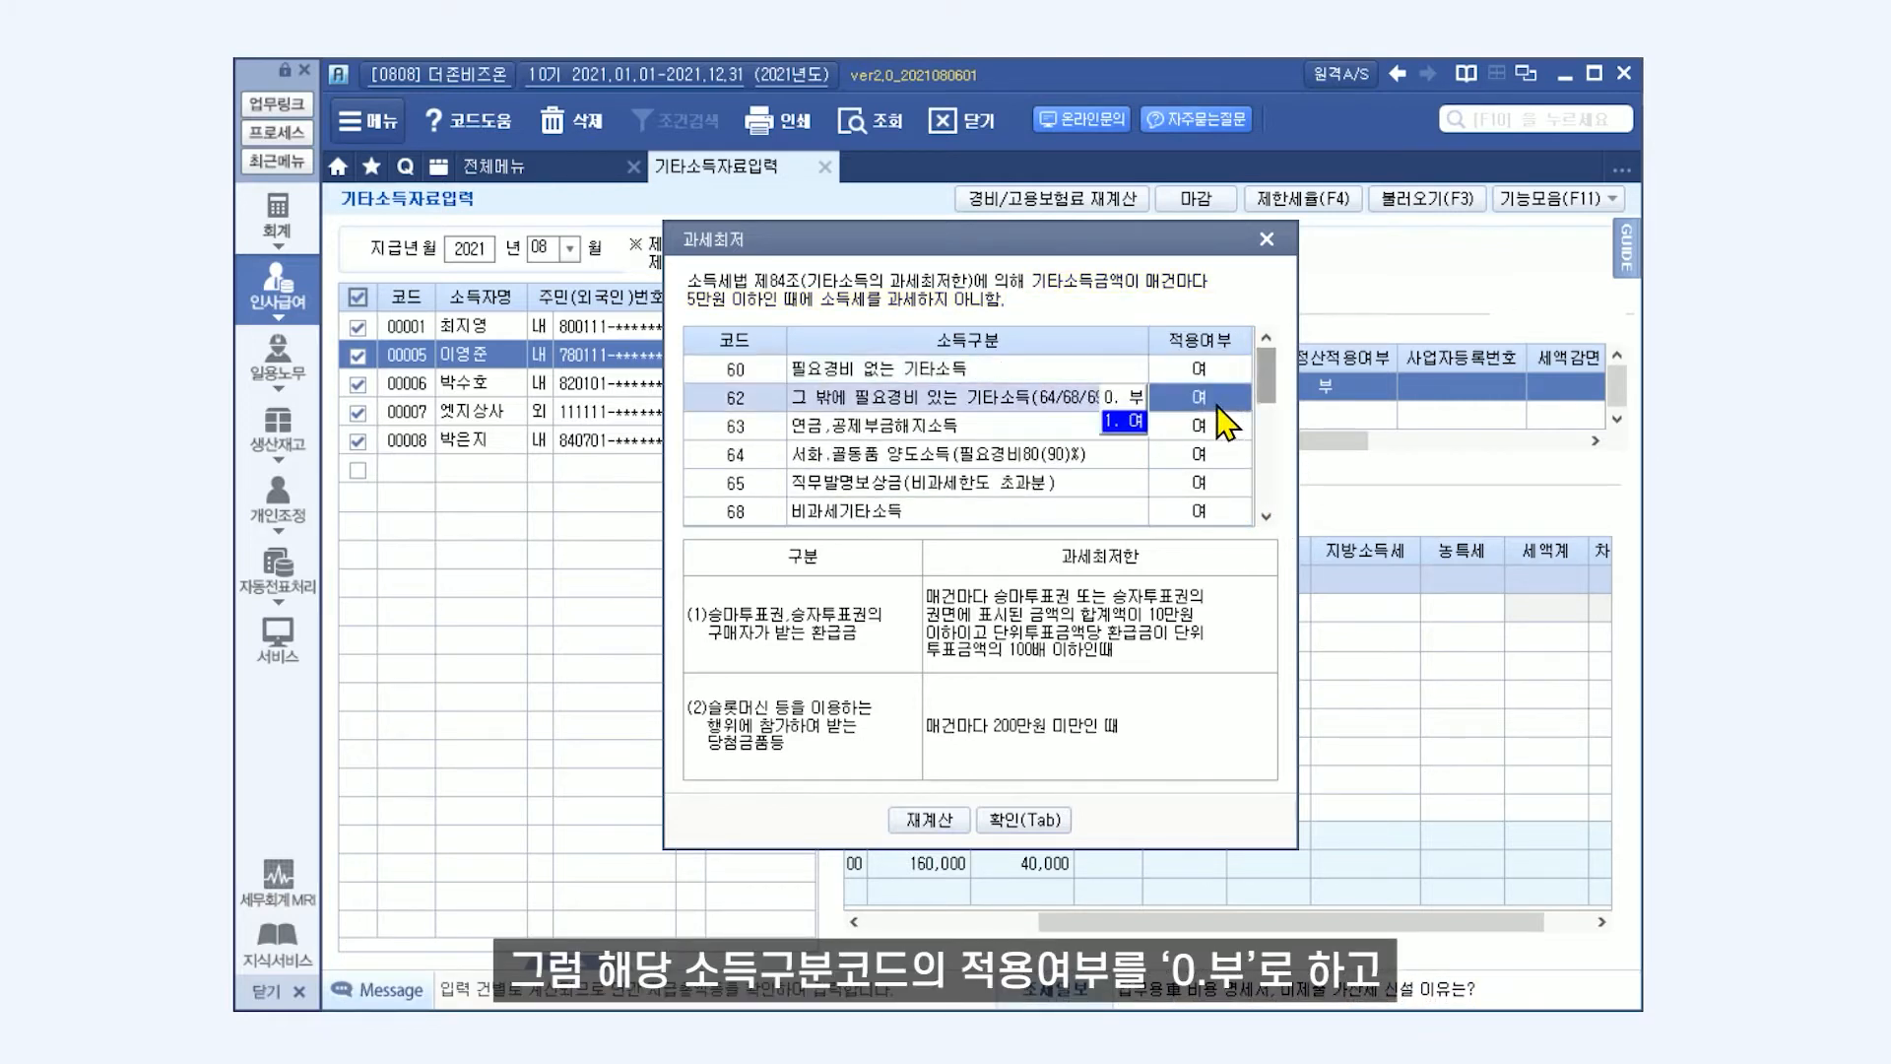
{"action": "left_click", "coordinate": [1129, 400]}
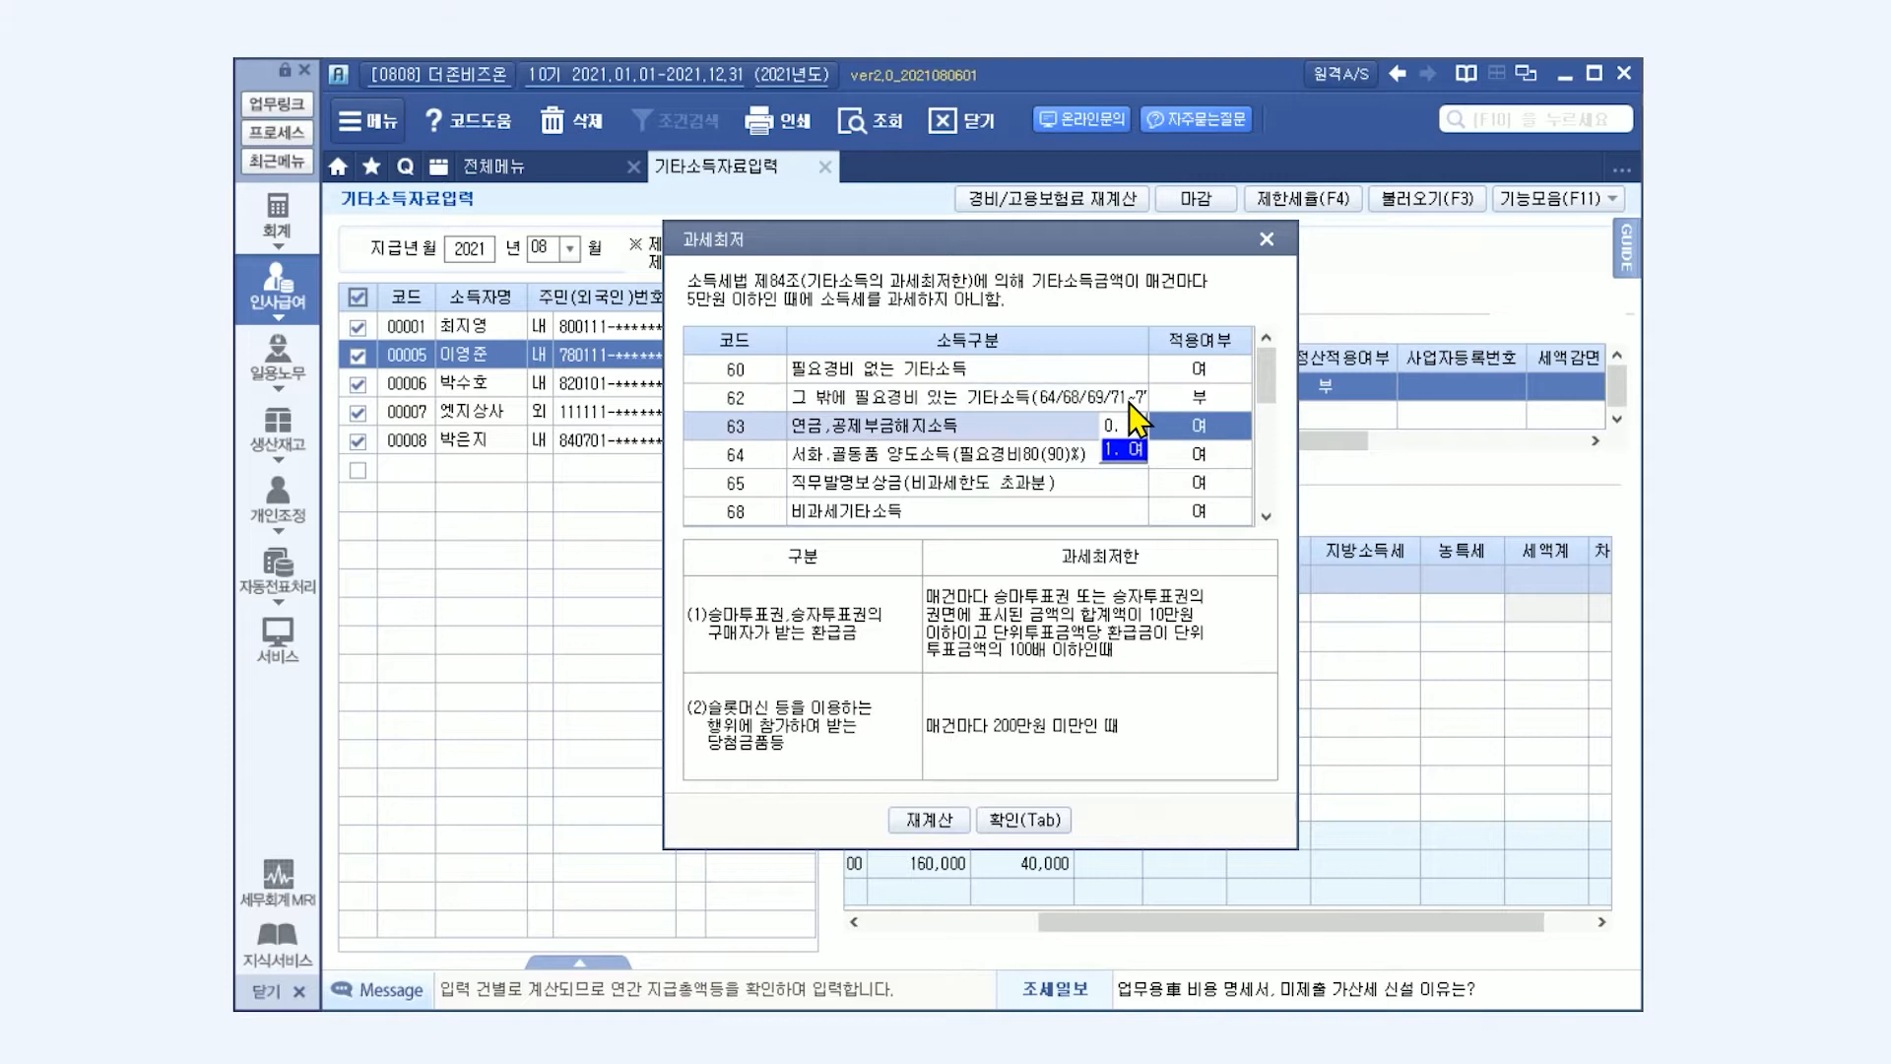
{"action": "left_click", "coordinate": [931, 820]}
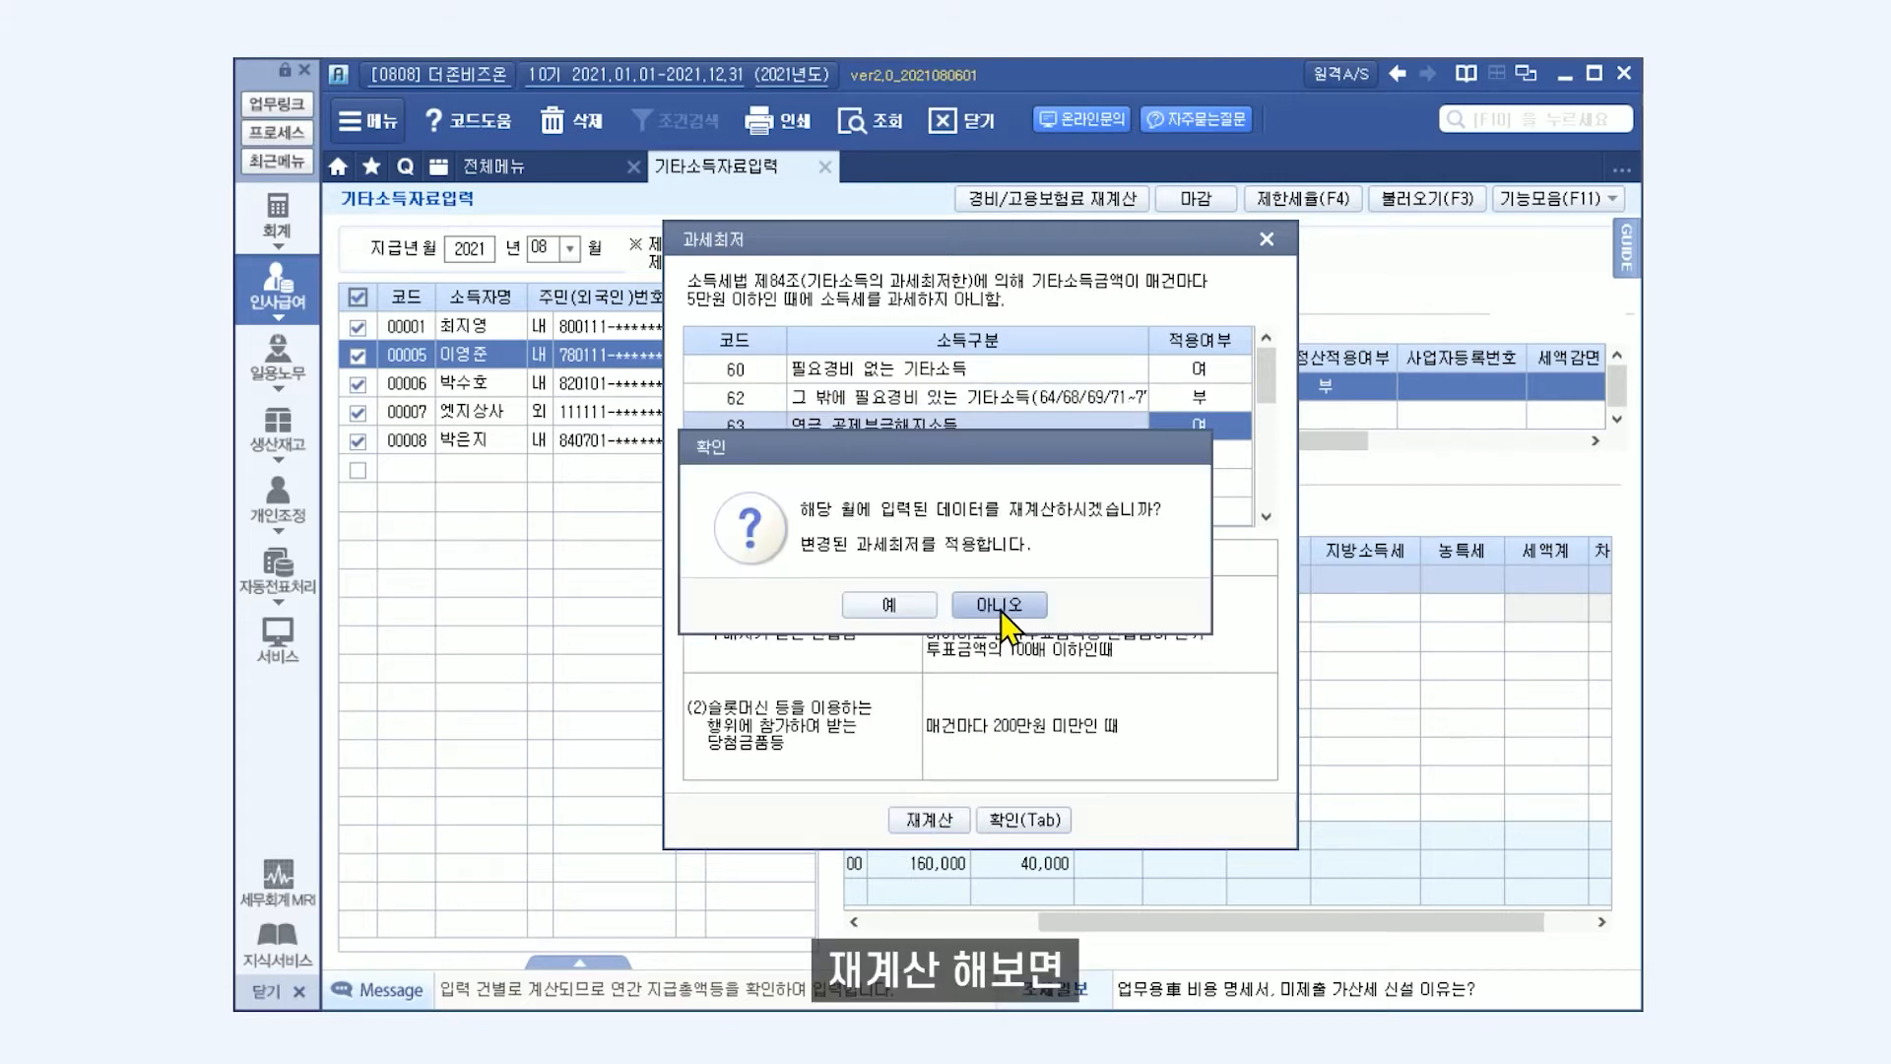
{"action": "left_click", "coordinate": [914, 605]}
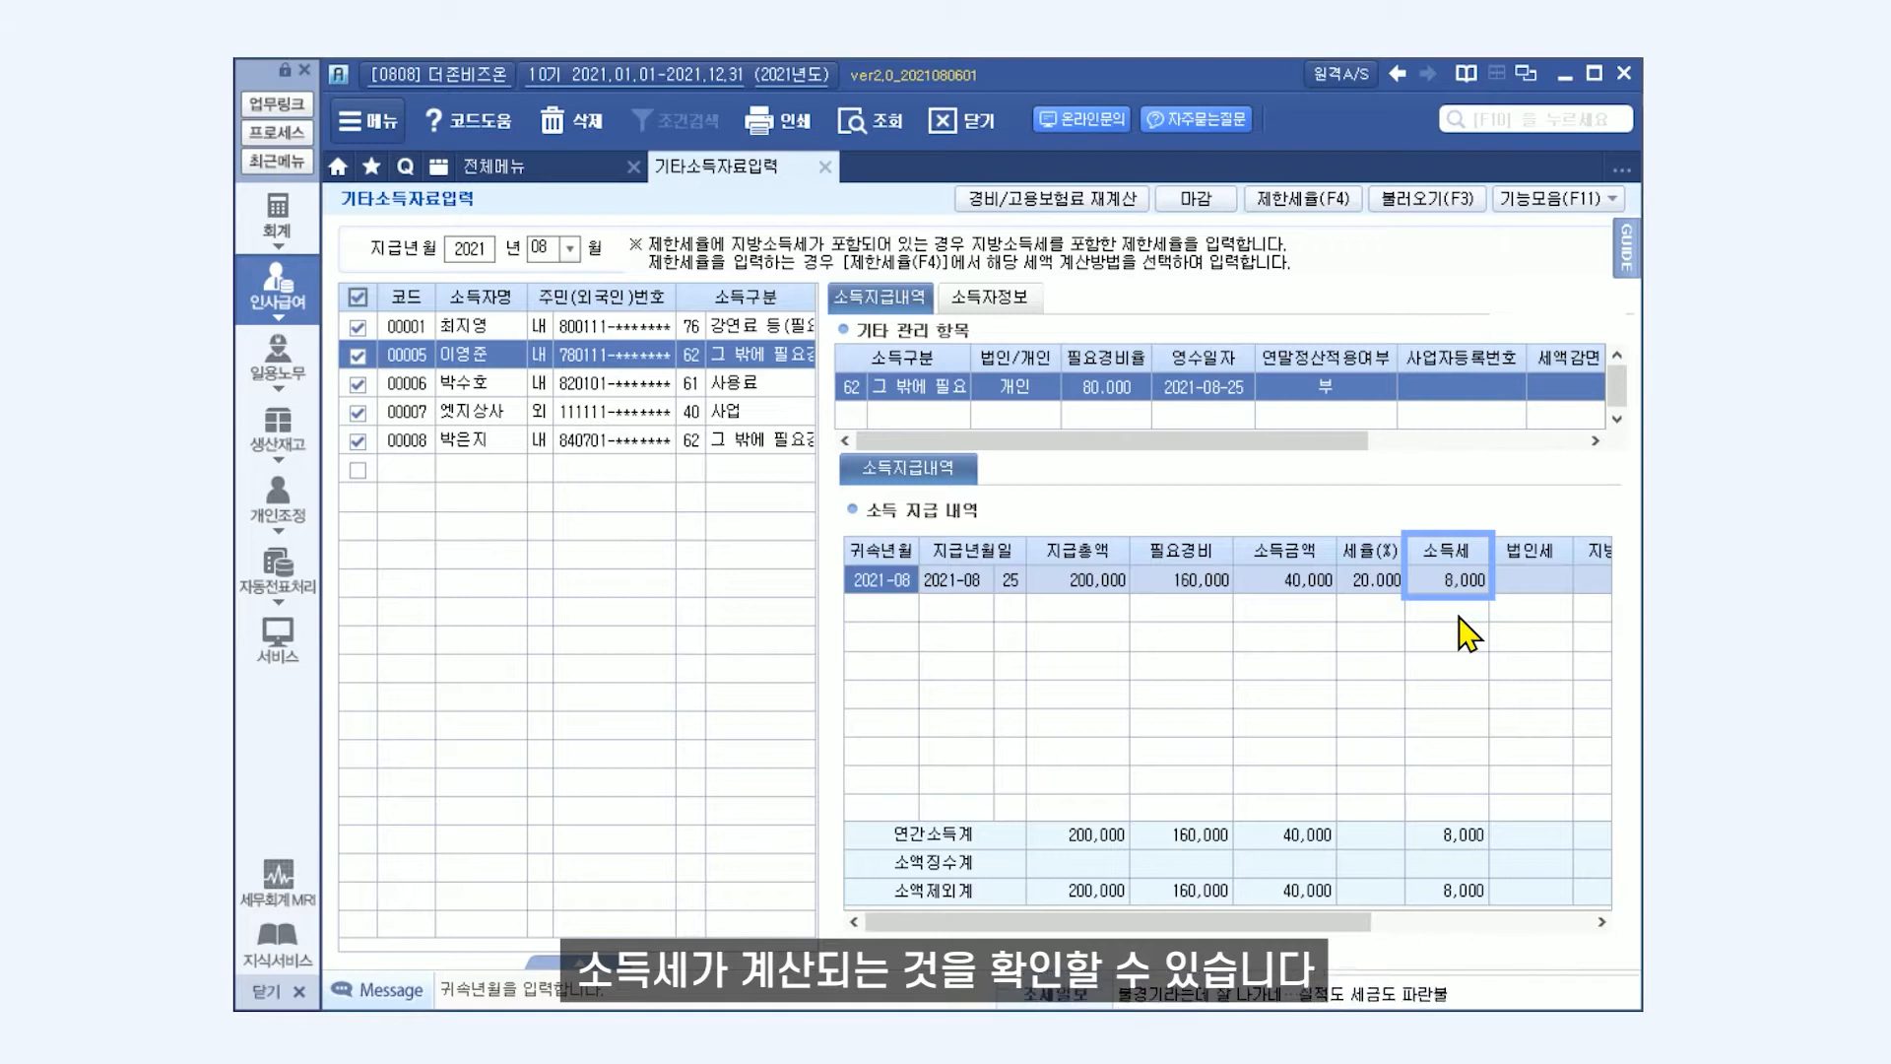
Enter the foreign corporation 엣지상사's payment for 귀속년월 2021-08, paid on 2021-08-25, with a 지급총액 of 1,000,000.
{"action": "left_click", "coordinate": [498, 415]}
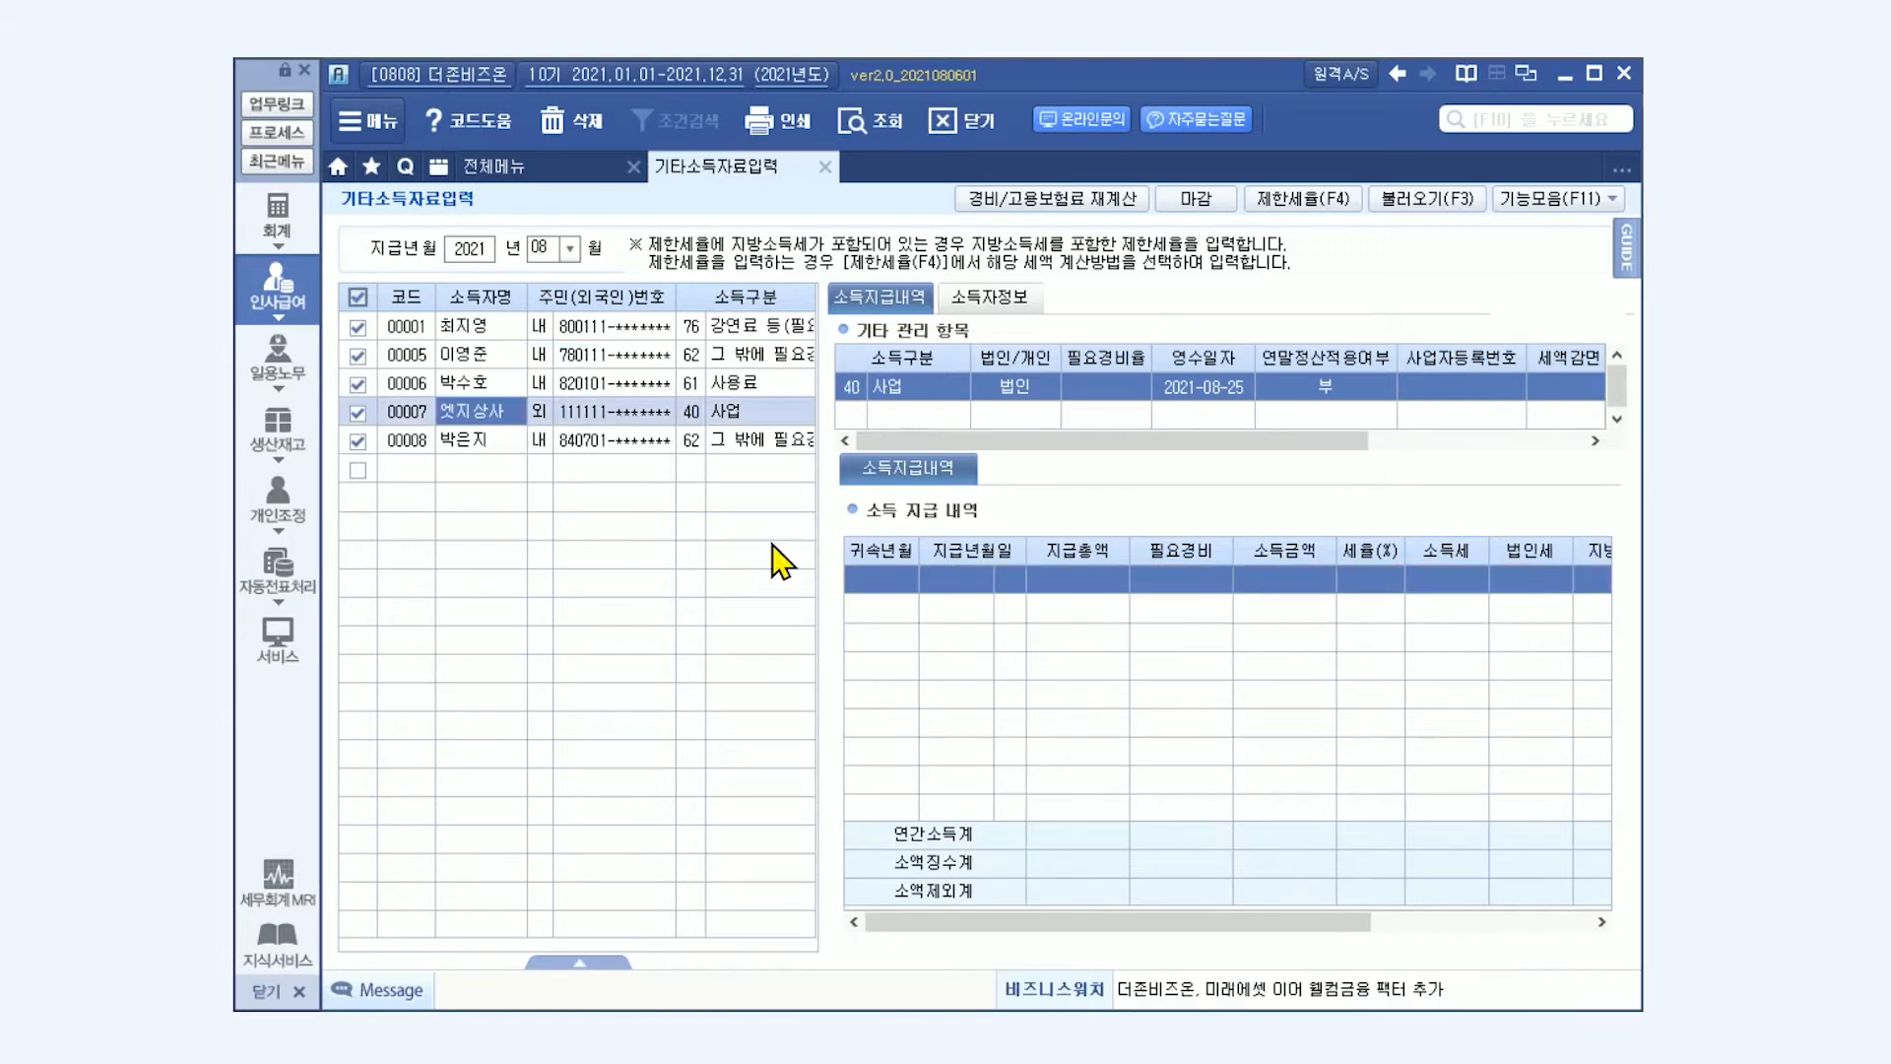
{"action": "left_click", "coordinate": [879, 583]}
{"action": "key", "text": "Return"}
{"action": "key", "text": "Return"}
{"action": "type", "text": "25"}
{"action": "key", "text": "Return"}
{"action": "type", "text": "1000000"}
{"action": "key", "text": "Return"}
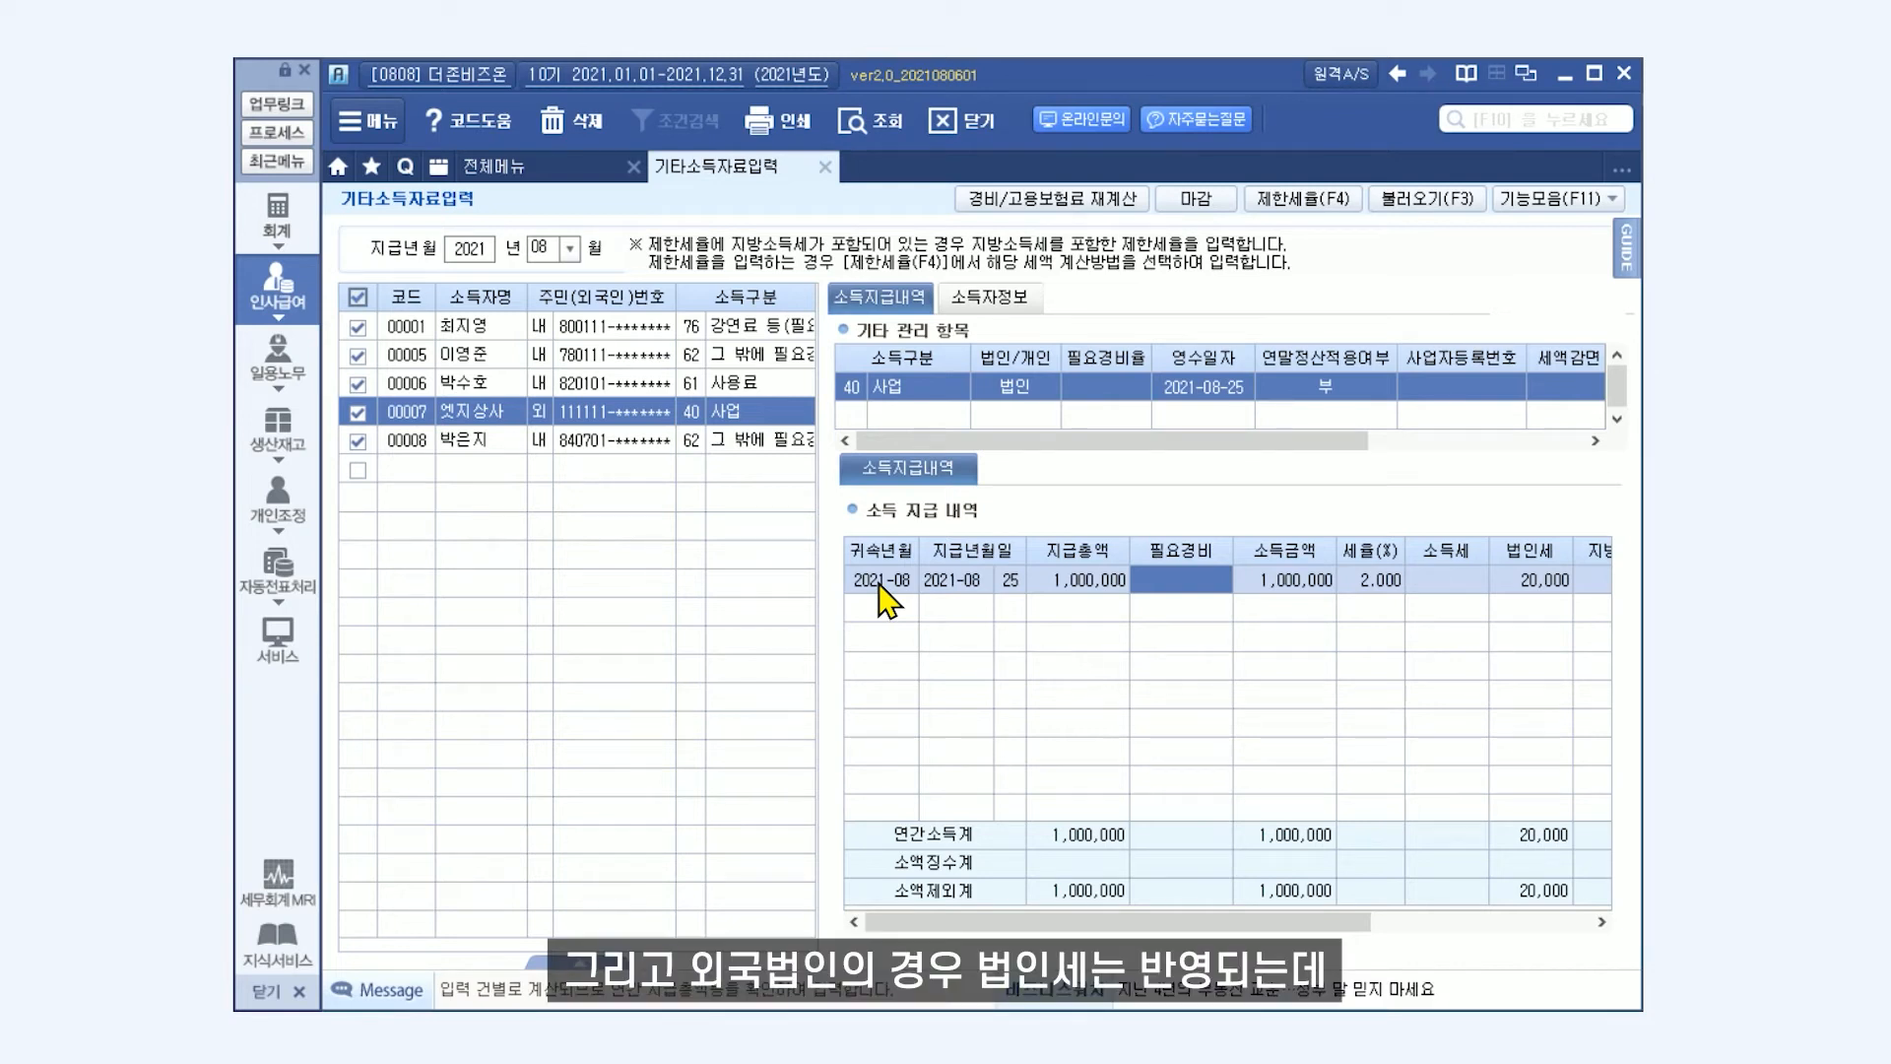
Run 조세조약지방소득세반영 with 지방소득세 적용 and check the 지방소득세 of 엣지상사's payment.
{"action": "left_click_drag", "start_coordinate": [1326, 922], "coordinate": [1476, 926]}
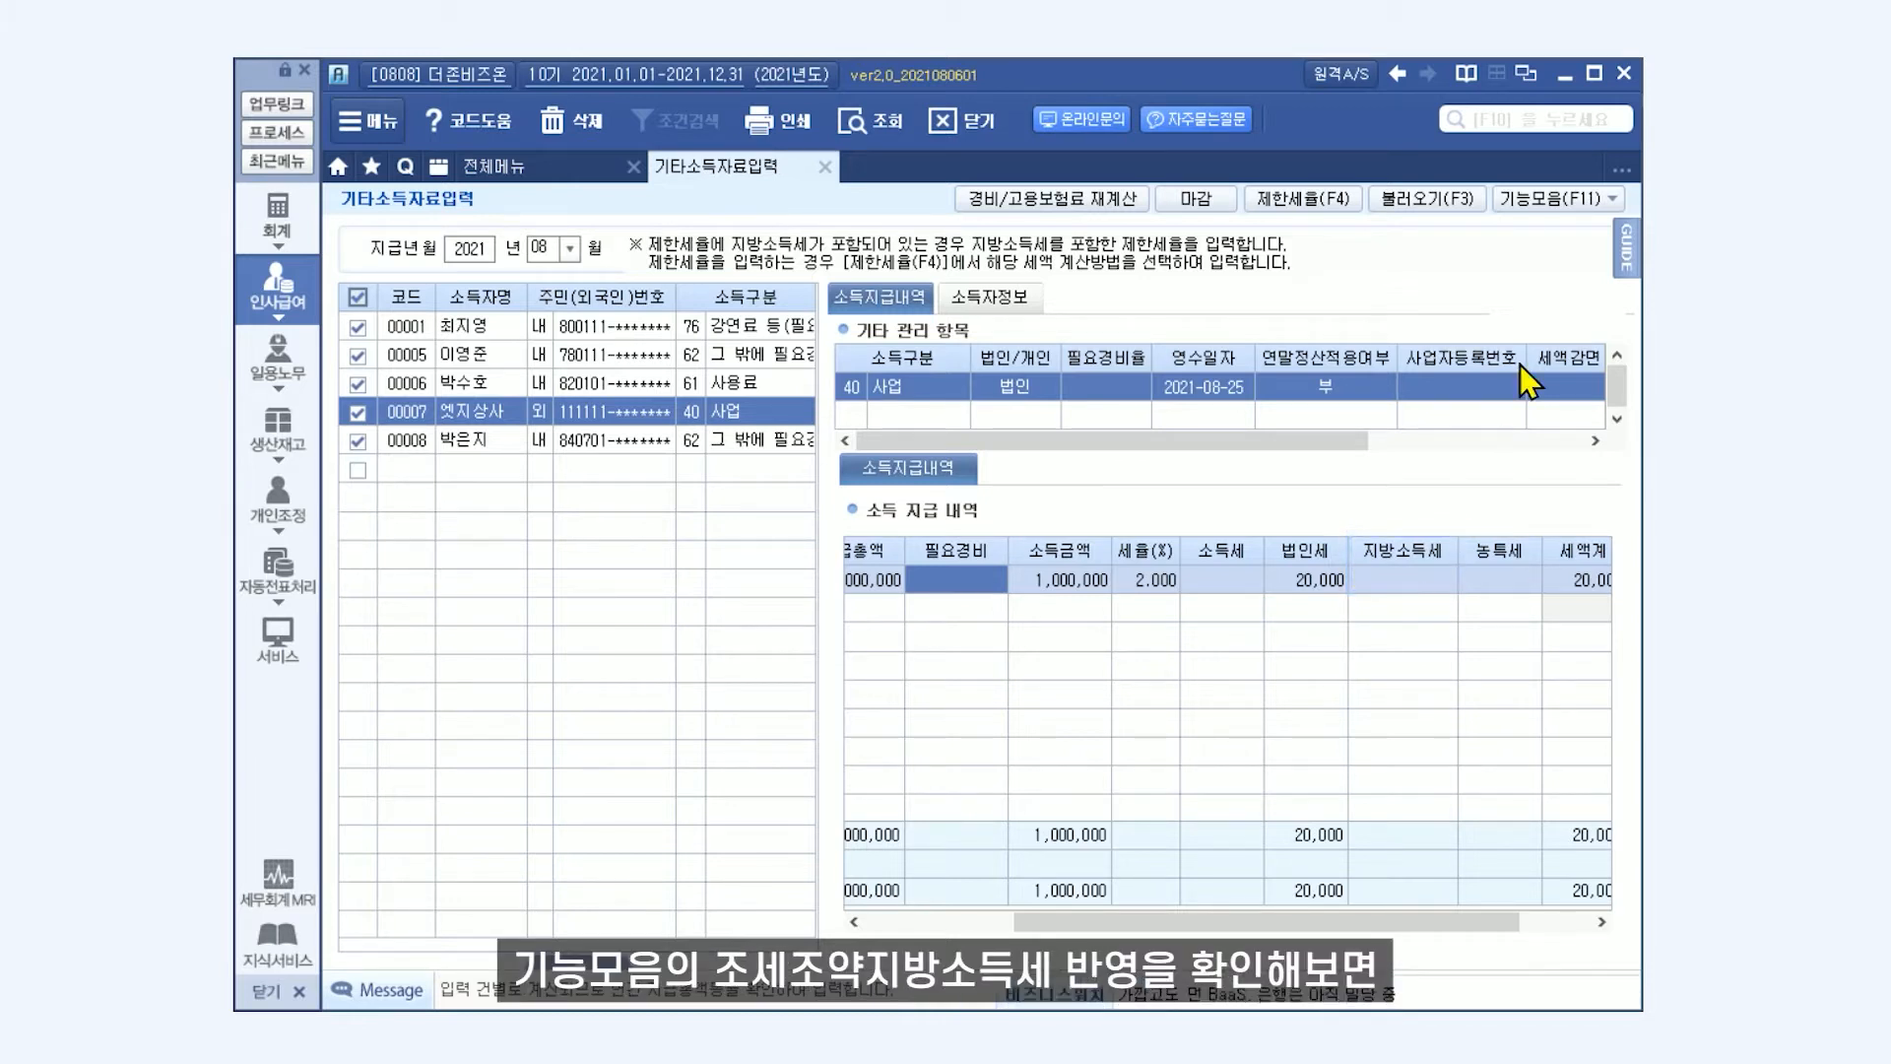
{"action": "left_click", "coordinate": [1566, 199]}
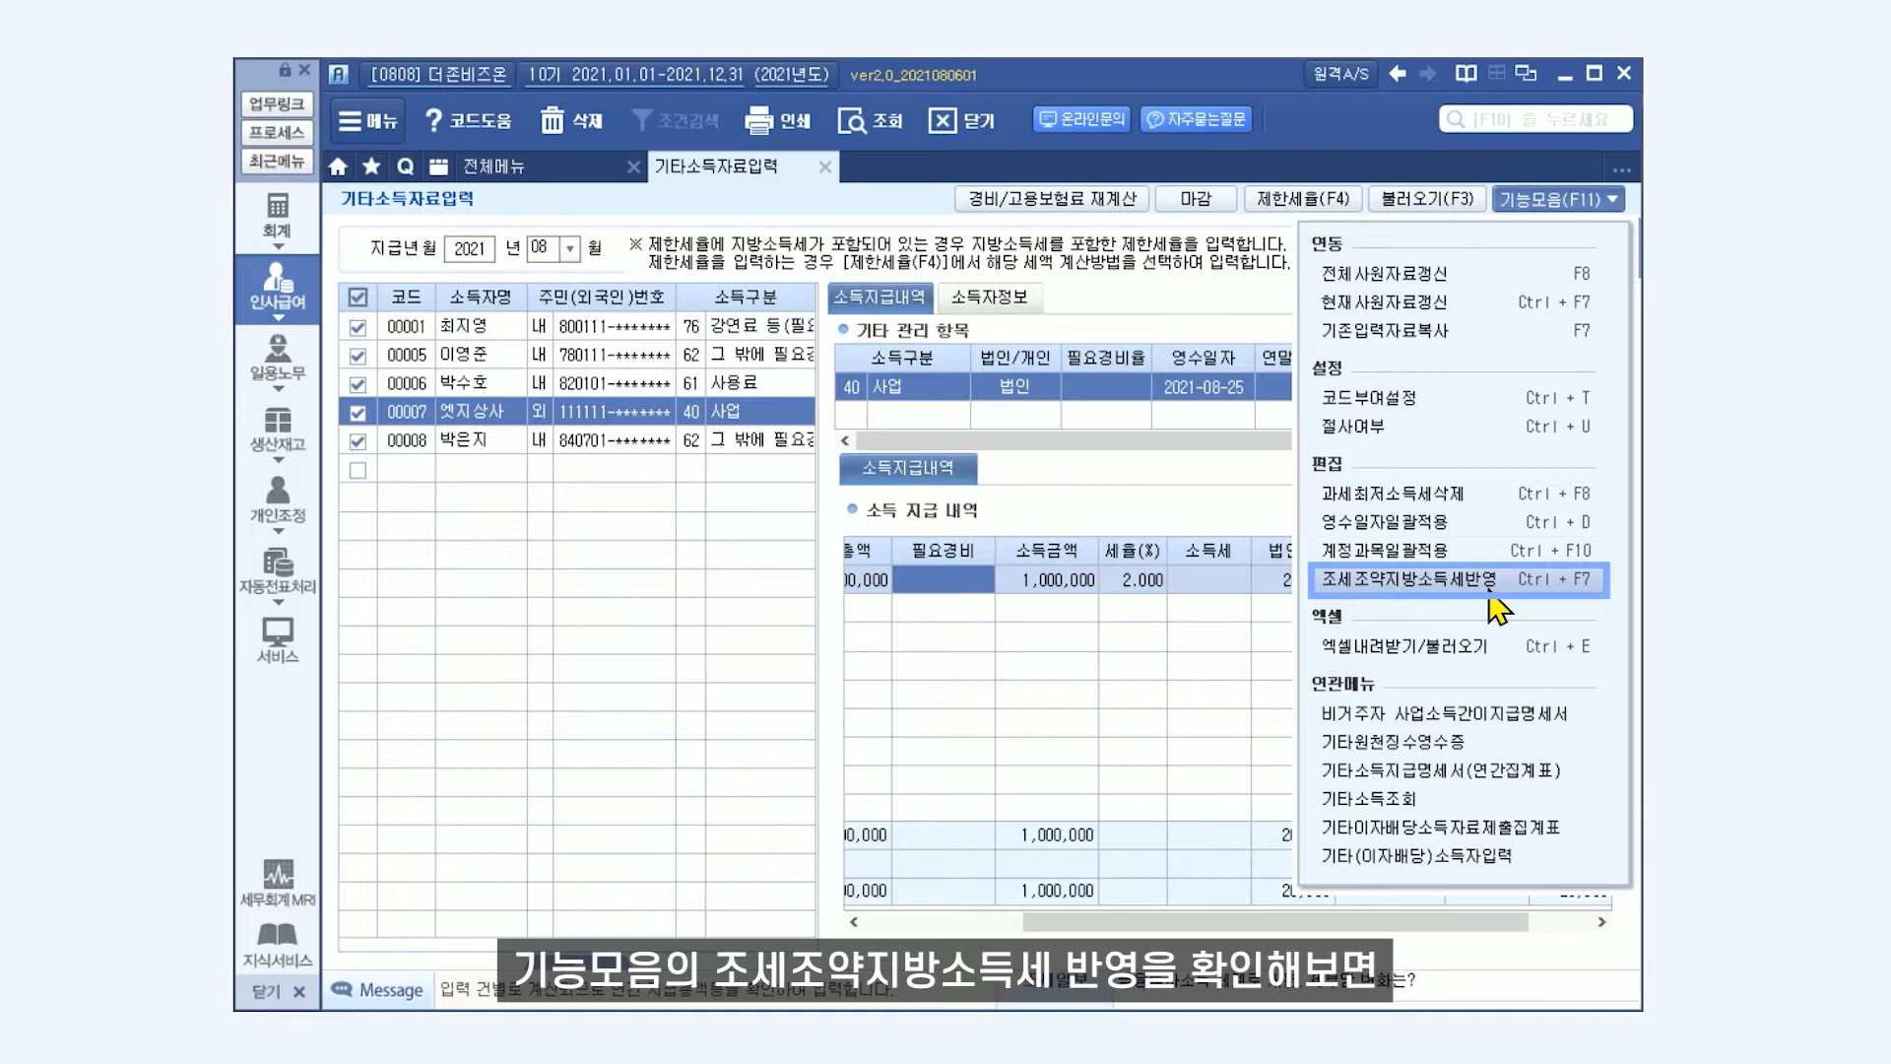
{"action": "left_click", "coordinate": [1500, 583]}
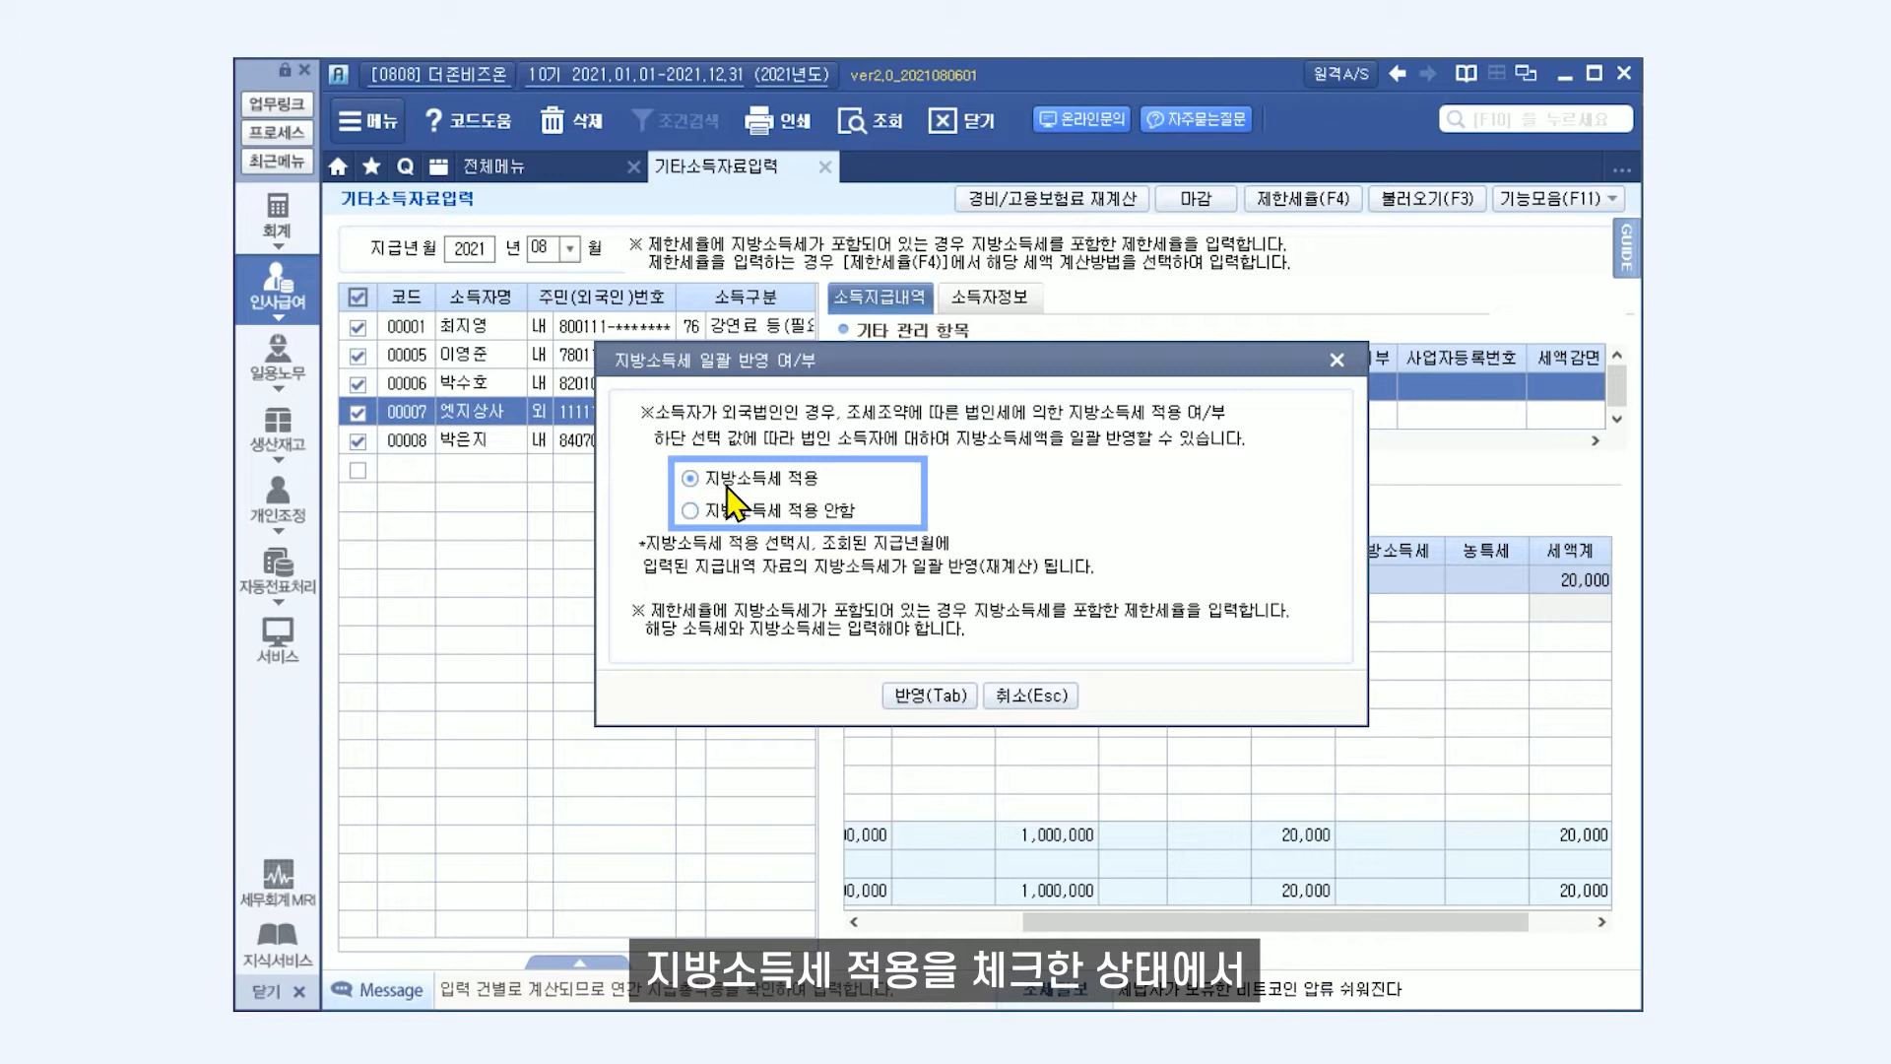
{"action": "left_click", "coordinate": [901, 695]}
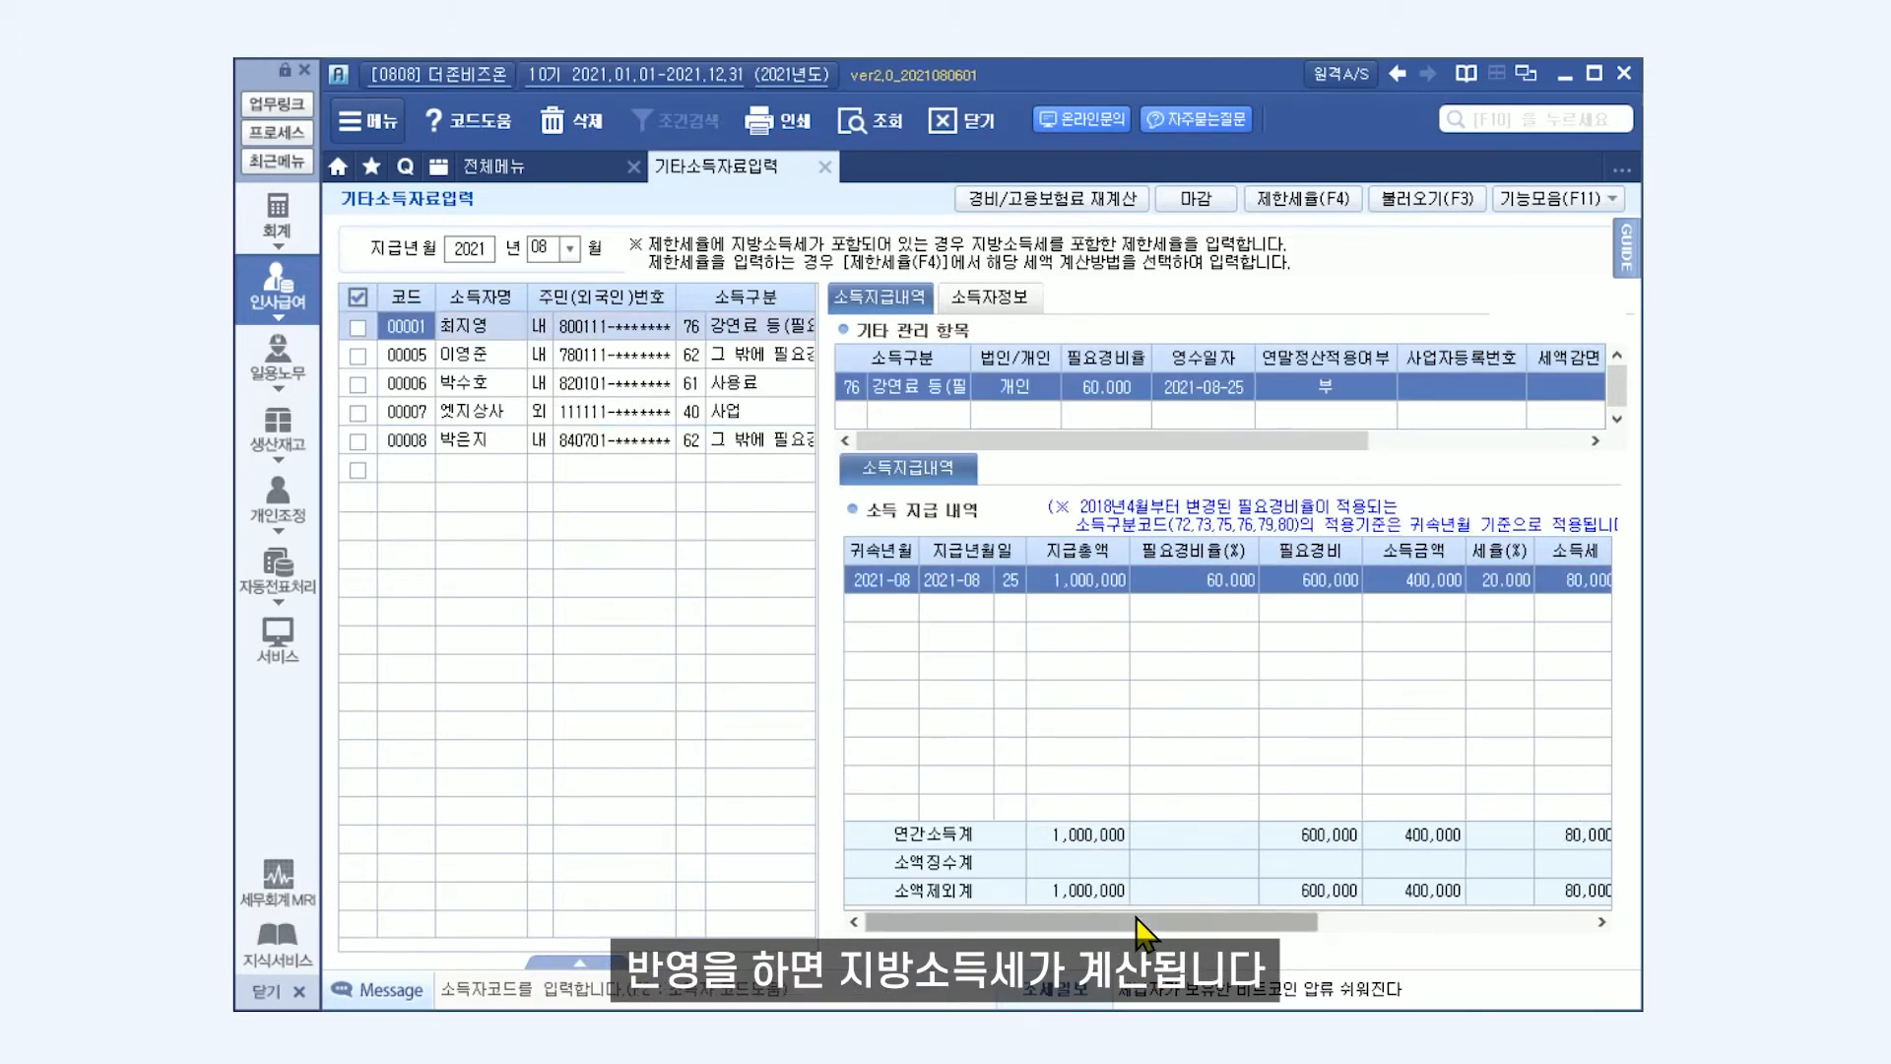
{"action": "left_click", "coordinate": [758, 411]}
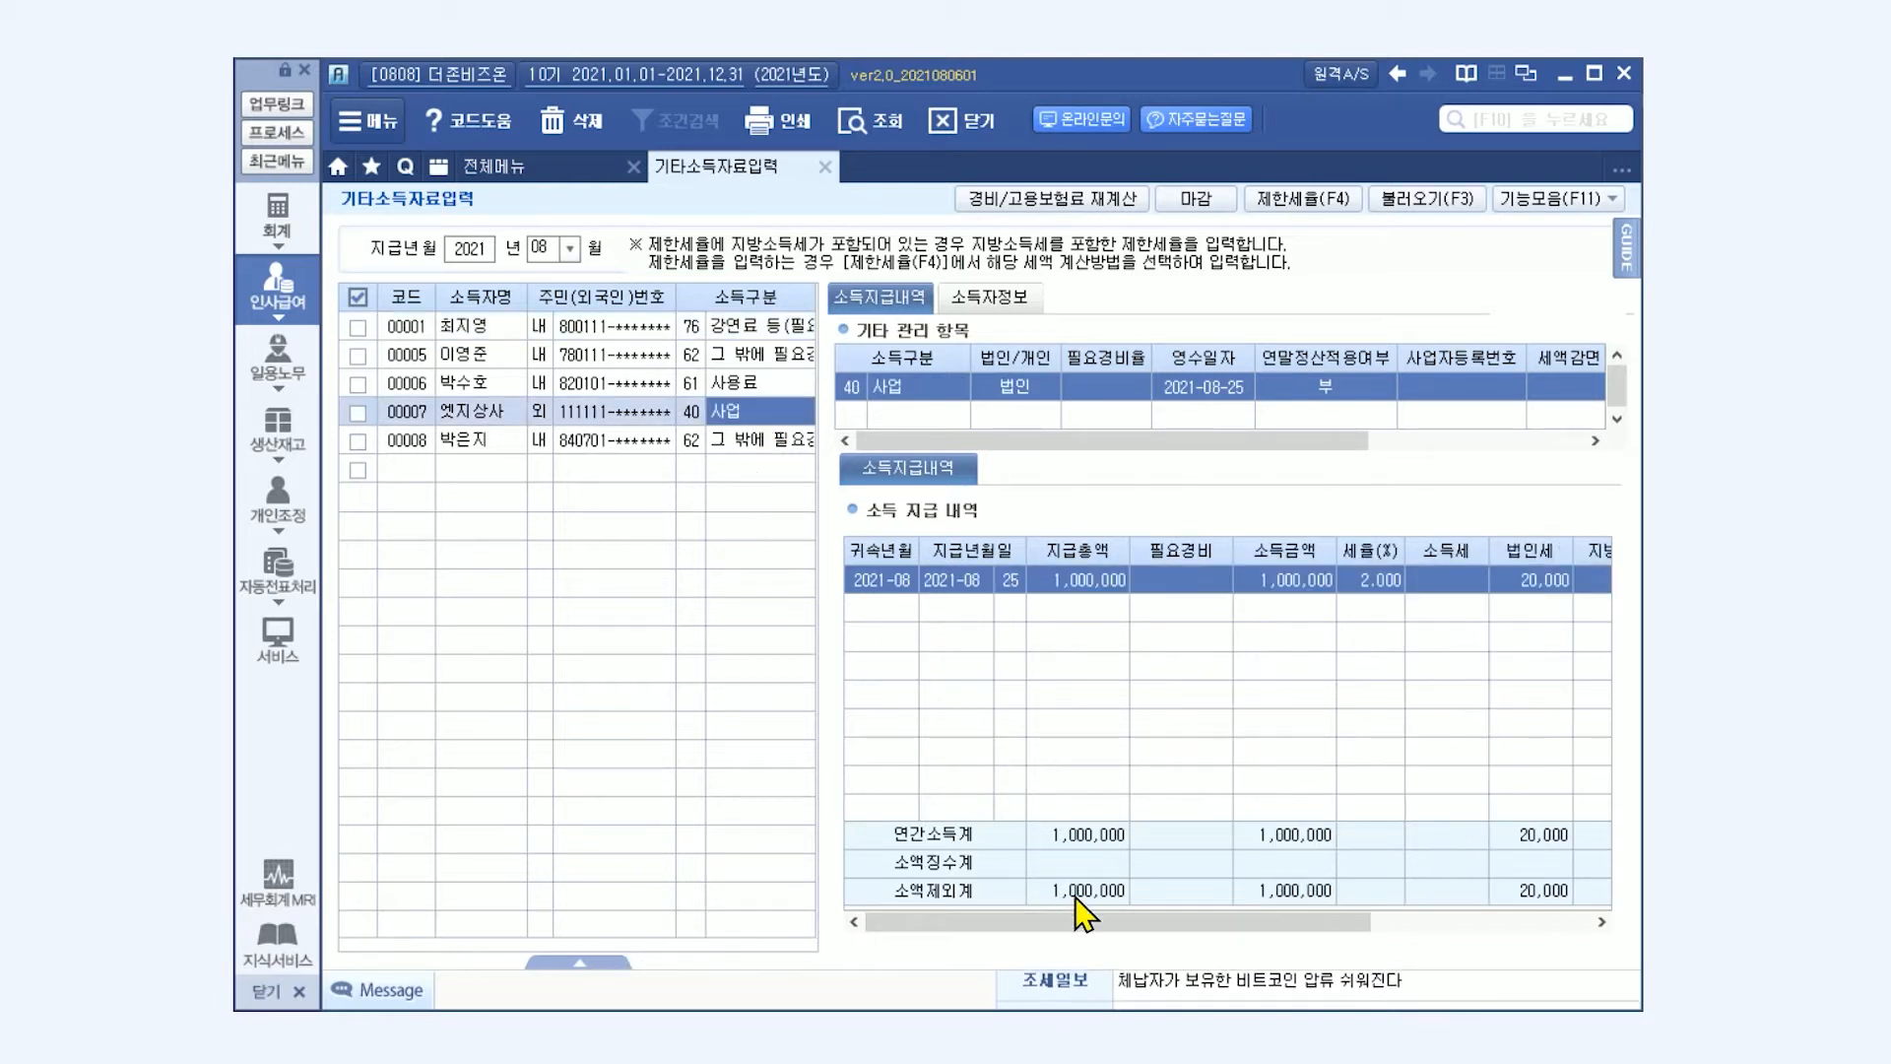
{"action": "left_click_drag", "start_coordinate": [1084, 916], "coordinate": [1267, 948]}
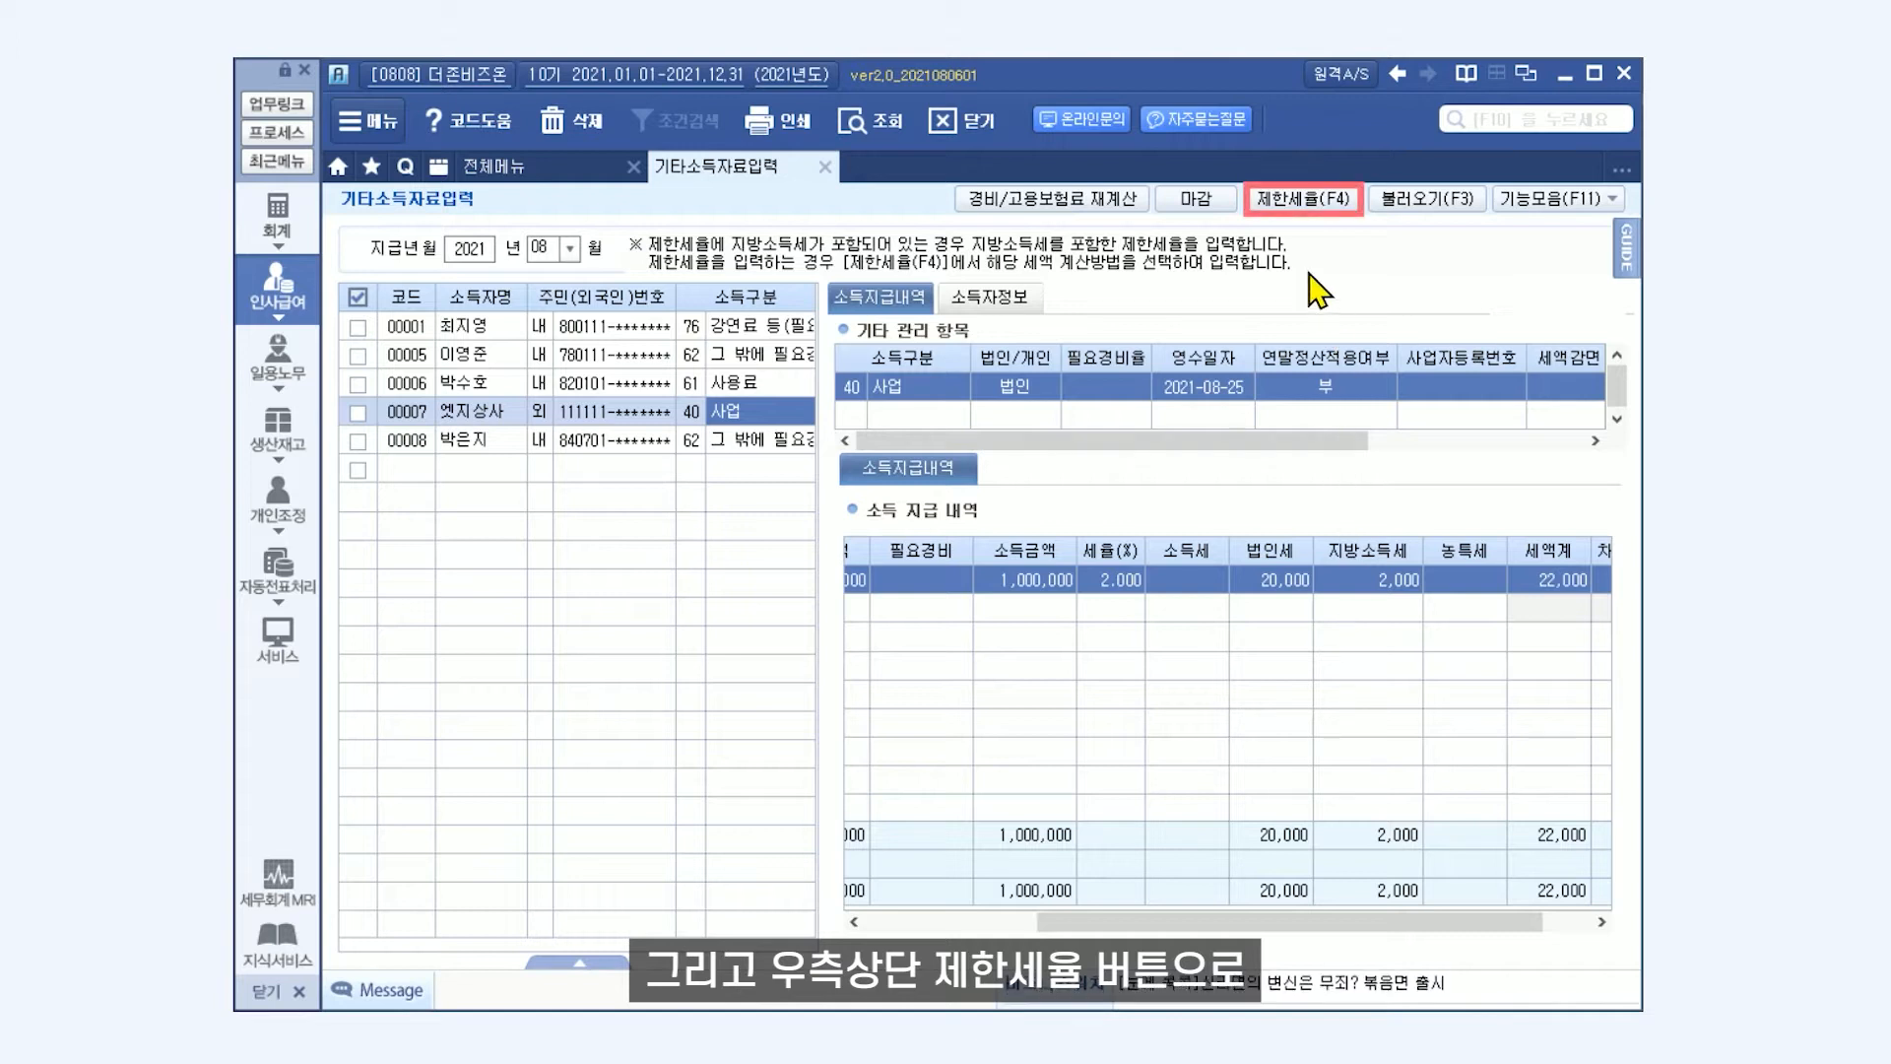
Review the 제한세율 application methods without changing them, and check the 거주구분 in the 사용료 earner's 소득자정보.
{"action": "left_click", "coordinate": [1300, 202]}
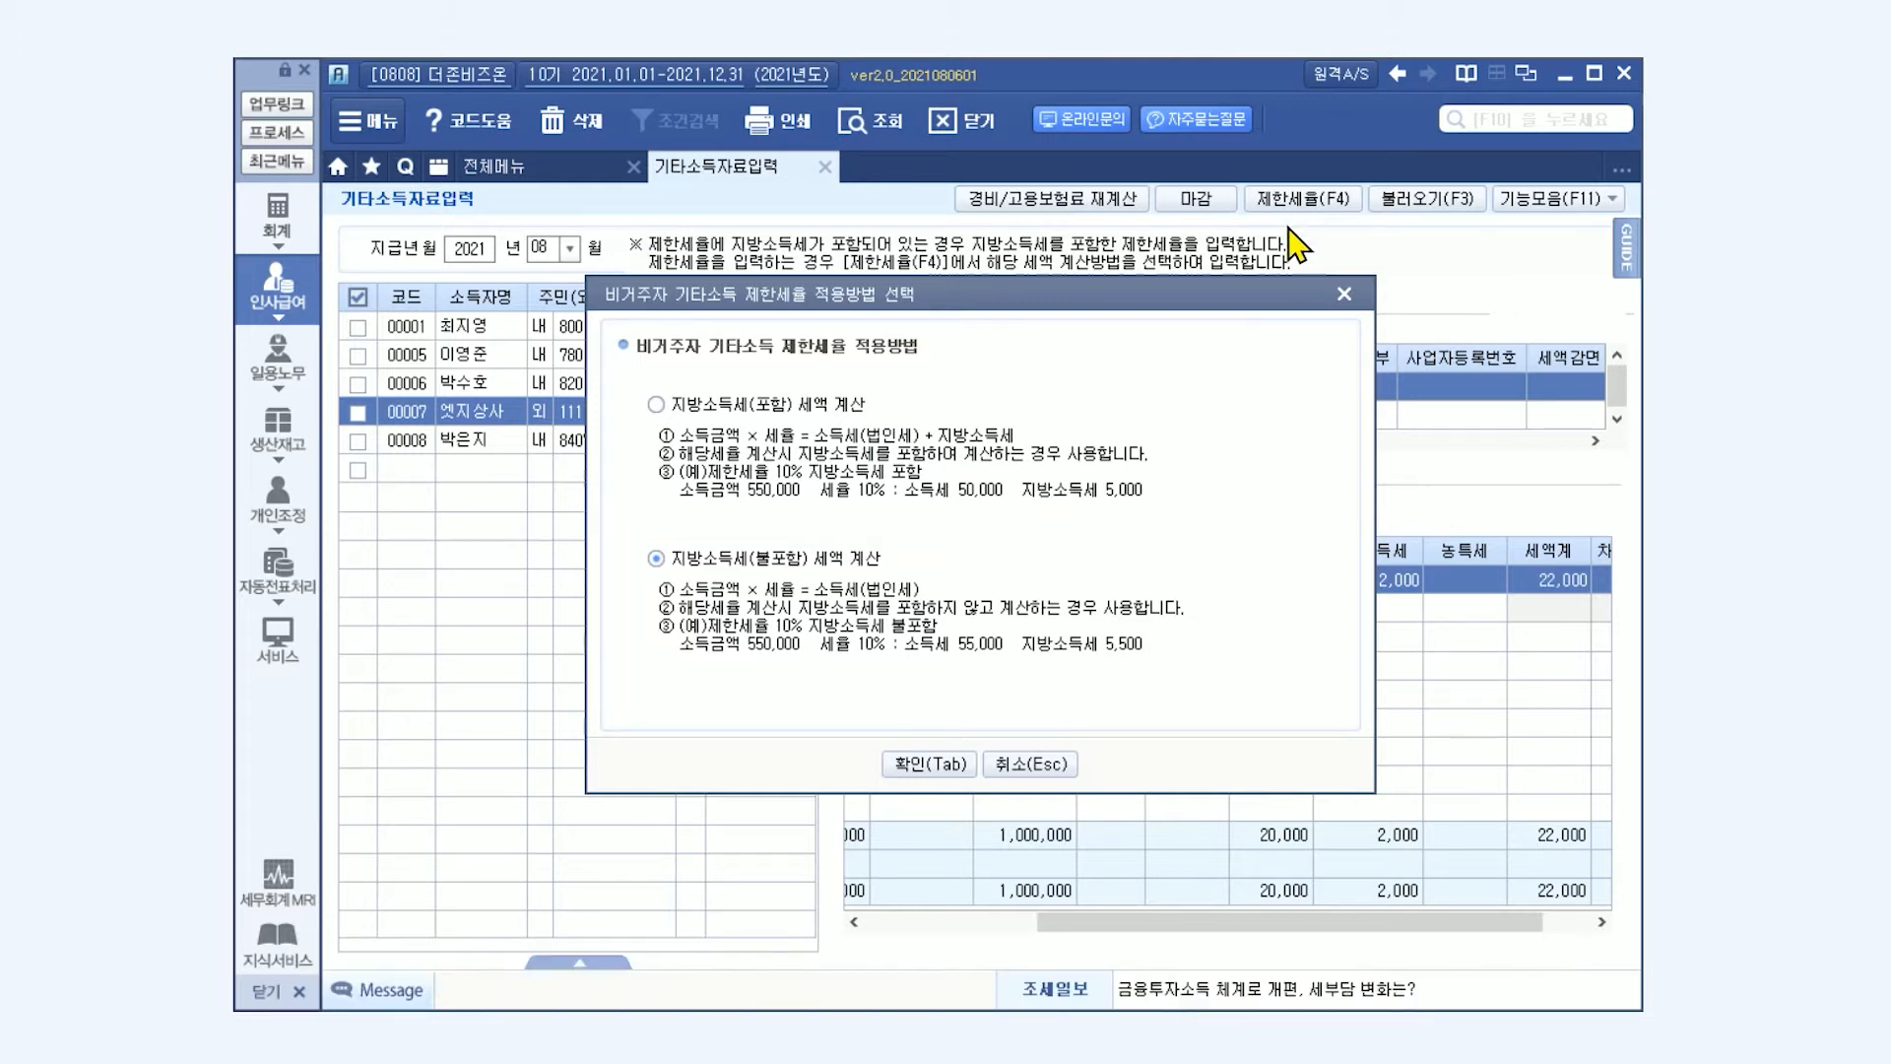
{"action": "left_click", "coordinate": [1030, 764]}
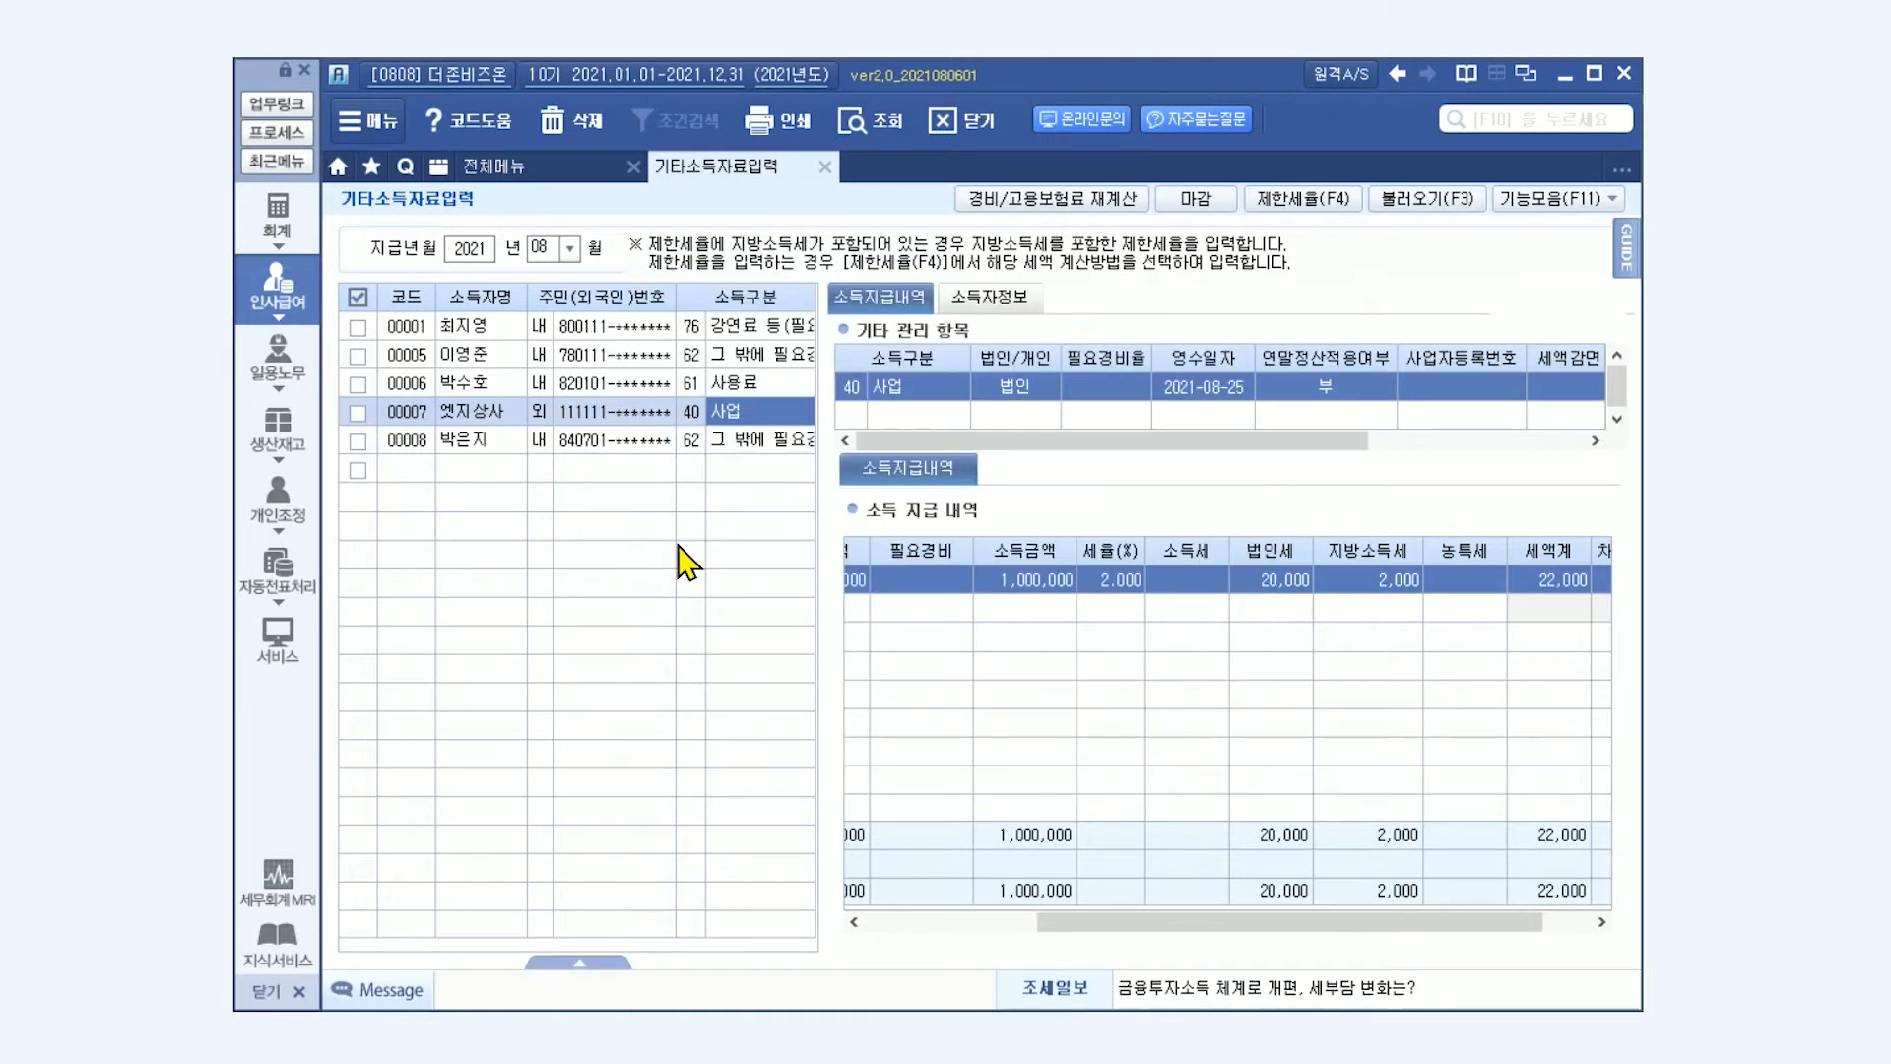
{"action": "left_click", "coordinate": [599, 385]}
{"action": "left_click", "coordinate": [1026, 299]}
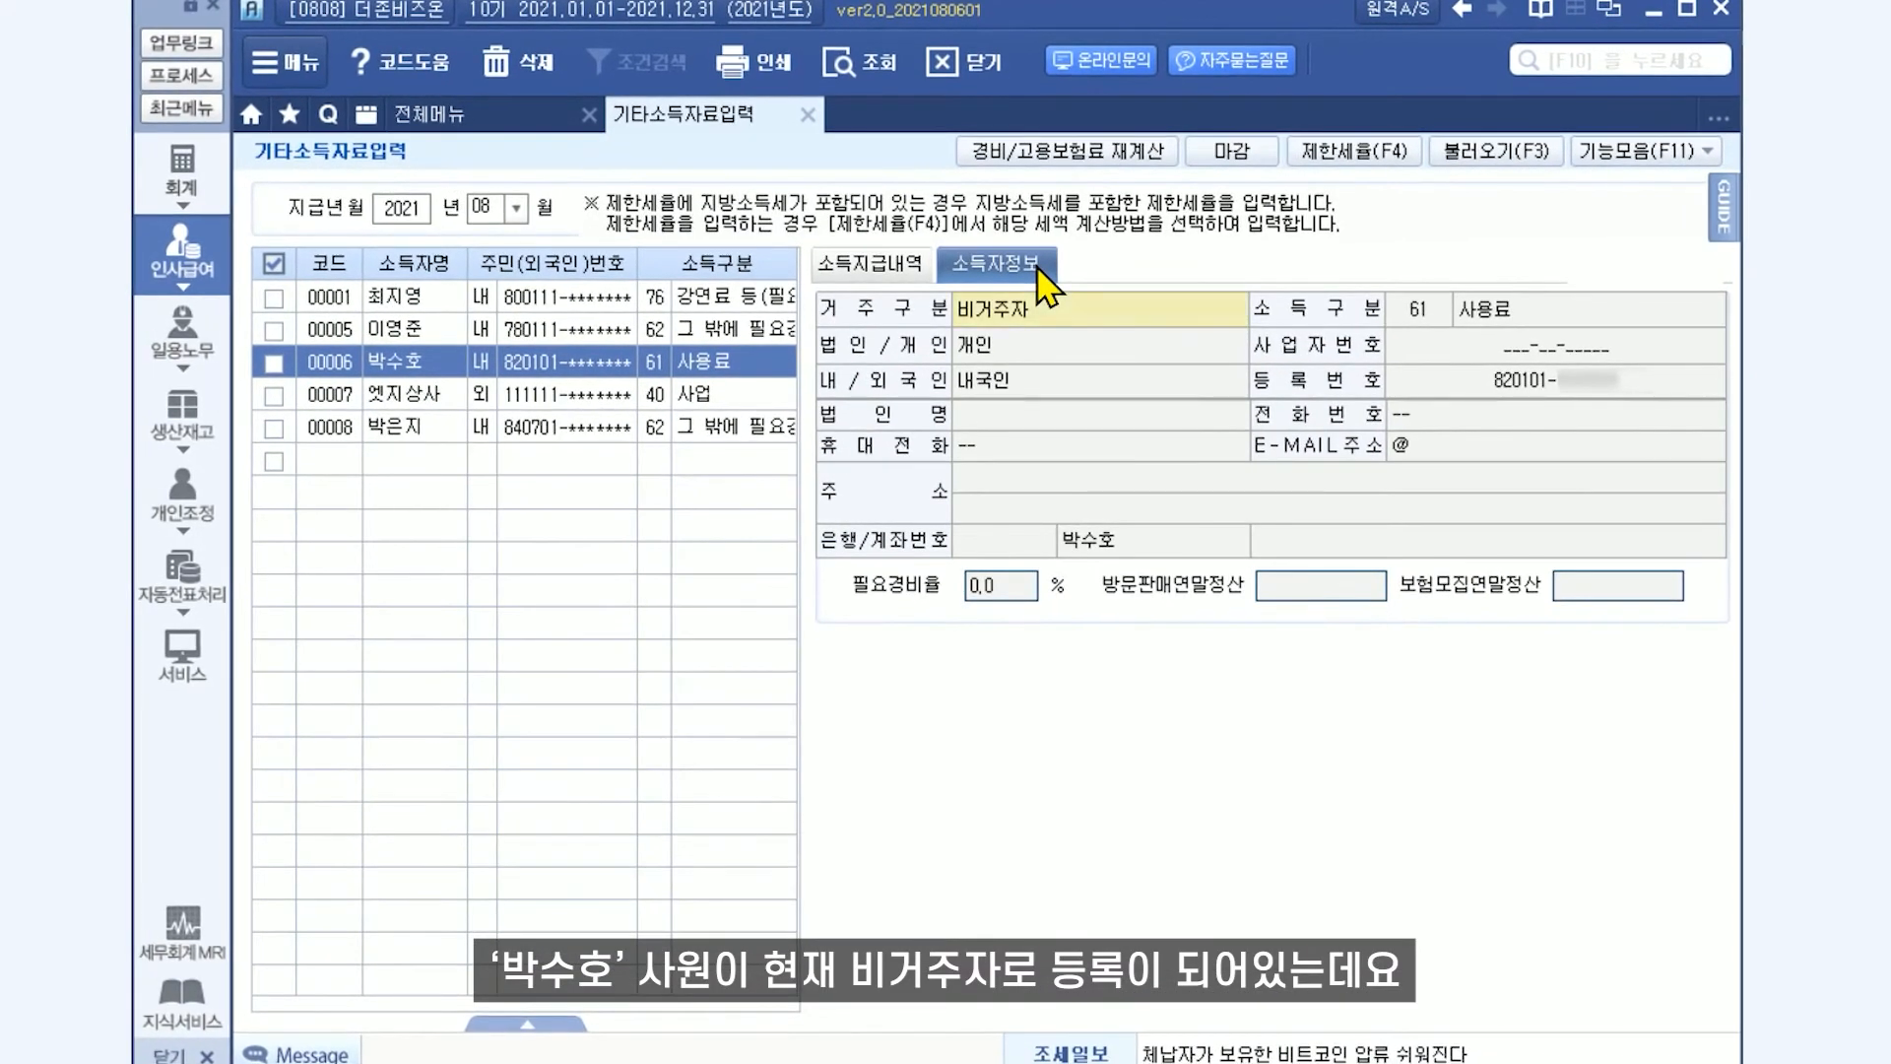
{"action": "left_click", "coordinate": [1042, 340]}
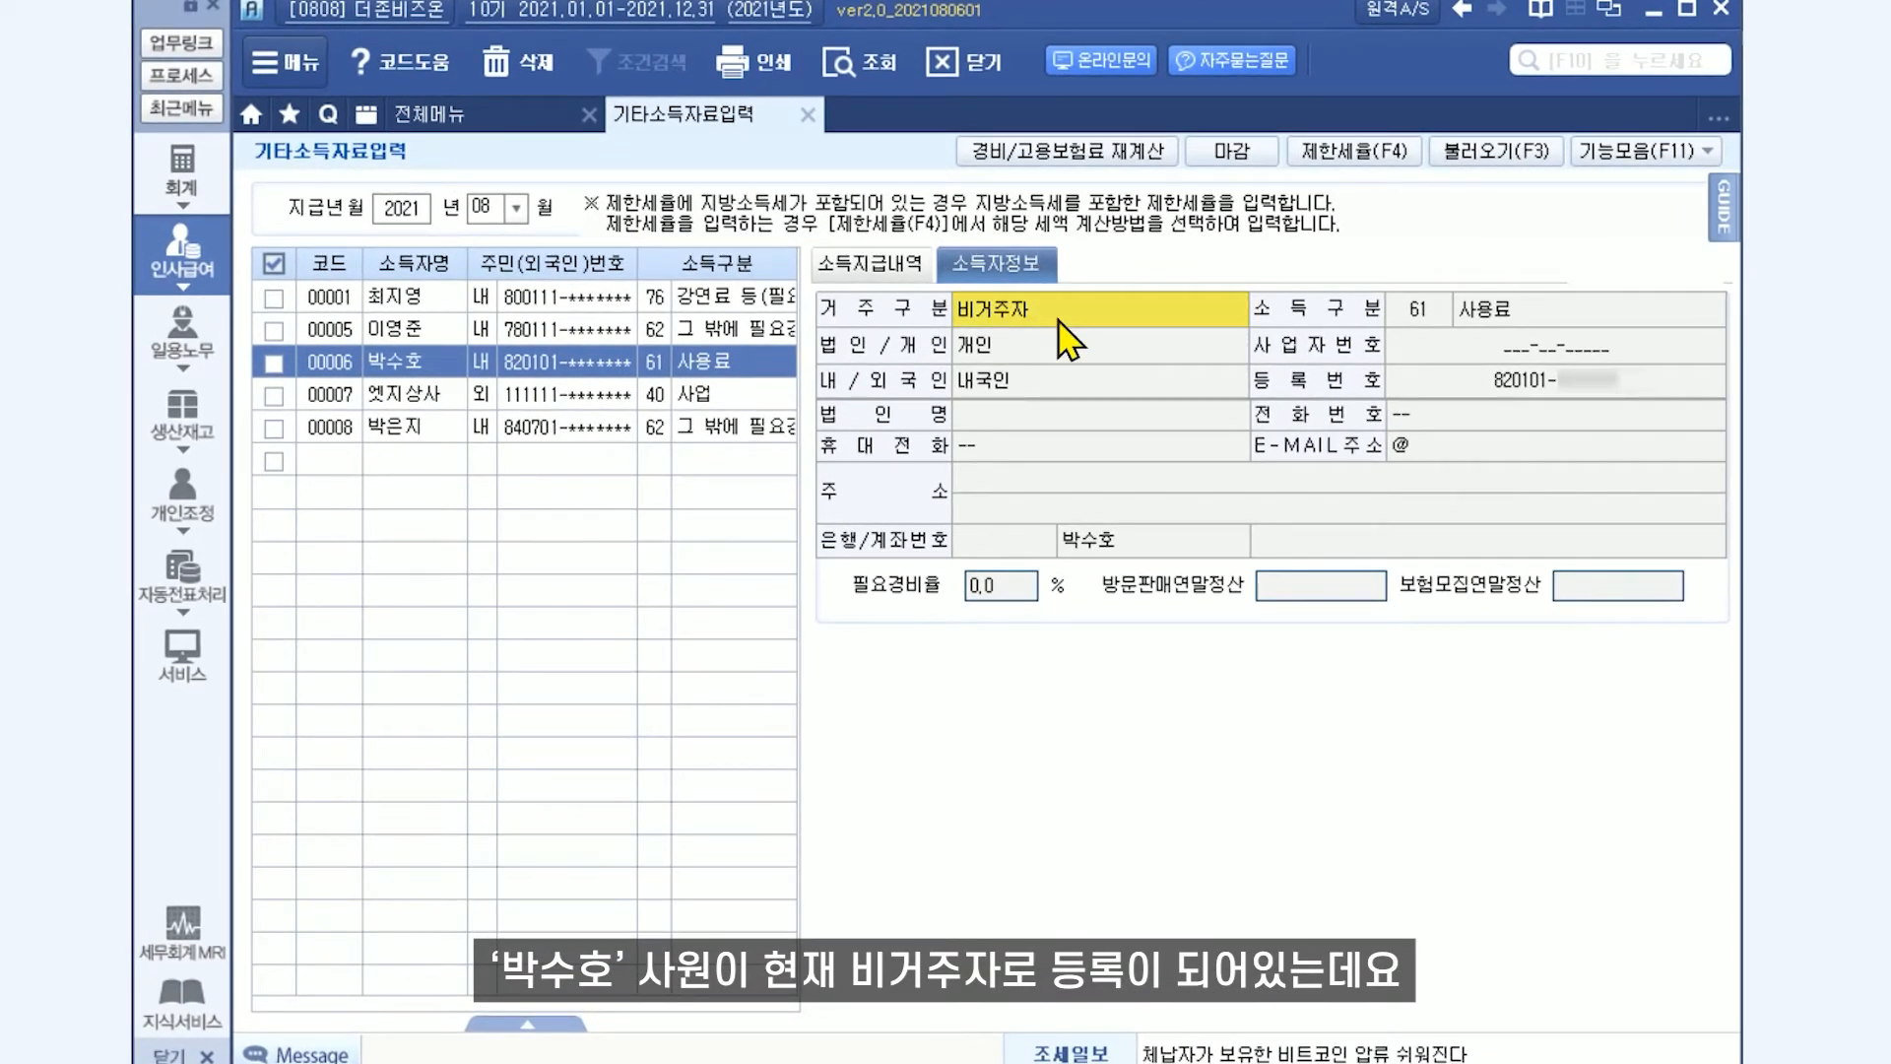
Set the non-resident 제한세율 application method to 지방소득세(포함) 세액 계산.
{"action": "left_click", "coordinate": [1365, 158]}
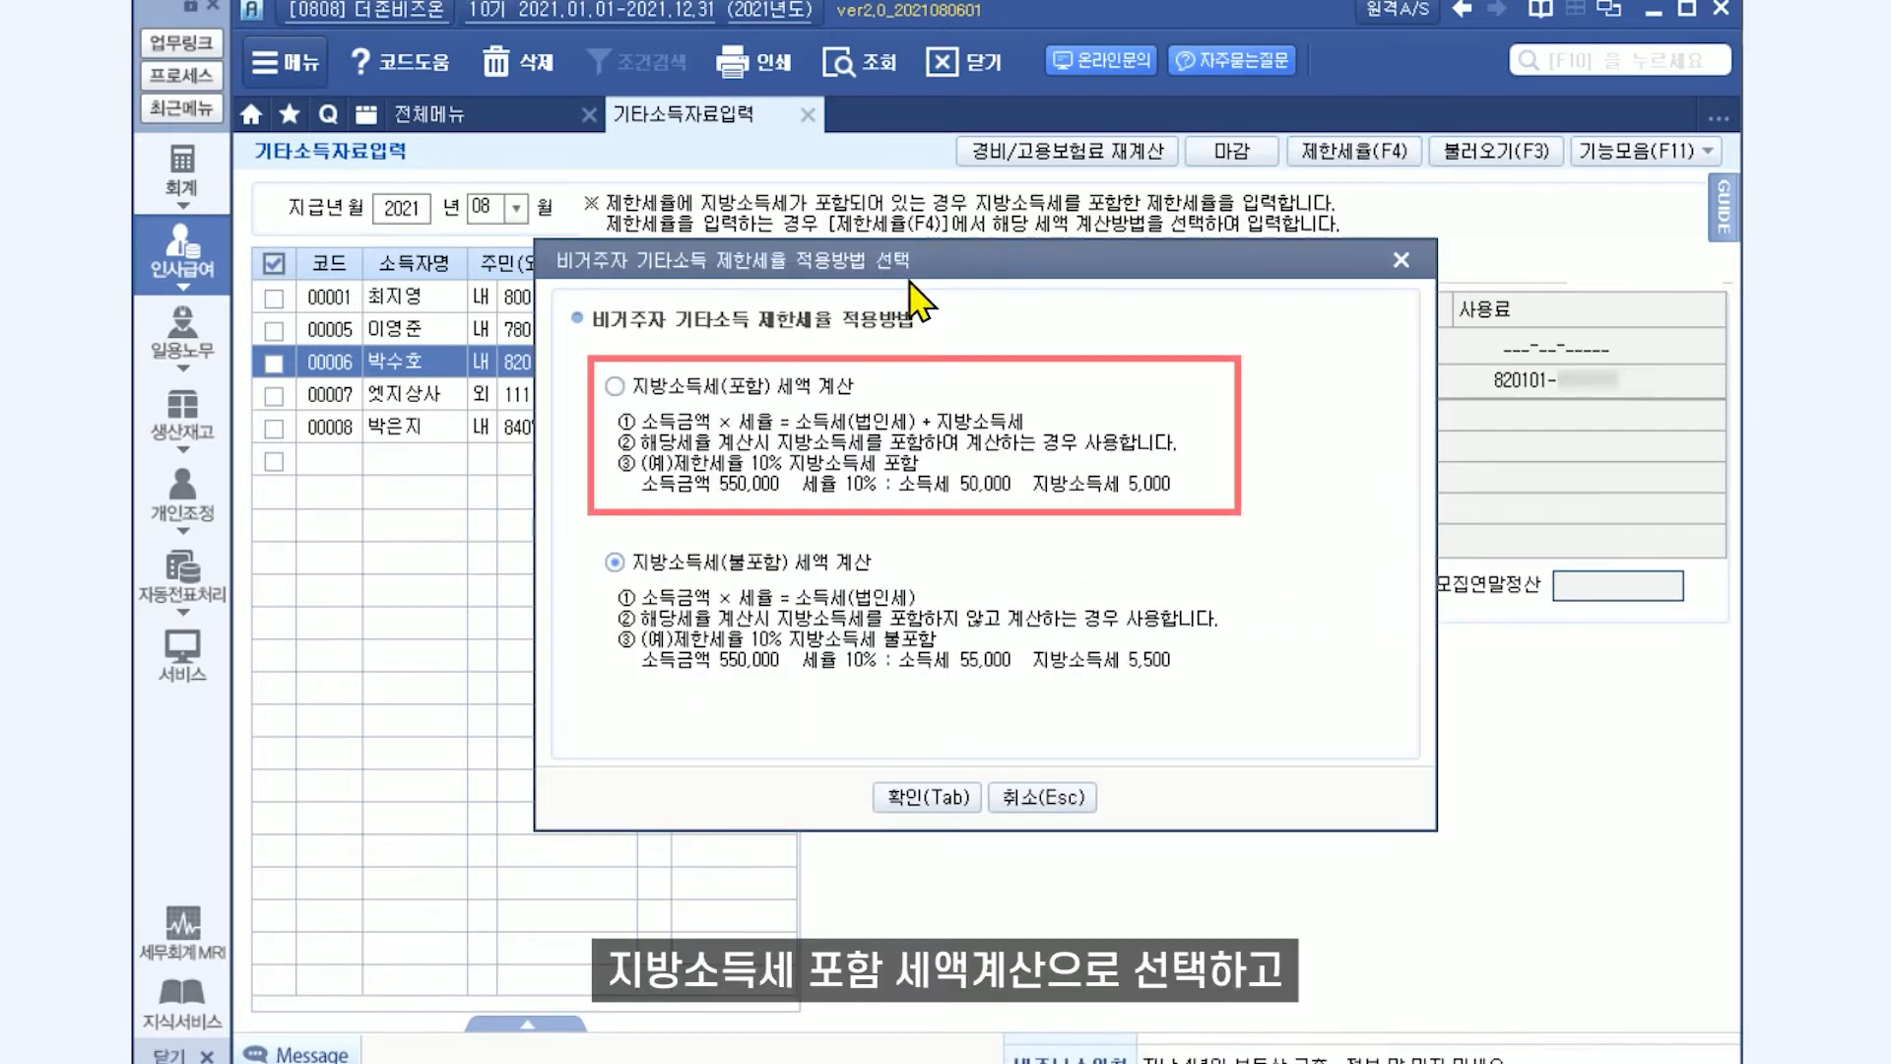
{"action": "left_click", "coordinate": [616, 390]}
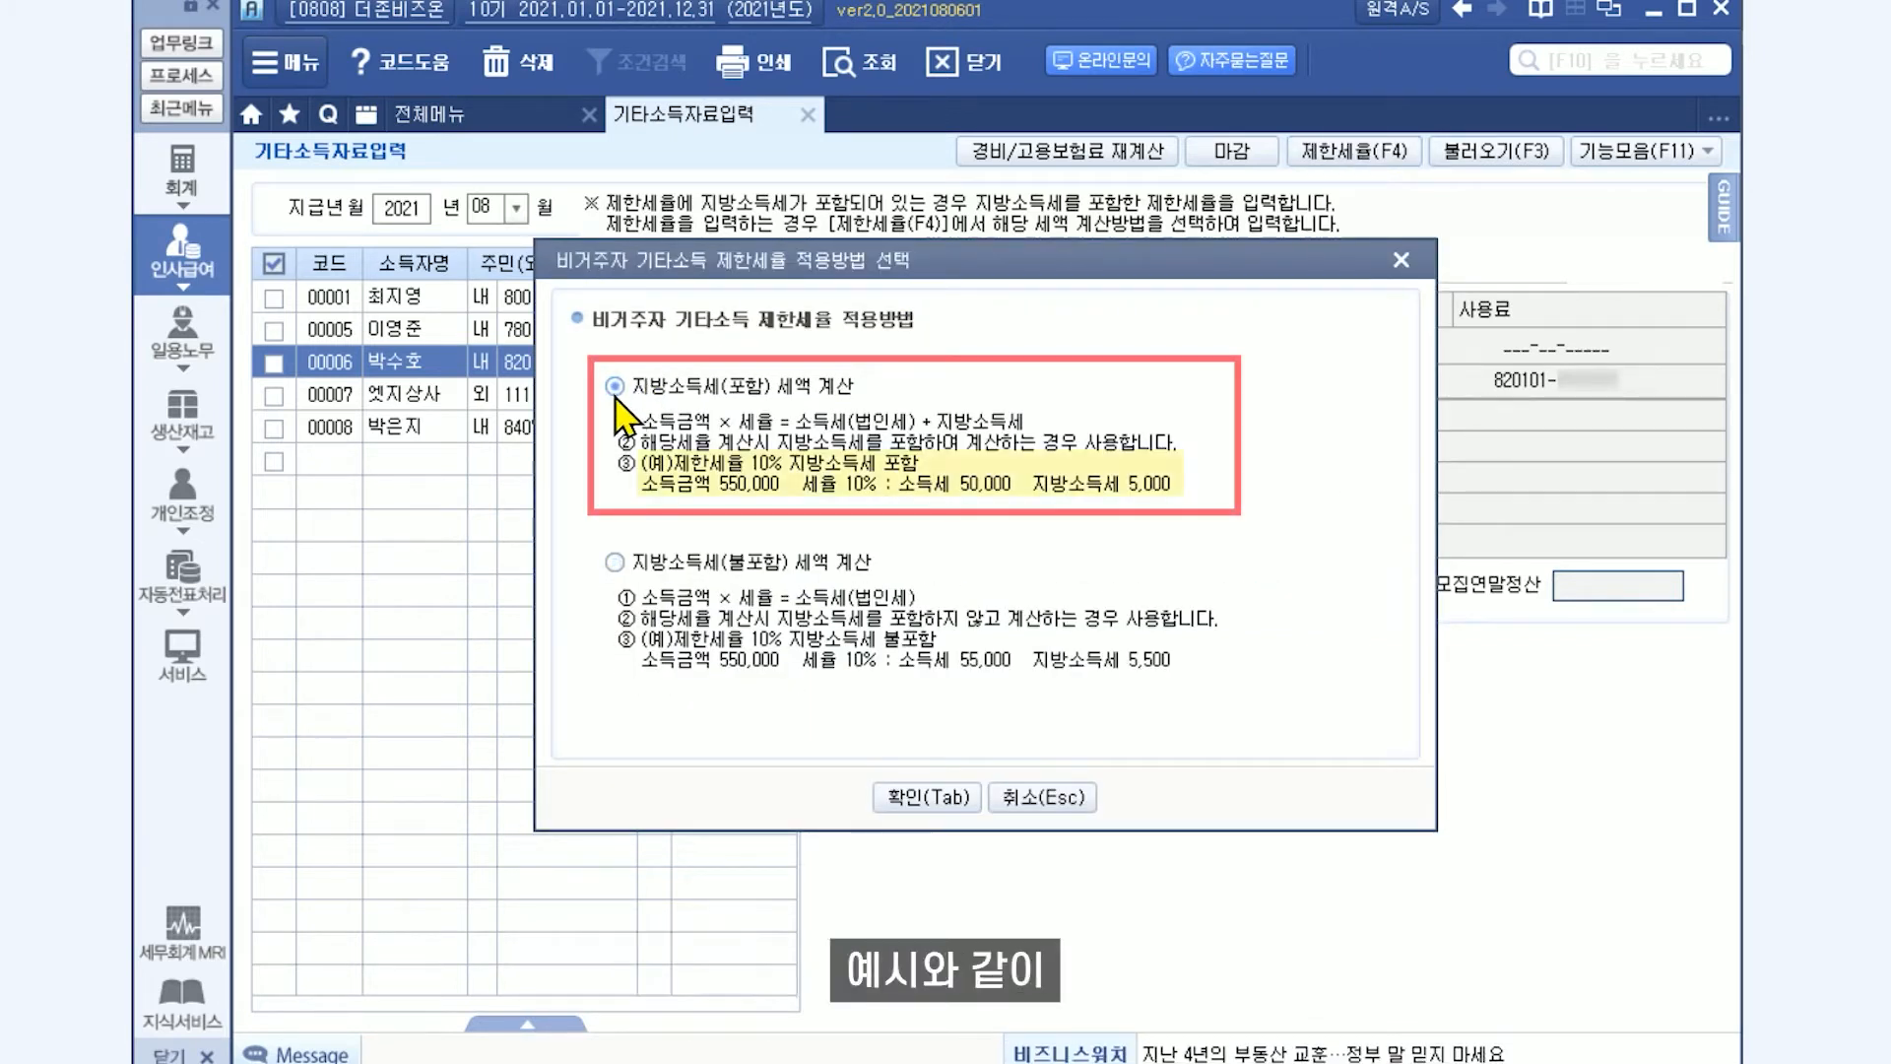
{"action": "left_click", "coordinate": [907, 800]}
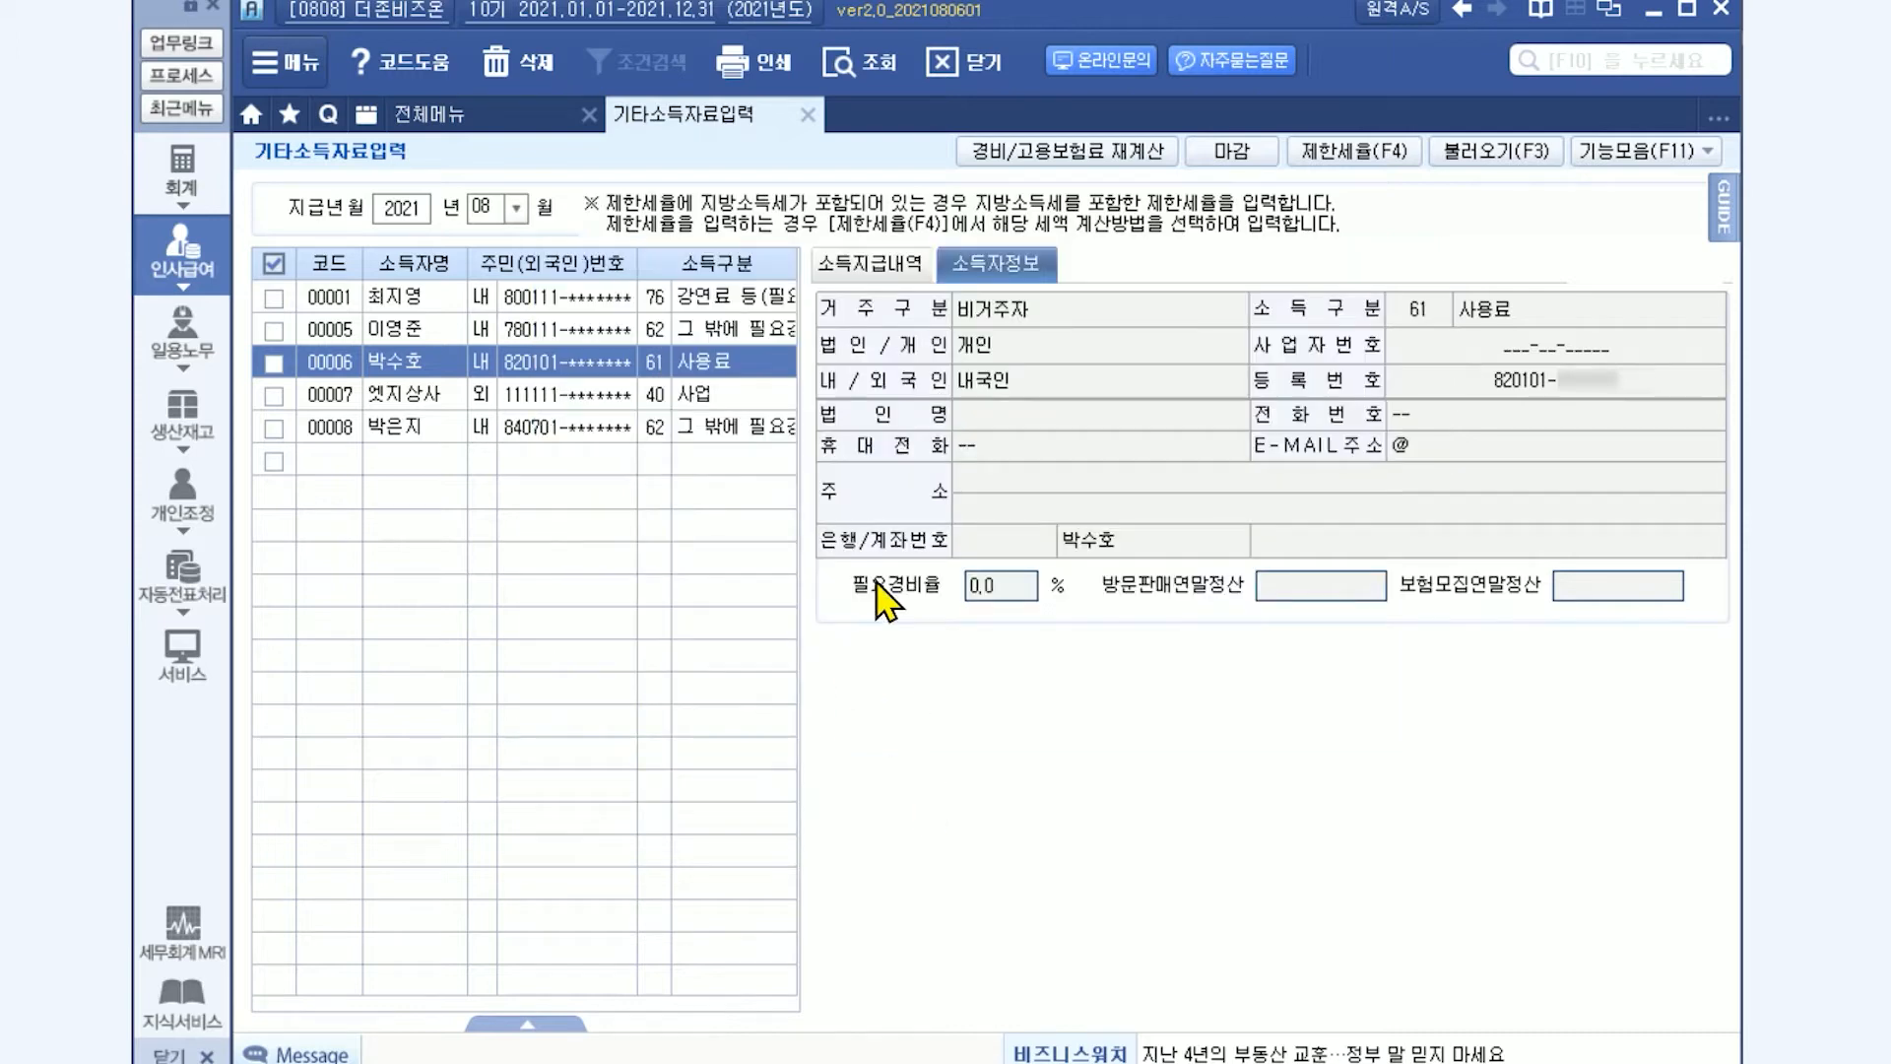
Enter the 사용료 earner's payment for 귀속년월 2021-08, paid on 2021-08-25, with a 지급총액 of 550,000, and check its taxes.
{"action": "left_click", "coordinate": [911, 281]}
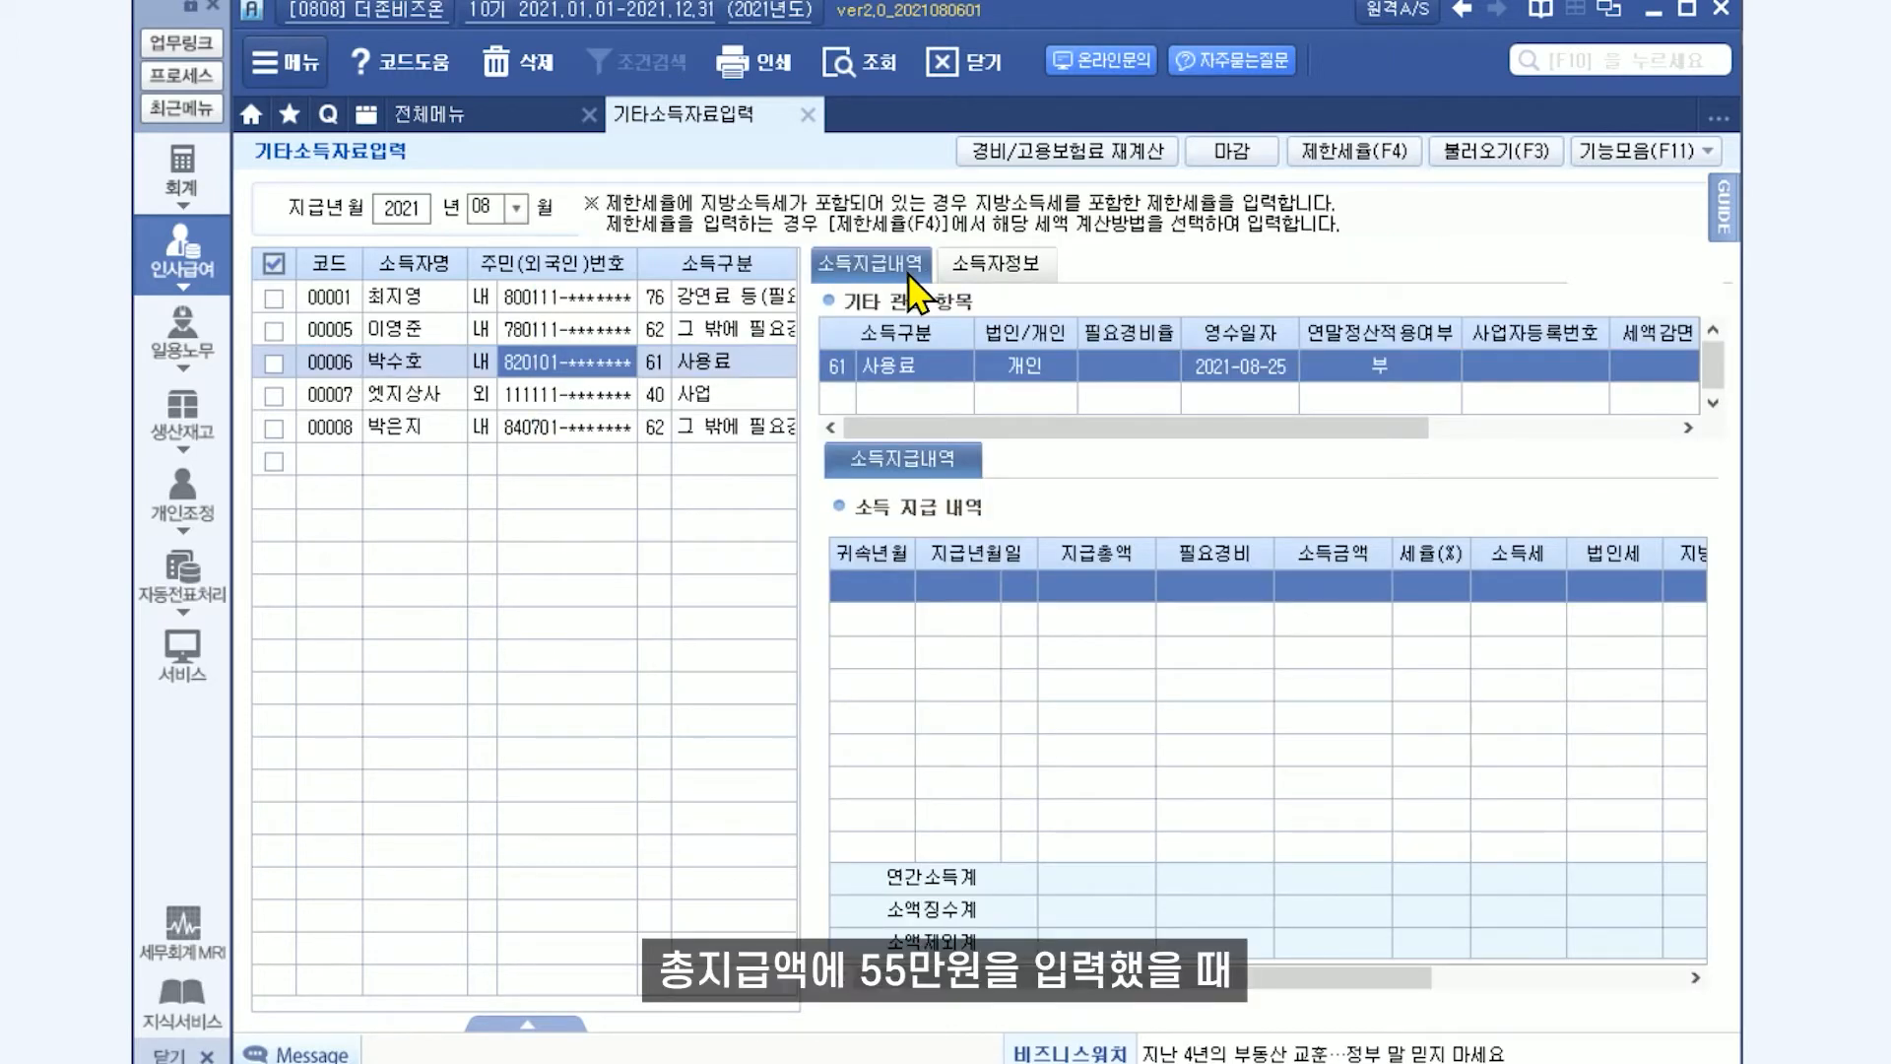
{"action": "left_click", "coordinate": [877, 596]}
{"action": "key", "text": "Return"}
{"action": "key", "text": "Return"}
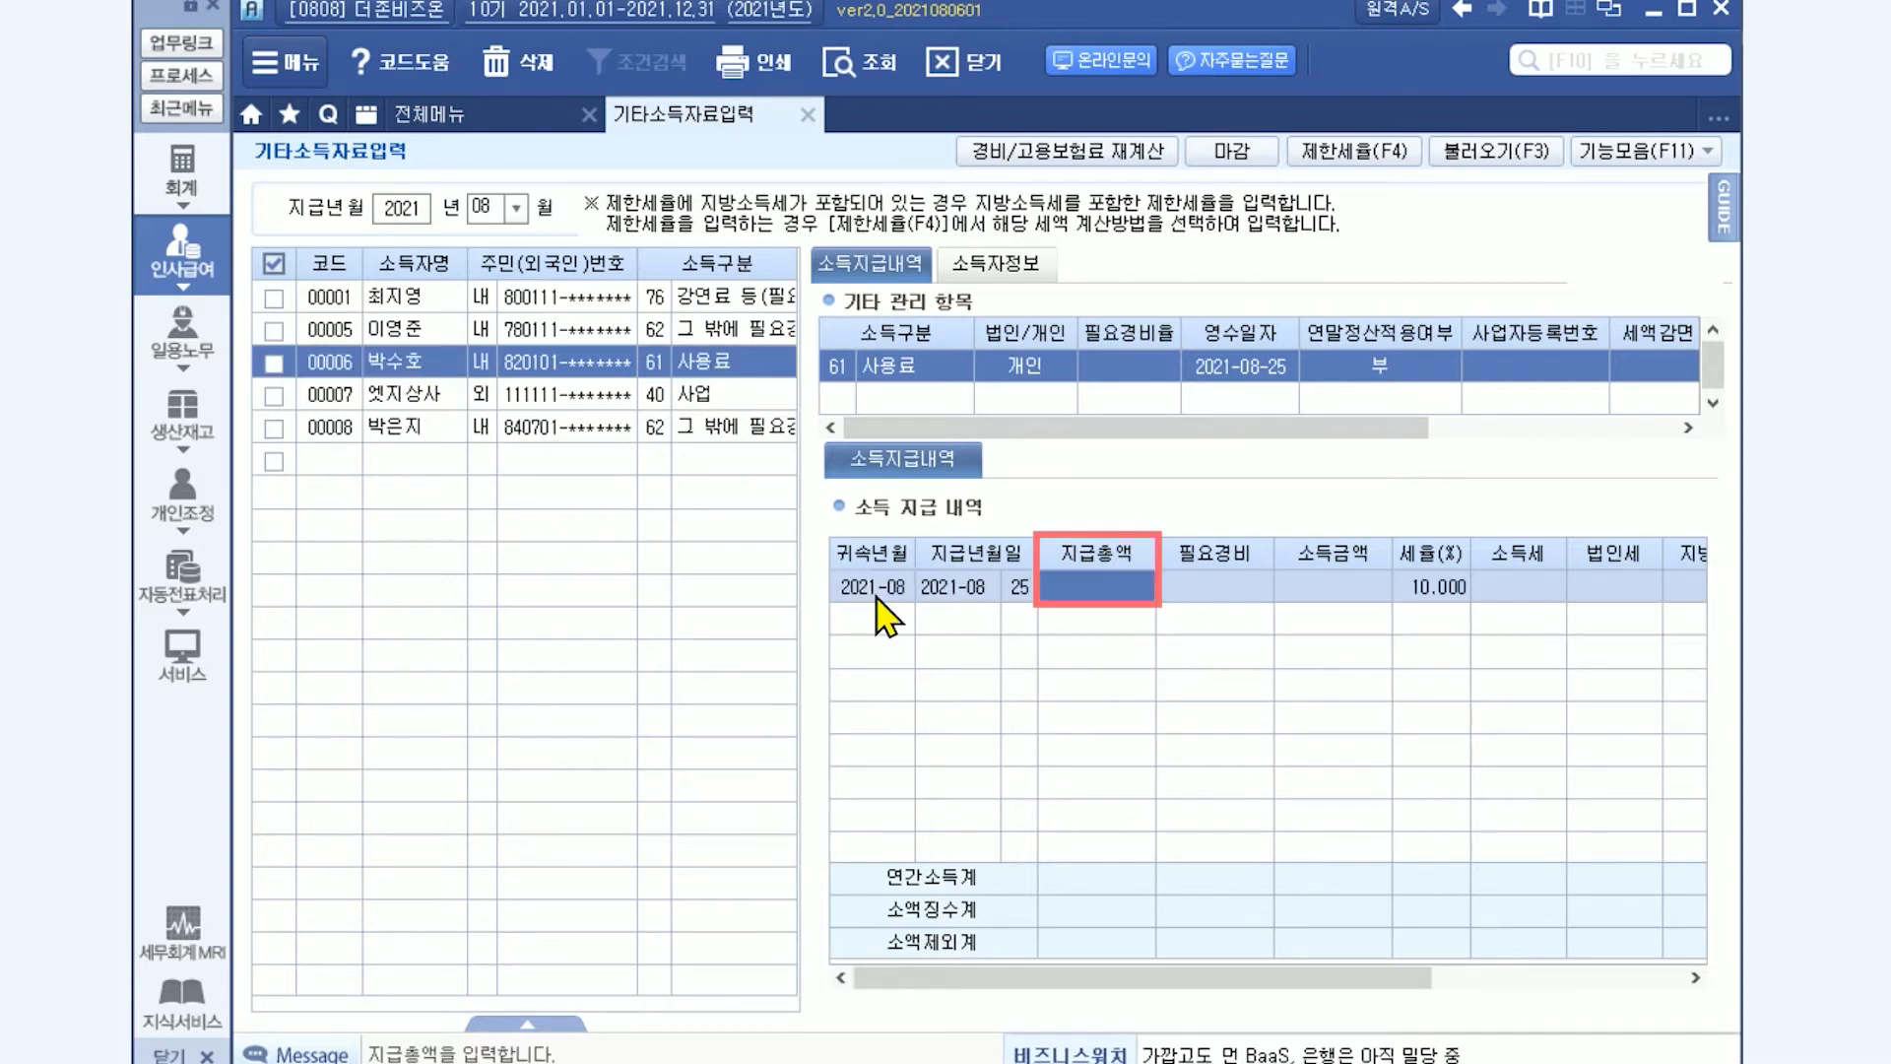
{"action": "type", "text": "550,000"}
{"action": "key", "text": "Return"}
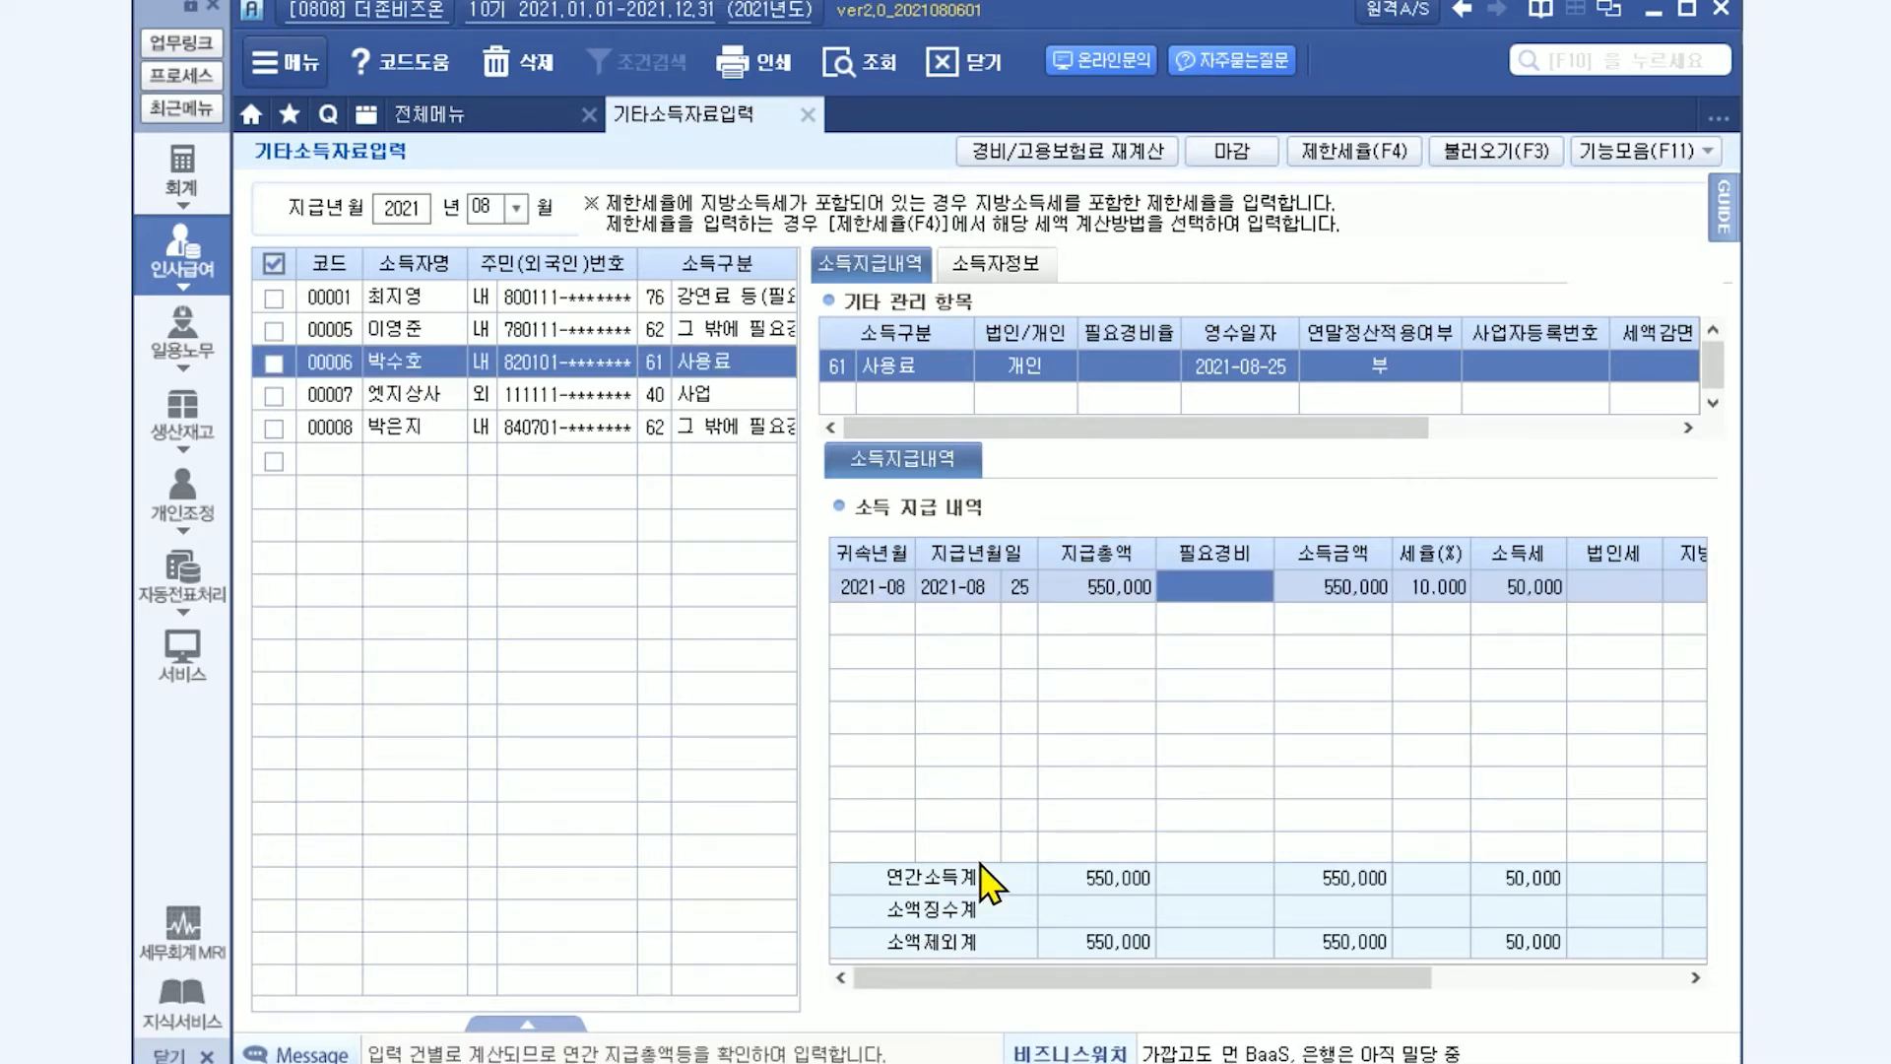
{"action": "left_click_drag", "start_coordinate": [1039, 977], "coordinate": [1177, 1014]}
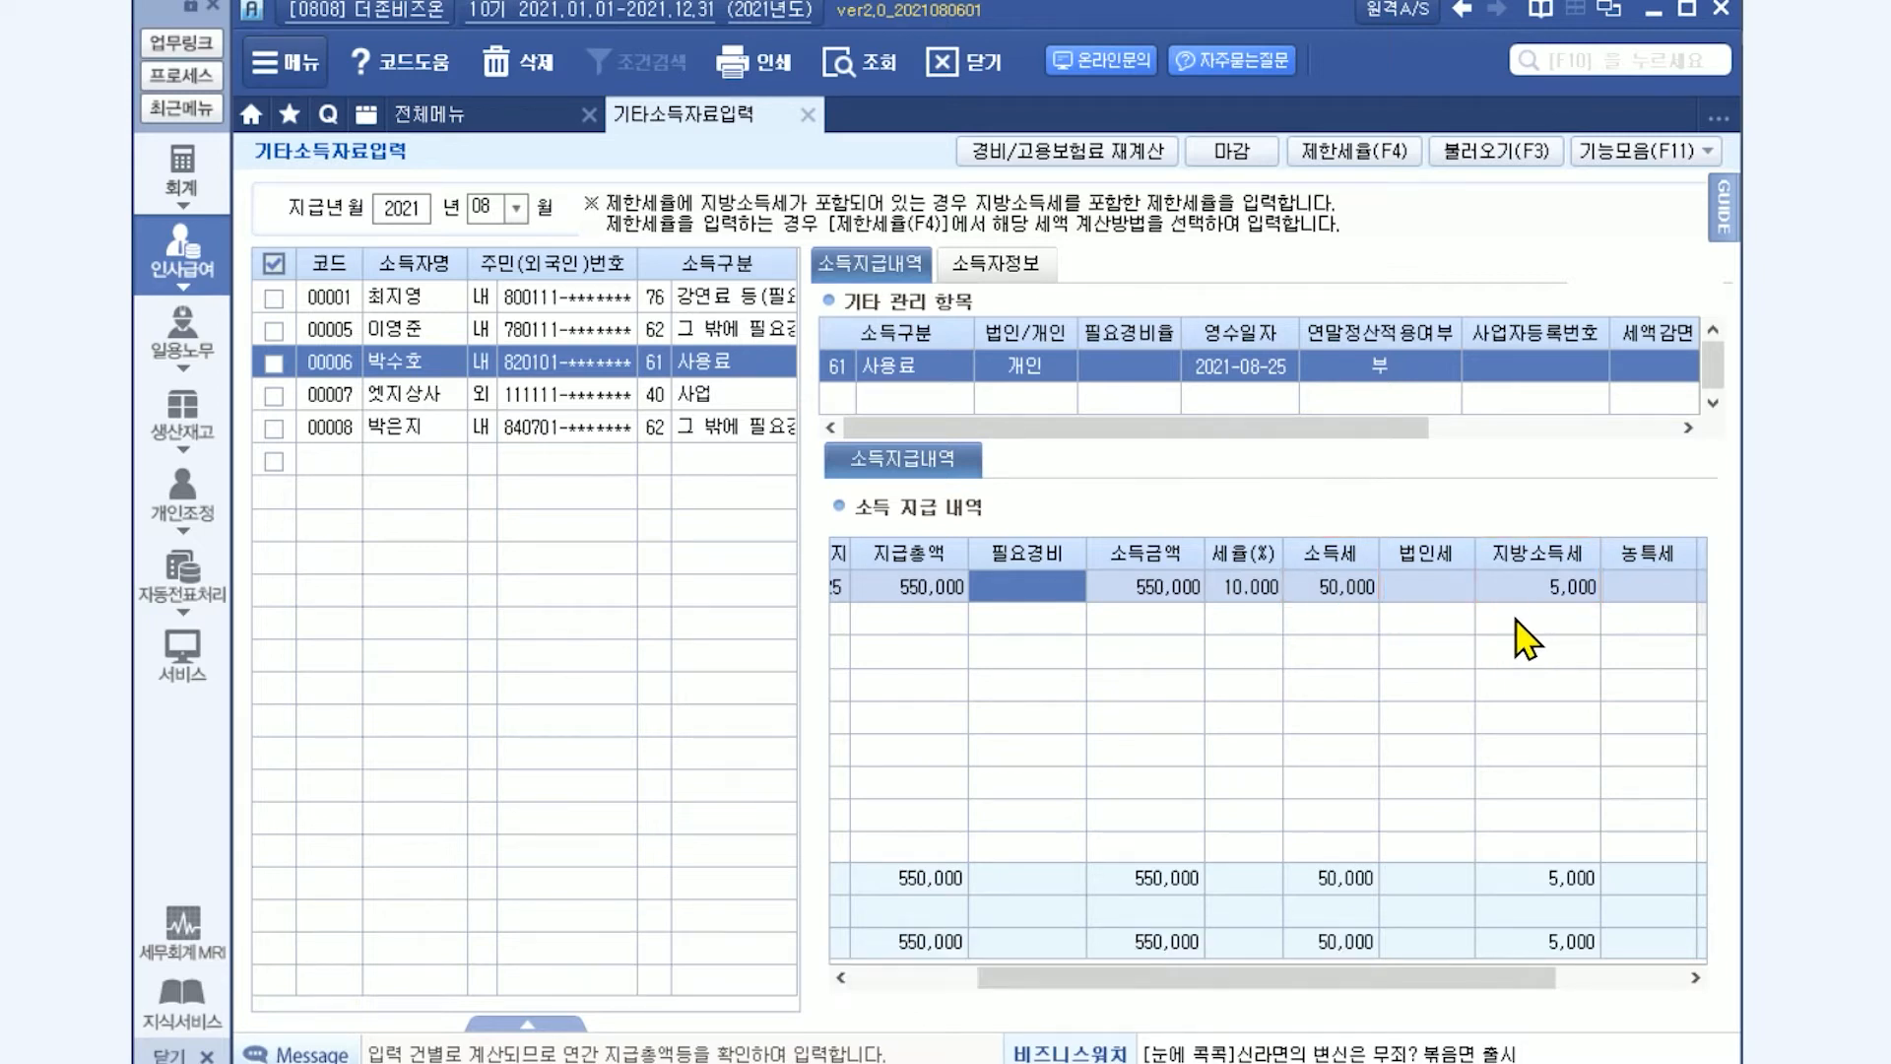
Switch the 제한세율 method to 지방소득세(불포함) 세액 계산 and add a 550,000 payment dated 2021-08-26 for the 사용료 earner.
{"action": "left_click", "coordinate": [1353, 151]}
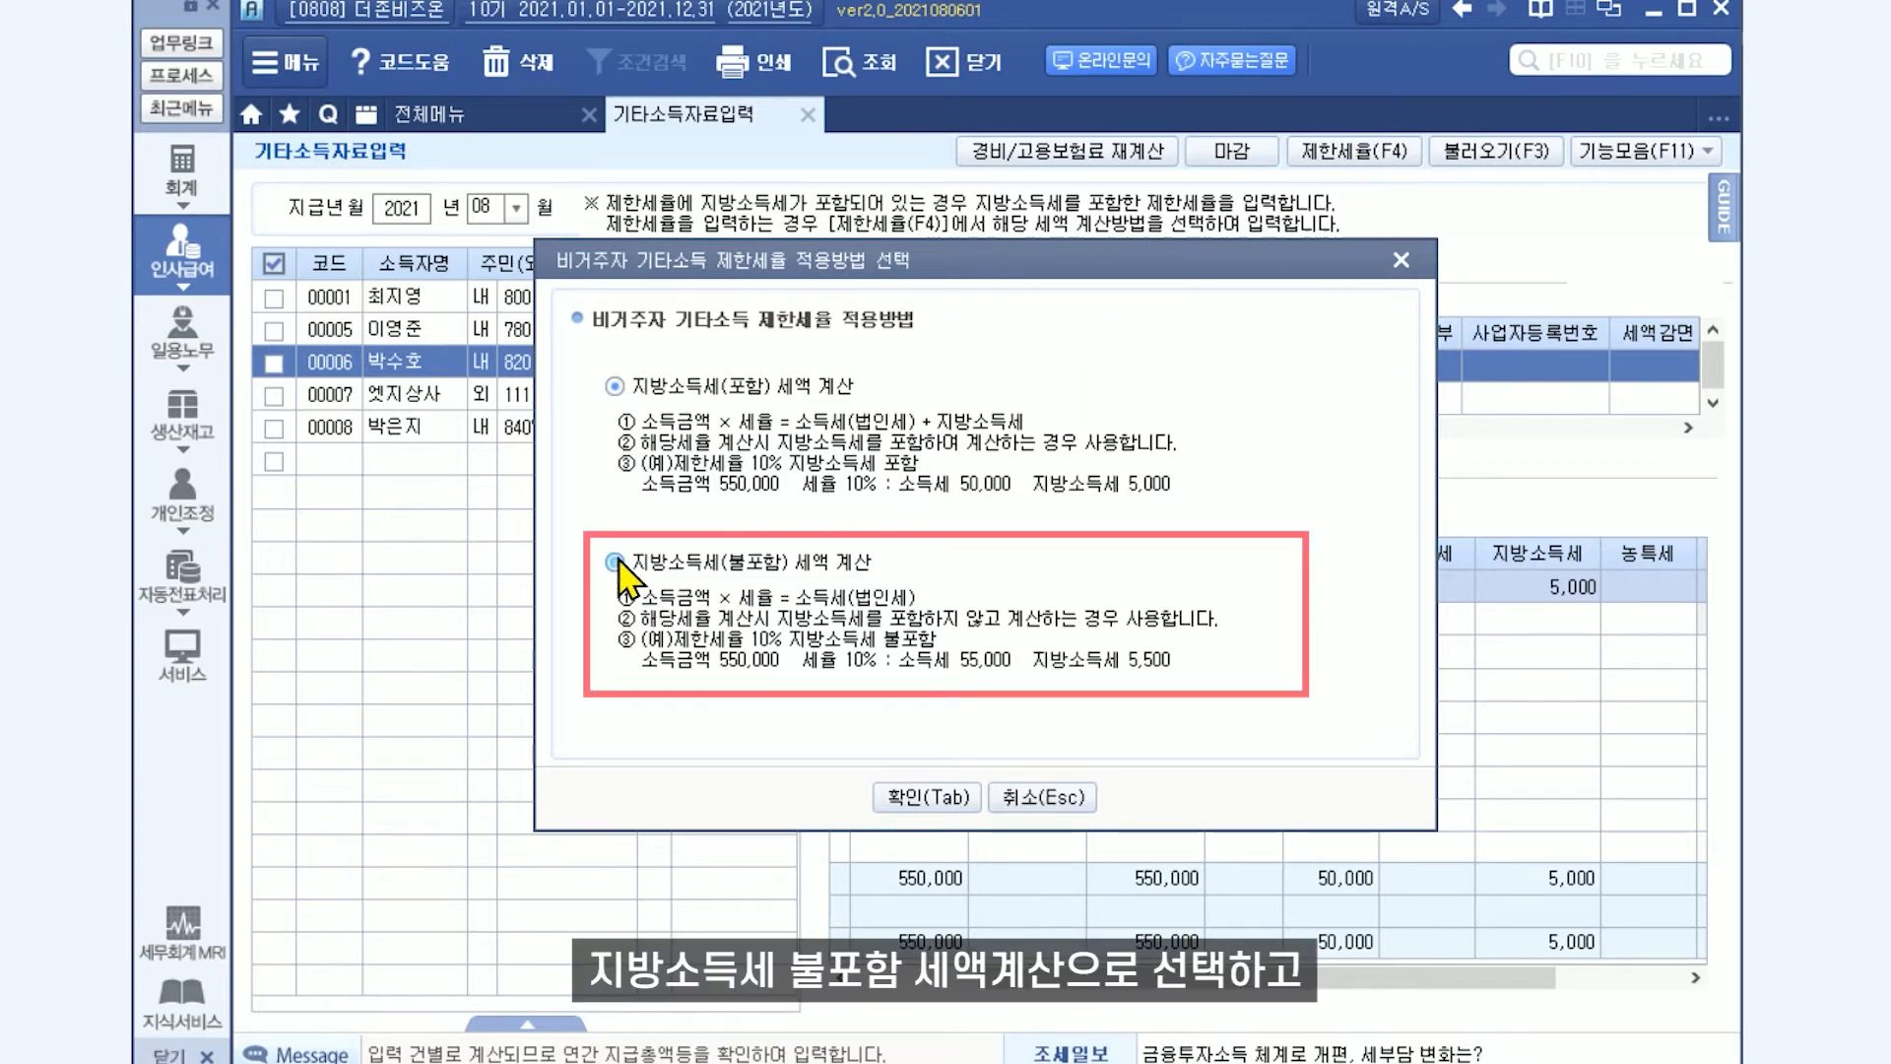
{"action": "left_click", "coordinate": [945, 798]}
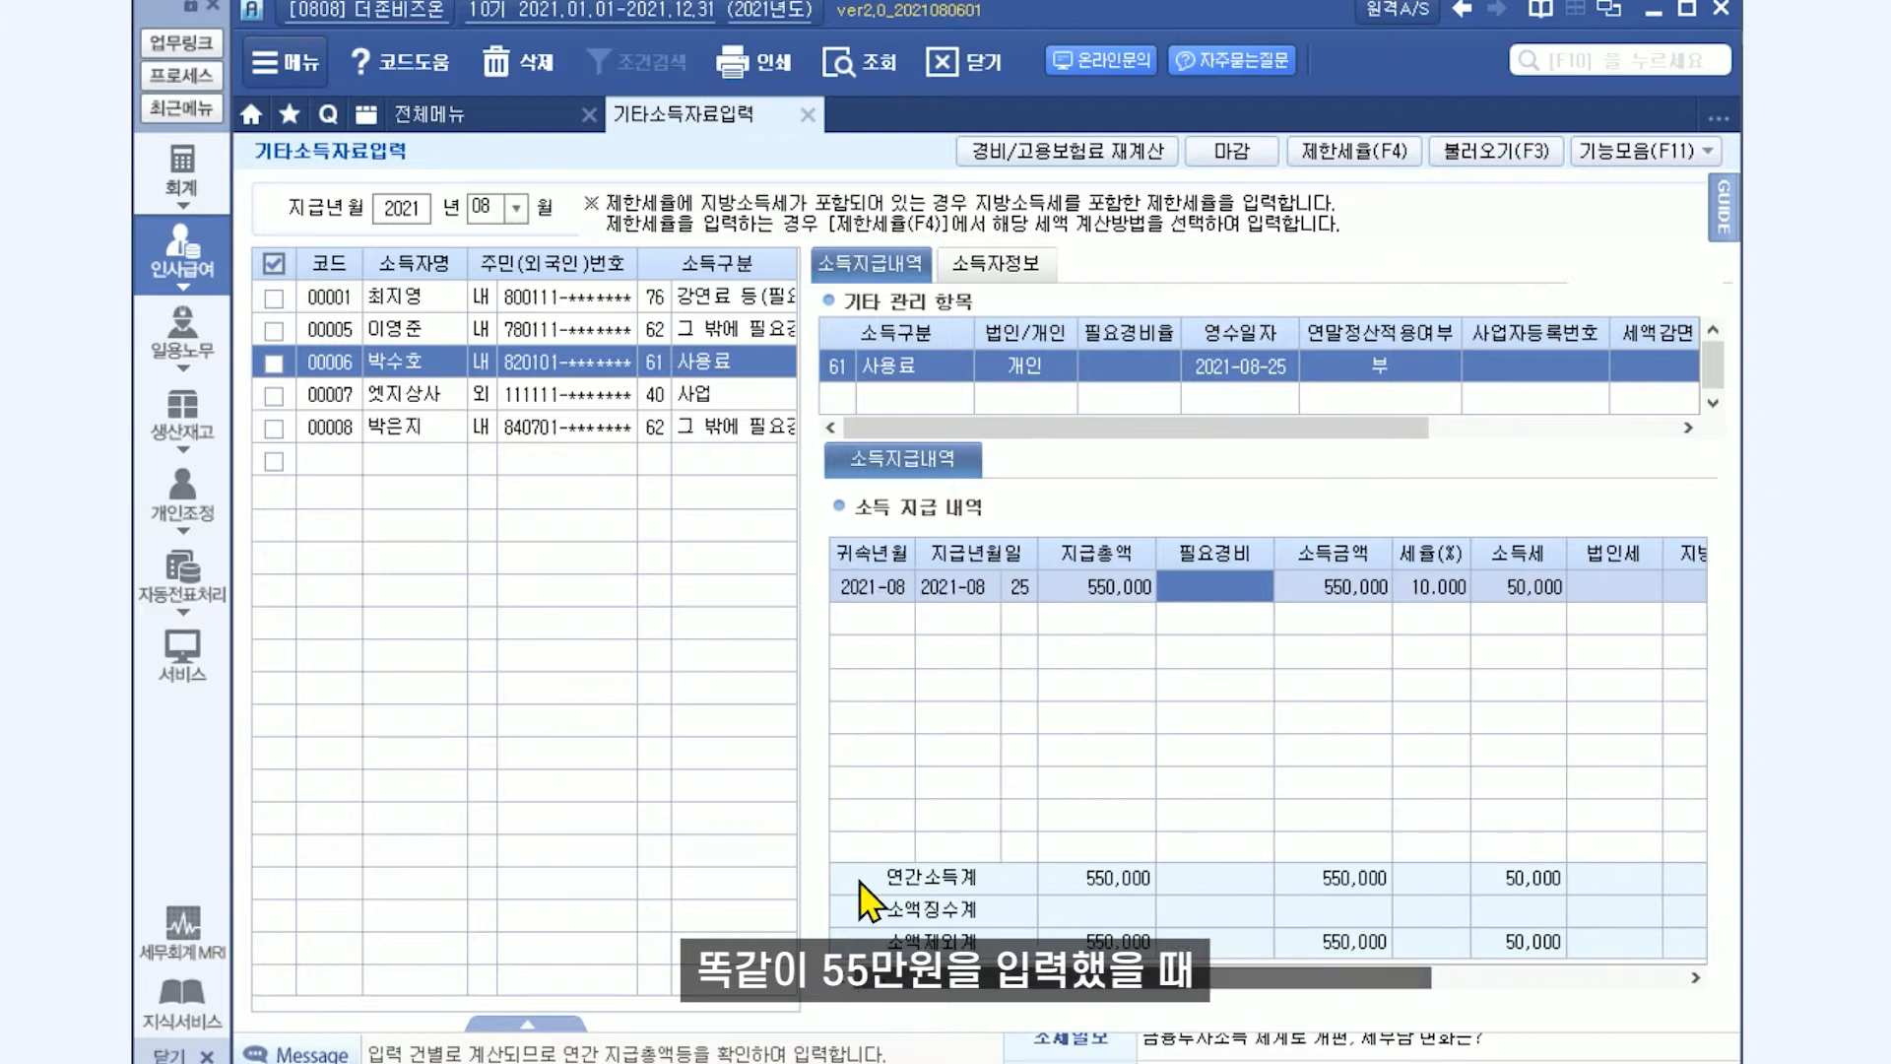
{"action": "left_click", "coordinate": [876, 619]}
{"action": "type", "text": "26"}
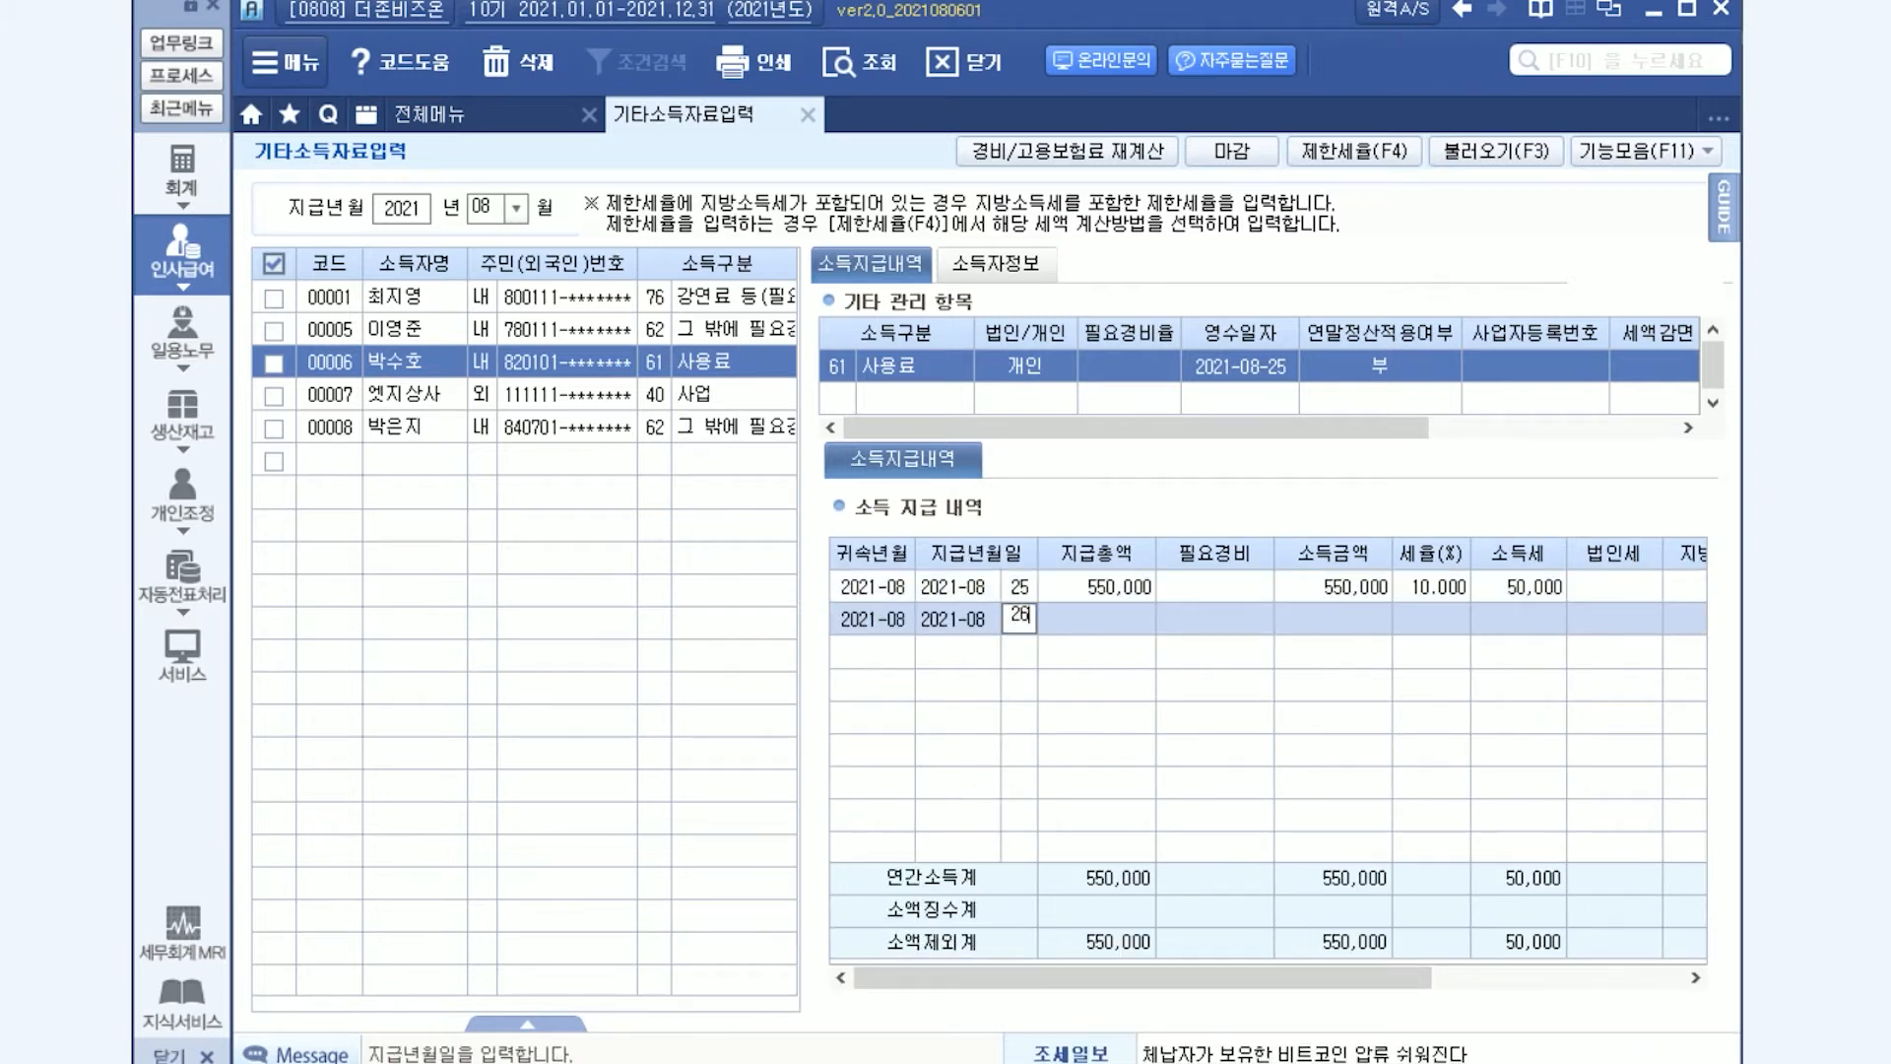
{"action": "key", "text": "Return"}
{"action": "type", "text": "5500000"}
{"action": "key", "text": "Return"}
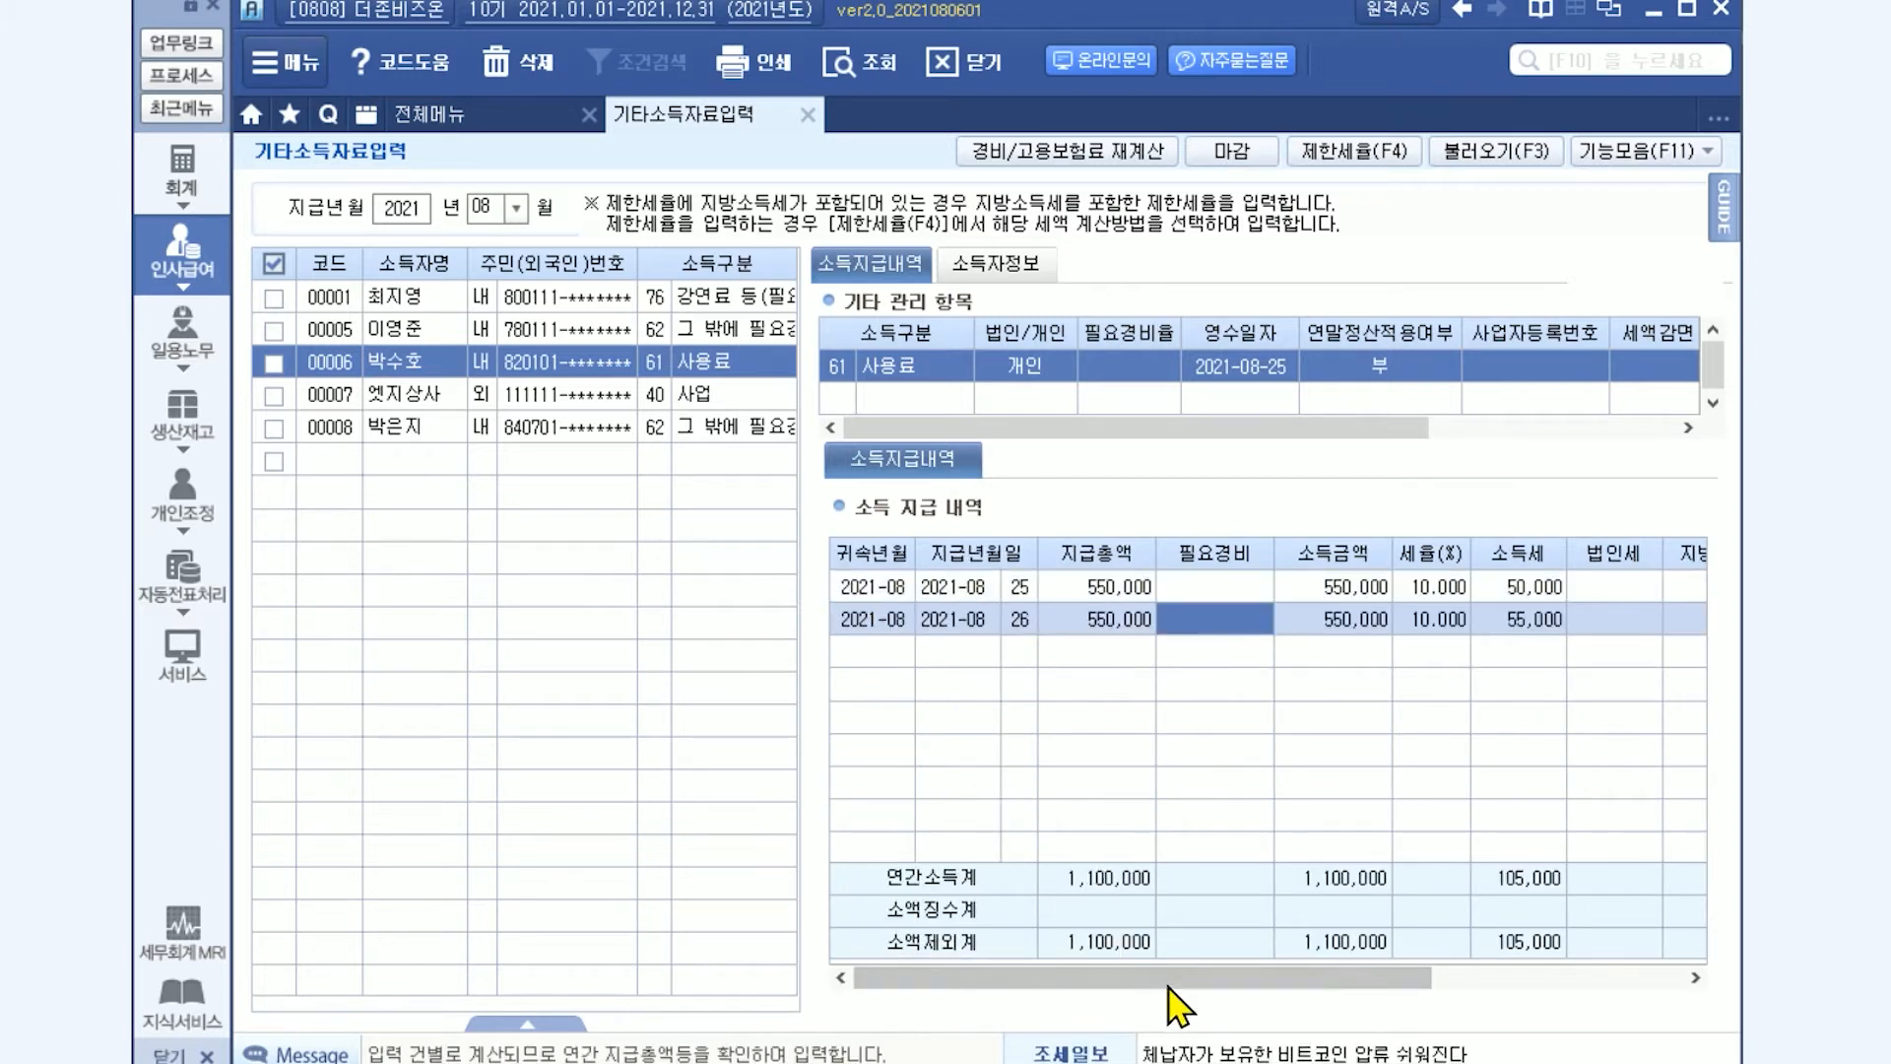
{"action": "left_click_drag", "start_coordinate": [1172, 980], "coordinate": [1364, 982]}
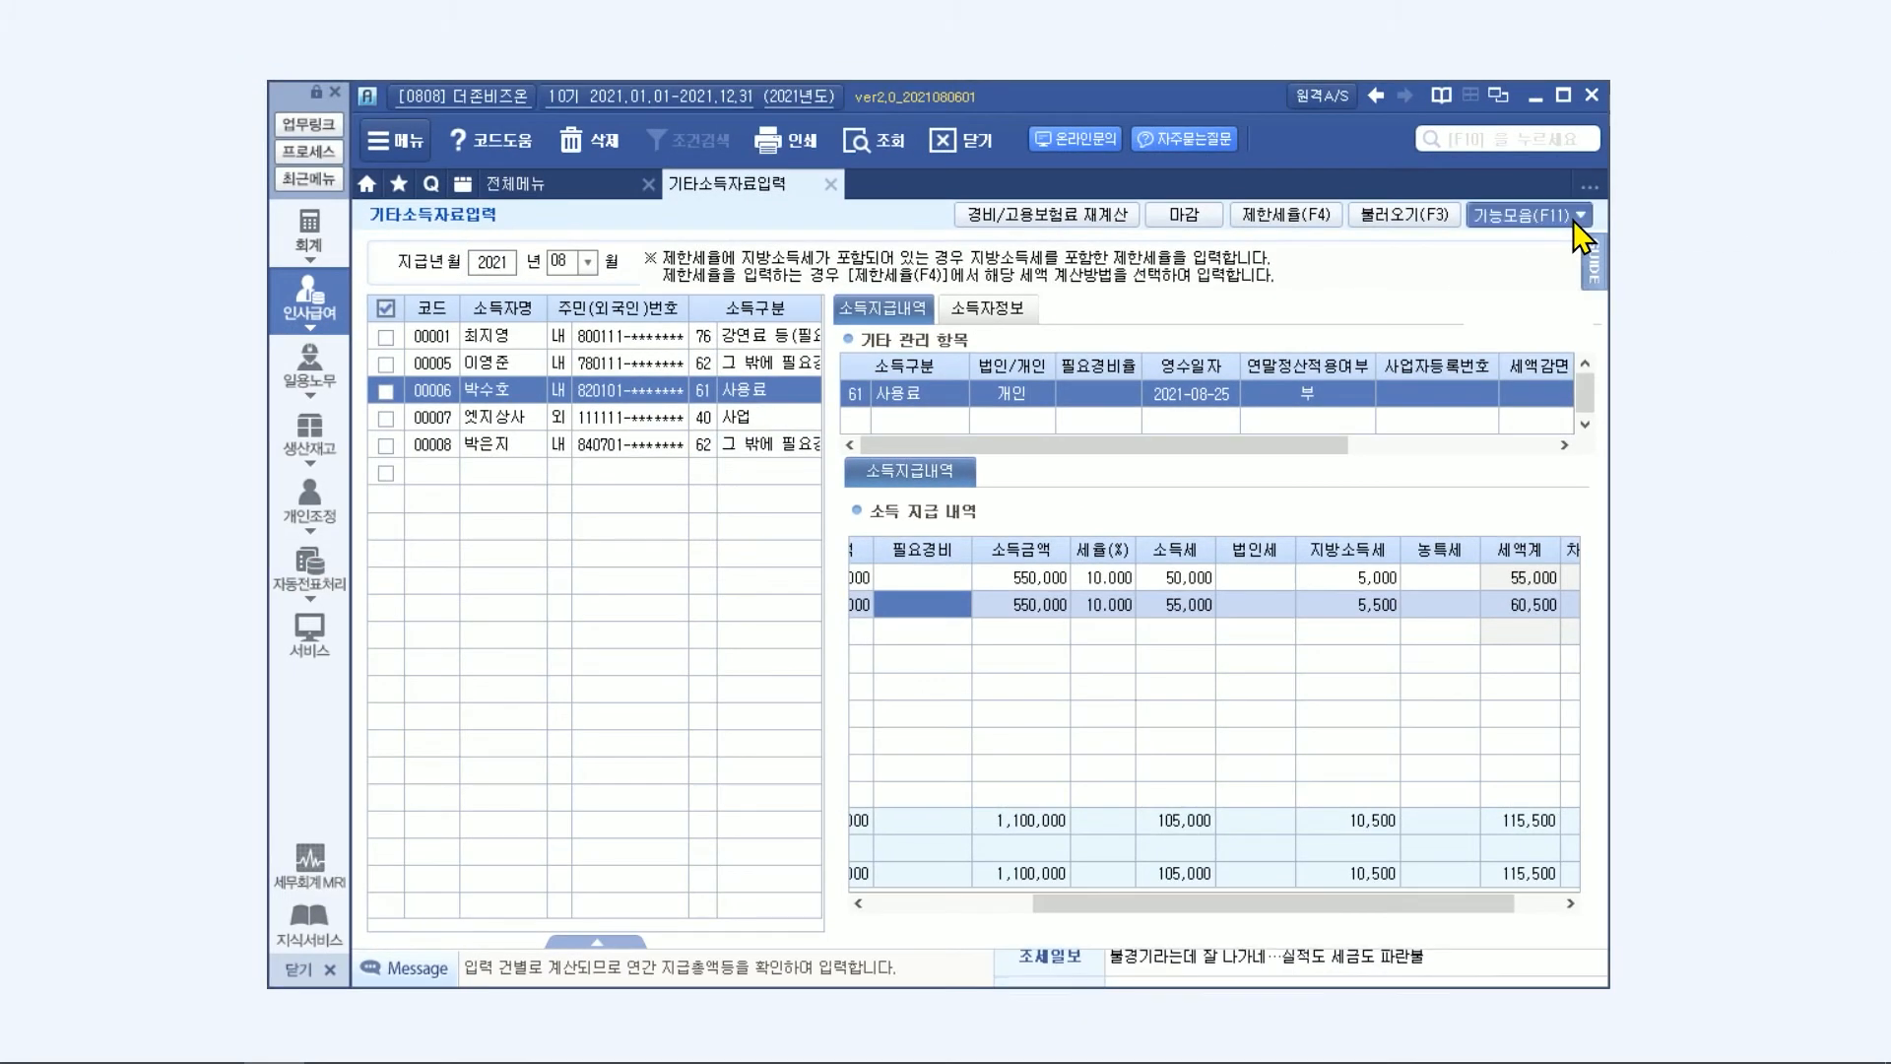
View the 전체사원자료갱신 confirmation for the selected month and decline the update.
{"action": "left_click", "coordinate": [1606, 201]}
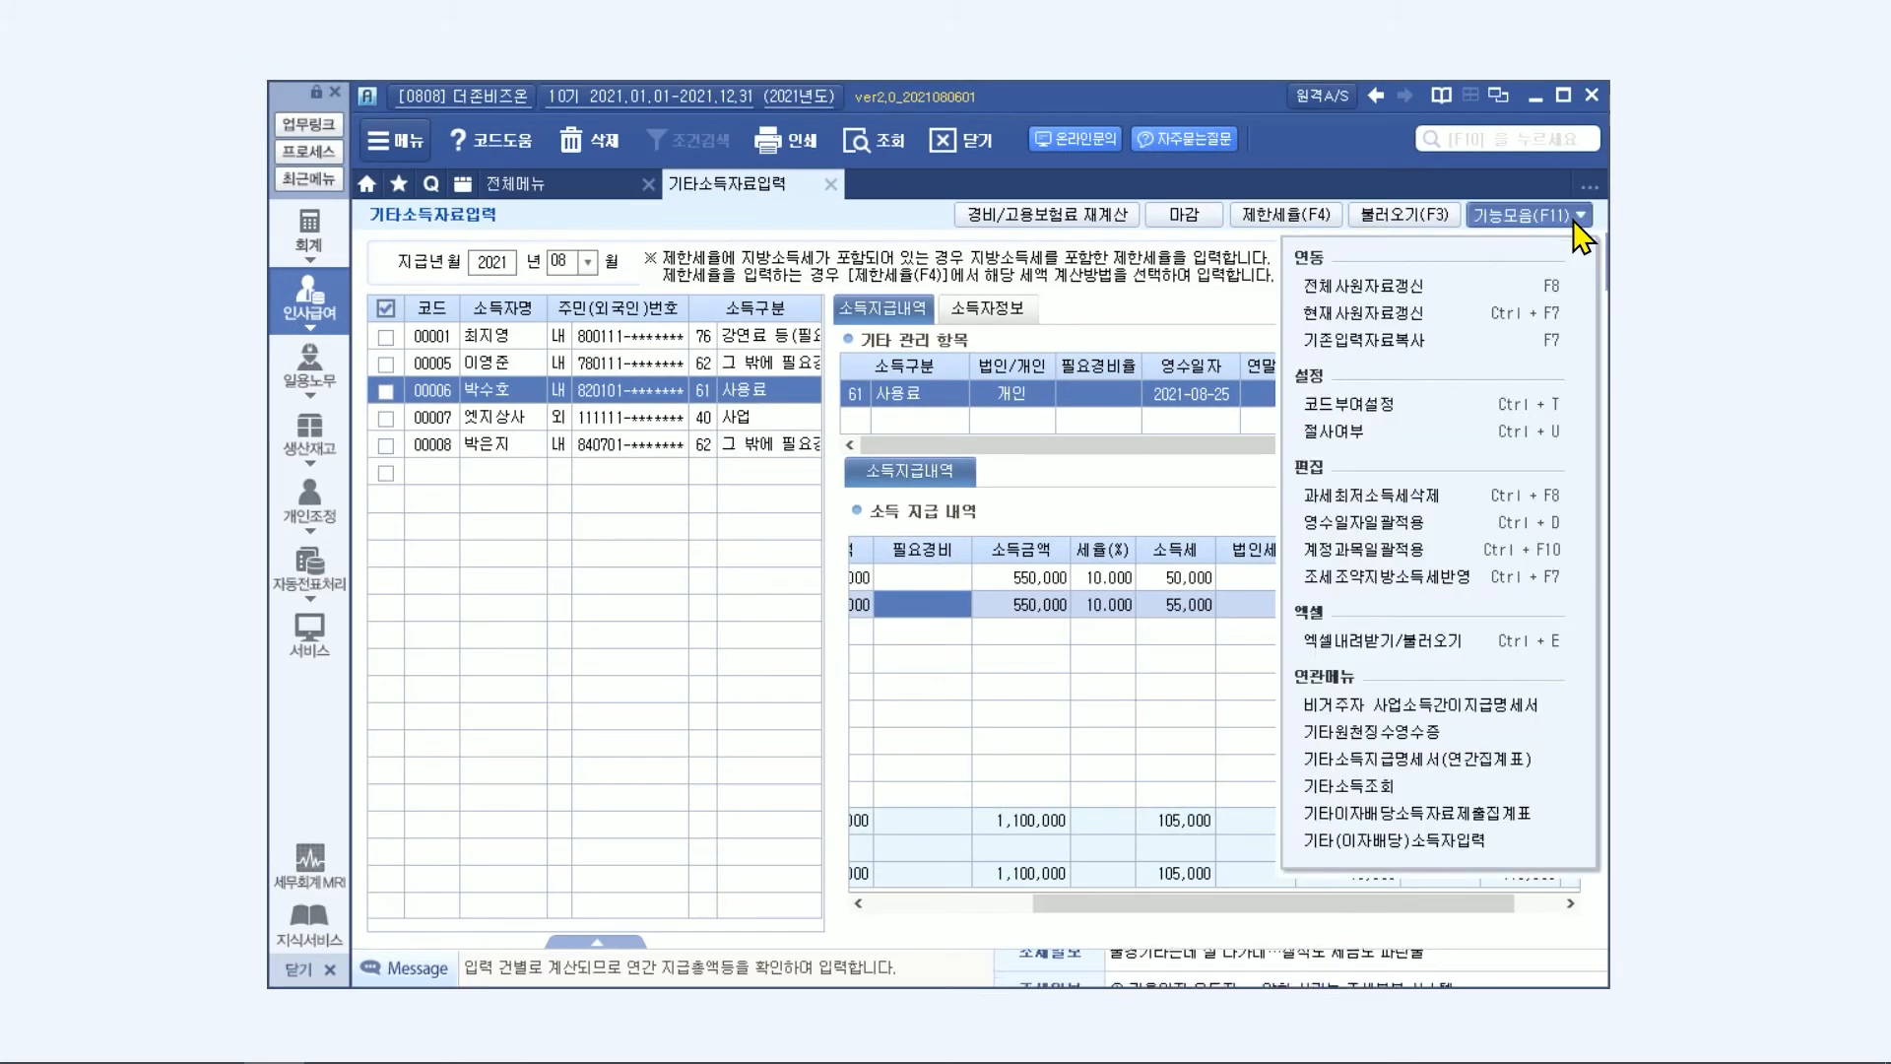
{"action": "left_click", "coordinate": [1485, 288]}
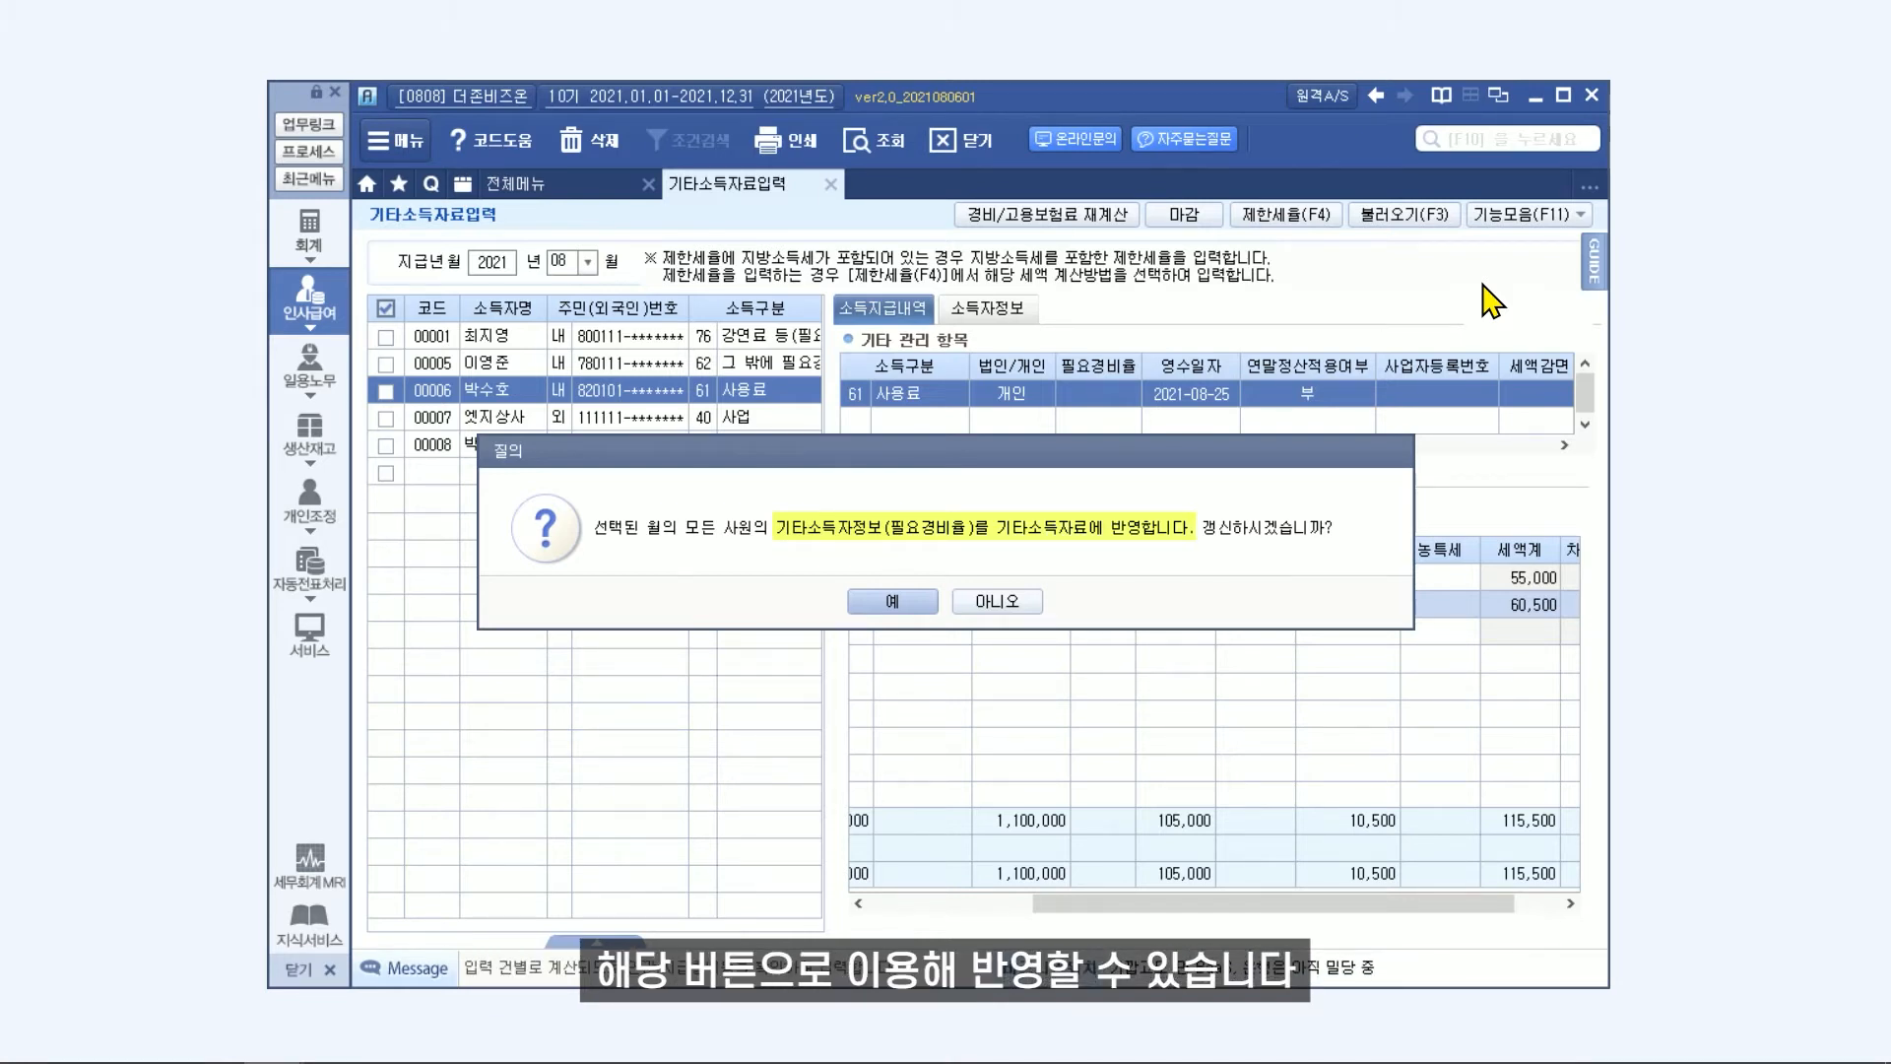
{"action": "left_click", "coordinate": [1013, 601]}
Copy the existing other-income entries from payment month 08 to payment month 09 with 귀속년월 set to 0.당월귀속.
{"action": "left_click", "coordinate": [1525, 214]}
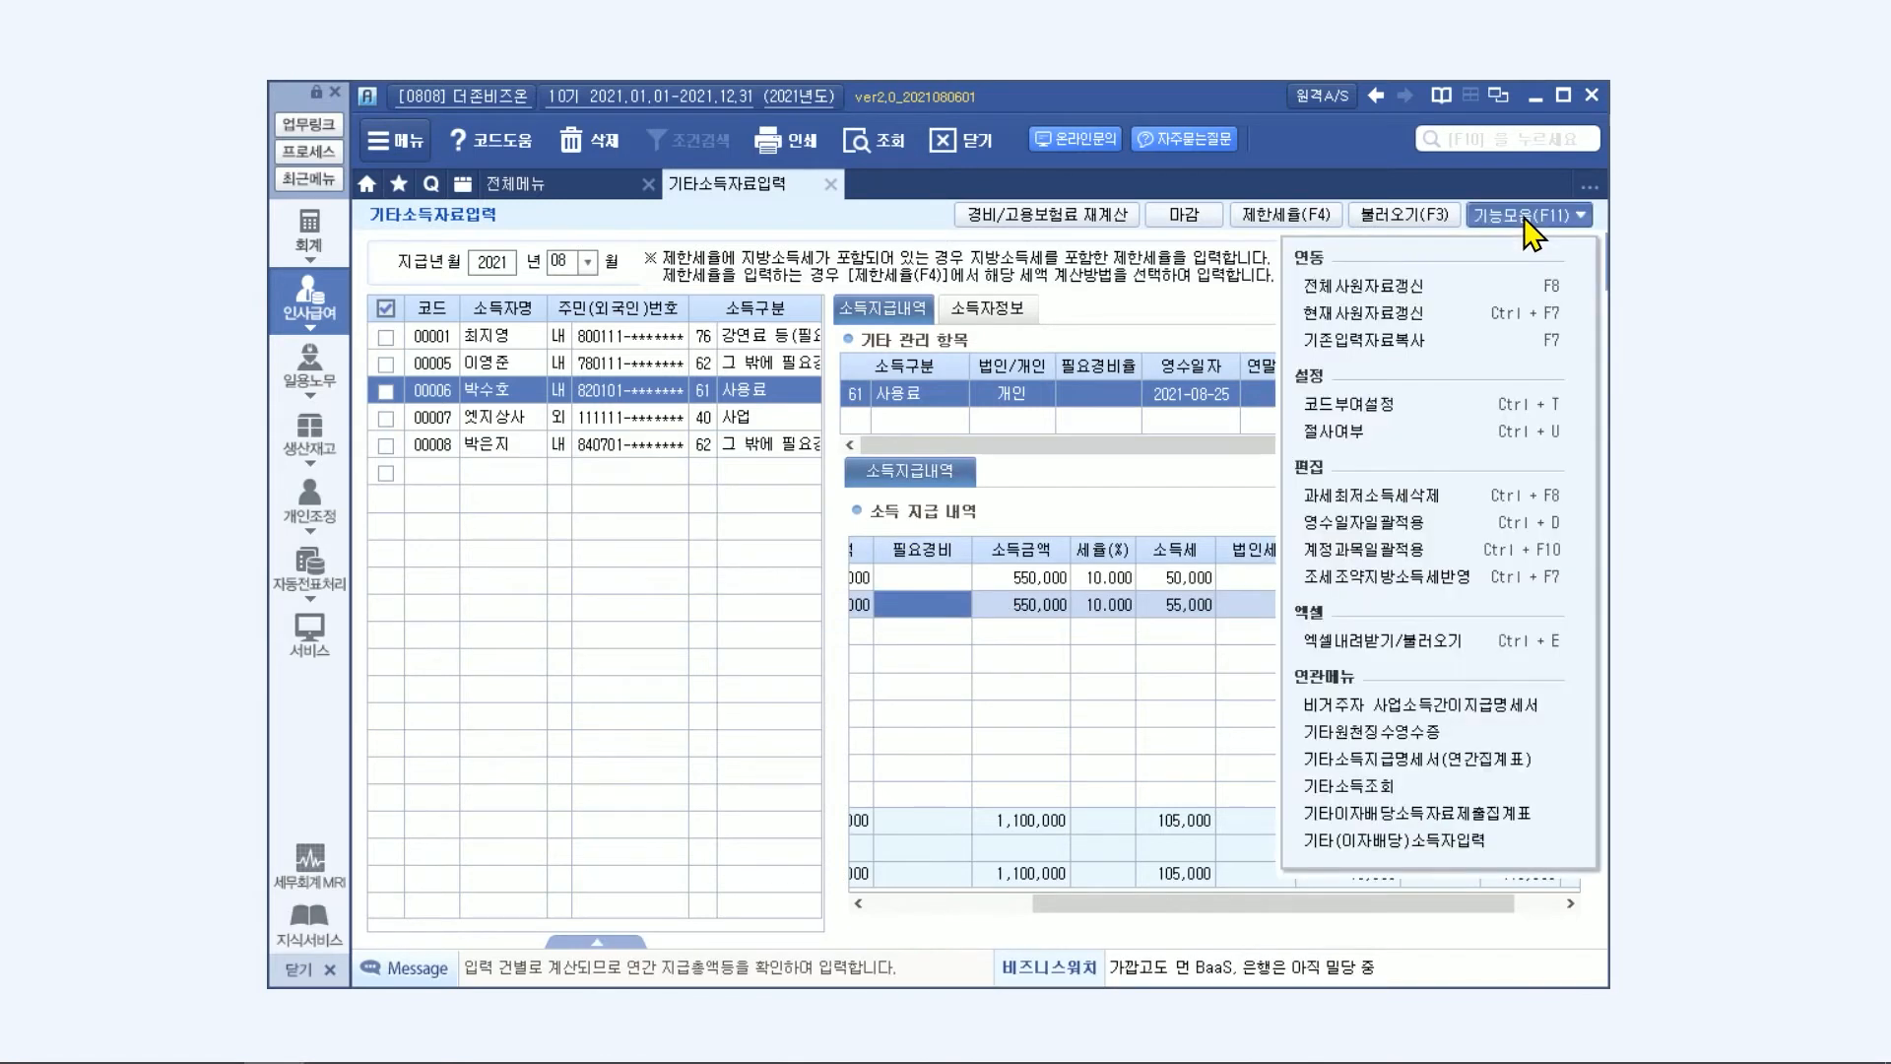
{"action": "left_click", "coordinate": [1432, 337]}
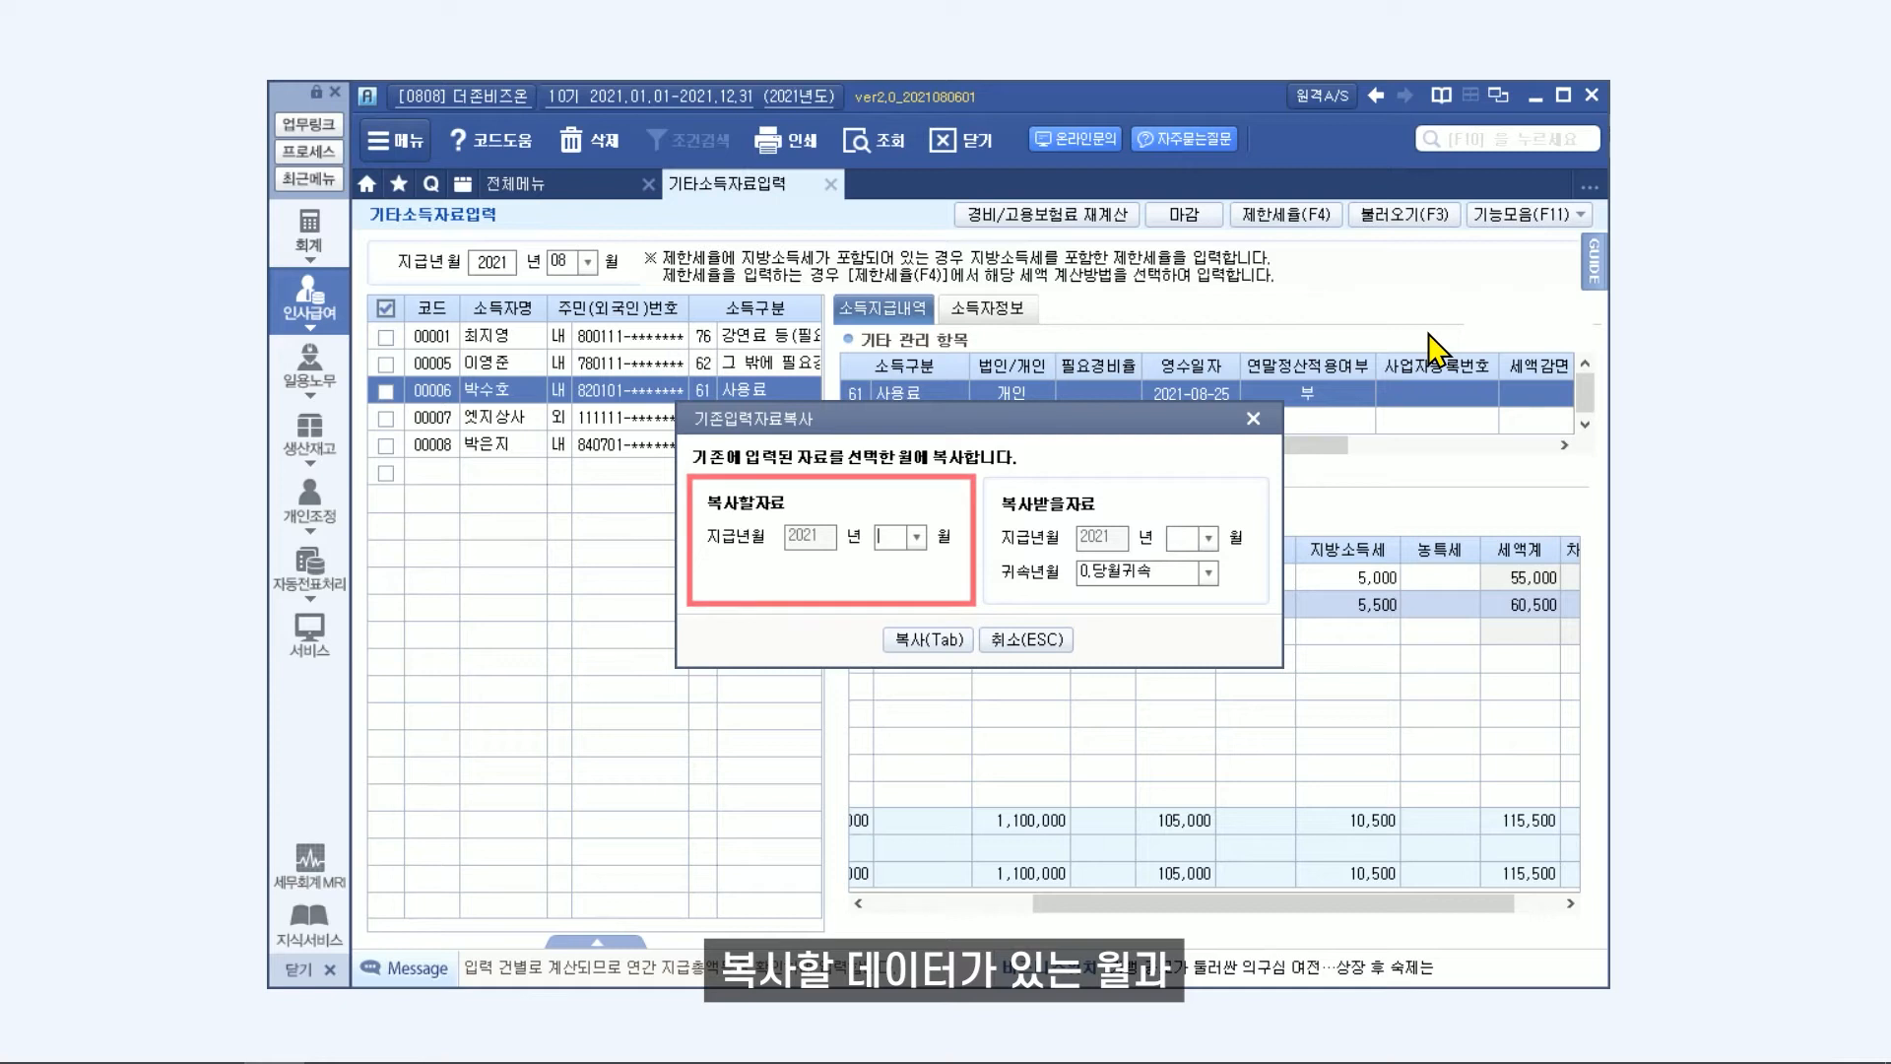
{"action": "left_click", "coordinate": [916, 540]}
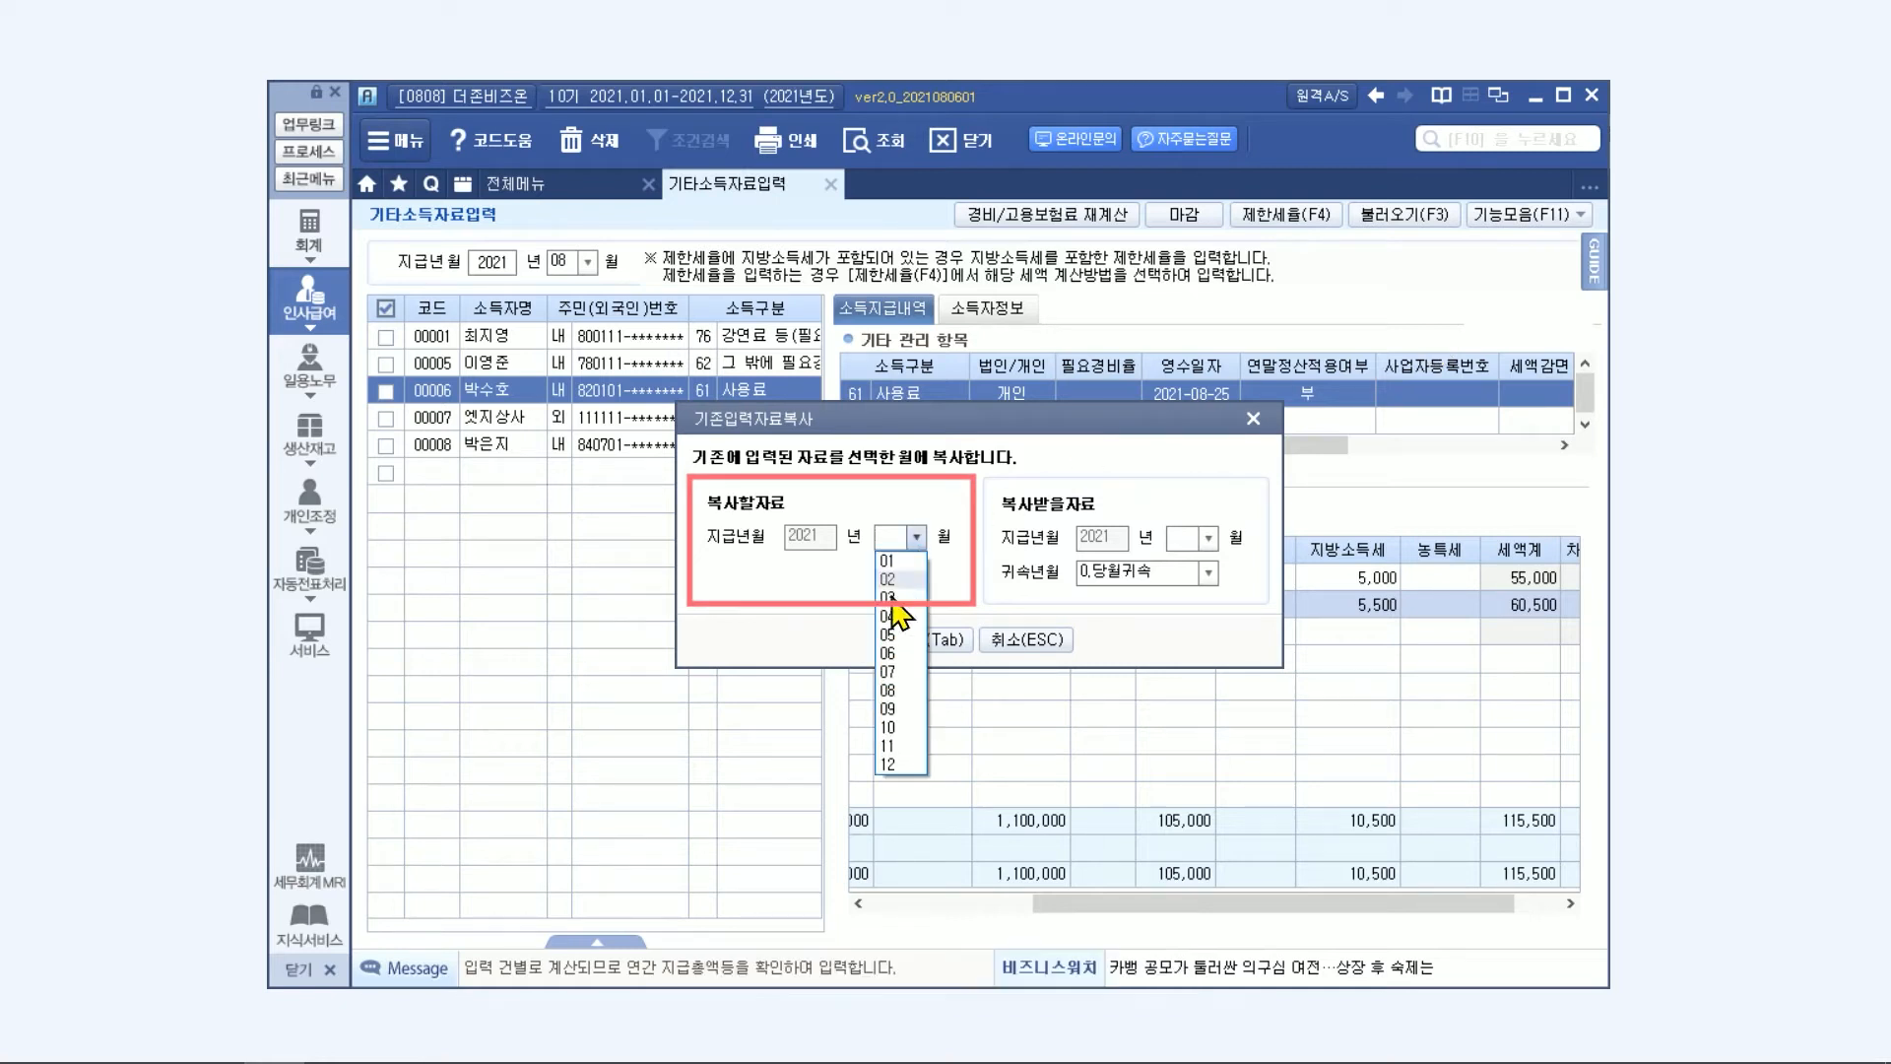
{"action": "left_click", "coordinate": [902, 694]}
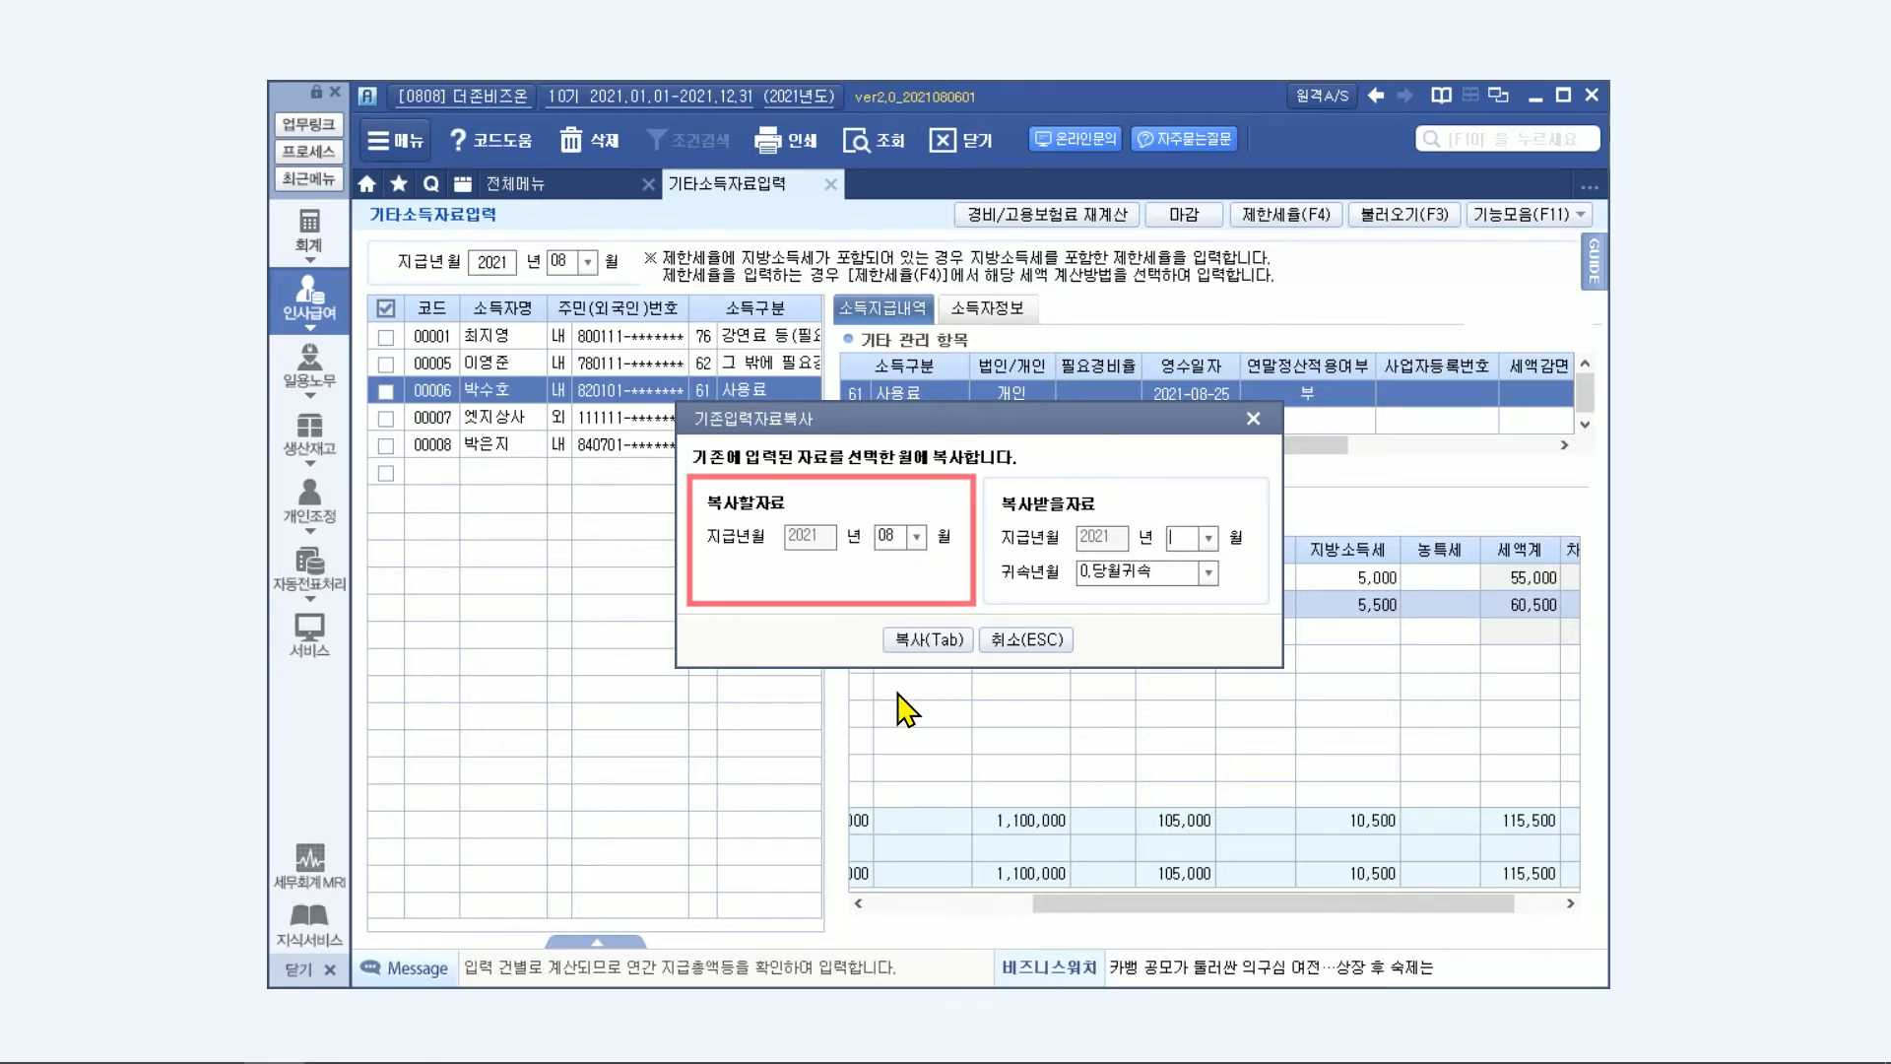
{"action": "left_click", "coordinate": [1208, 537]}
{"action": "left_click", "coordinate": [1182, 711]}
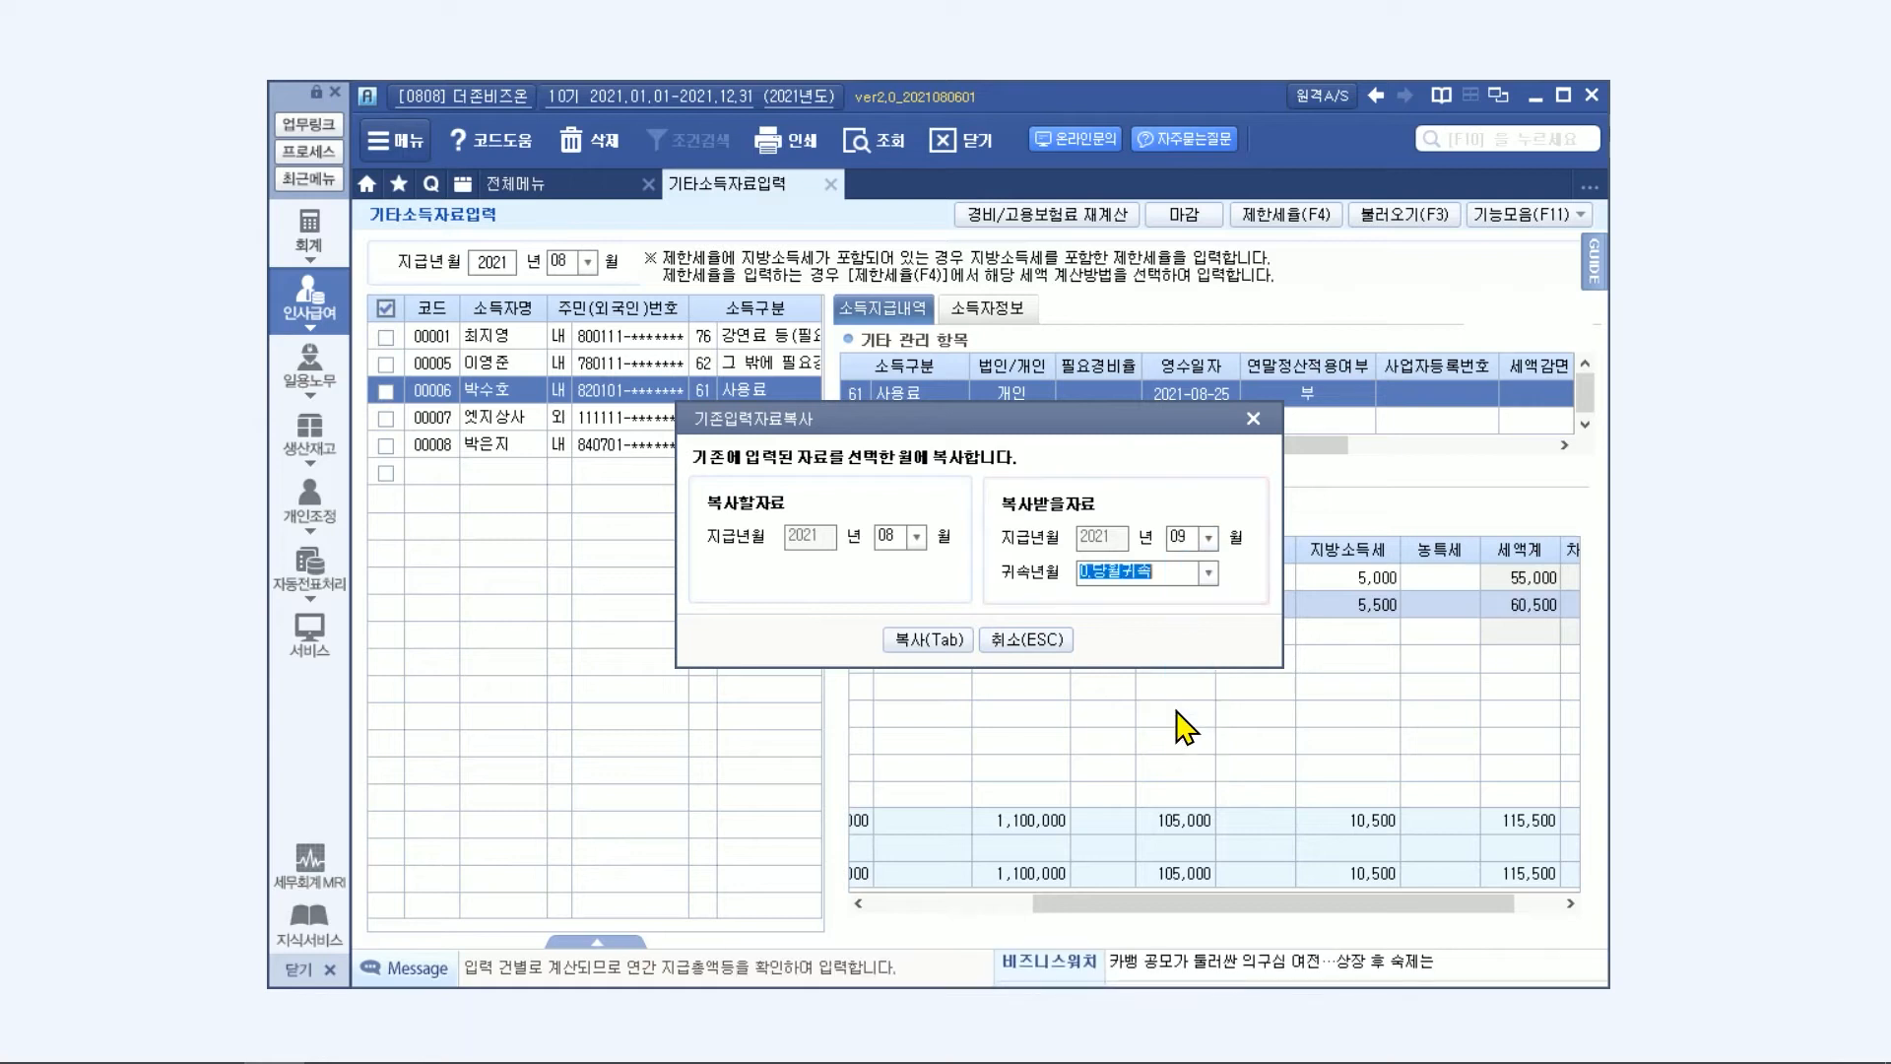
{"action": "left_click", "coordinate": [1209, 573]}
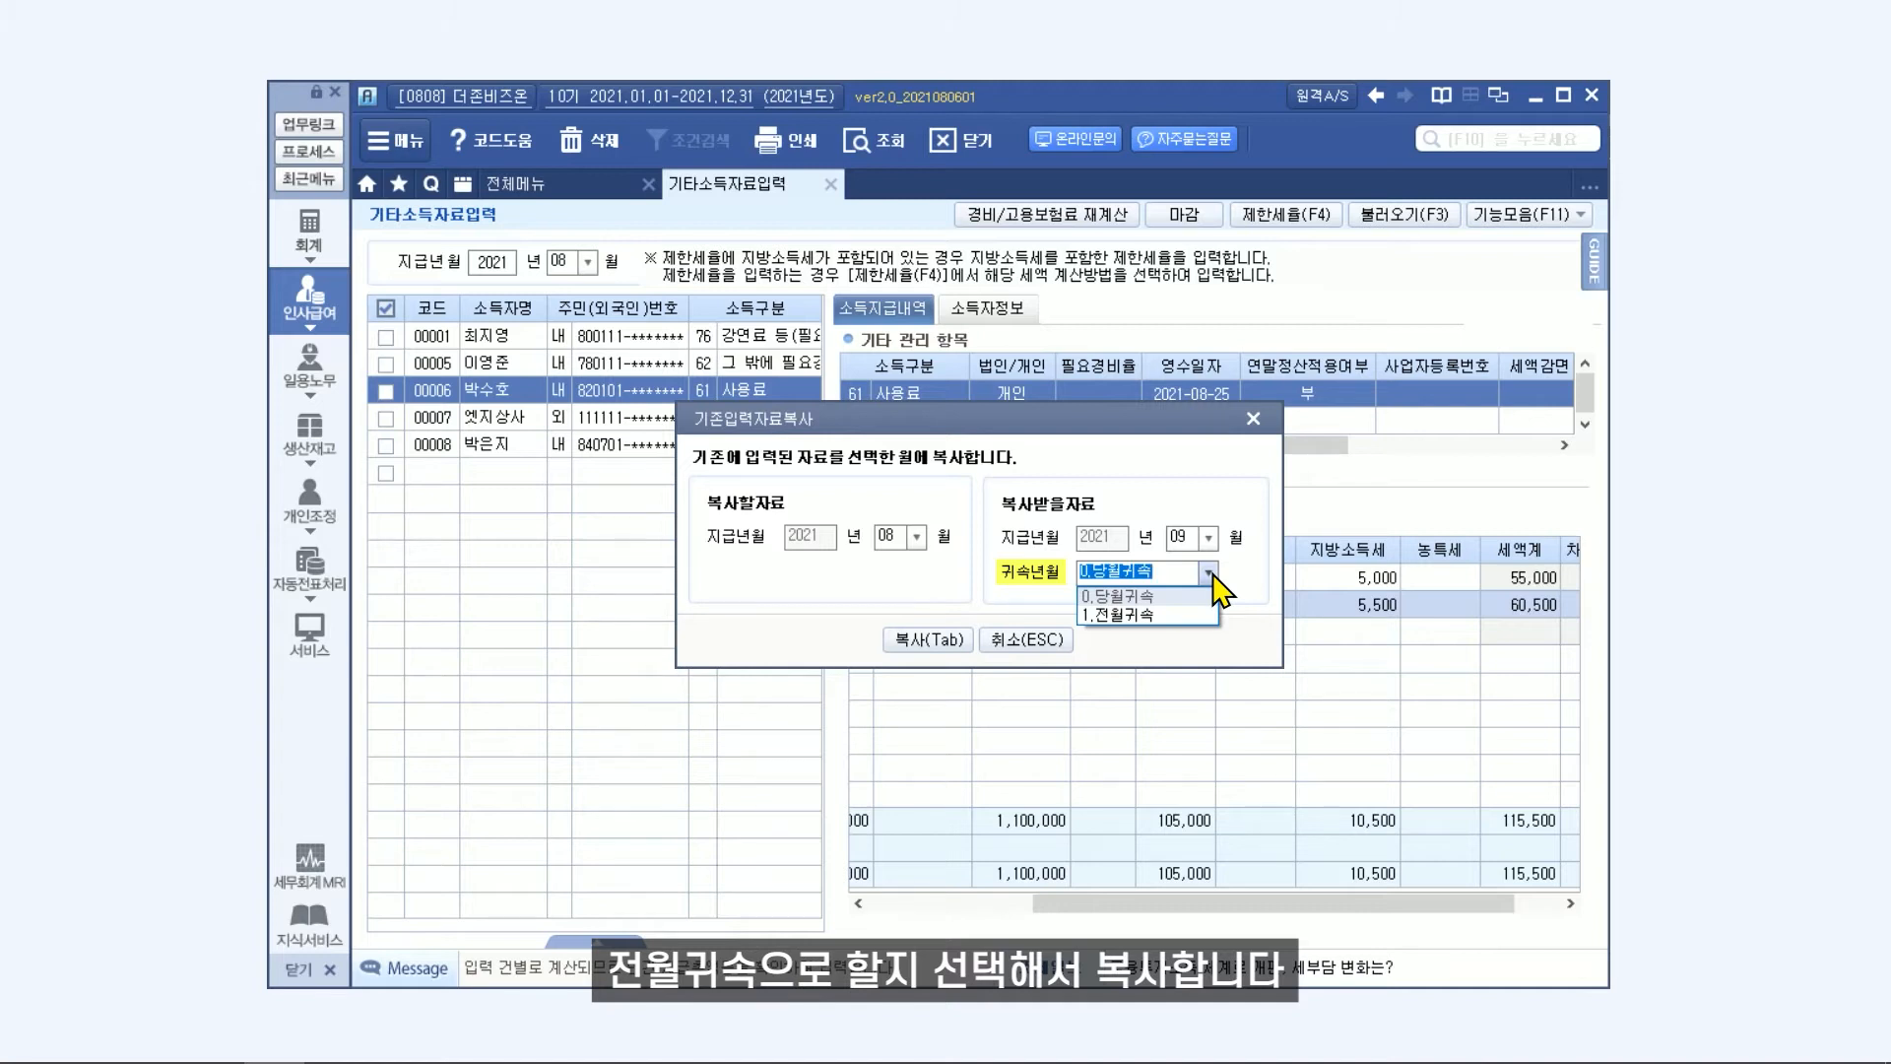
{"action": "left_click", "coordinate": [1199, 595]}
{"action": "left_click", "coordinate": [951, 656]}
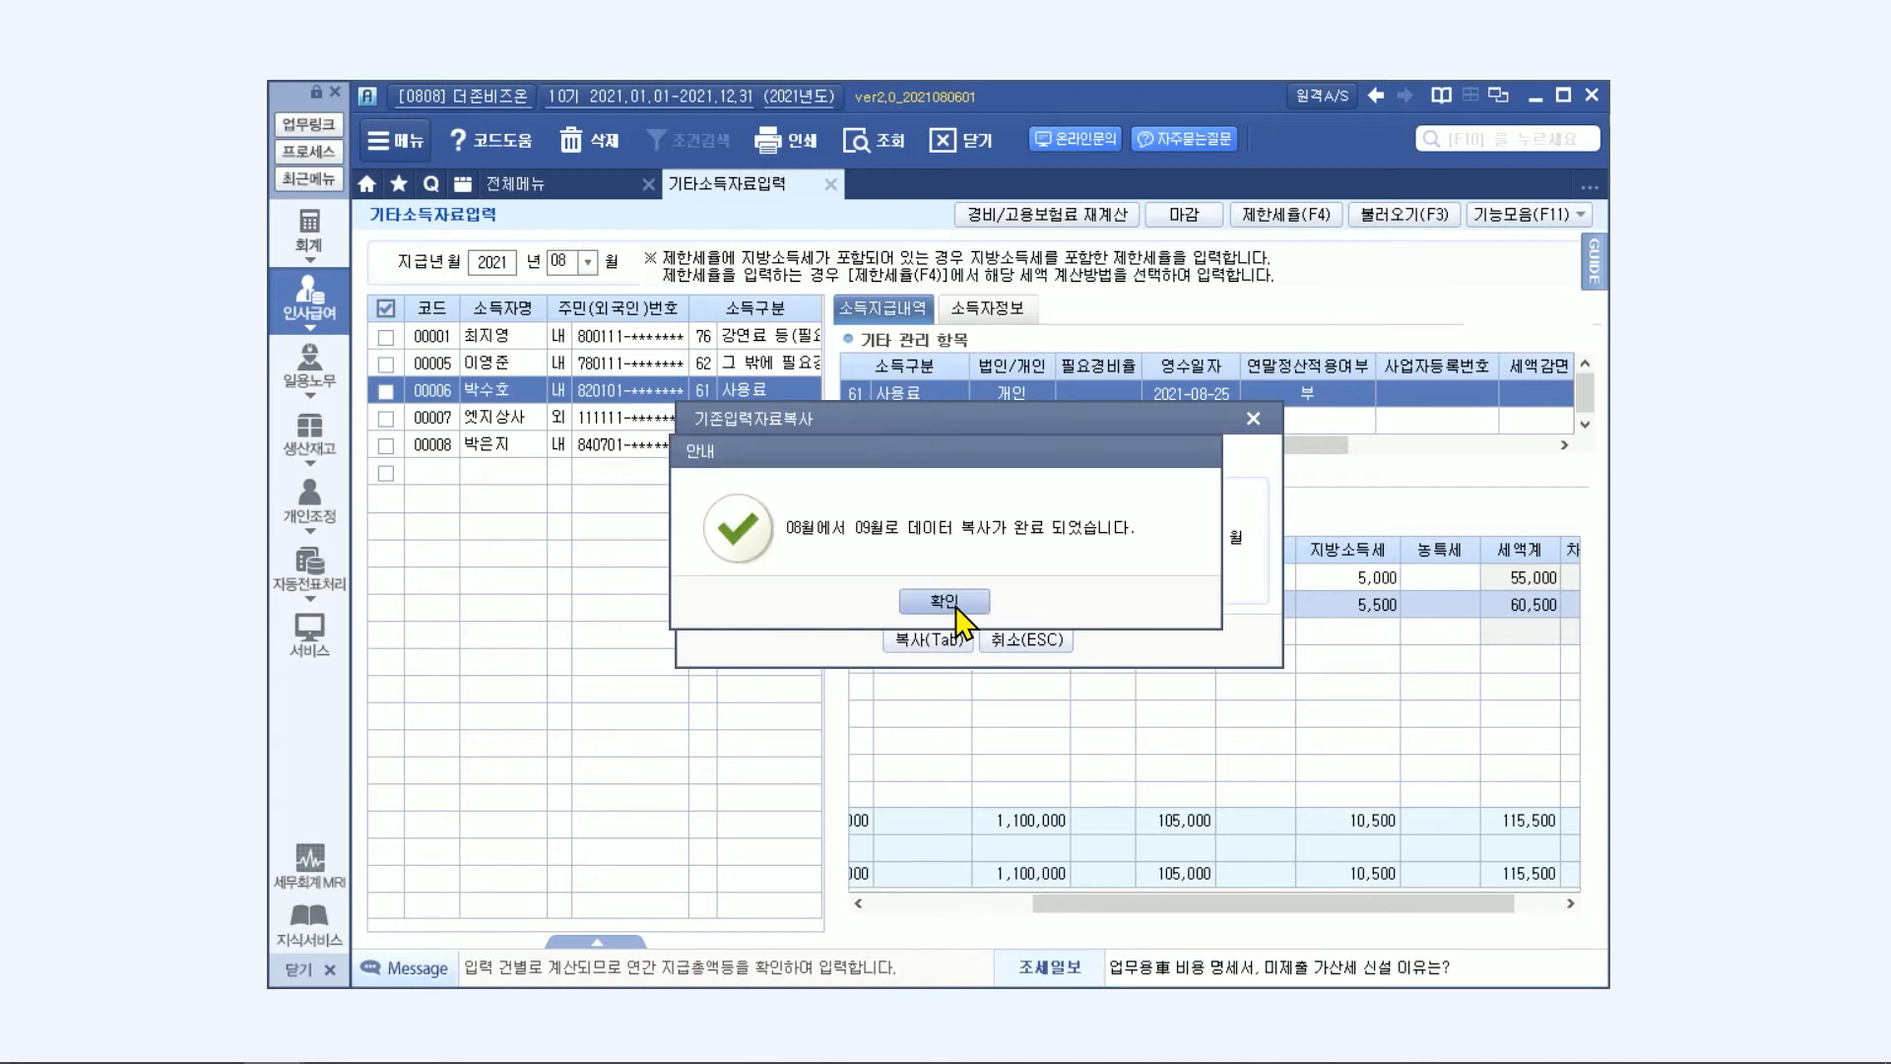
{"action": "left_click", "coordinate": [944, 602]}
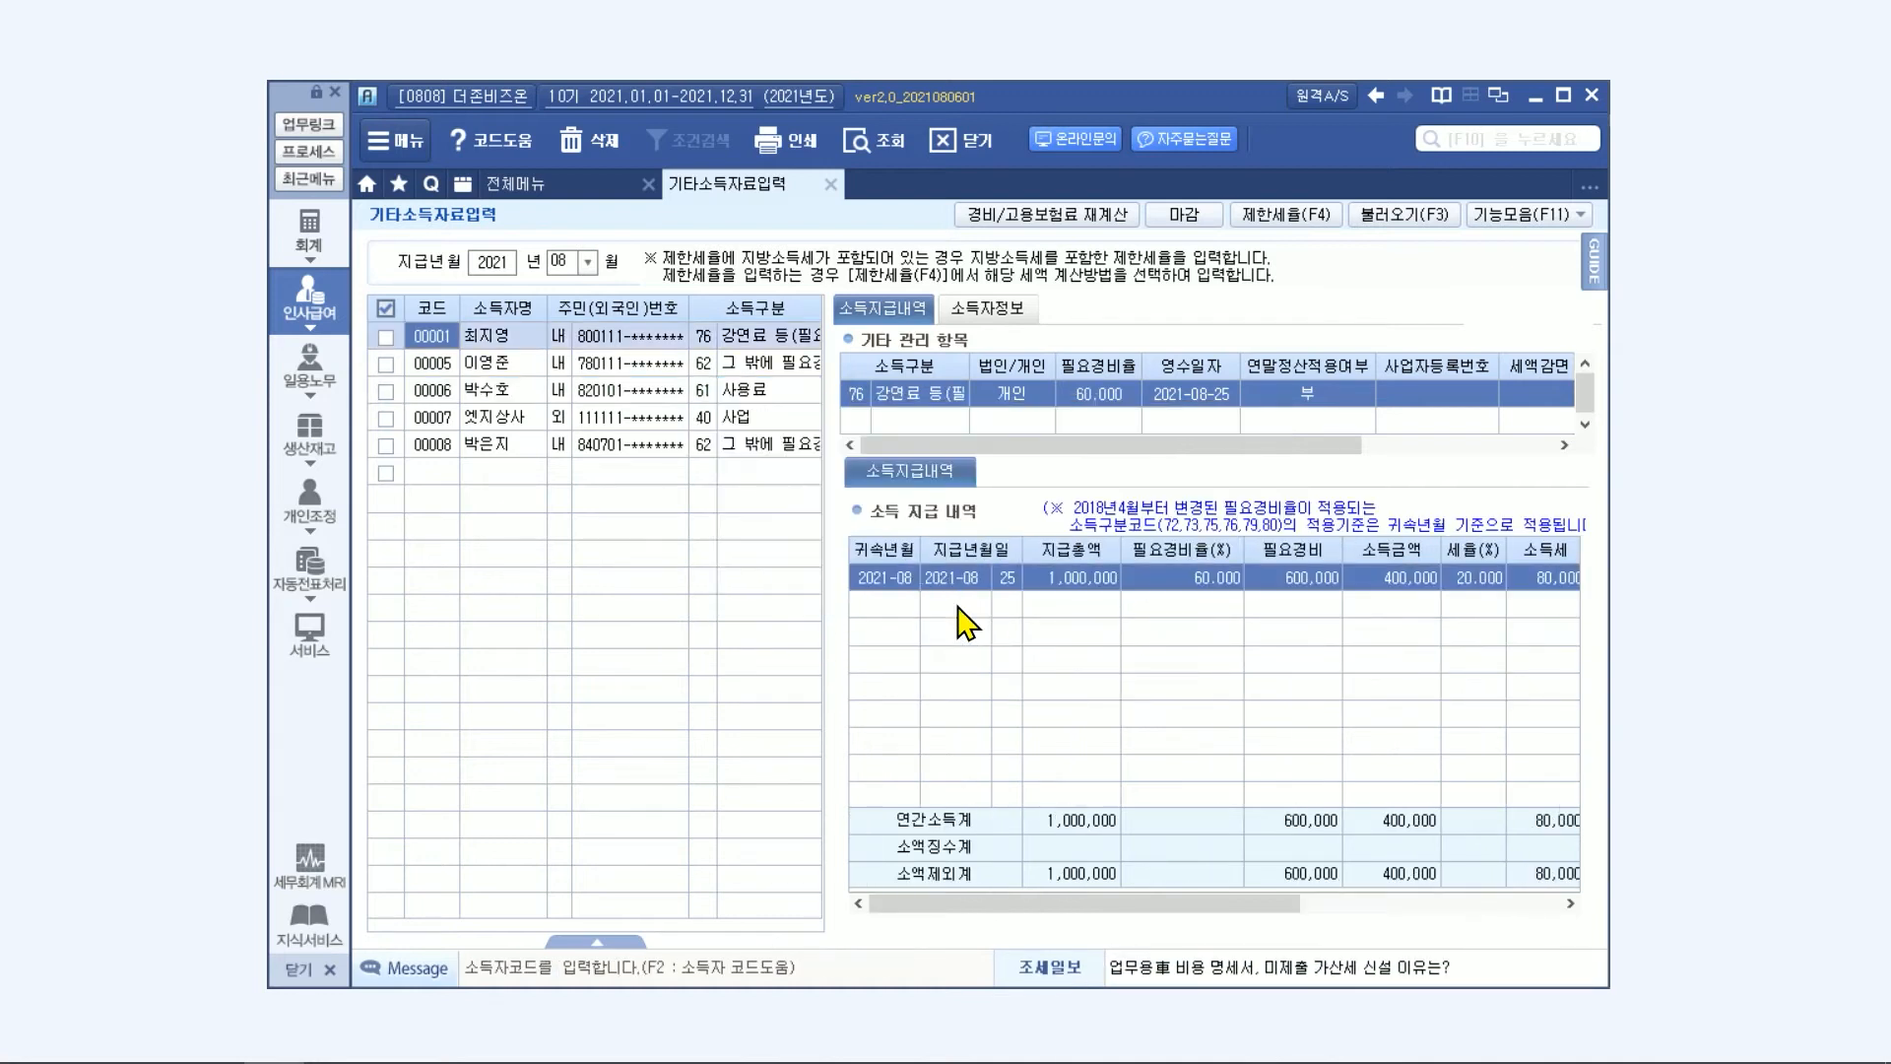
Switch 지급년월 to 2021-09 and check the copied payment details of the earners with codes 00001 to 00007.
{"action": "left_click", "coordinate": [588, 261]}
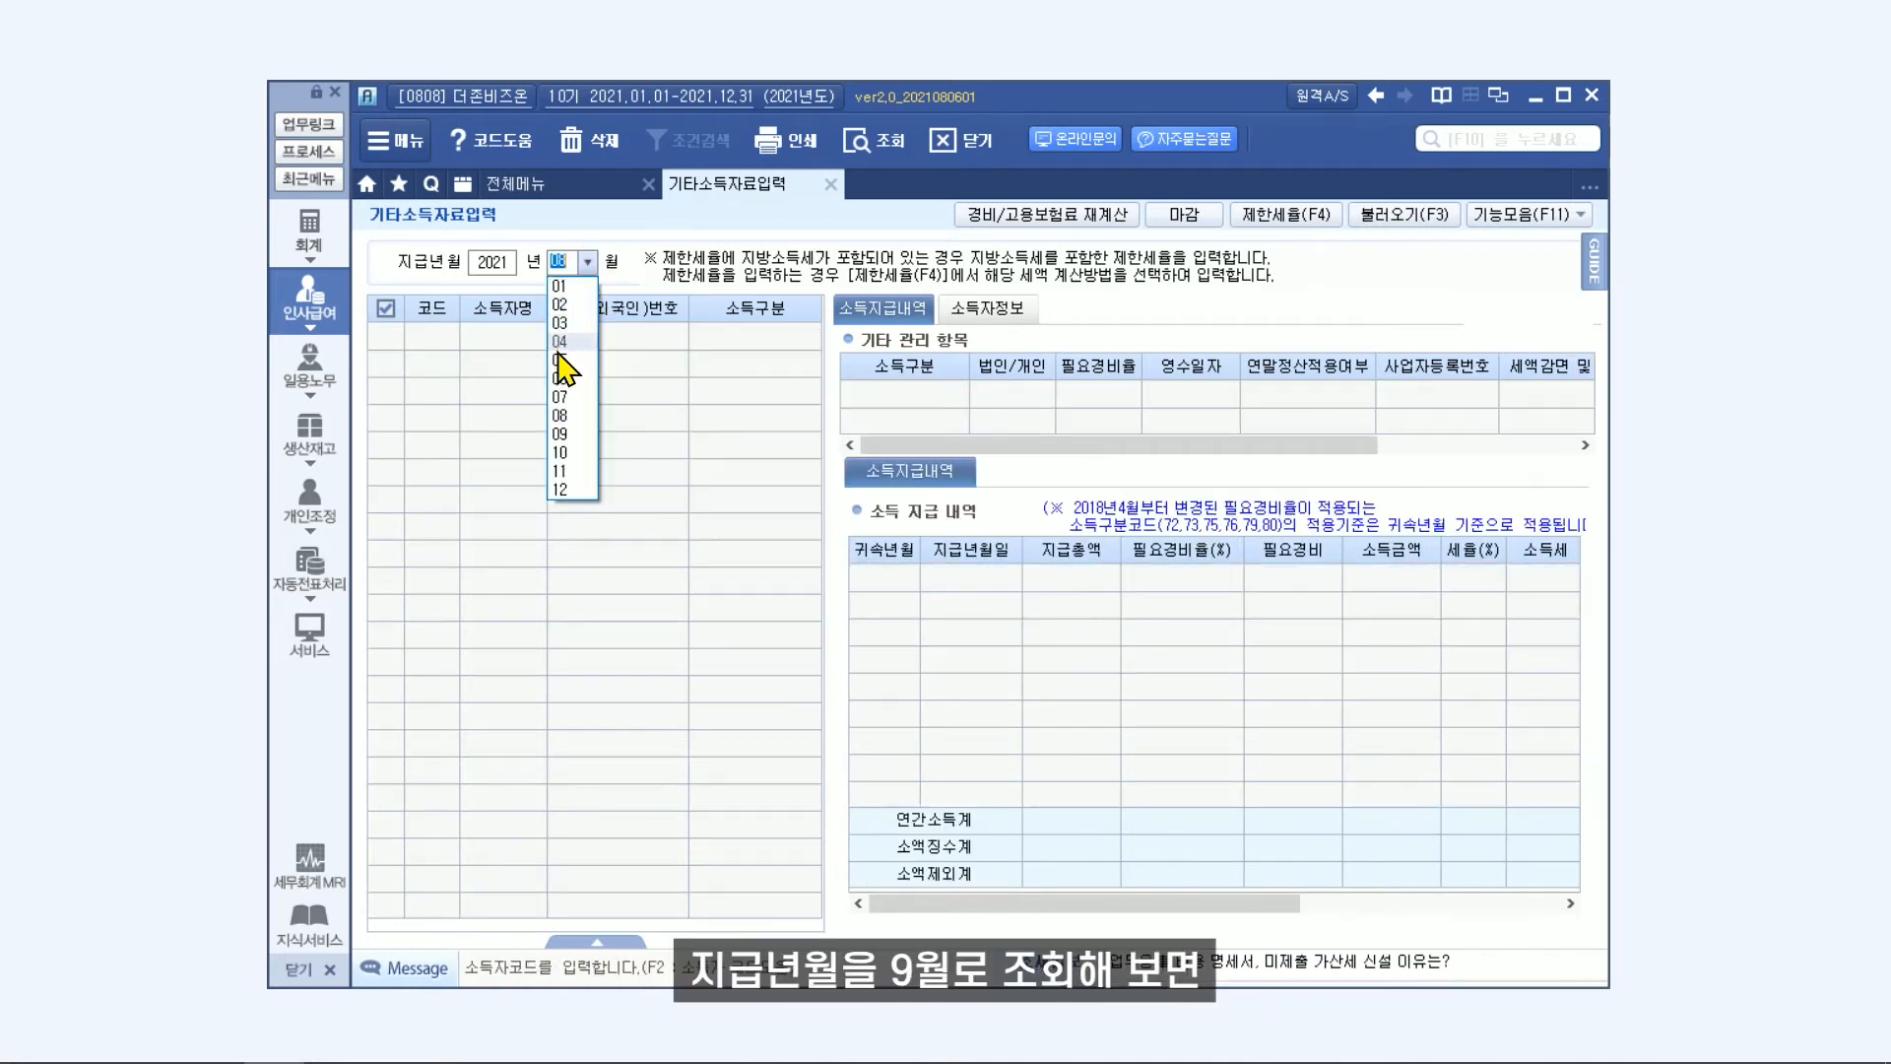
{"action": "left_click", "coordinate": [560, 434]}
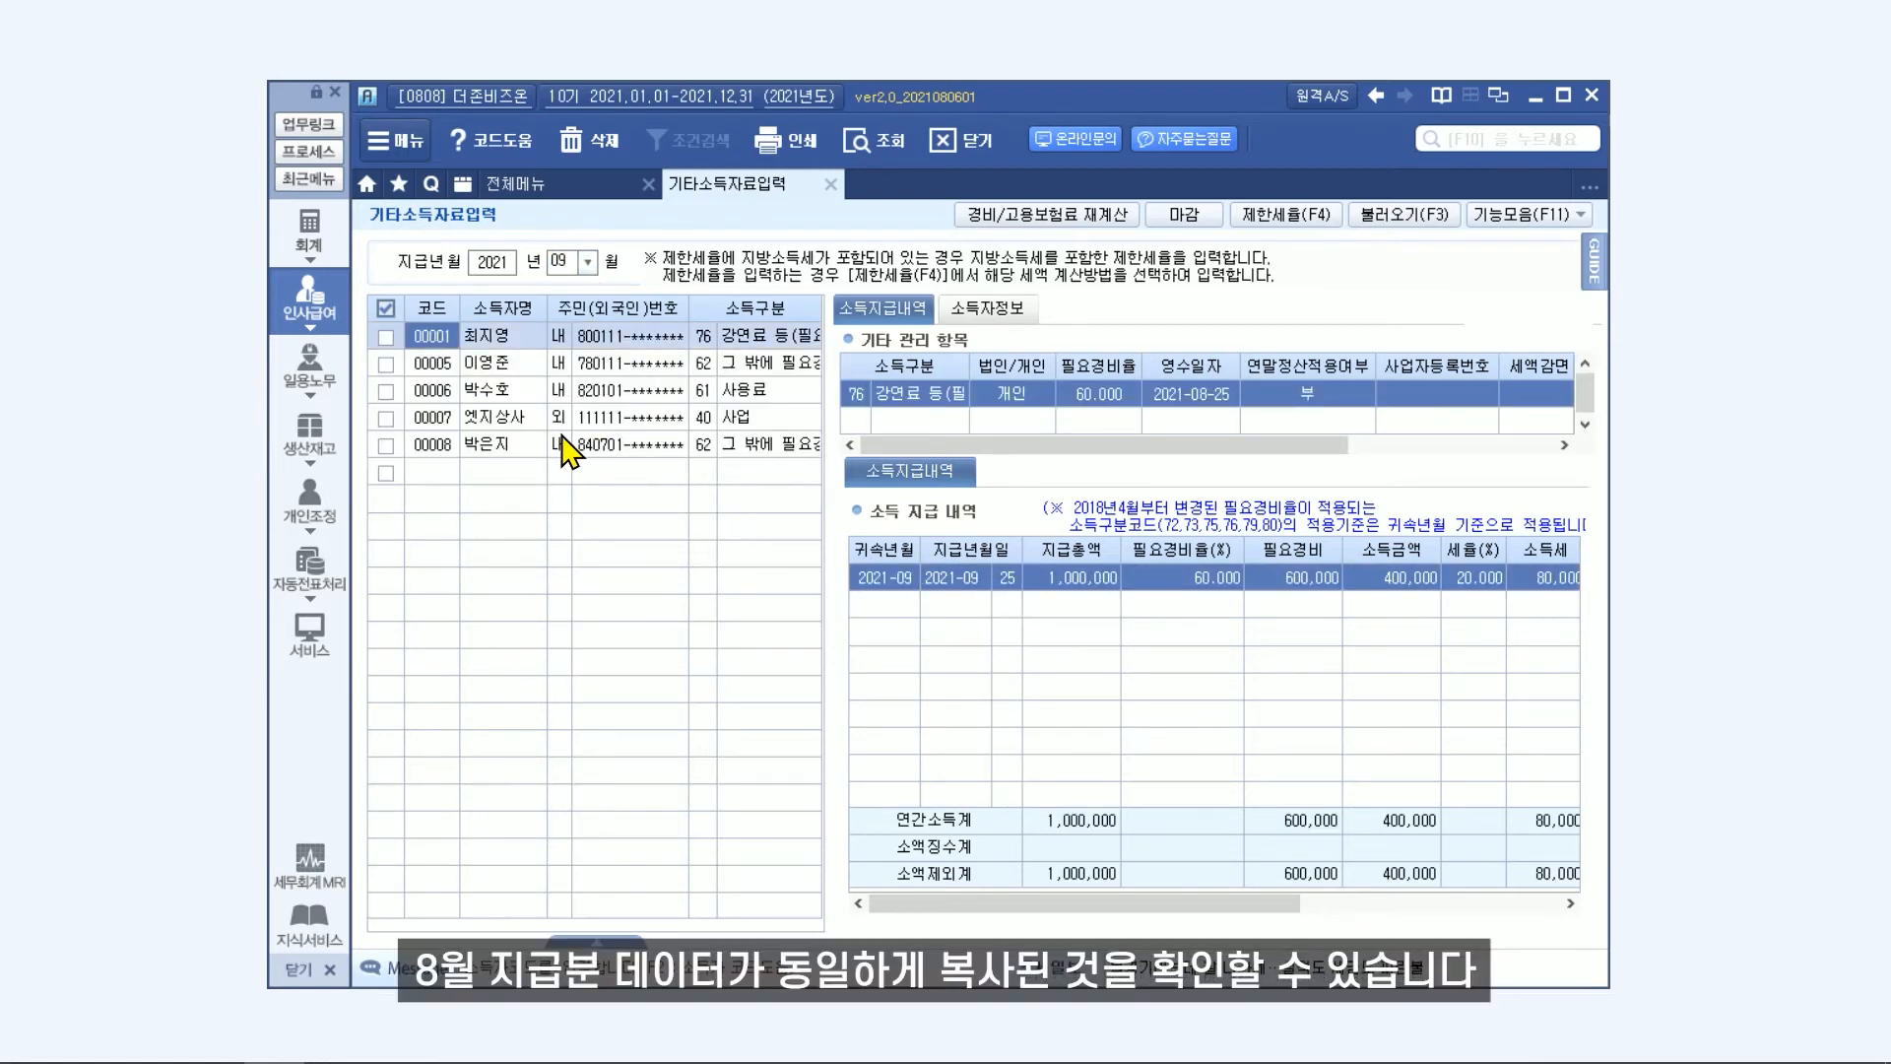
{"action": "left_click", "coordinate": [652, 364]}
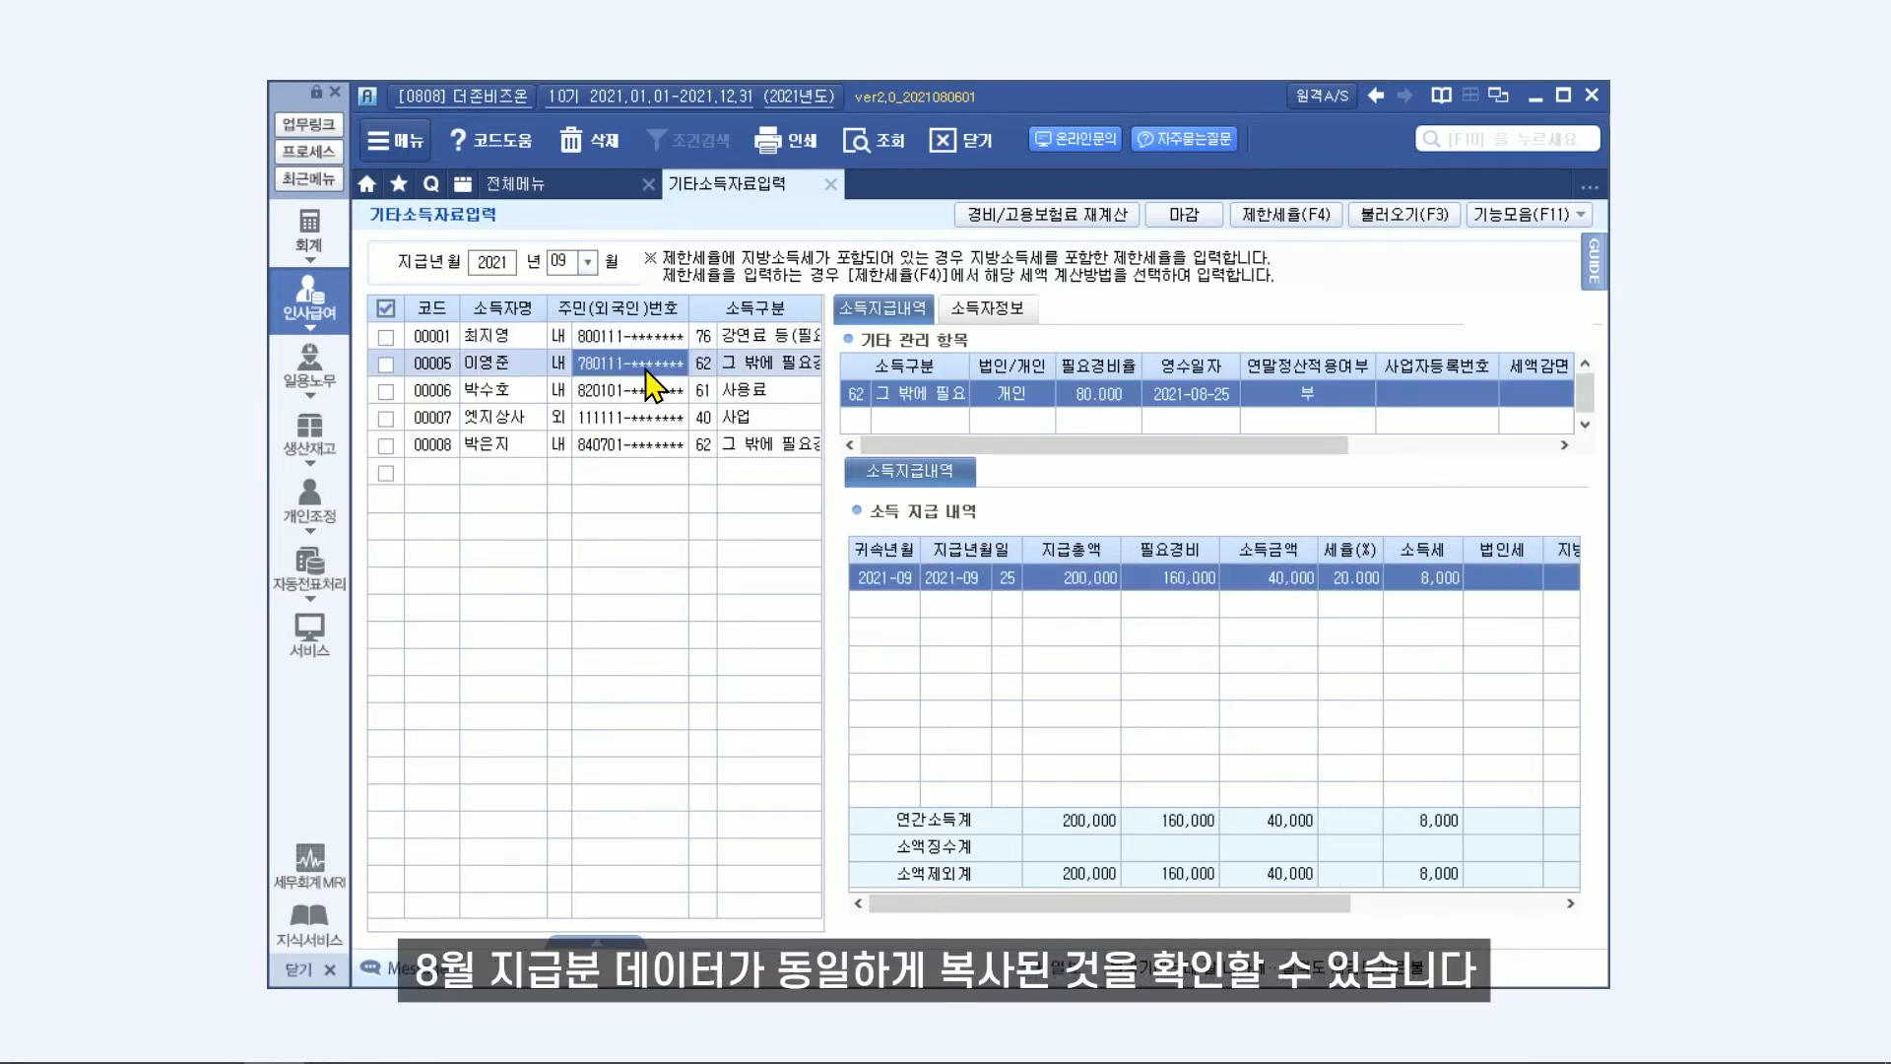
{"action": "left_click", "coordinate": [635, 399]}
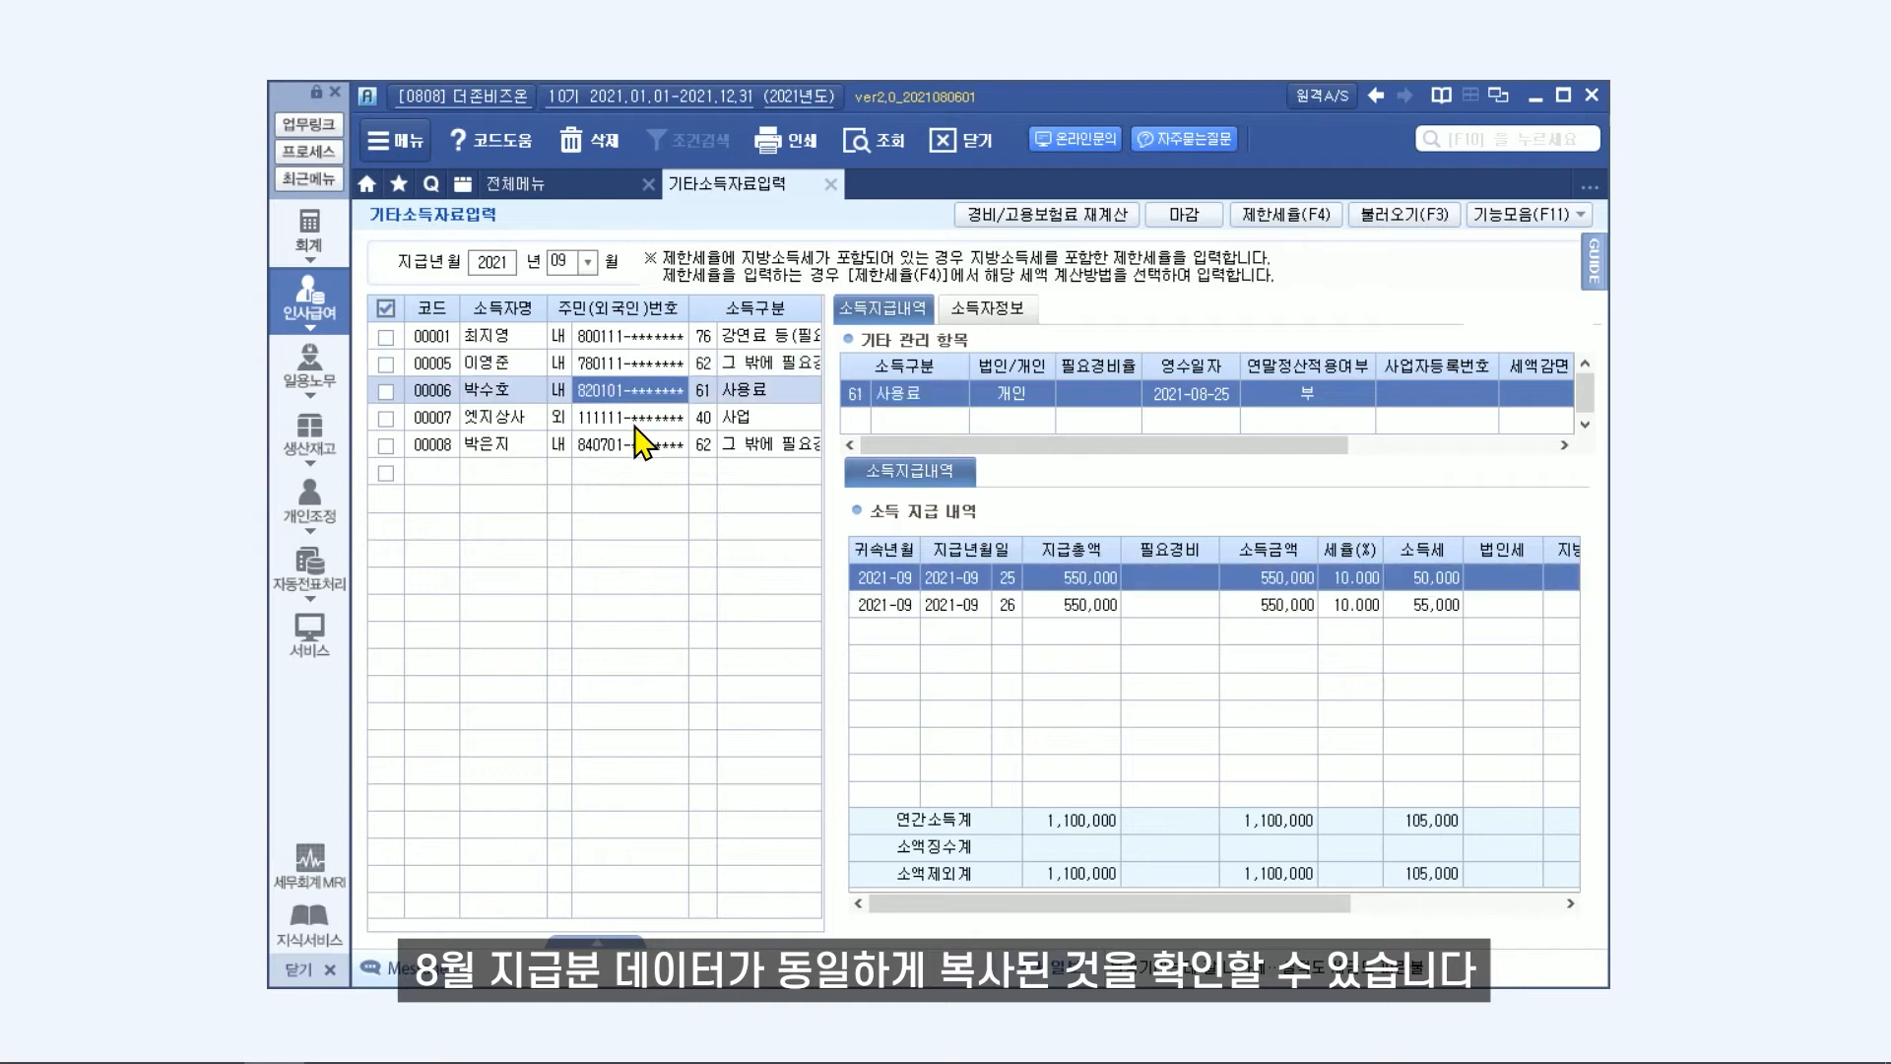
{"action": "left_click", "coordinate": [636, 422]}
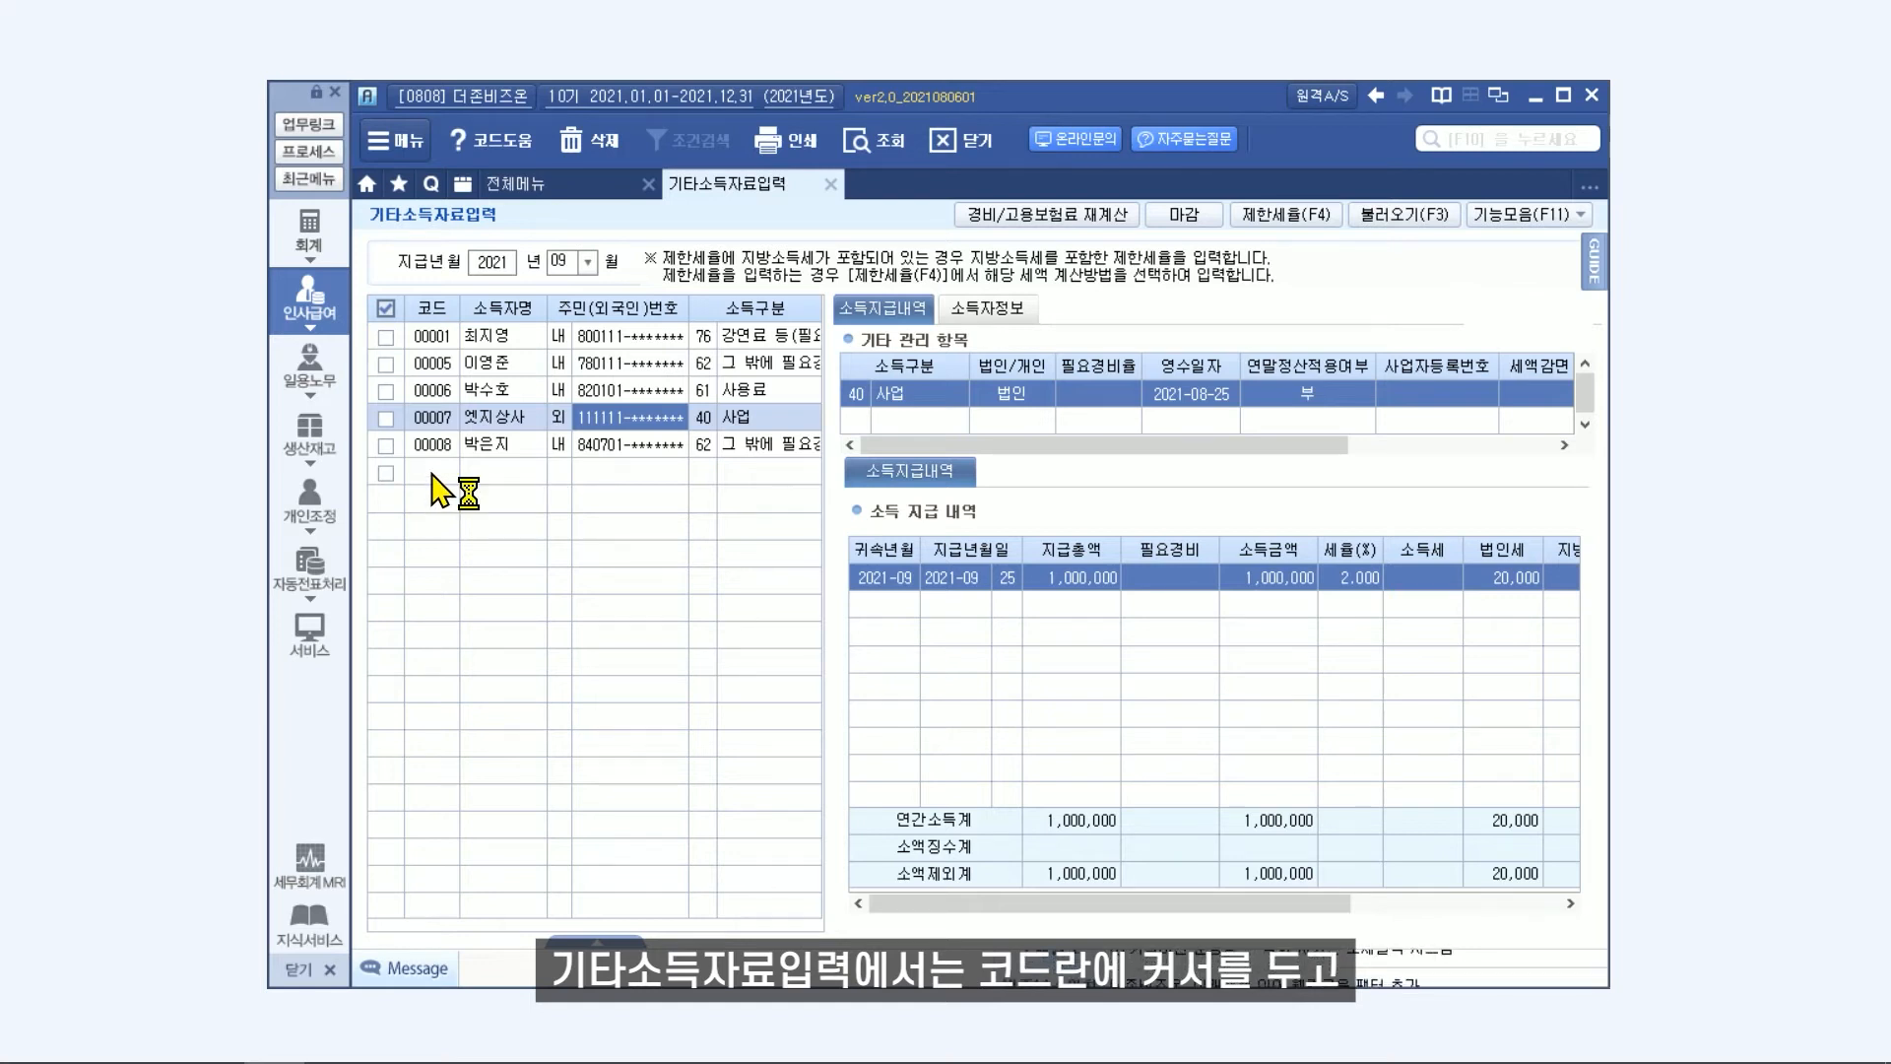
Bring up the 사원추가 form from the empty code row and cancel it, and set the 코드부여 method to 0. 직접부여.
{"action": "type", "text": "+"}
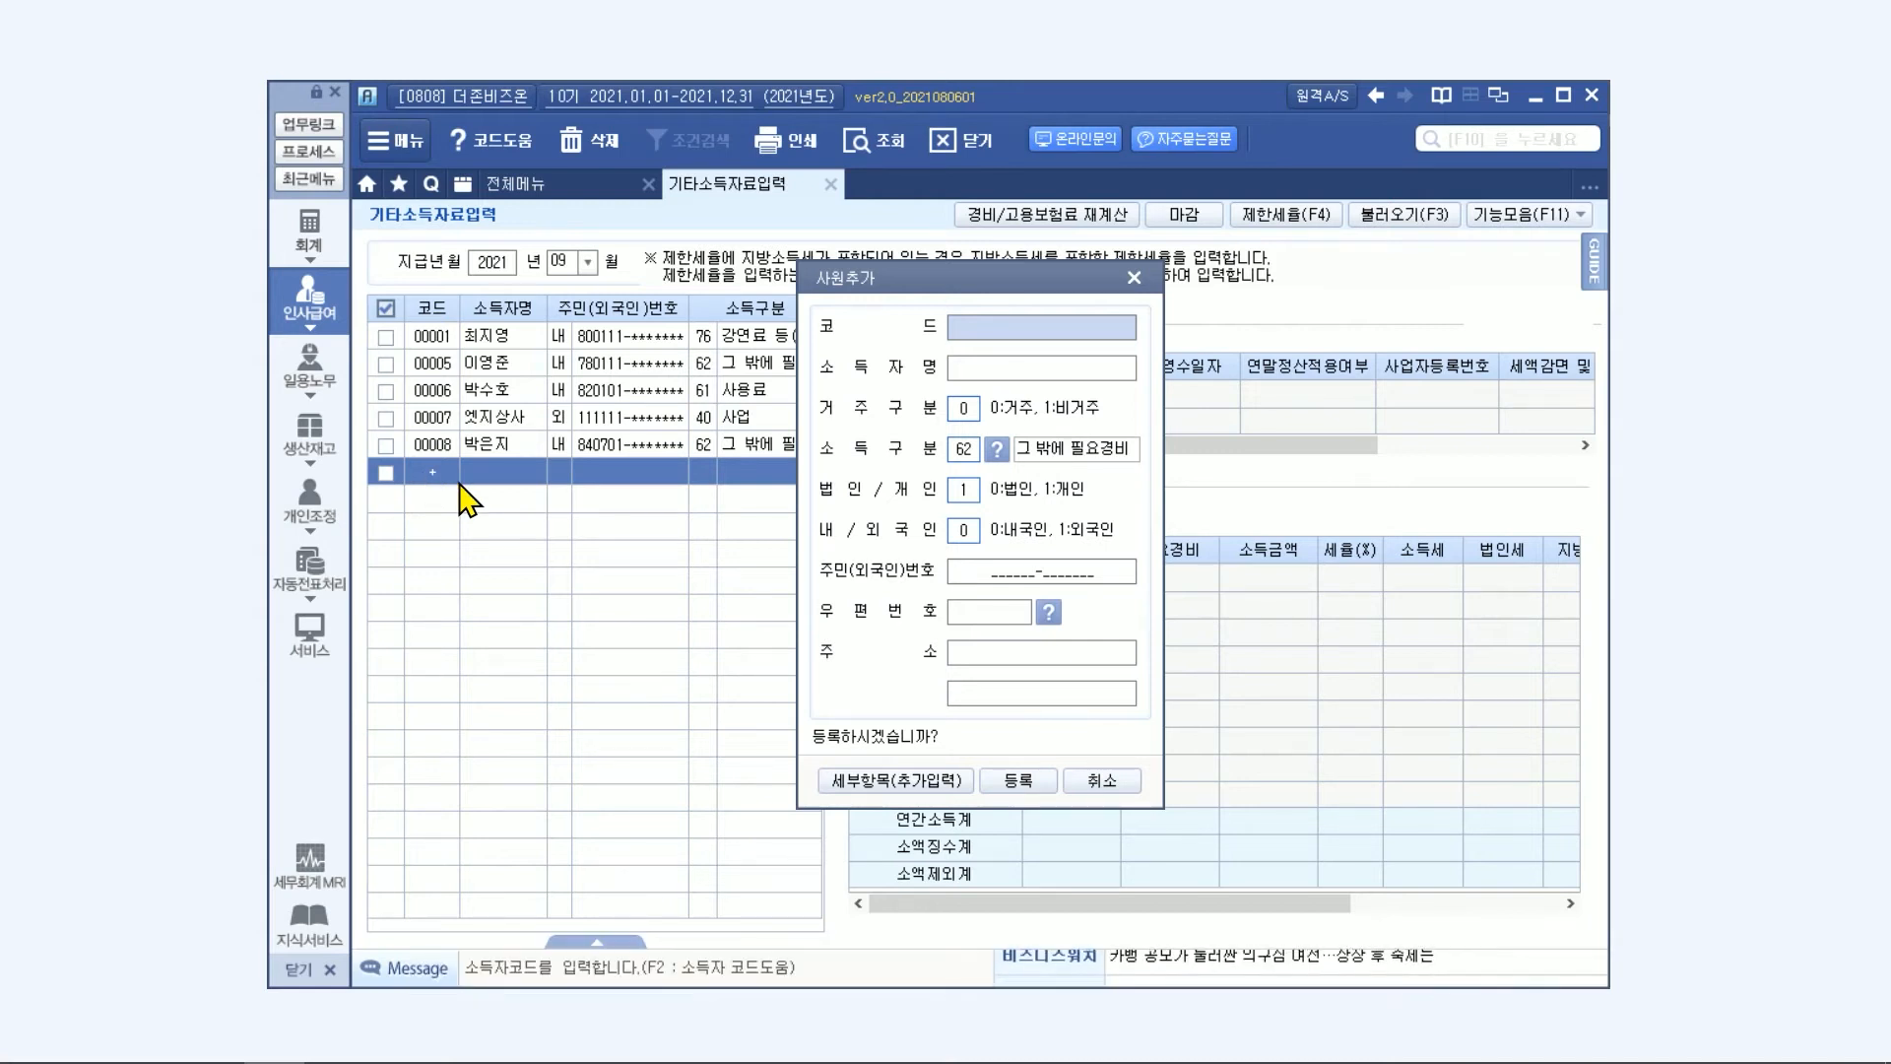
{"action": "left_click", "coordinate": [1109, 780]}
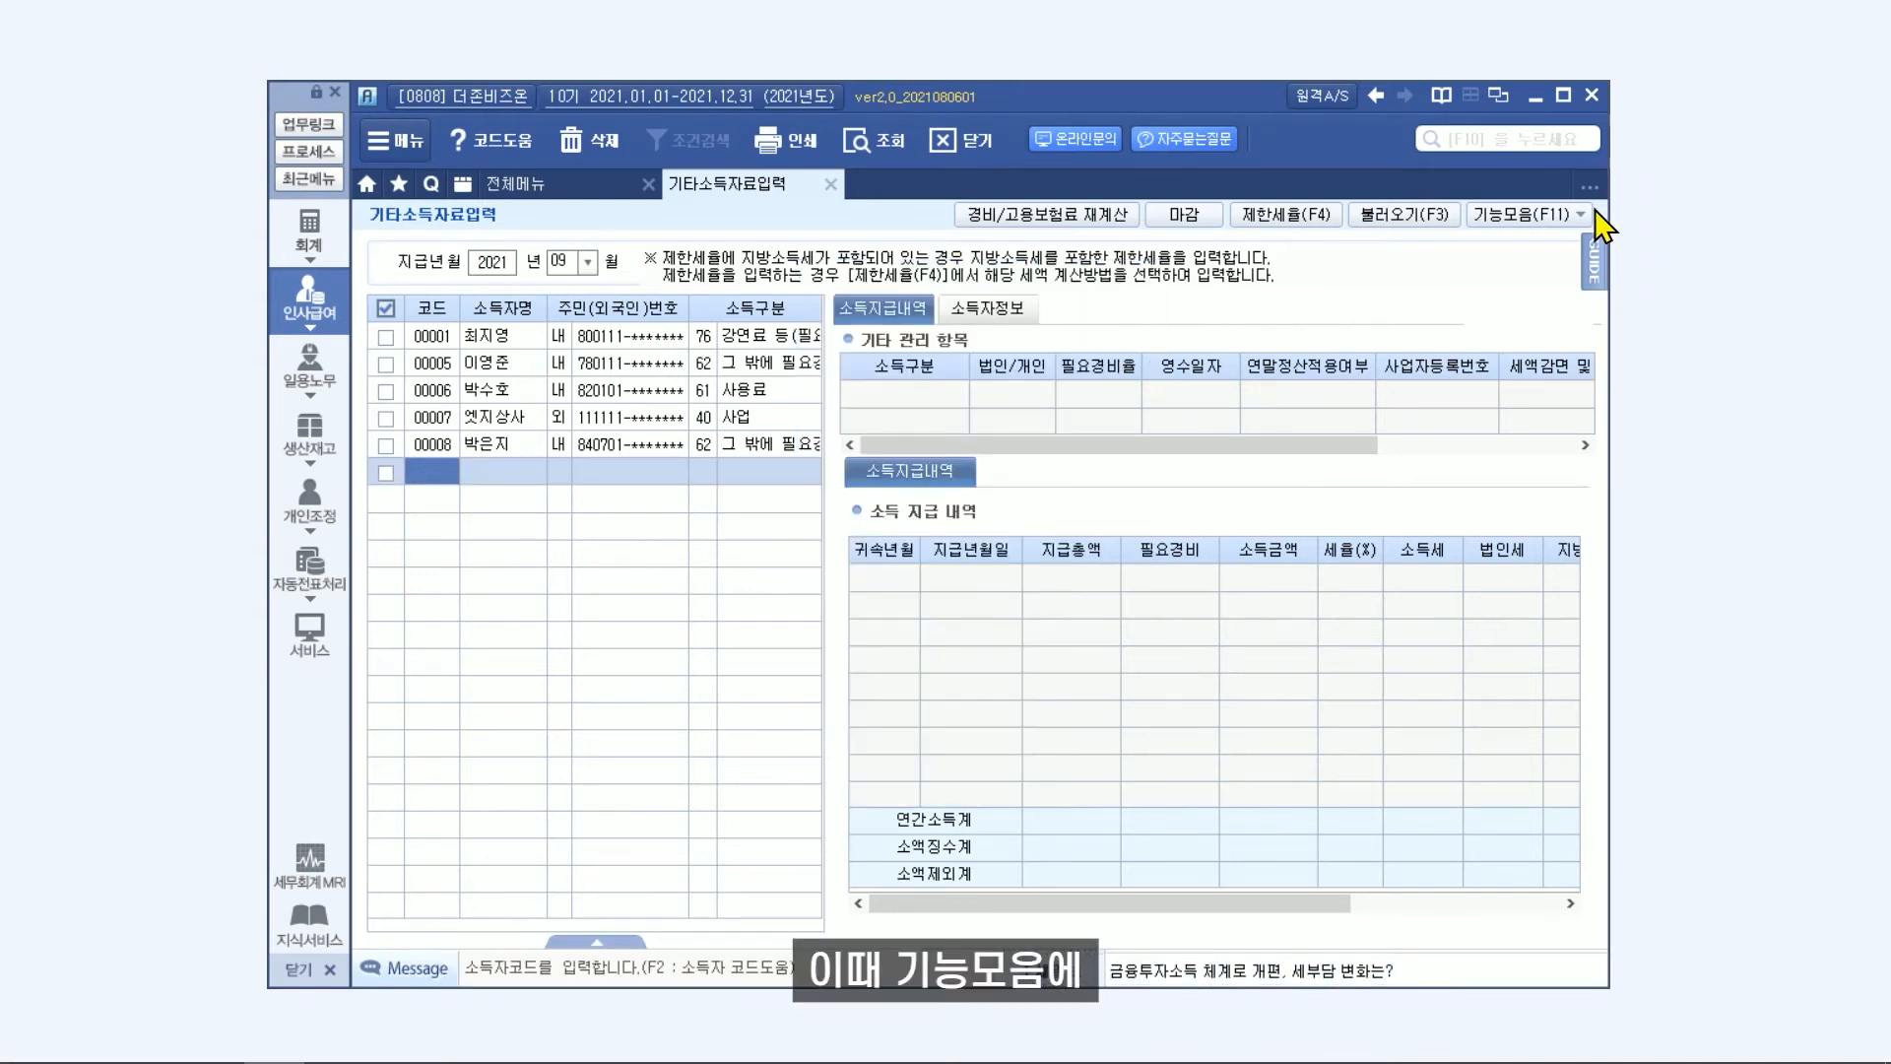
{"action": "left_click", "coordinate": [1576, 214]}
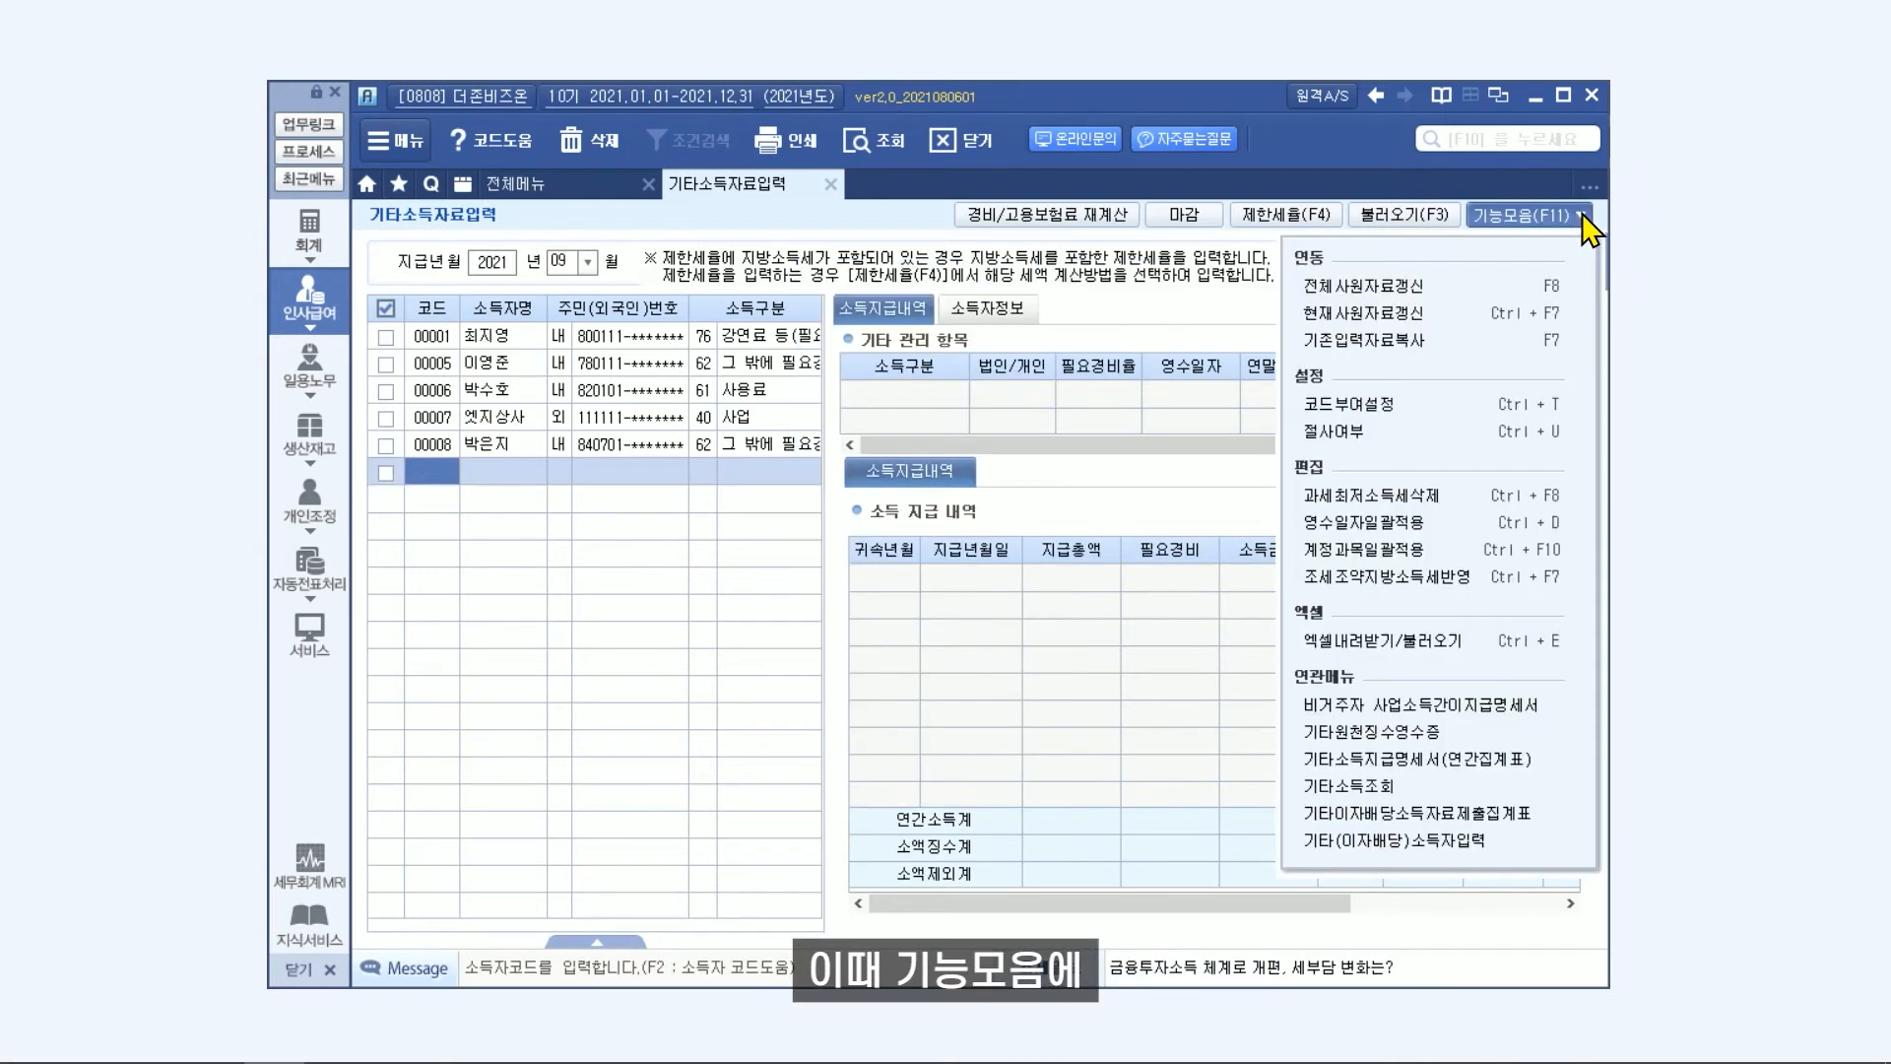
{"action": "left_click", "coordinate": [1414, 412]}
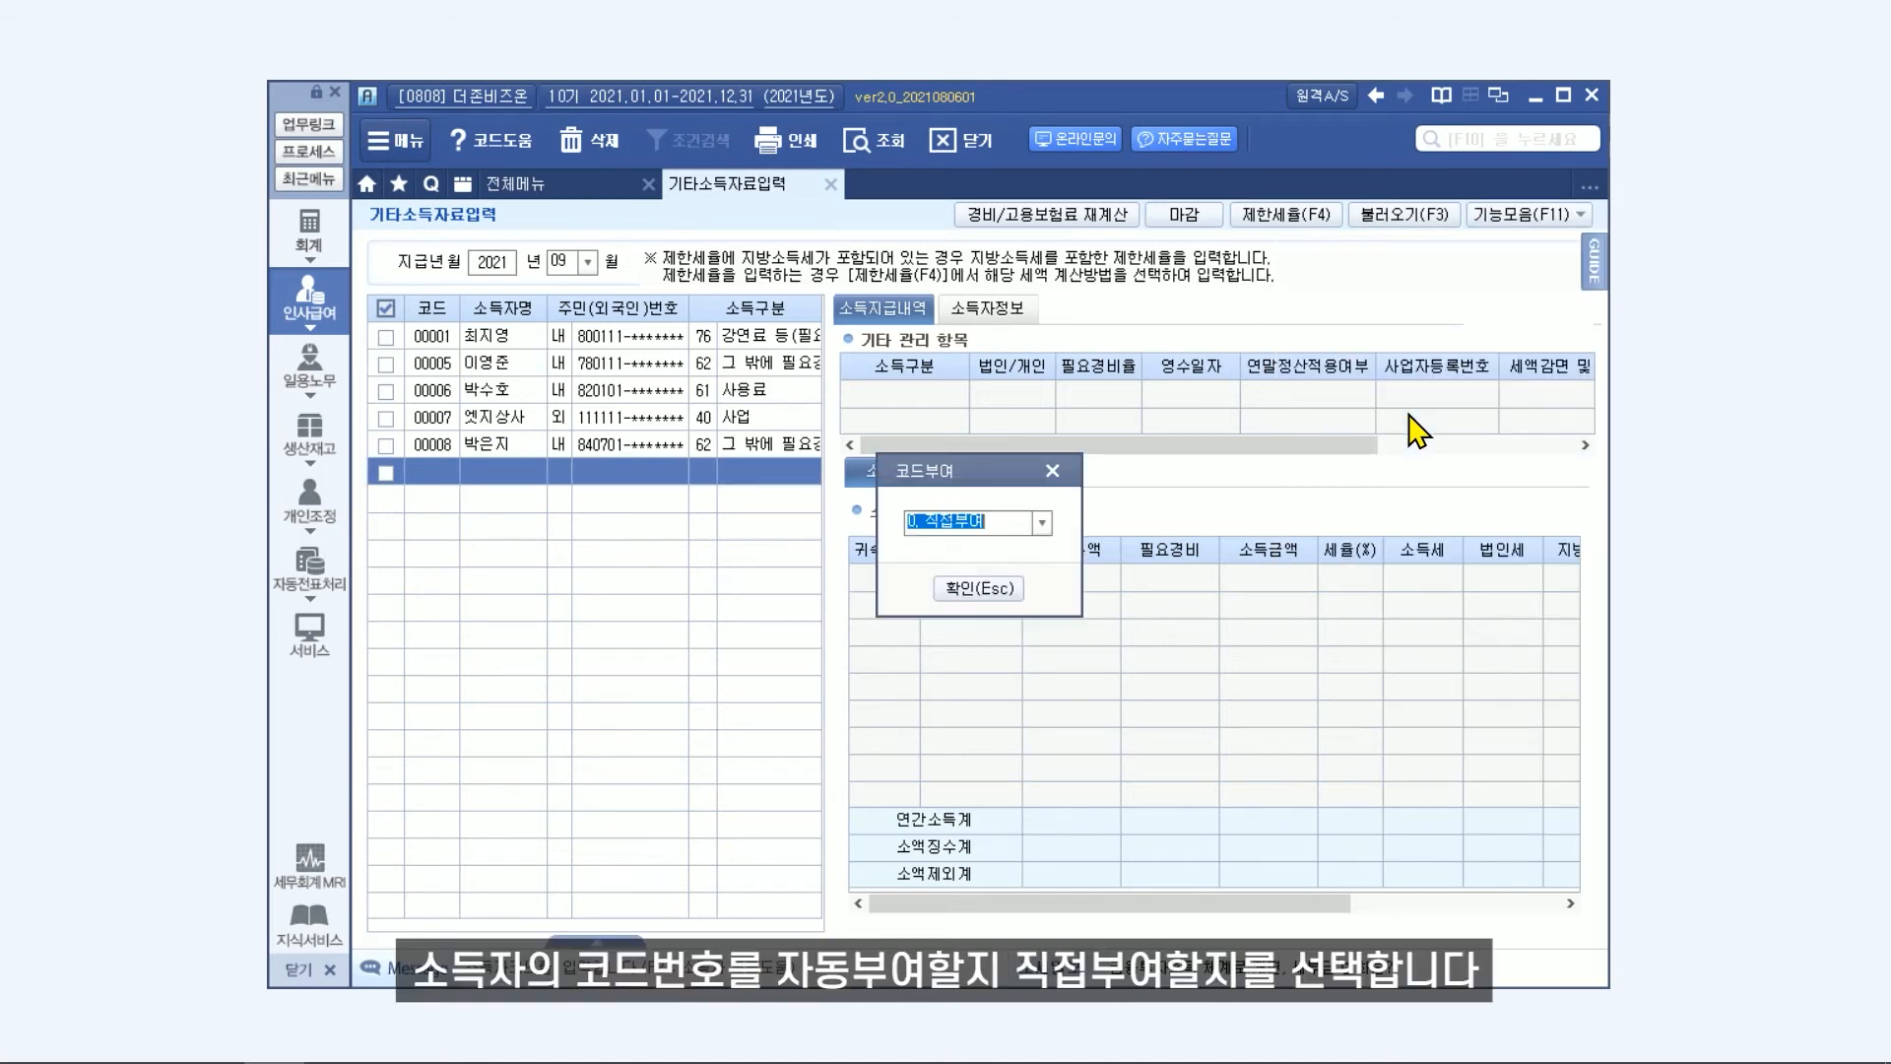
{"action": "left_click", "coordinate": [1042, 522]}
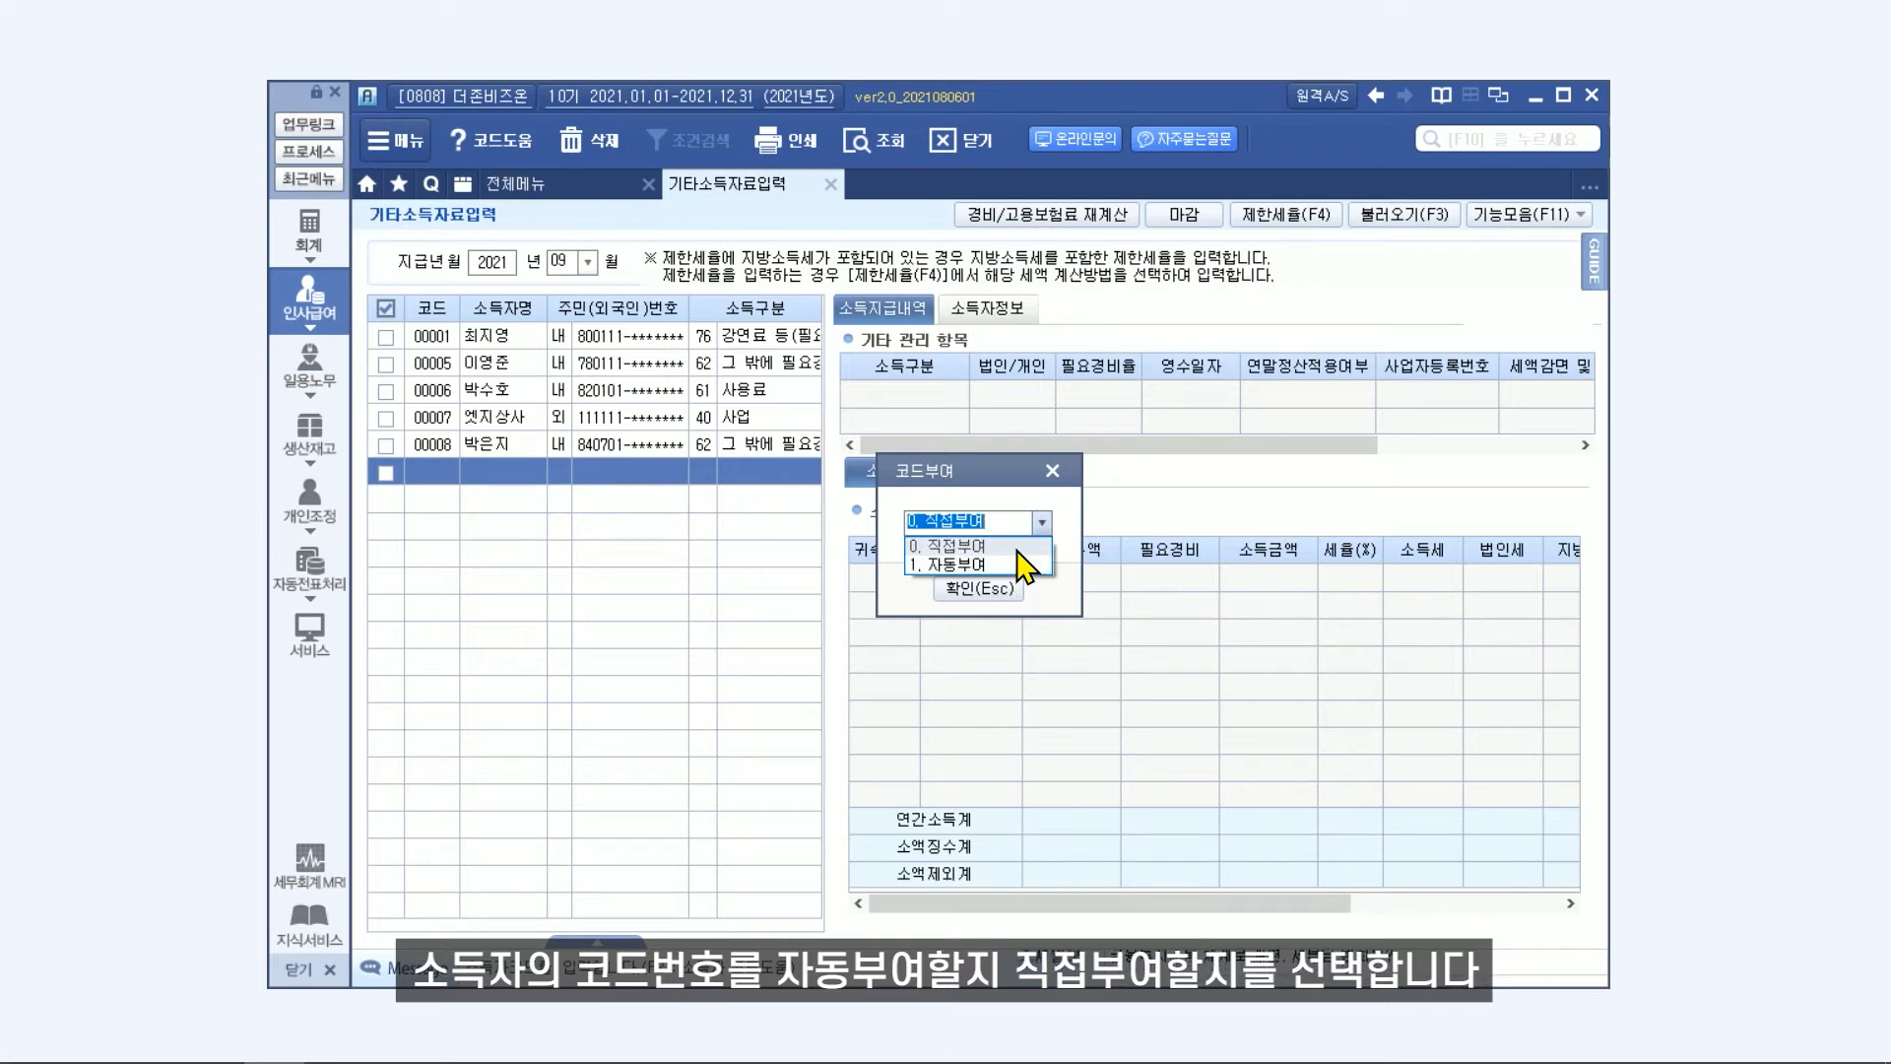
{"action": "left_click", "coordinate": [1018, 547]}
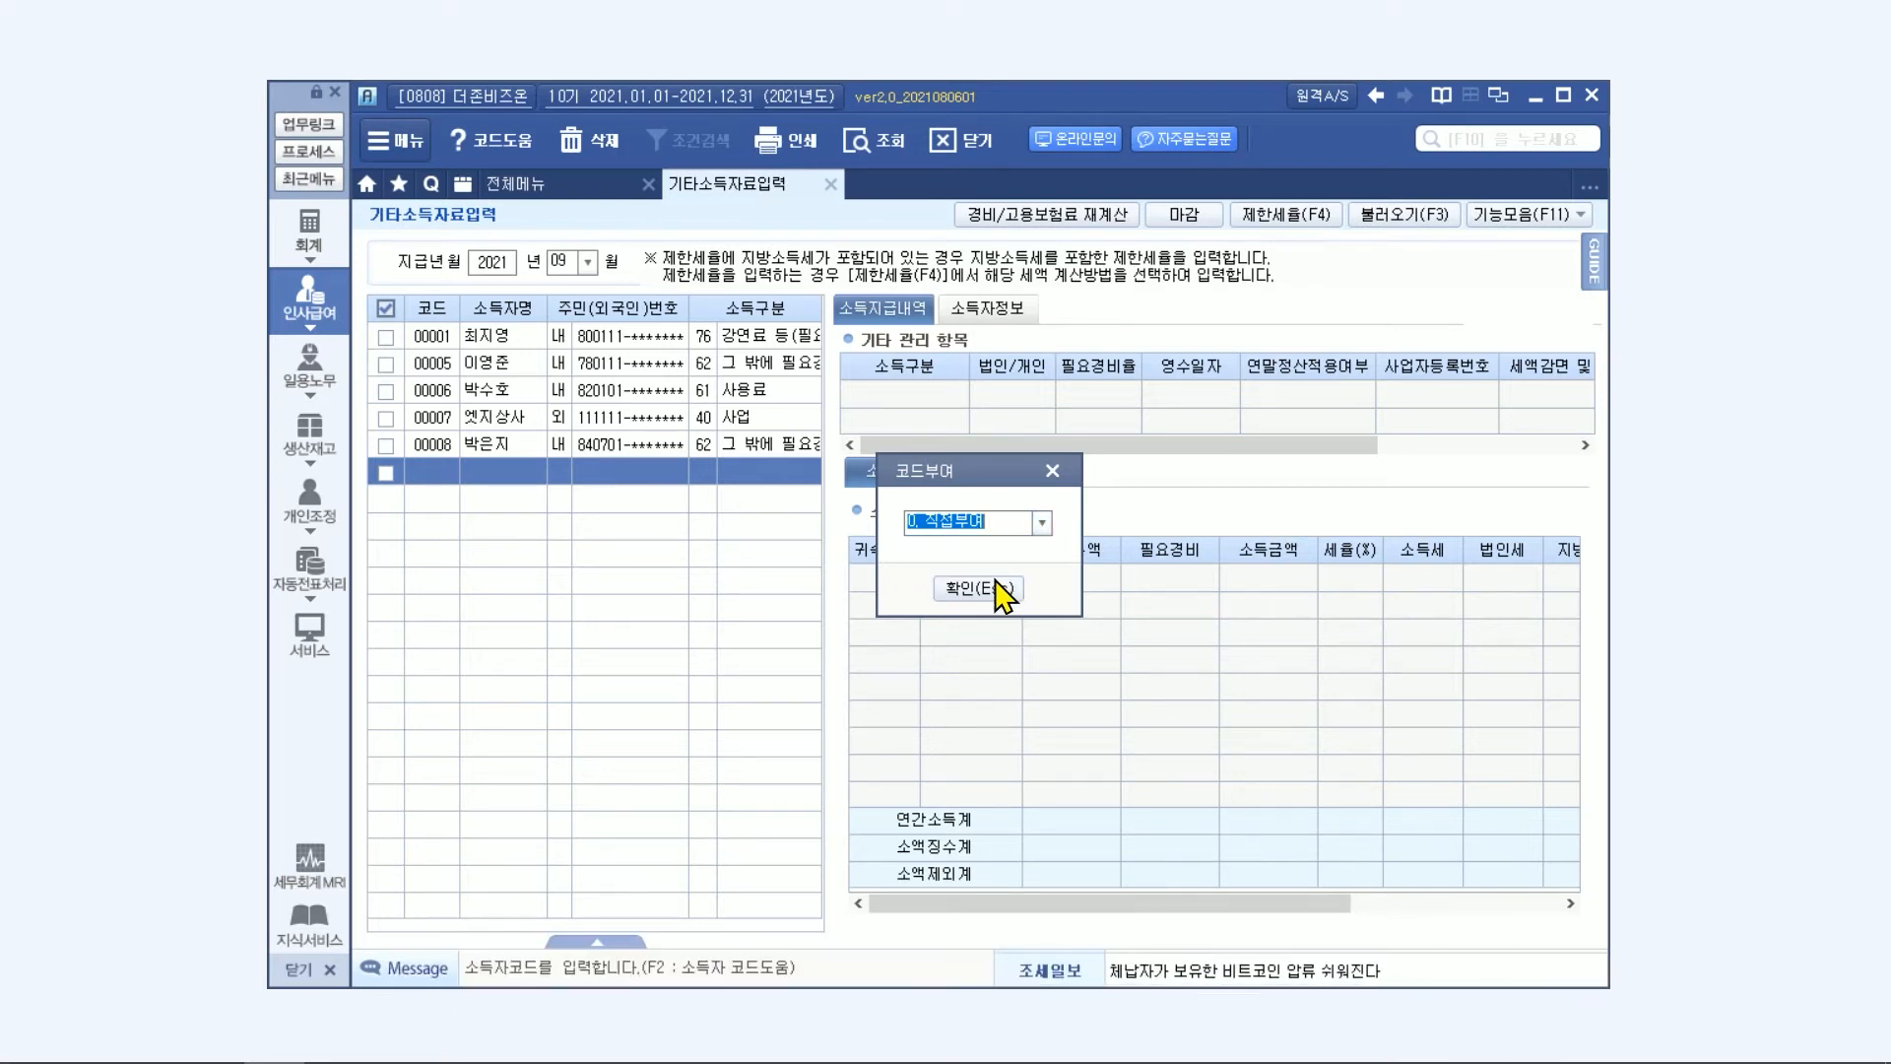
{"action": "left_click", "coordinate": [1001, 589]}
View the 원단위 절사여부 options for income tax and local income tax, and cancel without changing them.
{"action": "left_click", "coordinate": [1543, 216]}
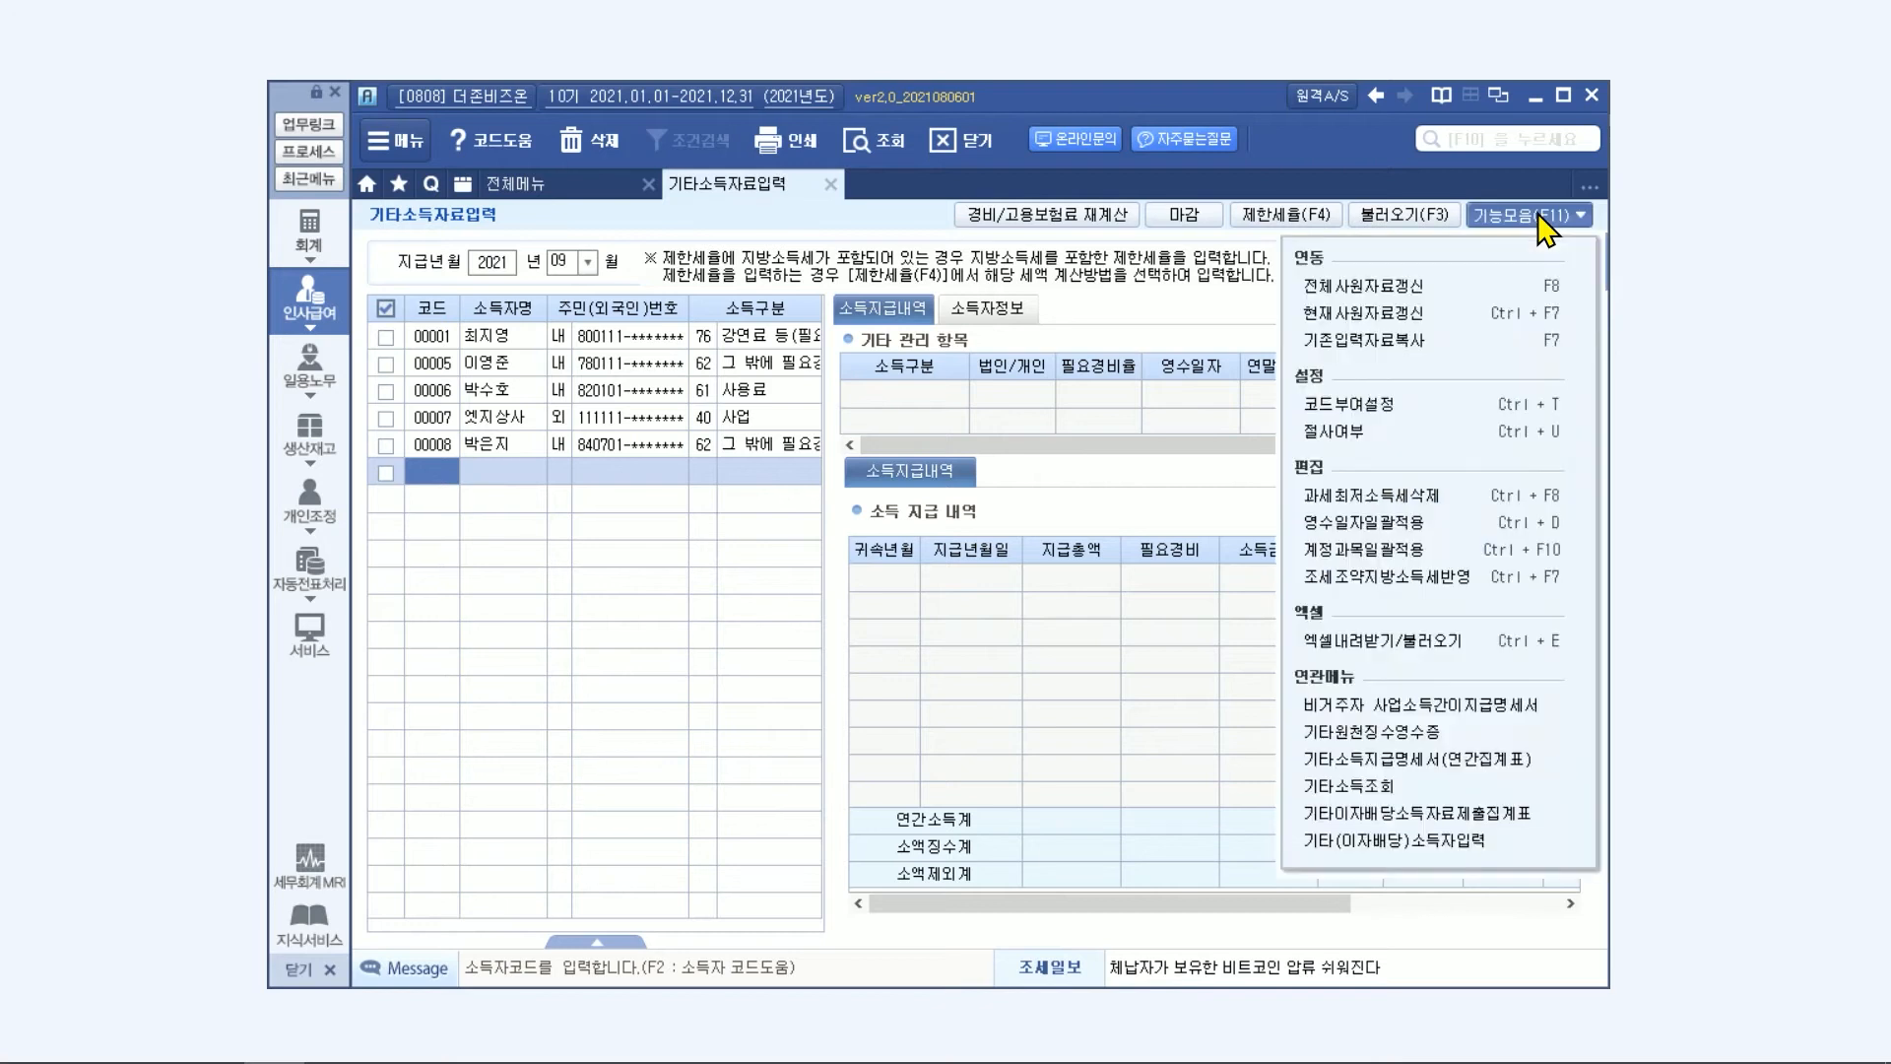
{"action": "left_click", "coordinate": [1444, 431]}
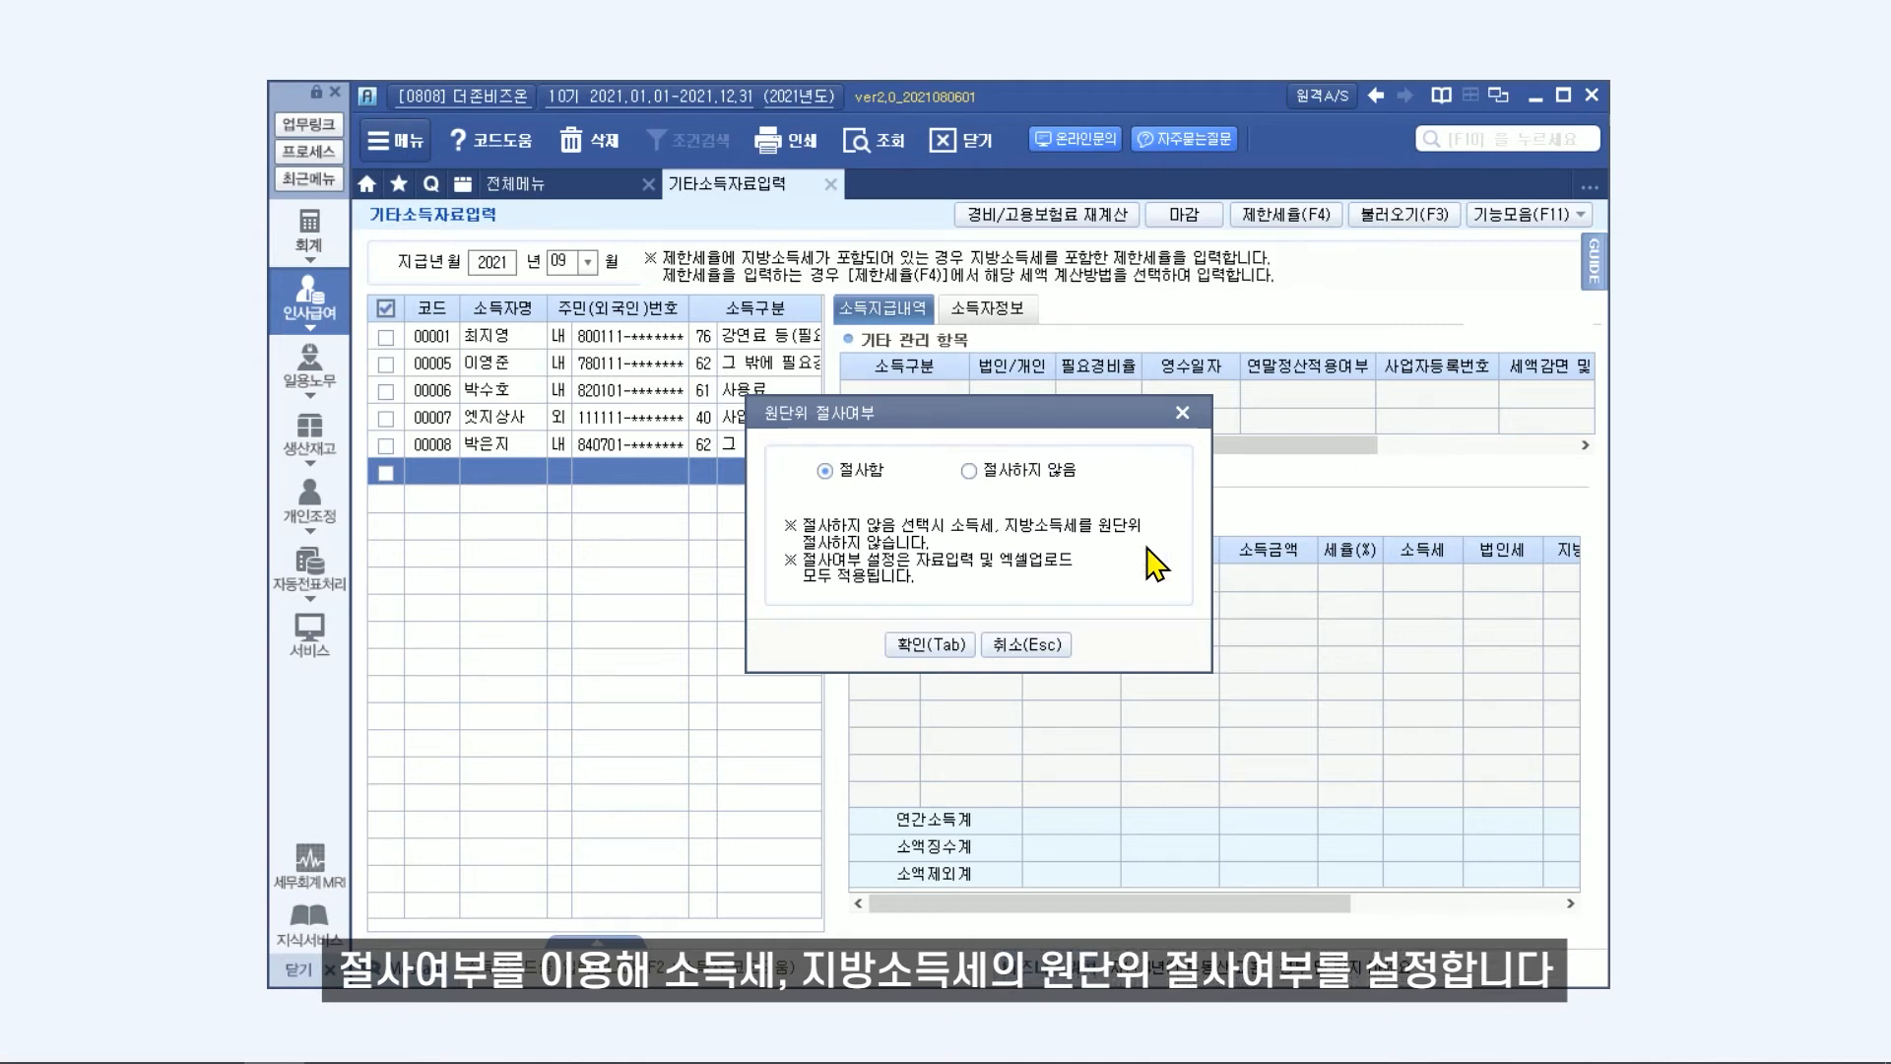
{"action": "left_click", "coordinate": [1023, 646]}
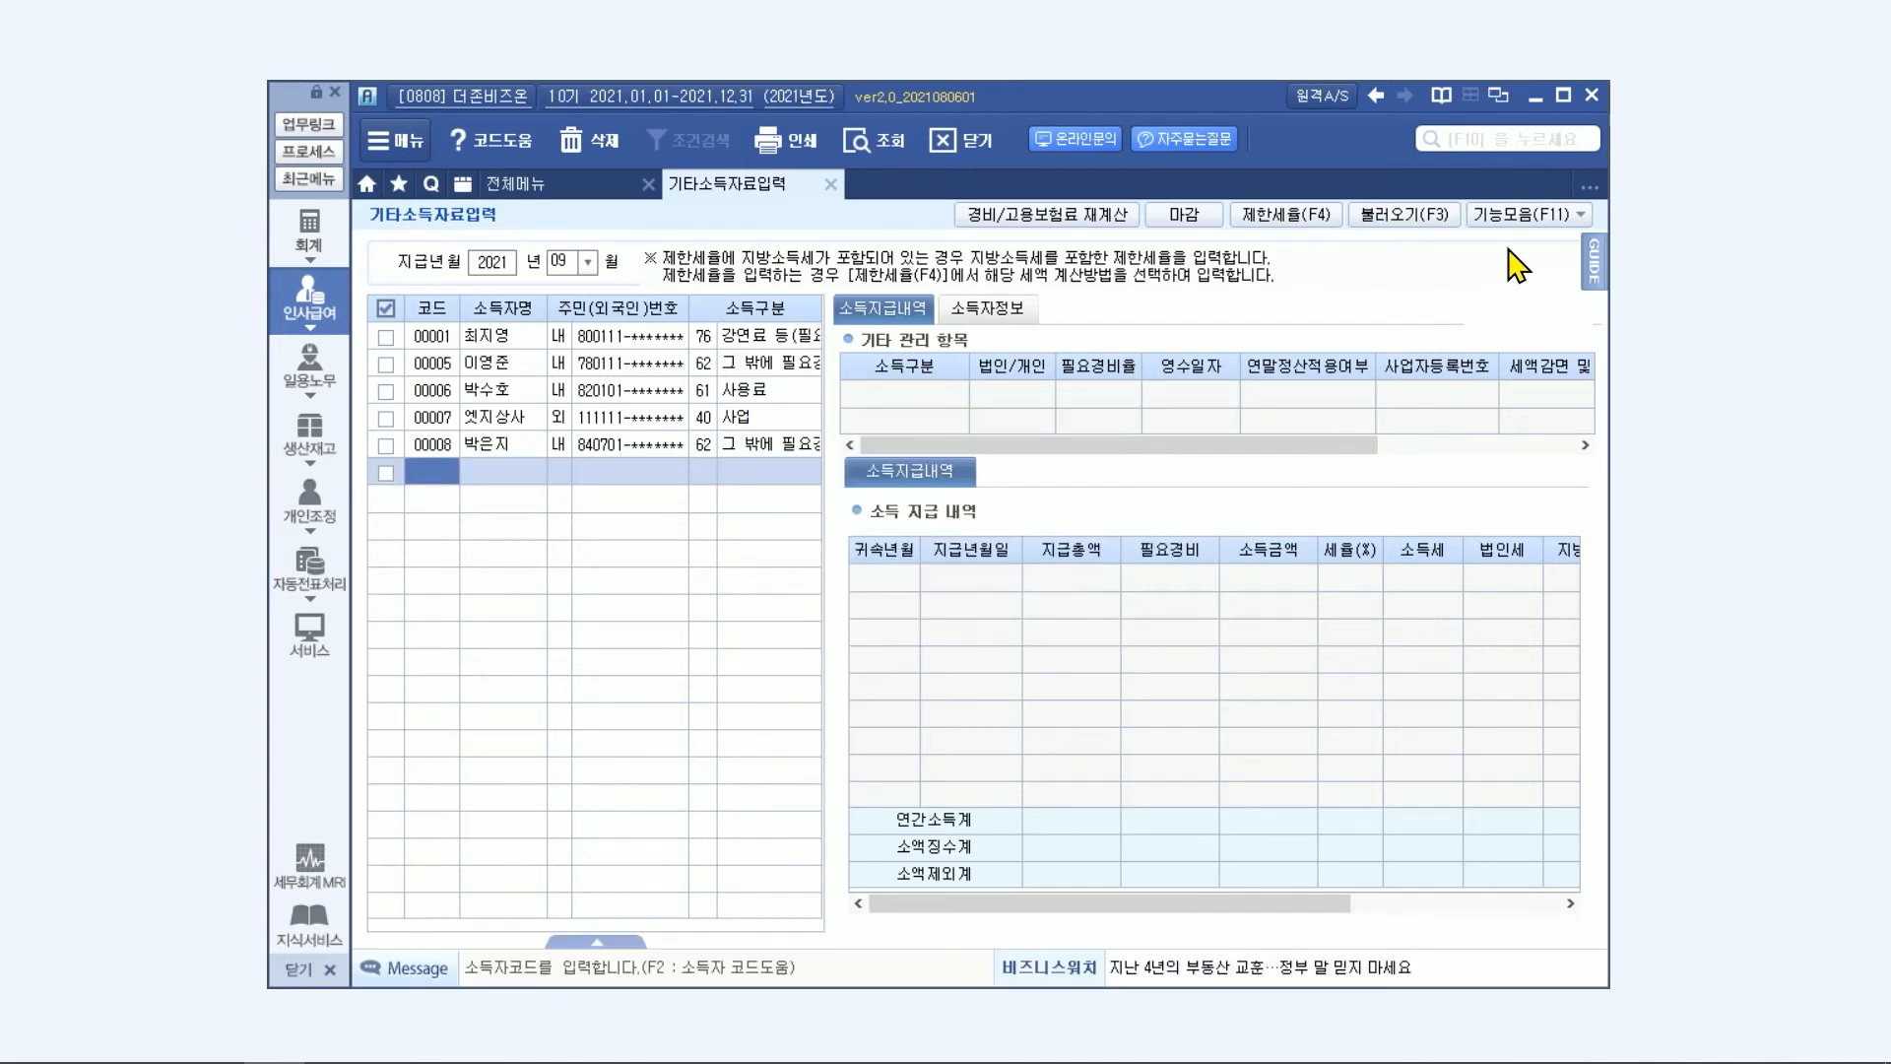
Download the Excel template for uploading other-income data through 엑셀내려받기/불러오기.
{"action": "left_click", "coordinate": [1529, 217]}
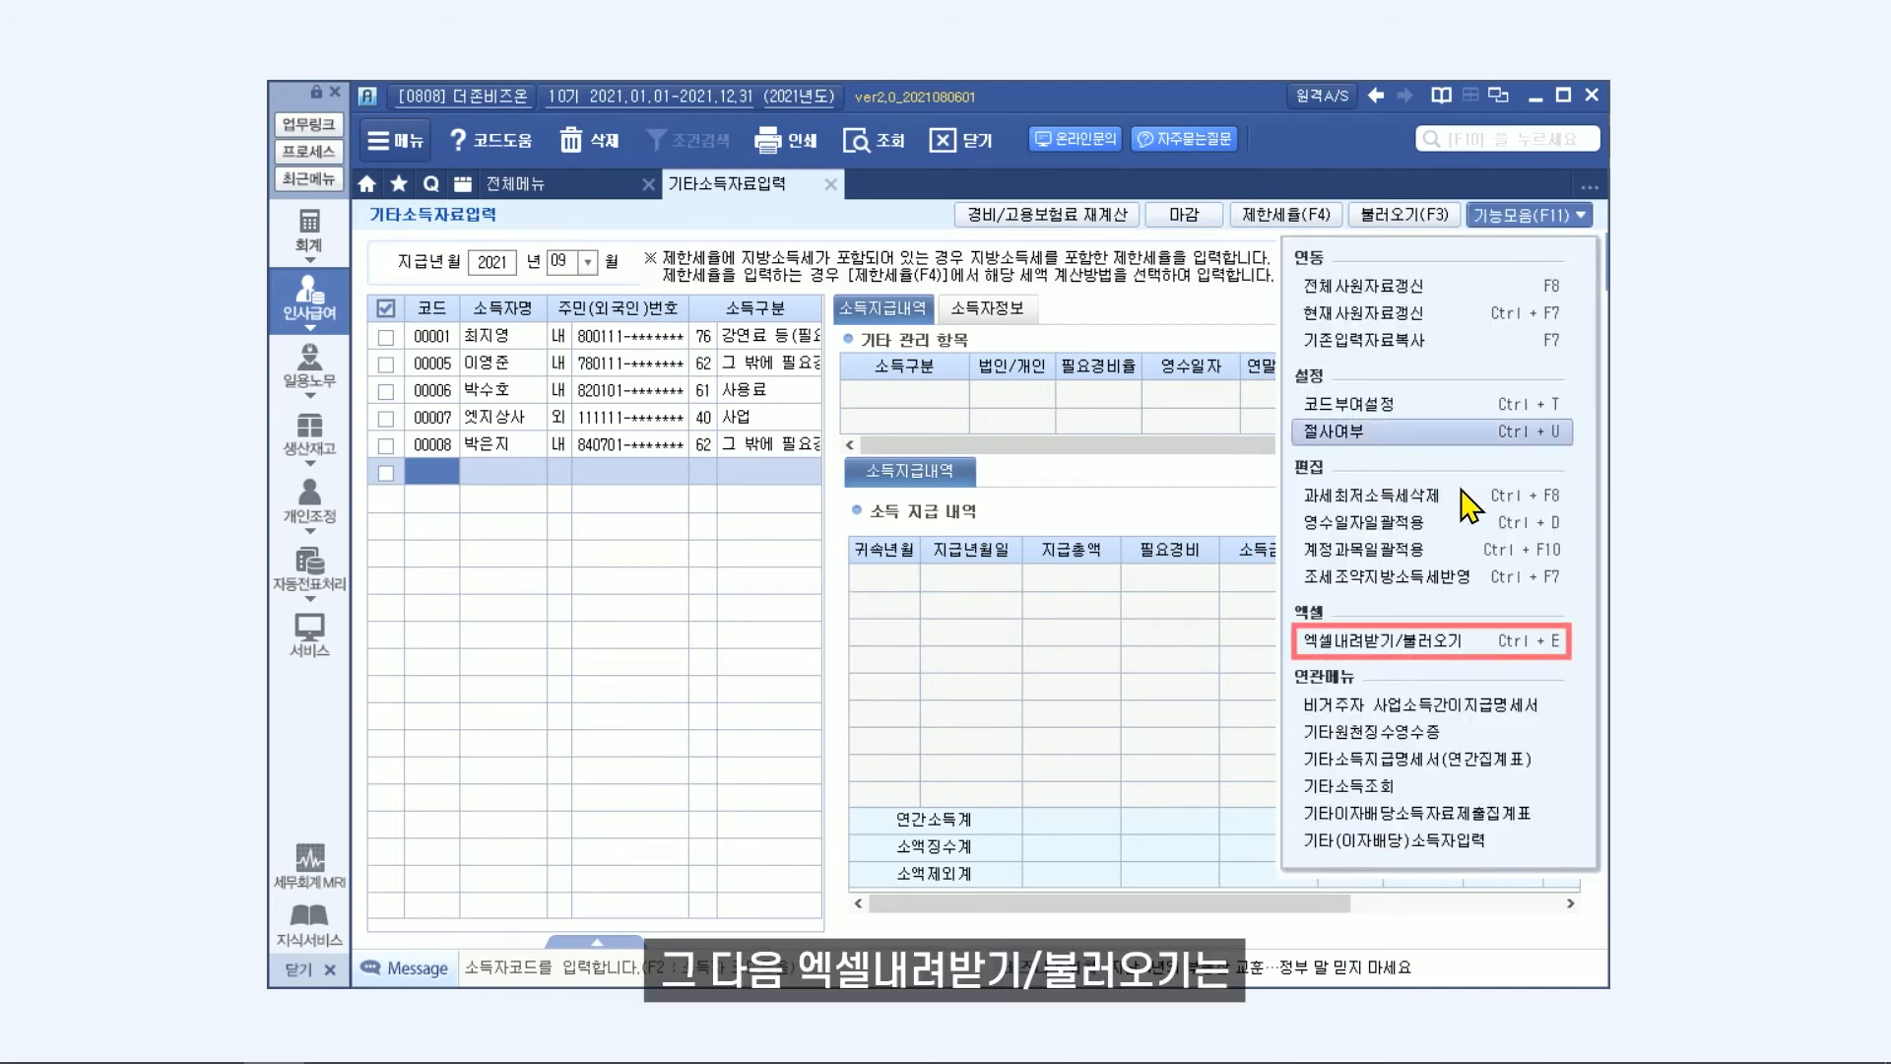
{"action": "left_click", "coordinate": [1452, 645]}
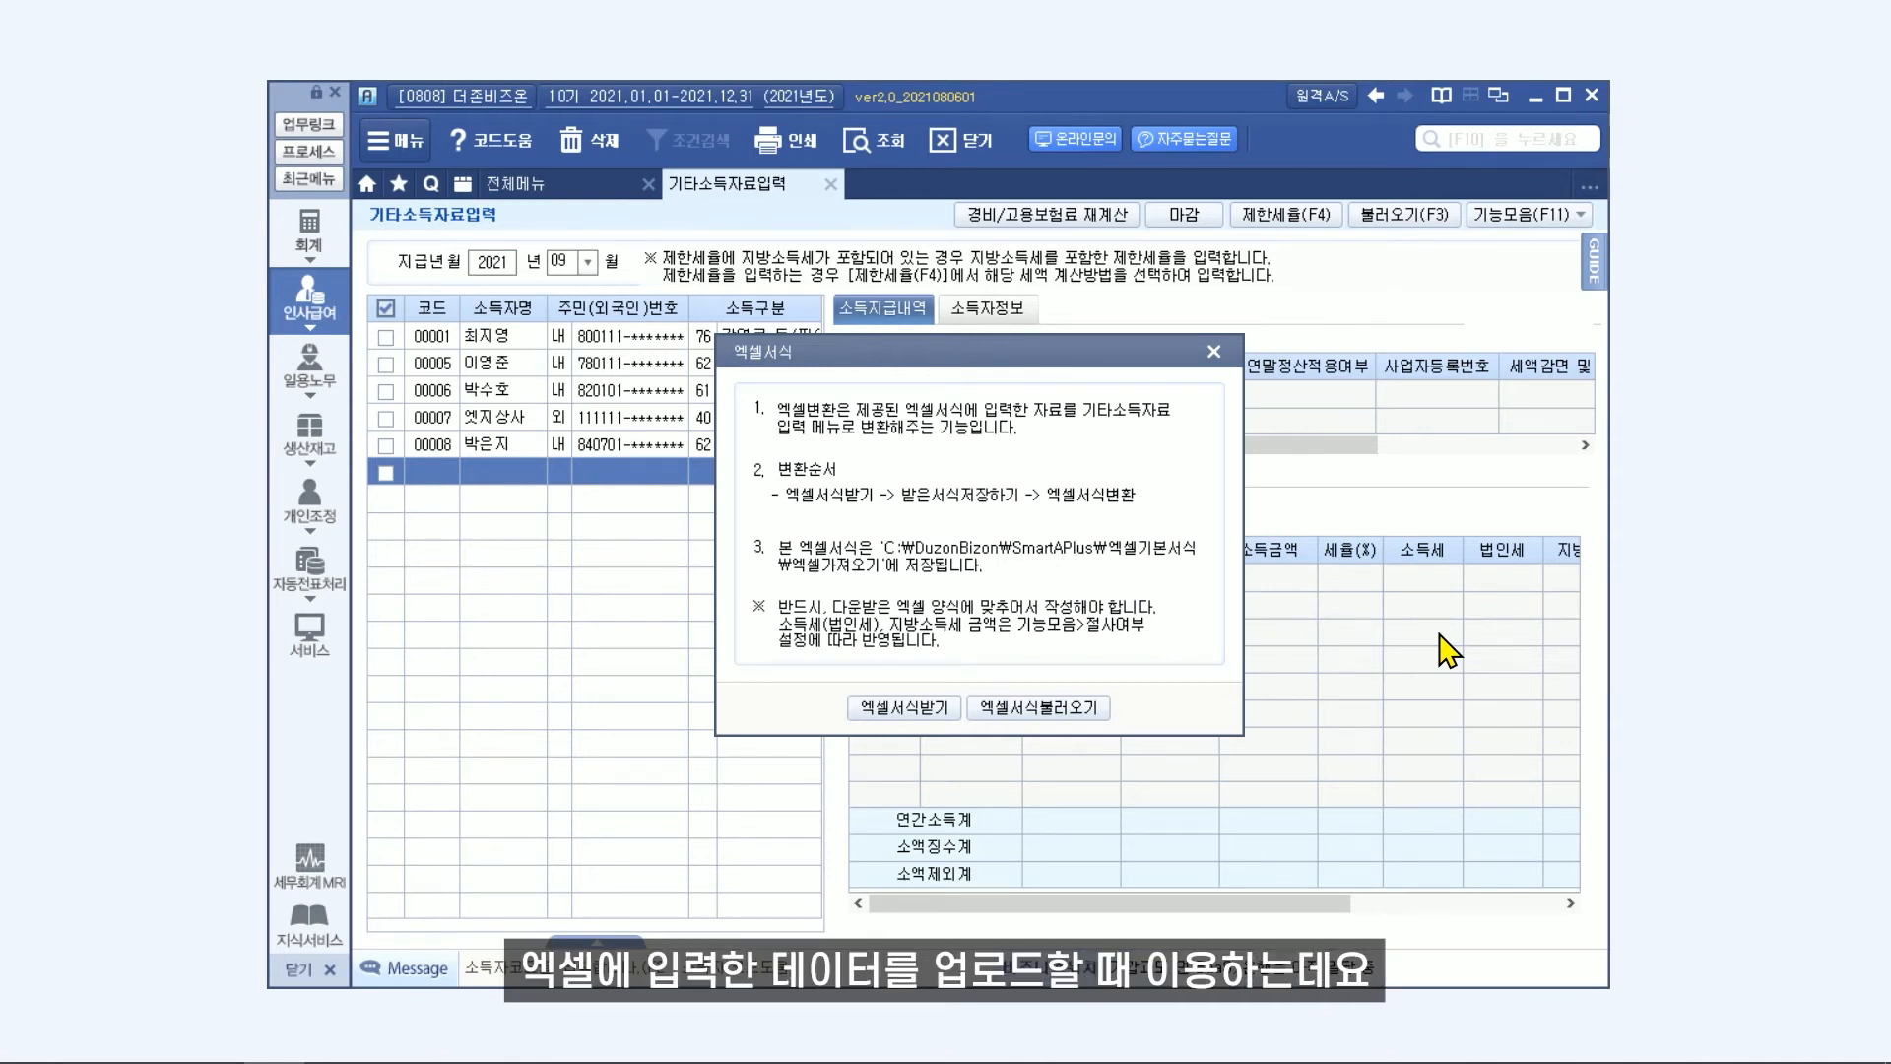
{"action": "left_click", "coordinate": [901, 717]}
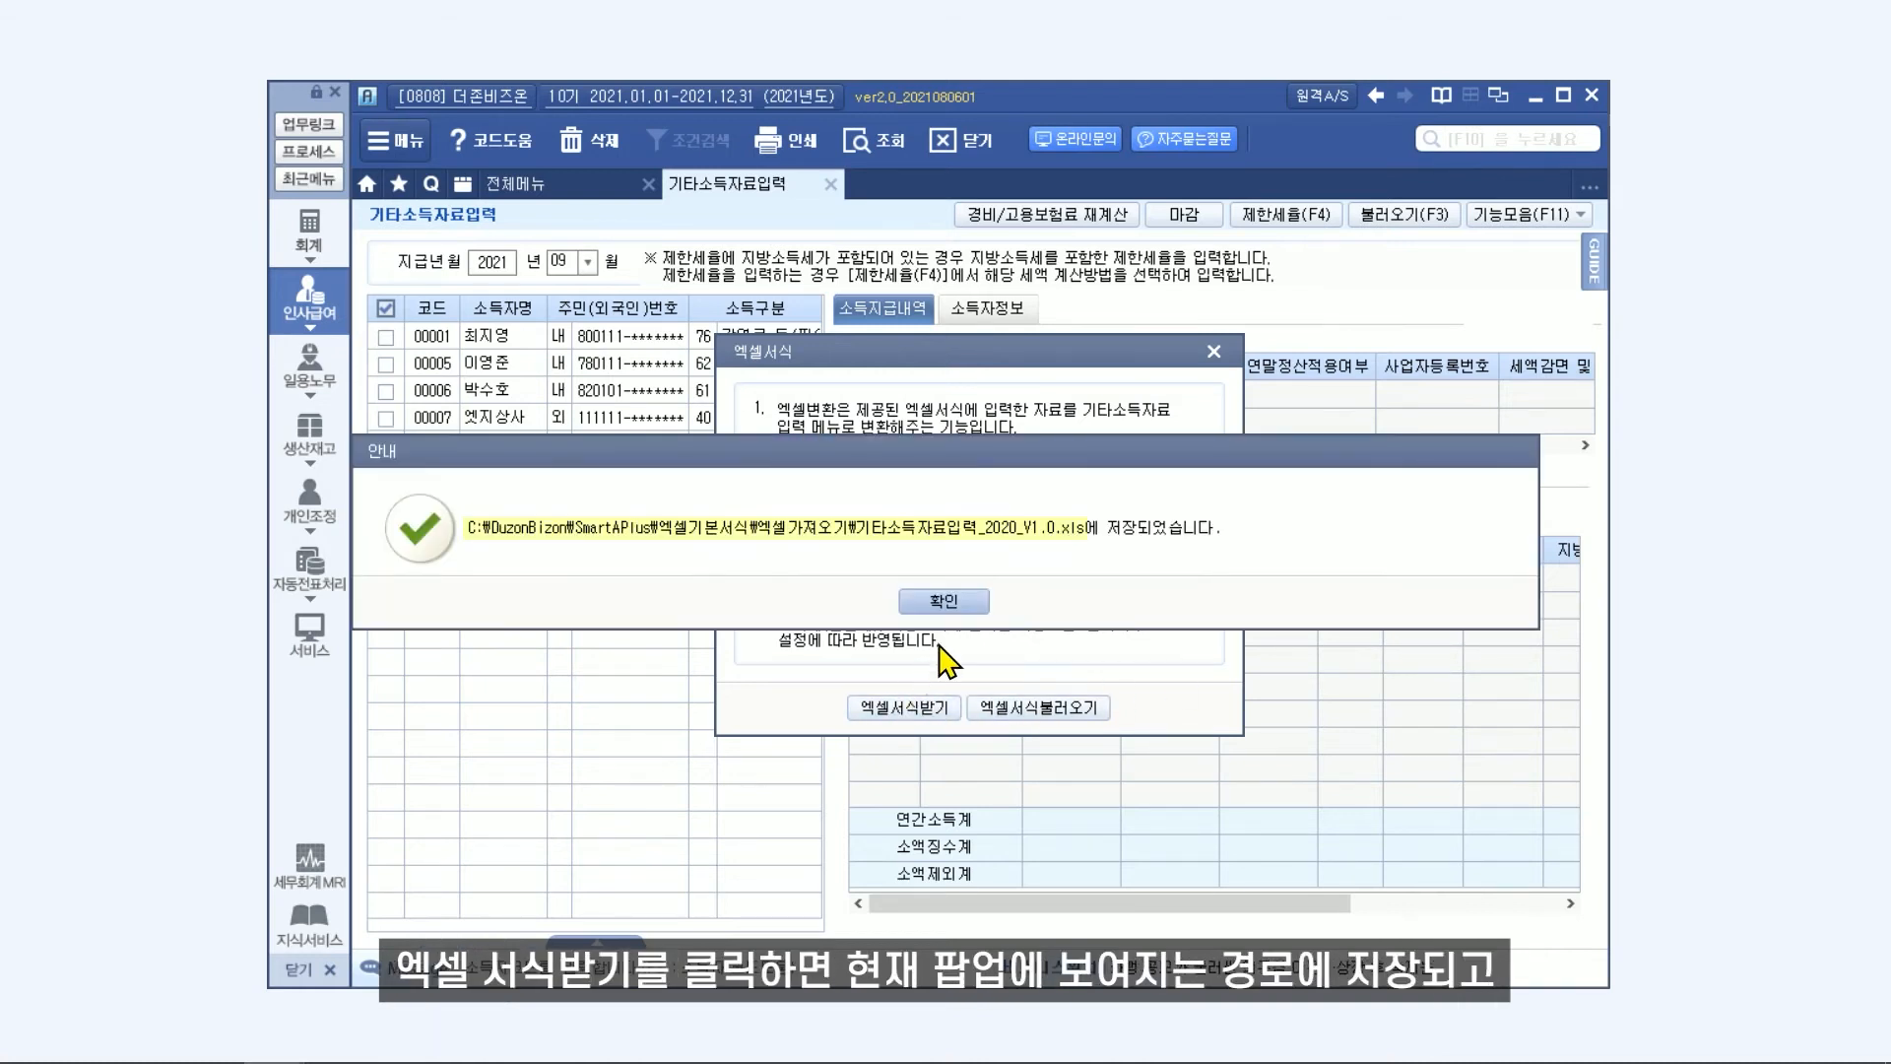
{"action": "left_click", "coordinate": [946, 603]}
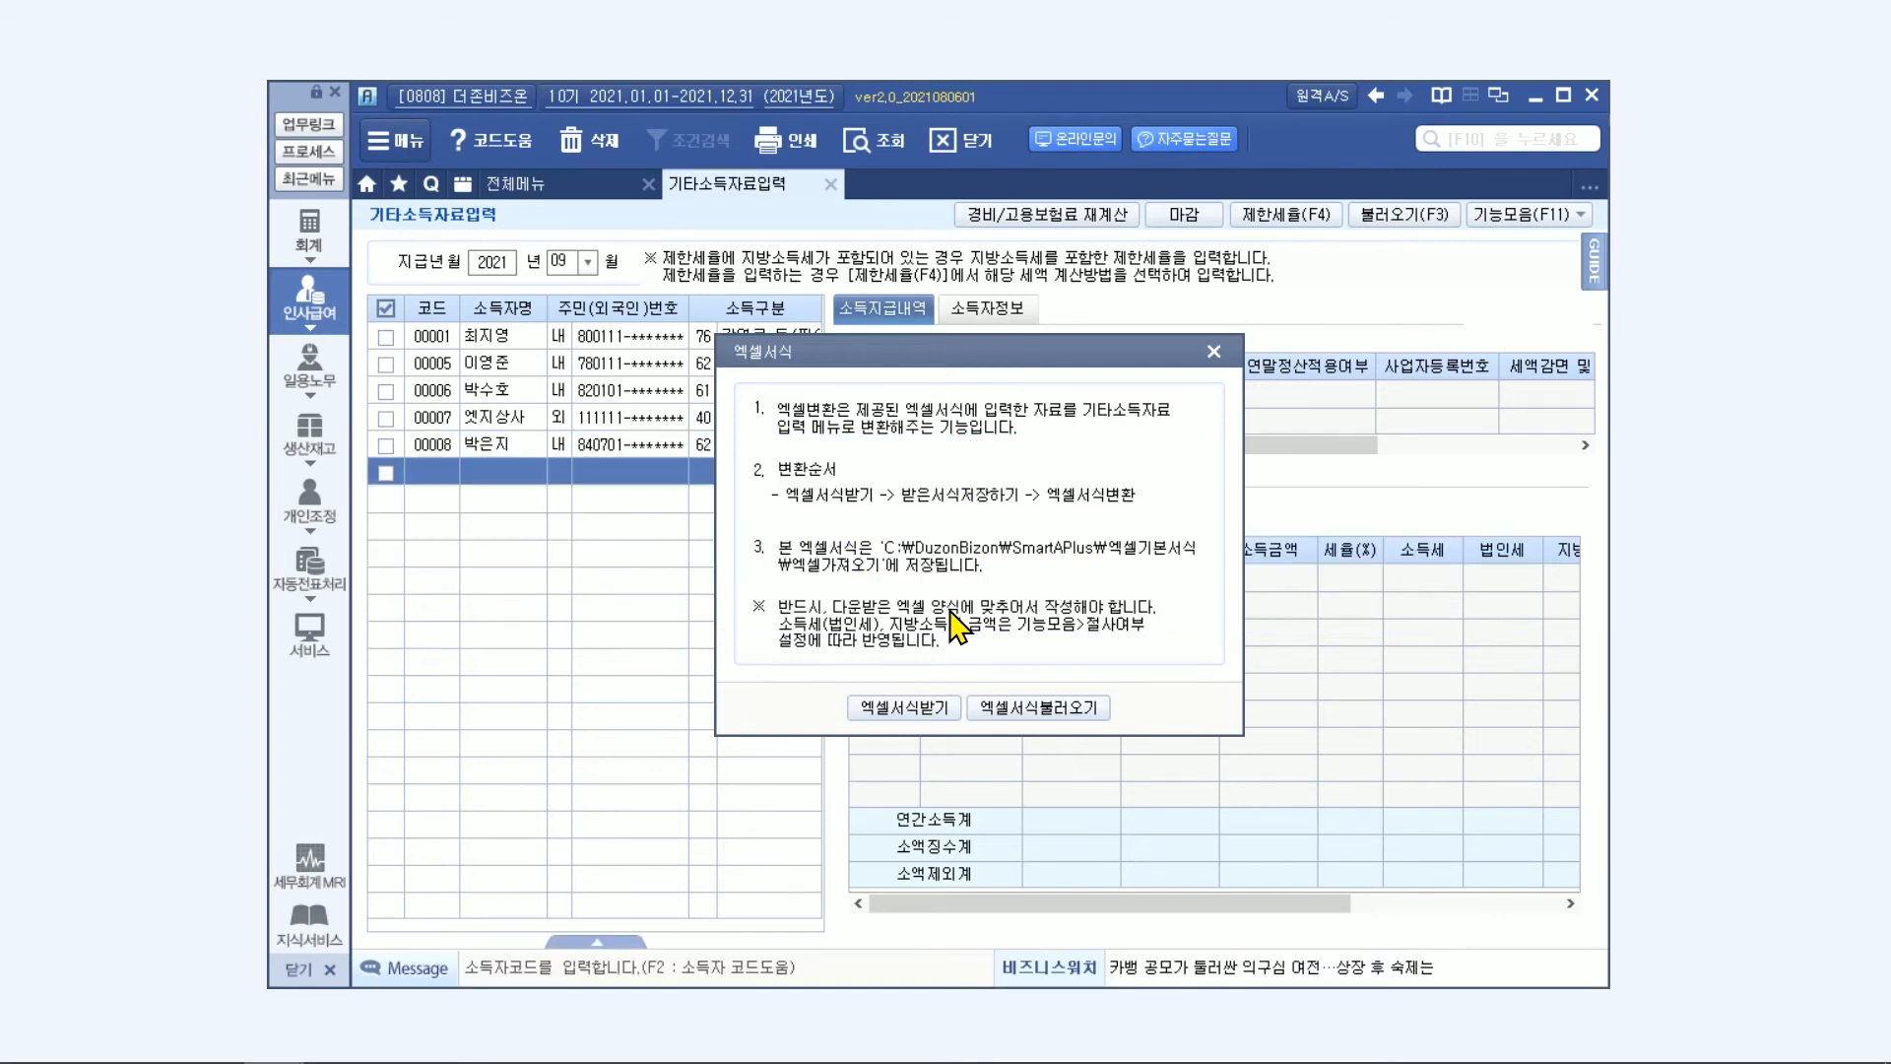
Switch to File Explorer, open 기타소득자료입력_2020_V1.0 from C:\DuzonBizon\SmartAPlus\엑셀기본서식\엑셀가져오기 in Excel, and review its input columns.
{"action": "mouse_move", "coordinate": [86, 1059]}
{"action": "left_click", "coordinate": [151, 1039]}
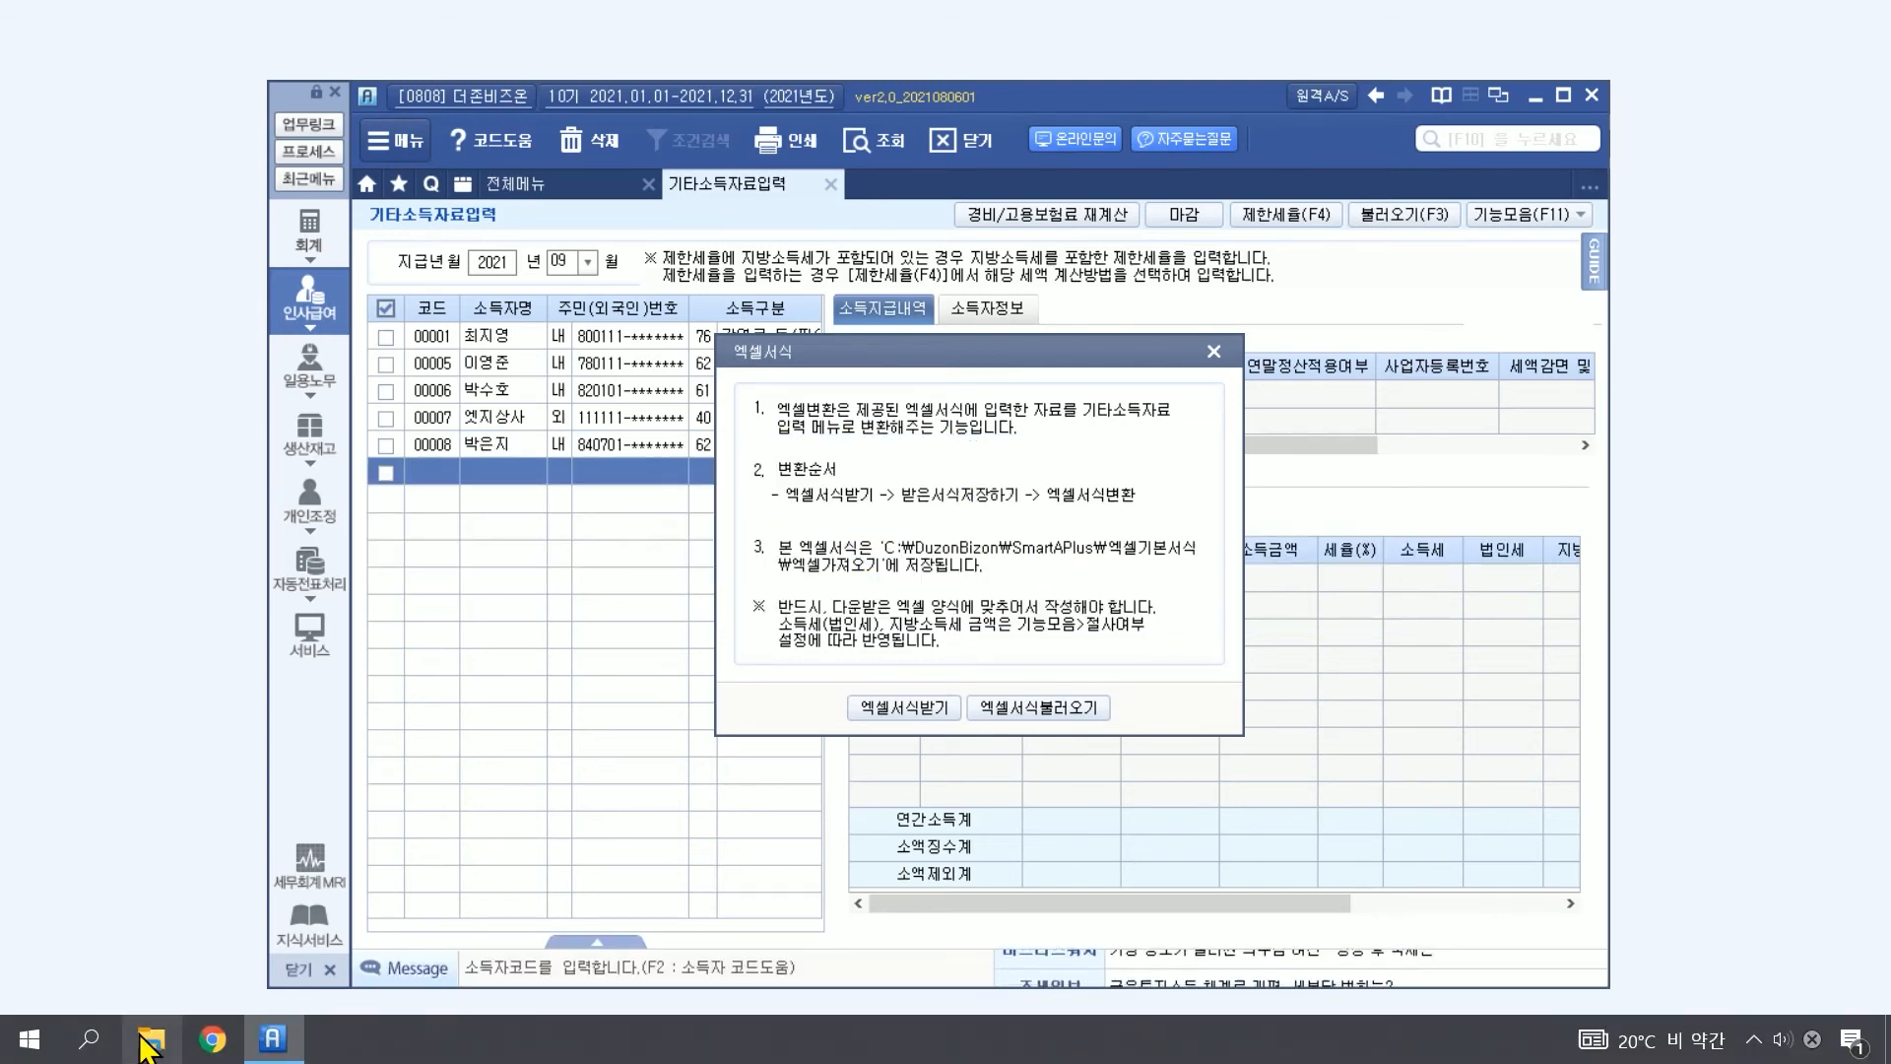
{"action": "left_click", "coordinate": [212, 862]}
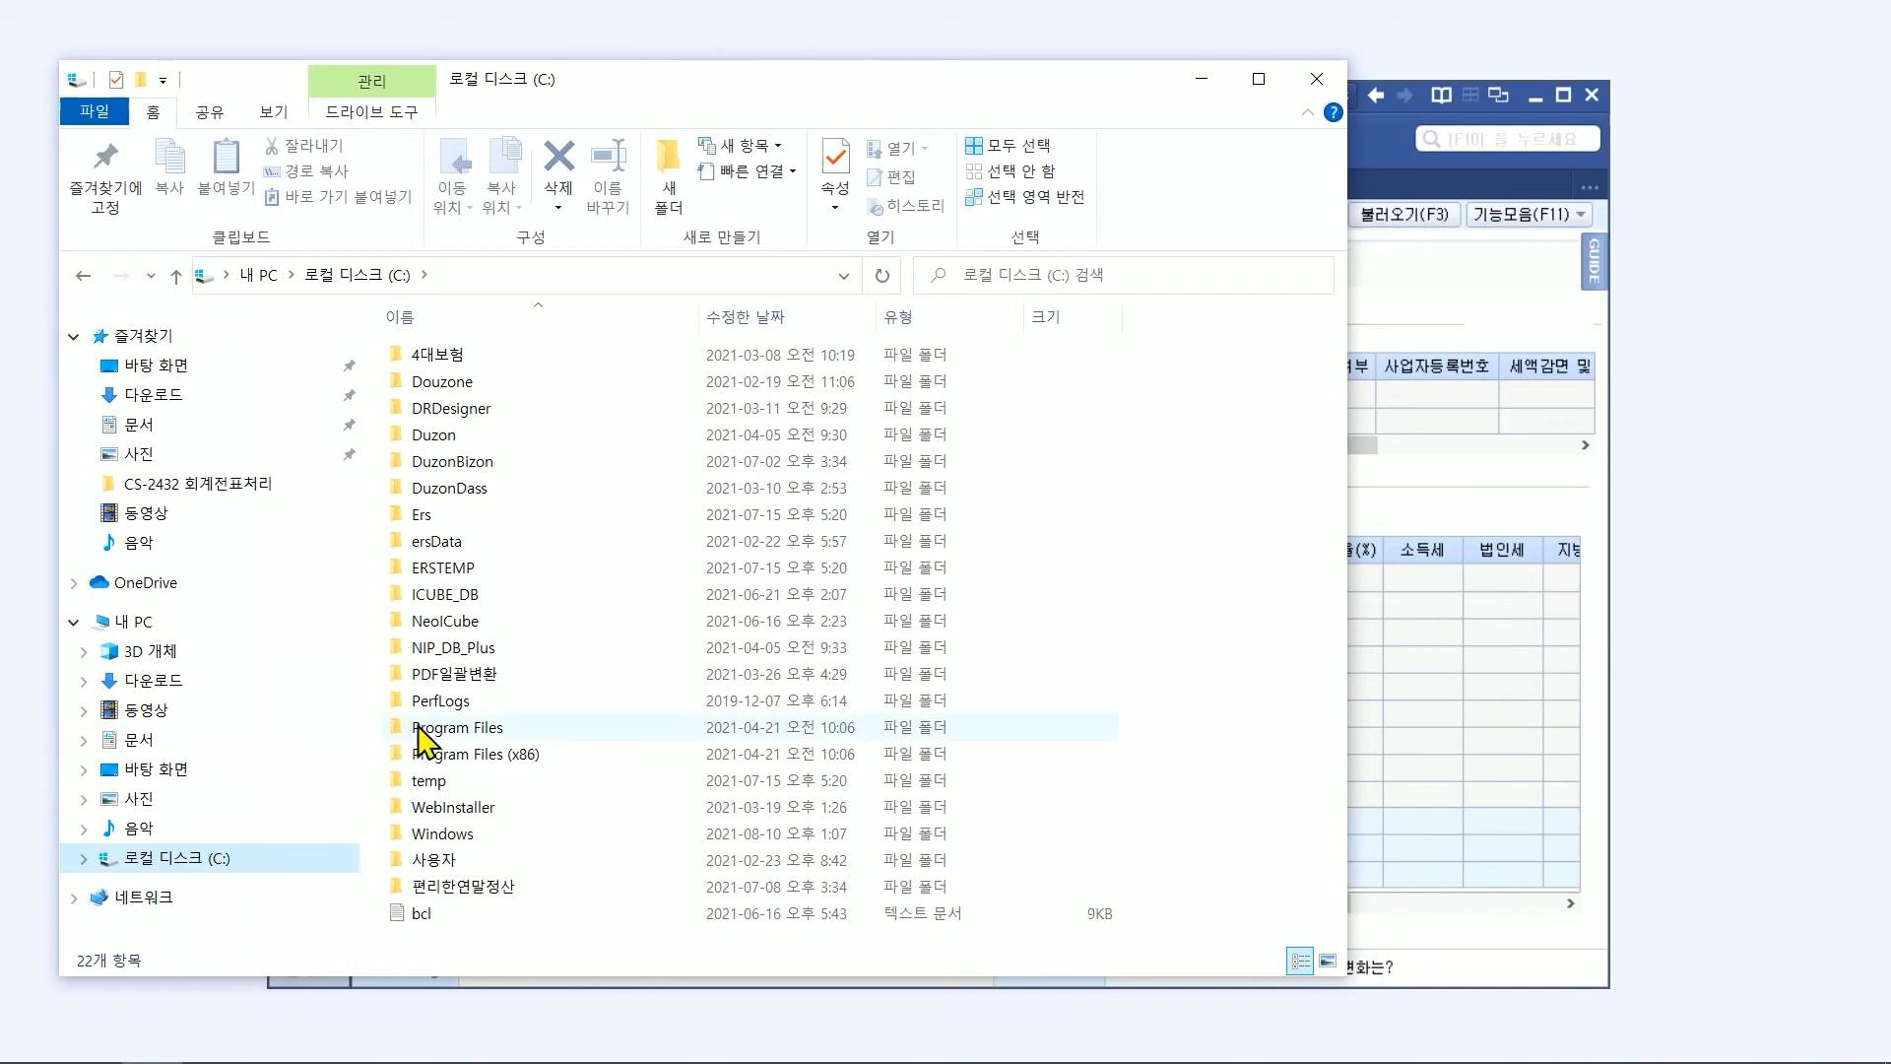
{"action": "double_click", "coordinate": [520, 460]}
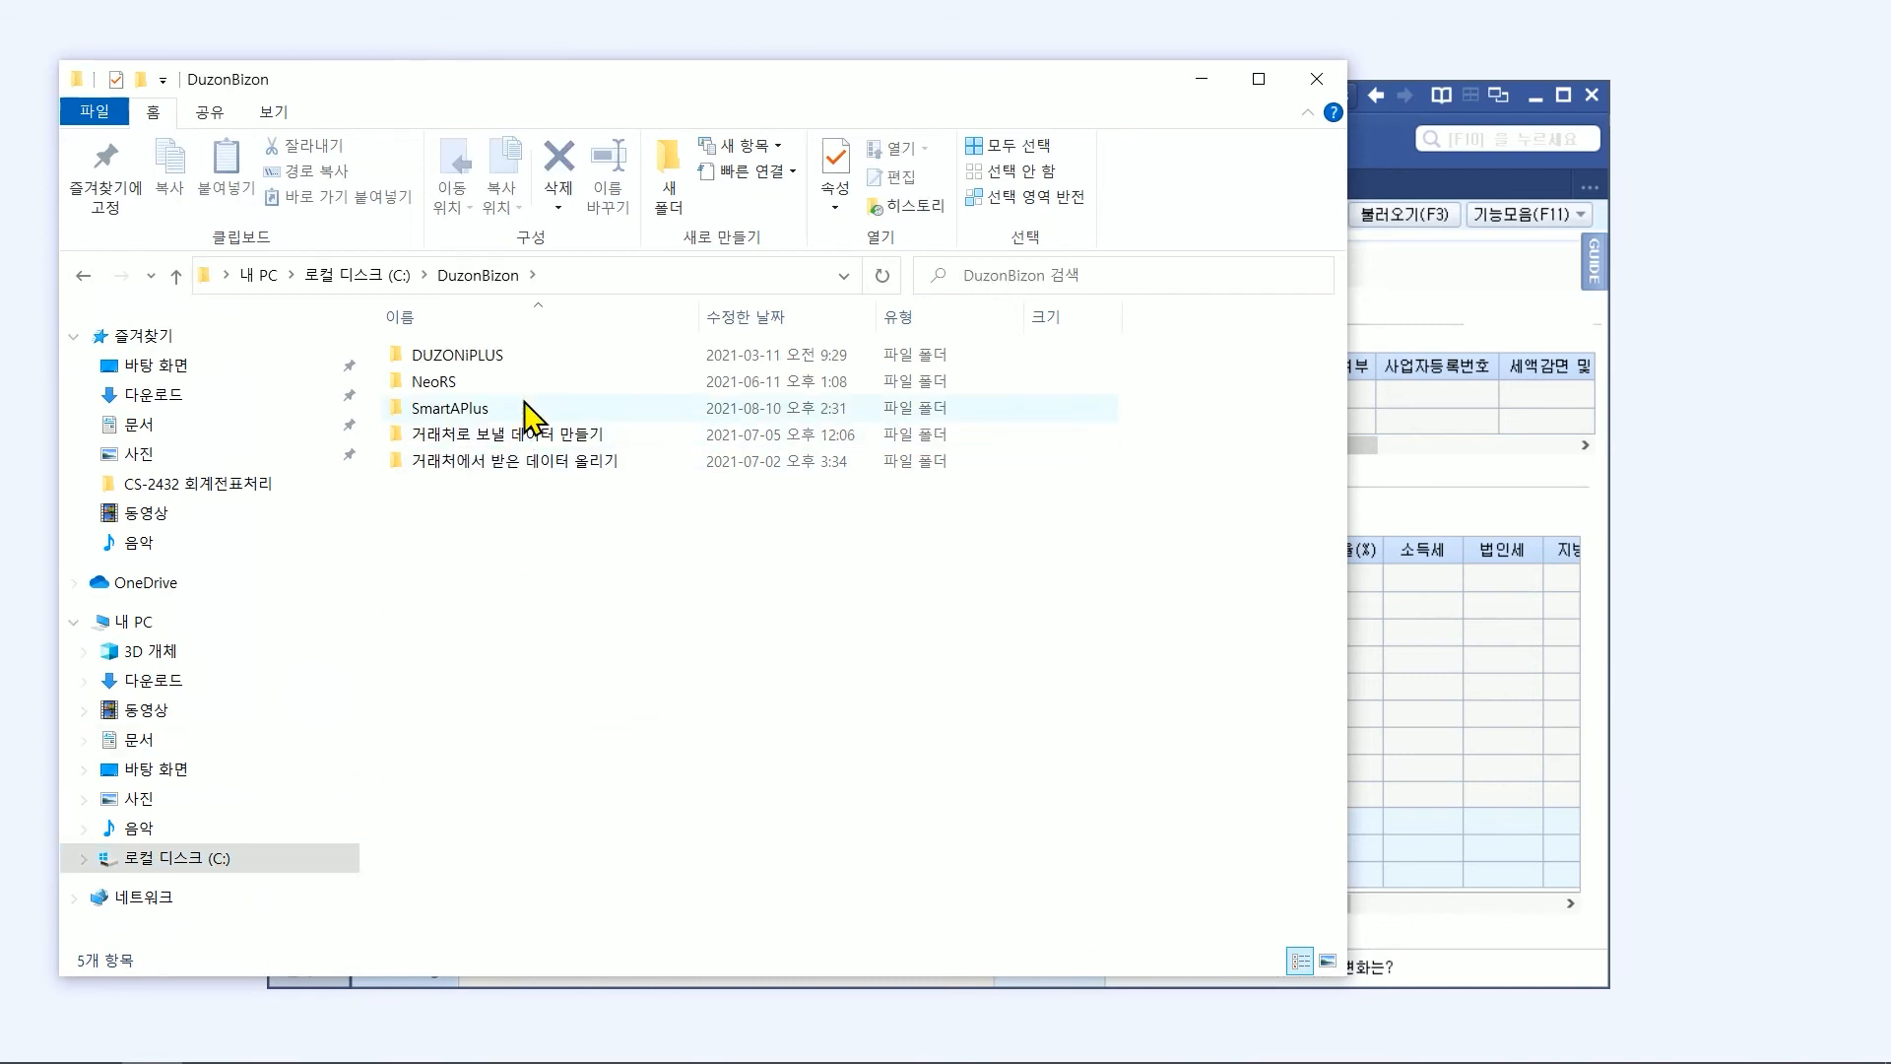
{"action": "double_click", "coordinate": [520, 410]}
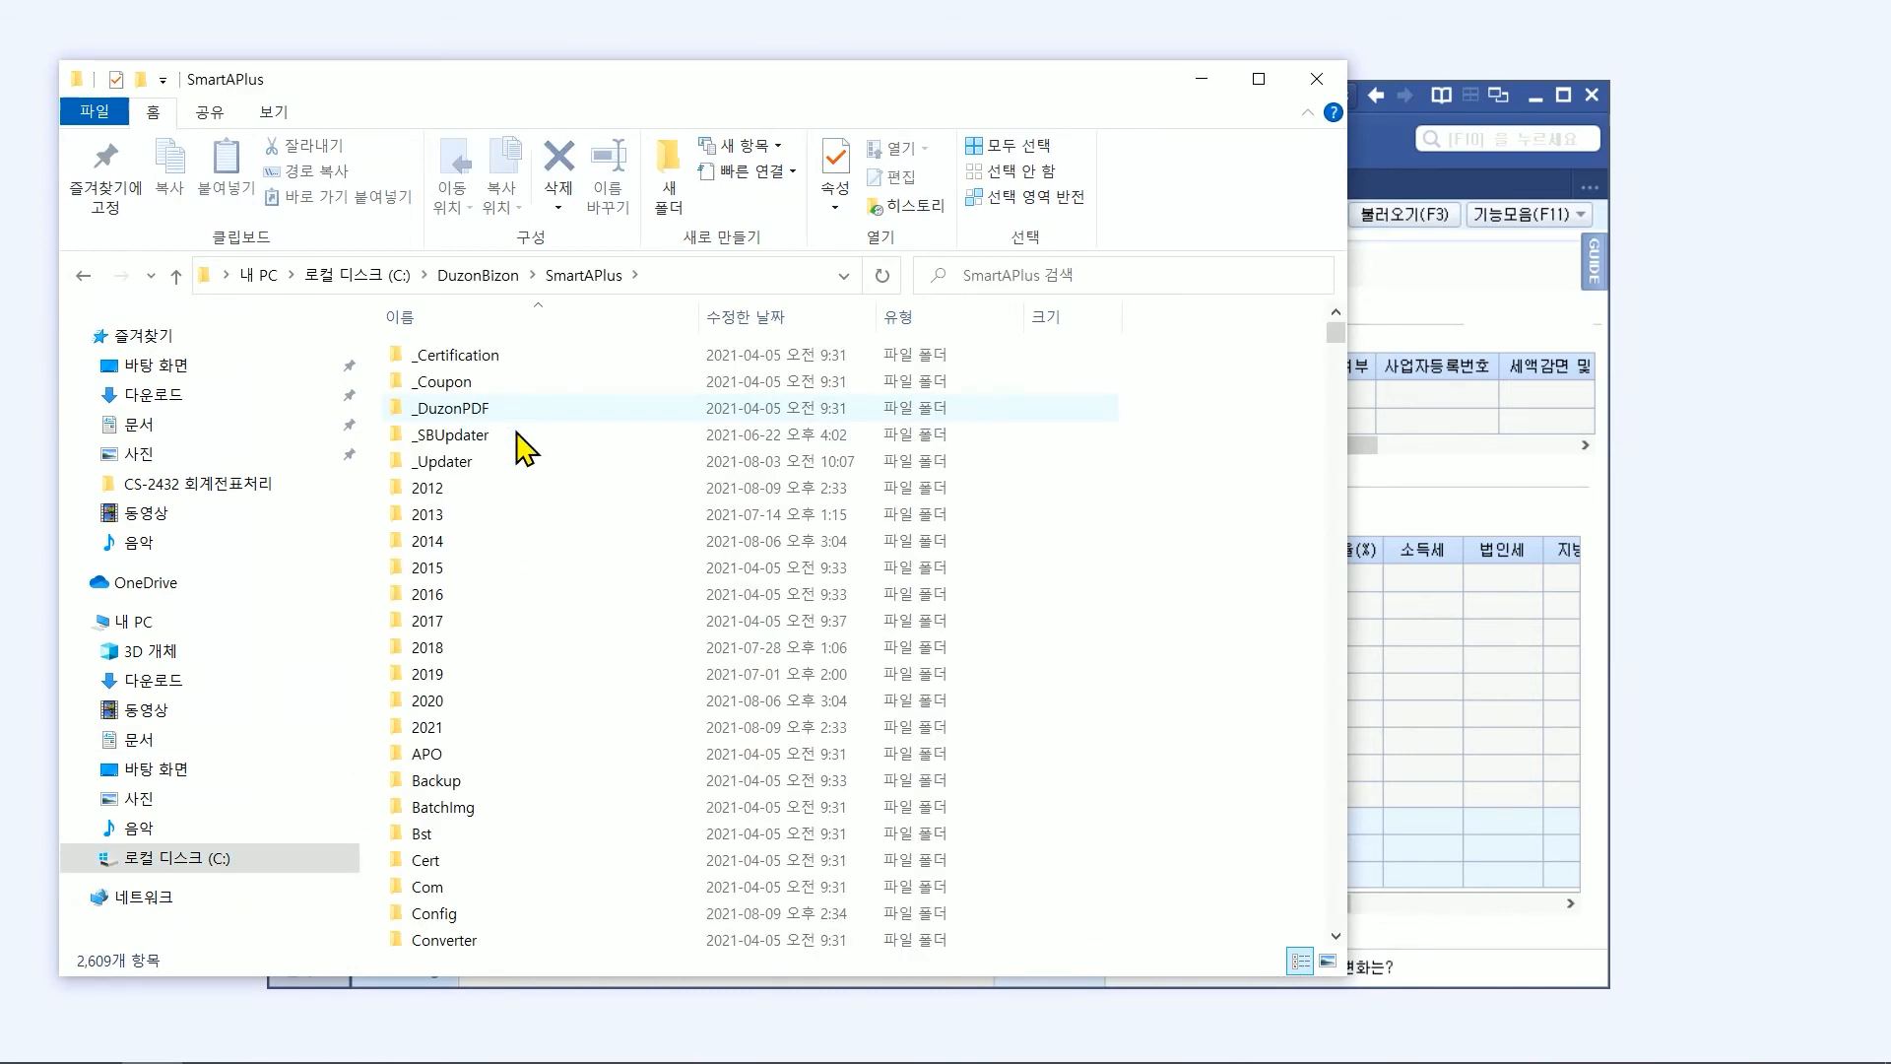
{"action": "scroll", "coordinate": [477, 749], "scroll_direction": "down", "scroll_amount": 8}
{"action": "left_click", "coordinate": [455, 934]}
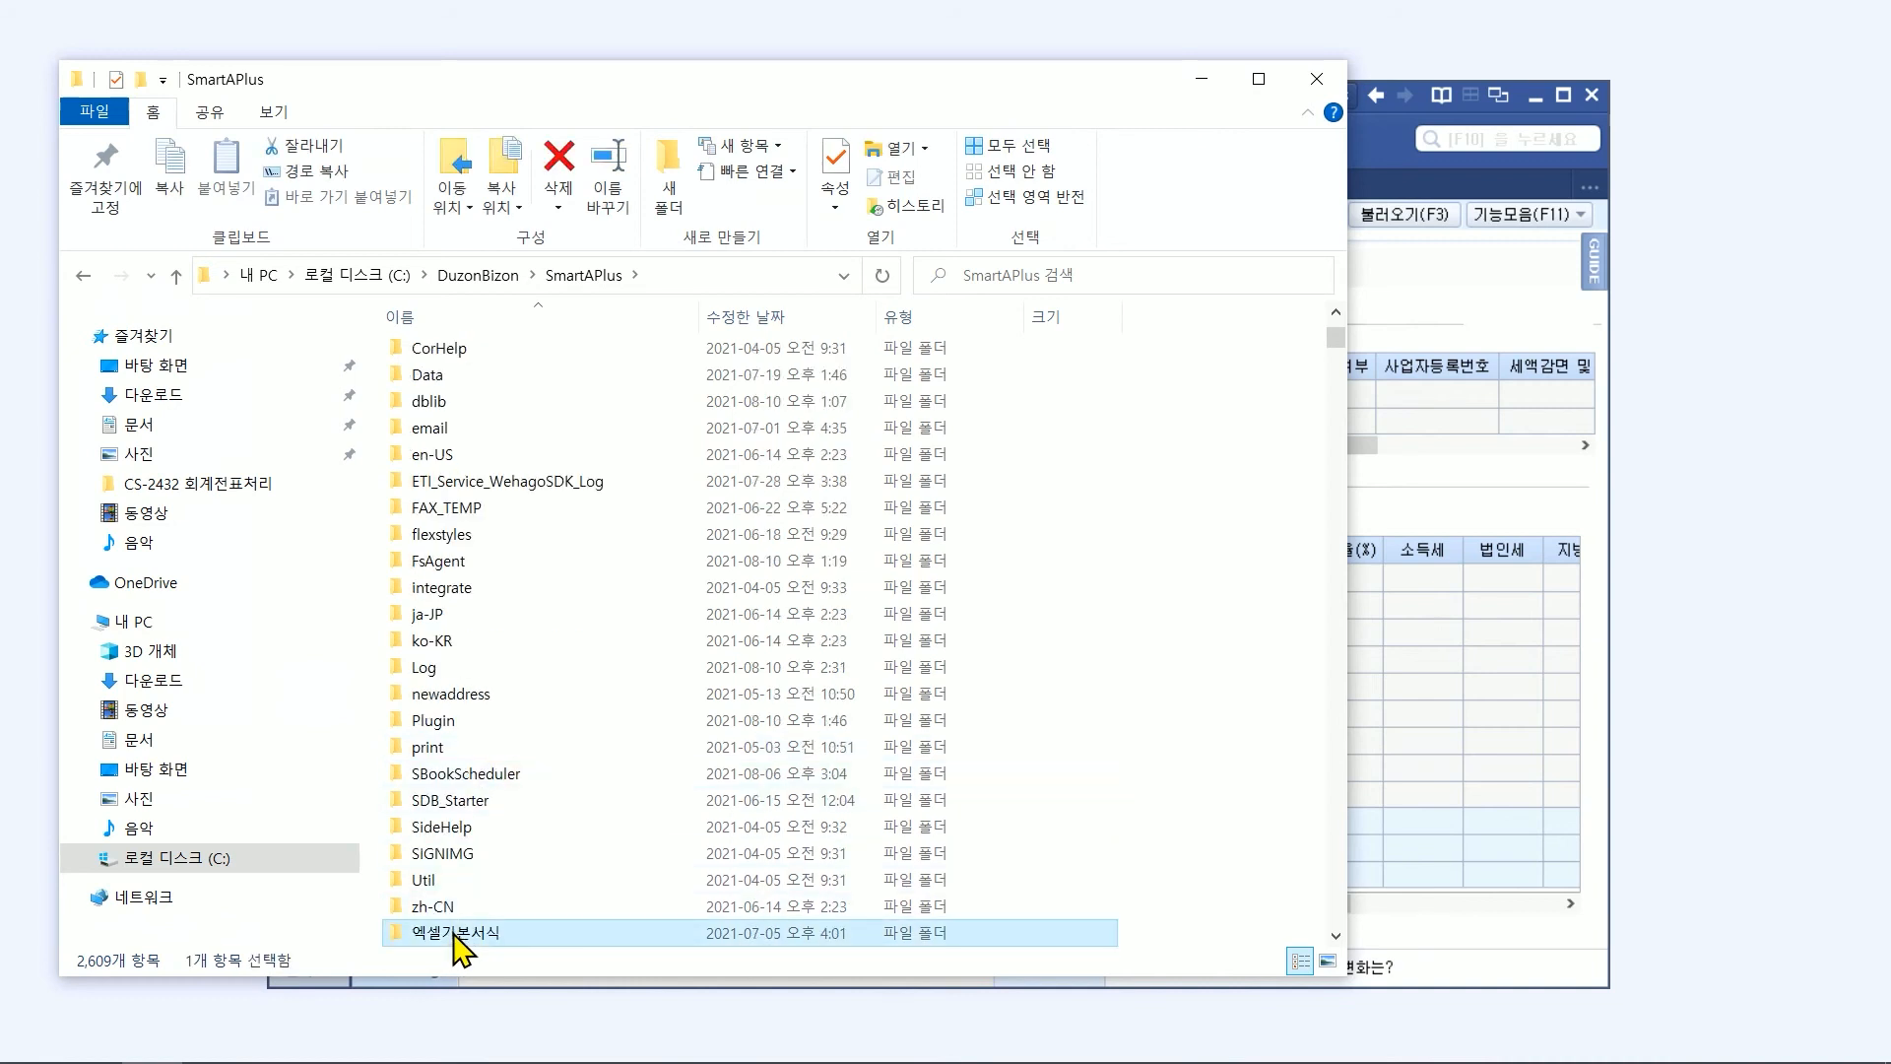
{"action": "double_click", "coordinate": [454, 933]}
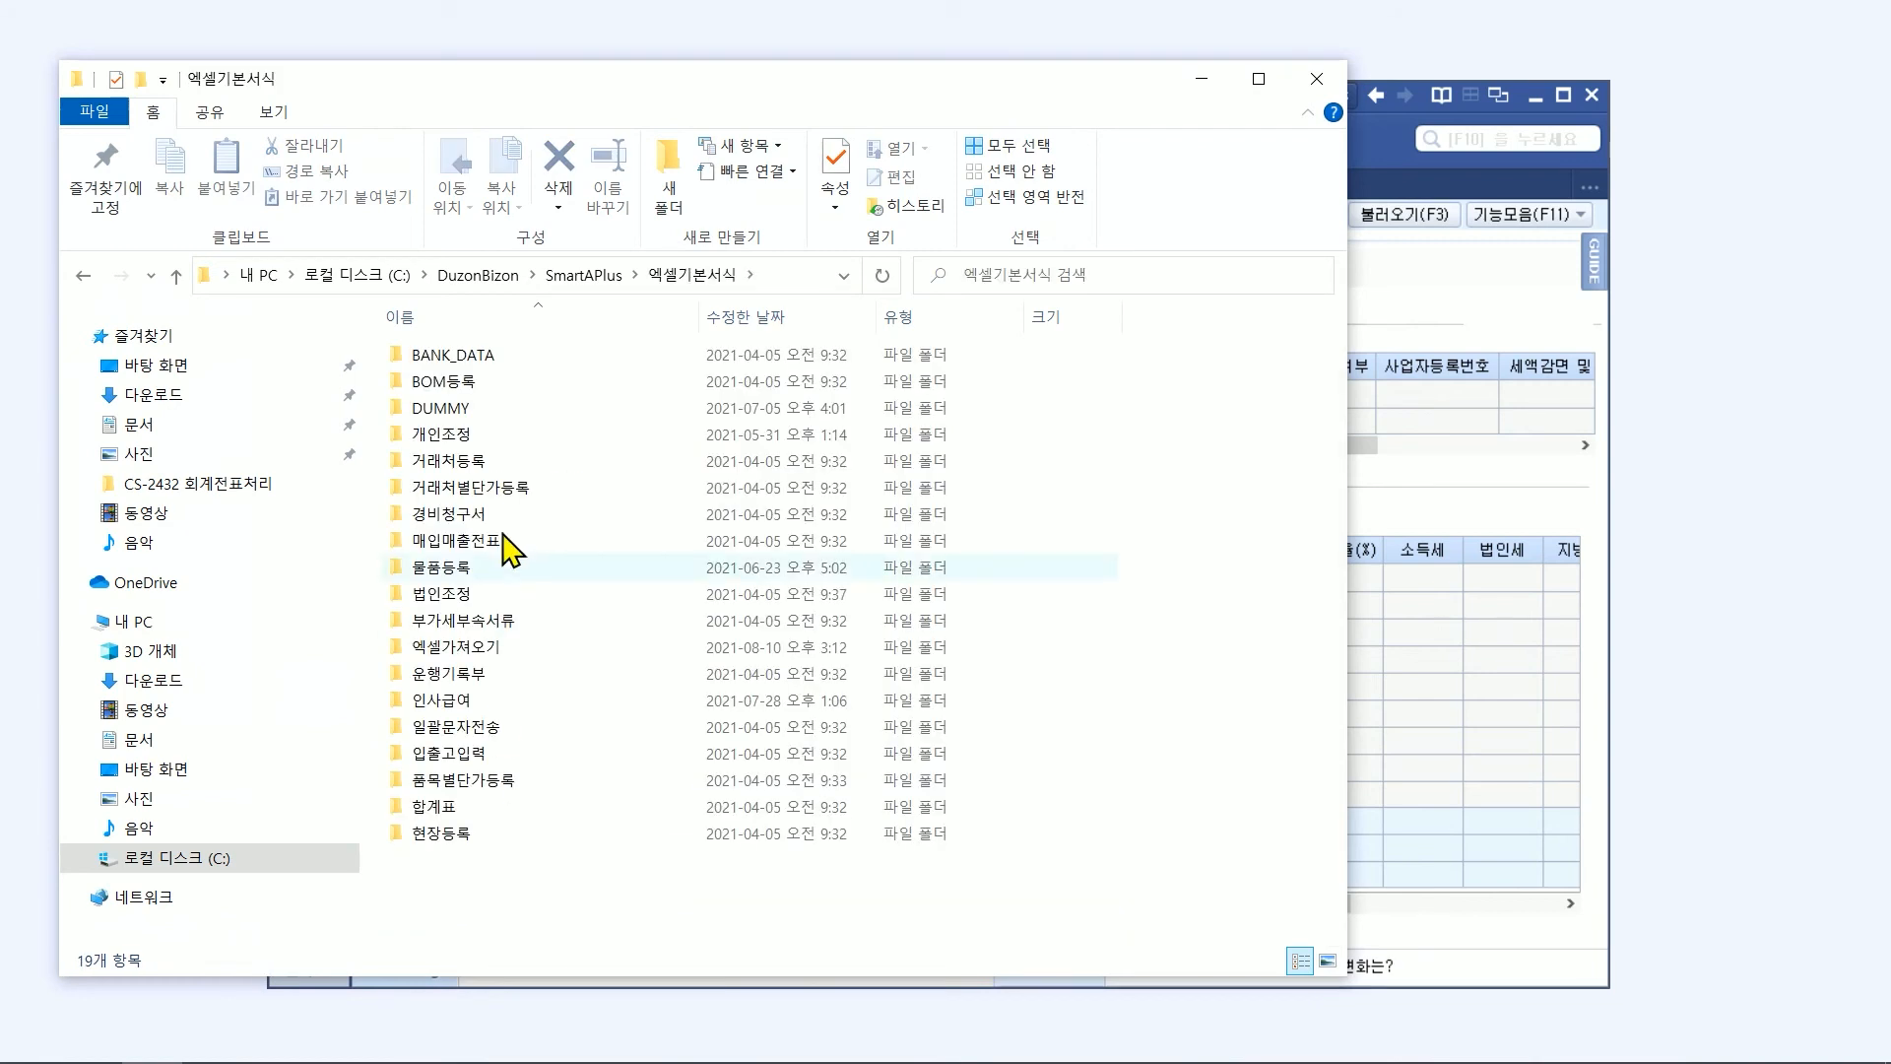
{"action": "double_click", "coordinate": [476, 649]}
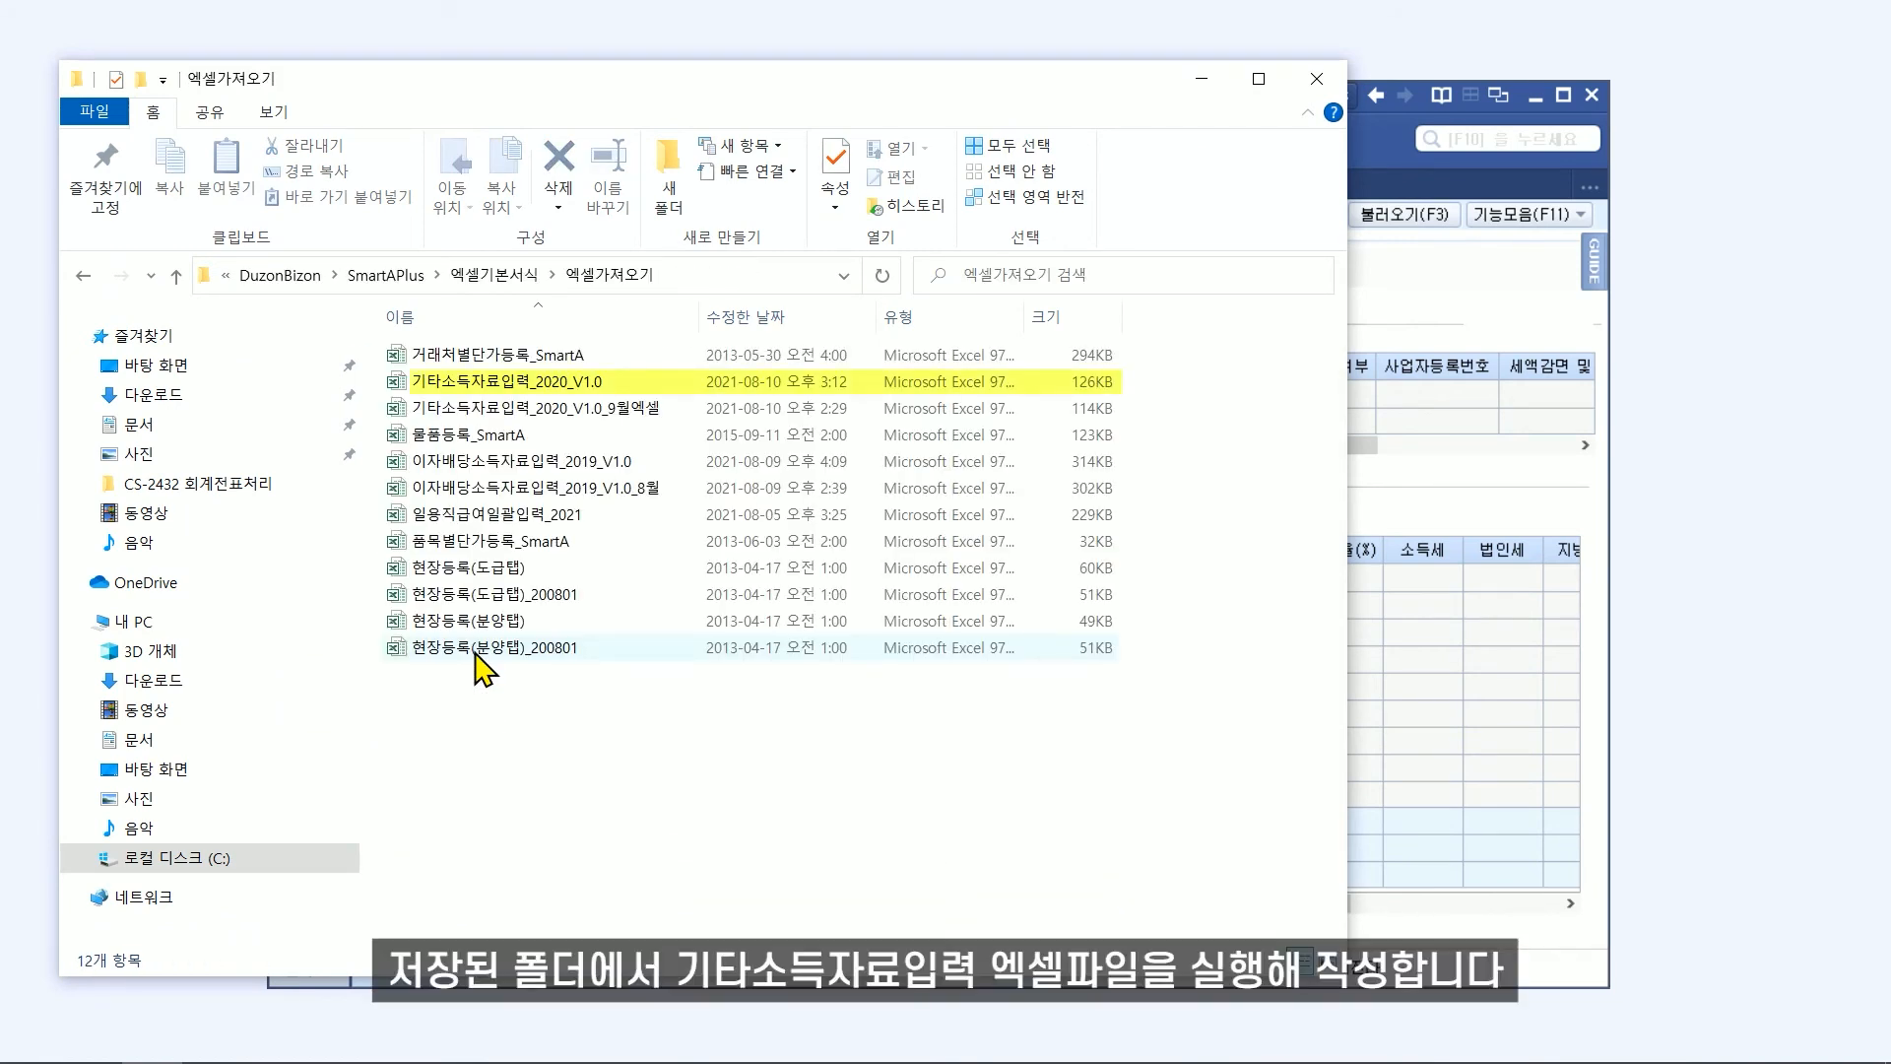
{"action": "double_click", "coordinate": [575, 391]}
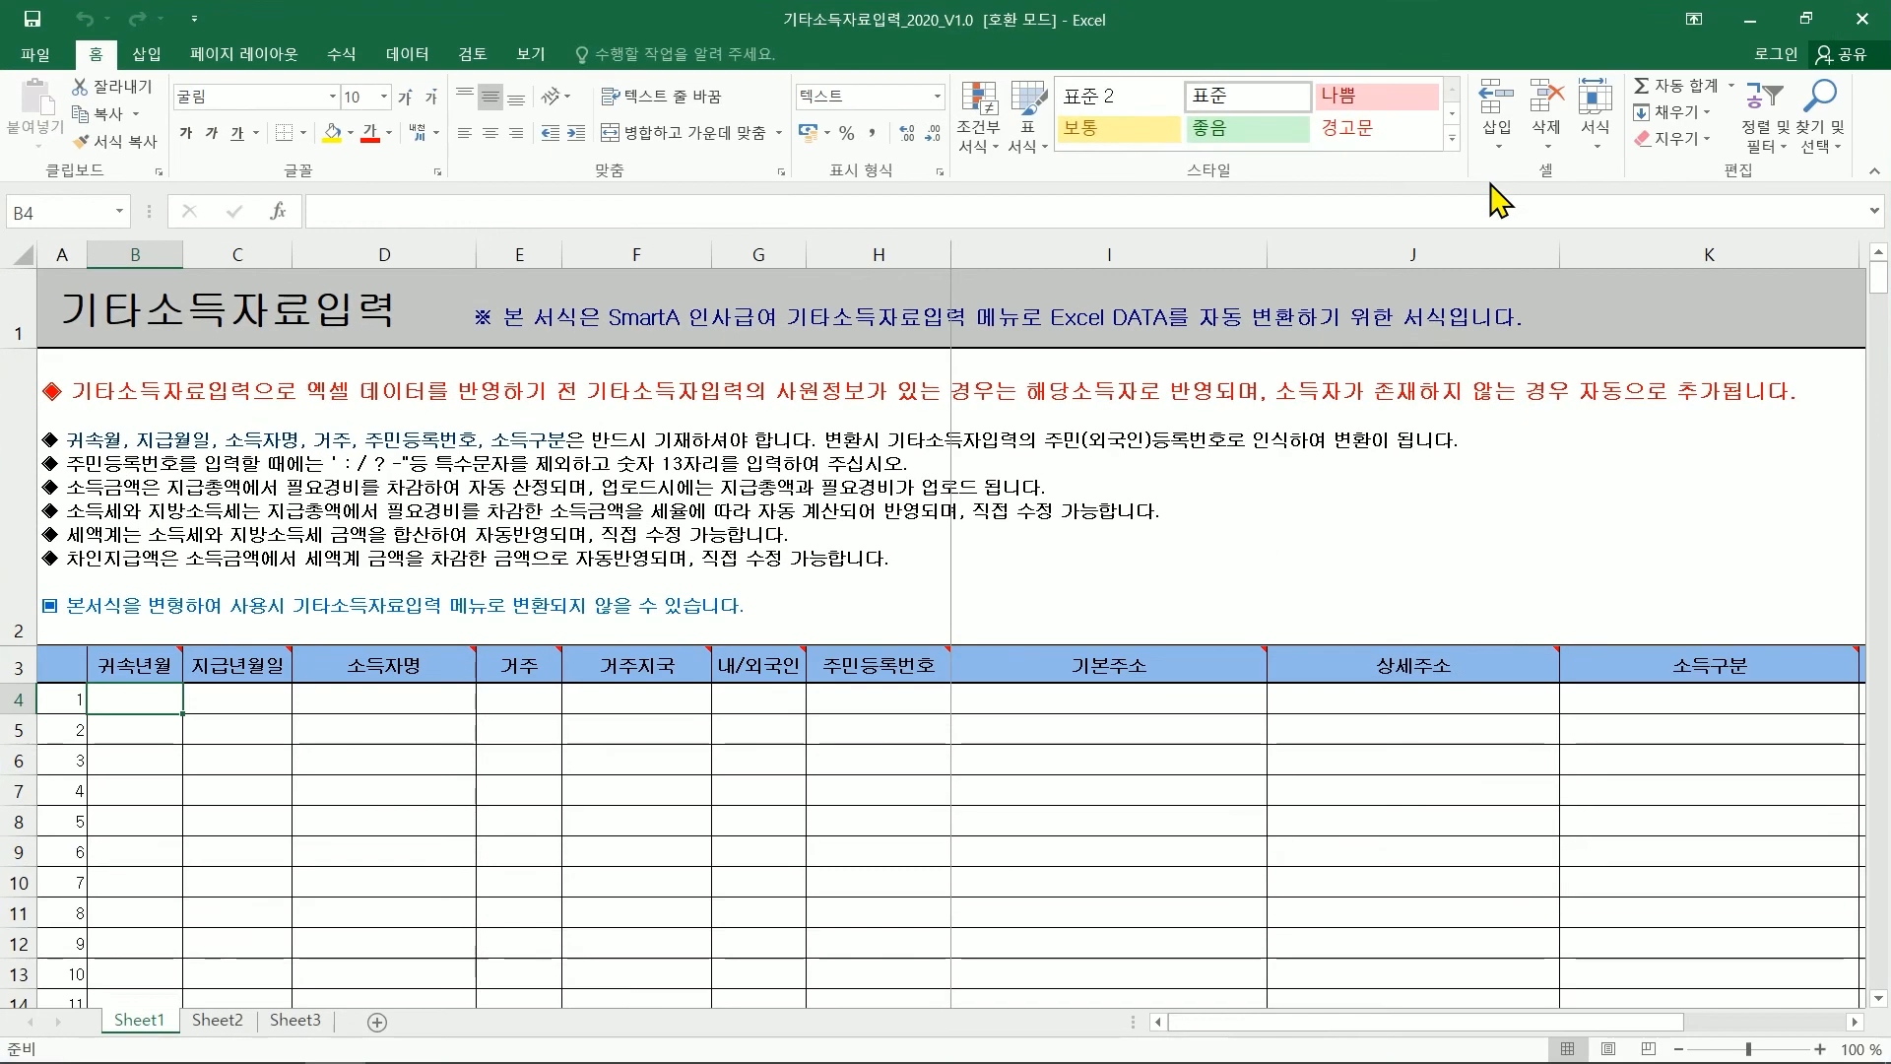
{"action": "double_click", "coordinate": [1483, 163]}
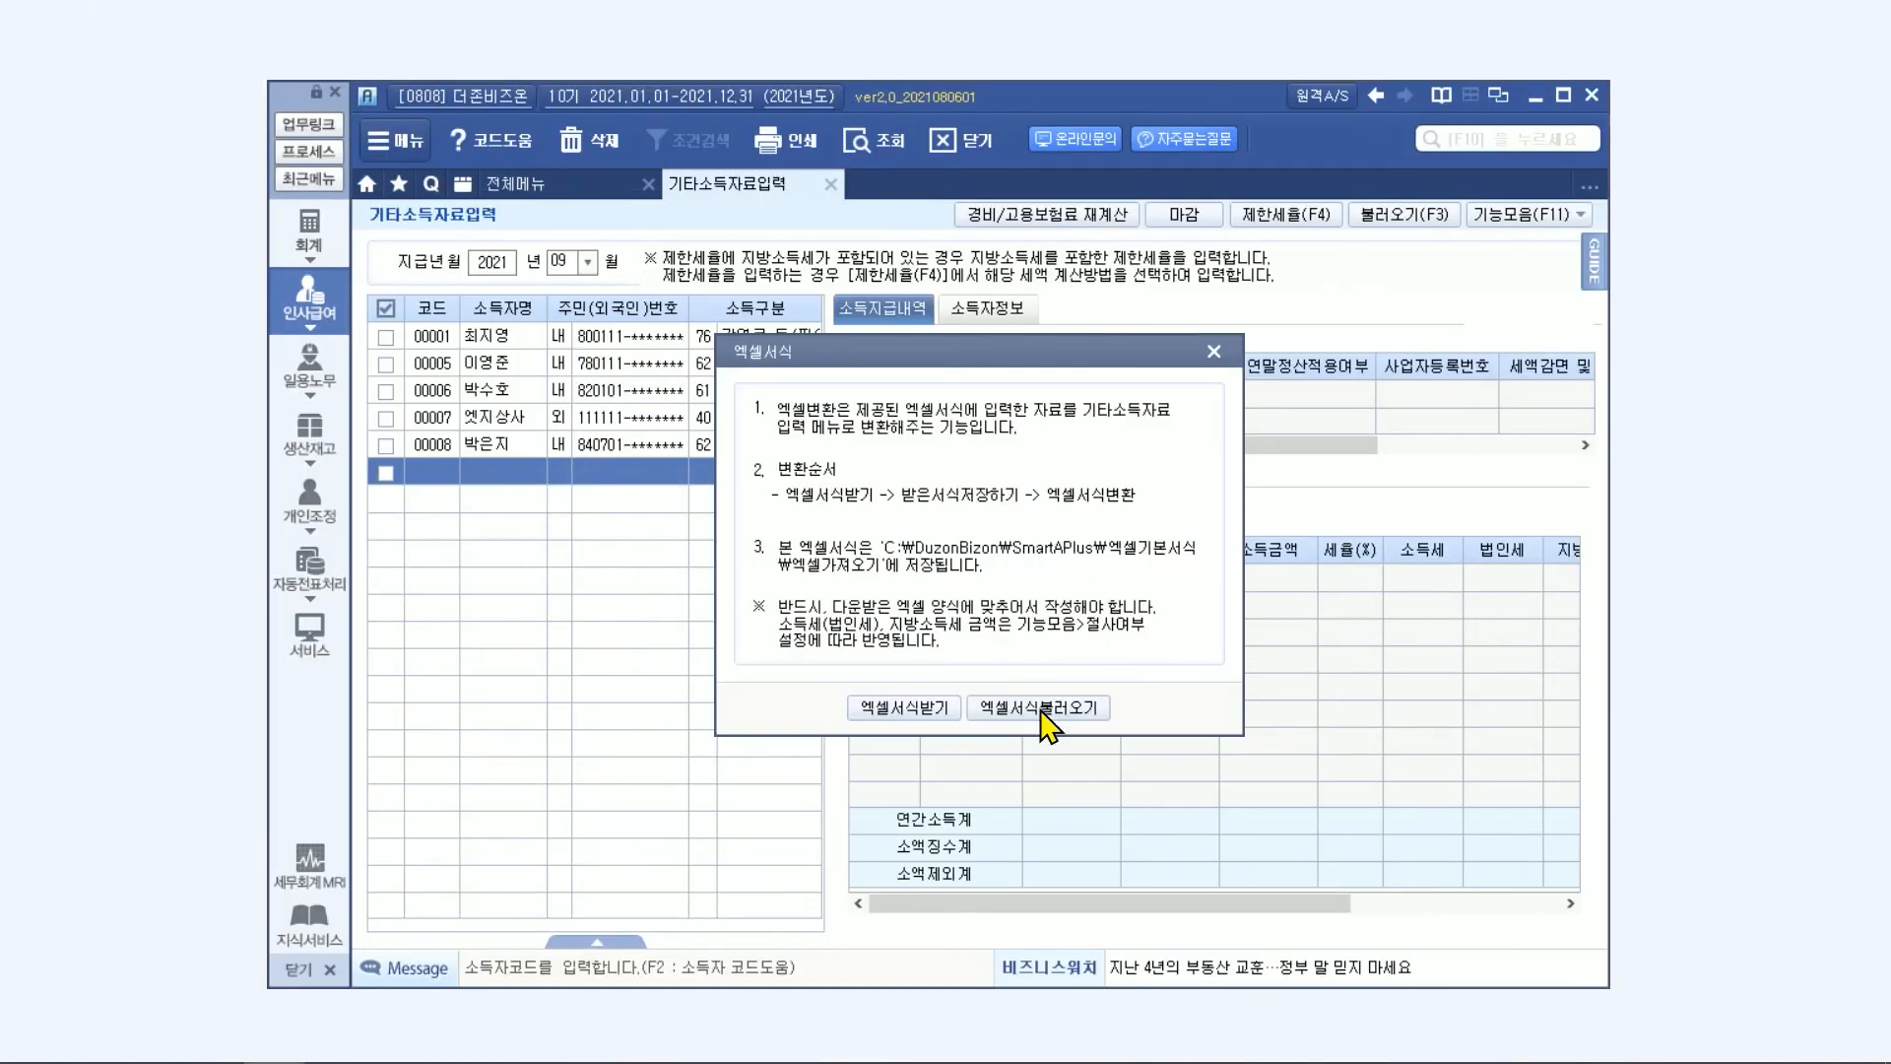
Import the file 기타소득자료입력_2020_V1.0_9월엑셀 into the September 2021 data through 엑셀서식불러오기 and acknowledge completion.
{"action": "left_click", "coordinate": [1107, 830]}
{"action": "left_click", "coordinate": [1109, 566]}
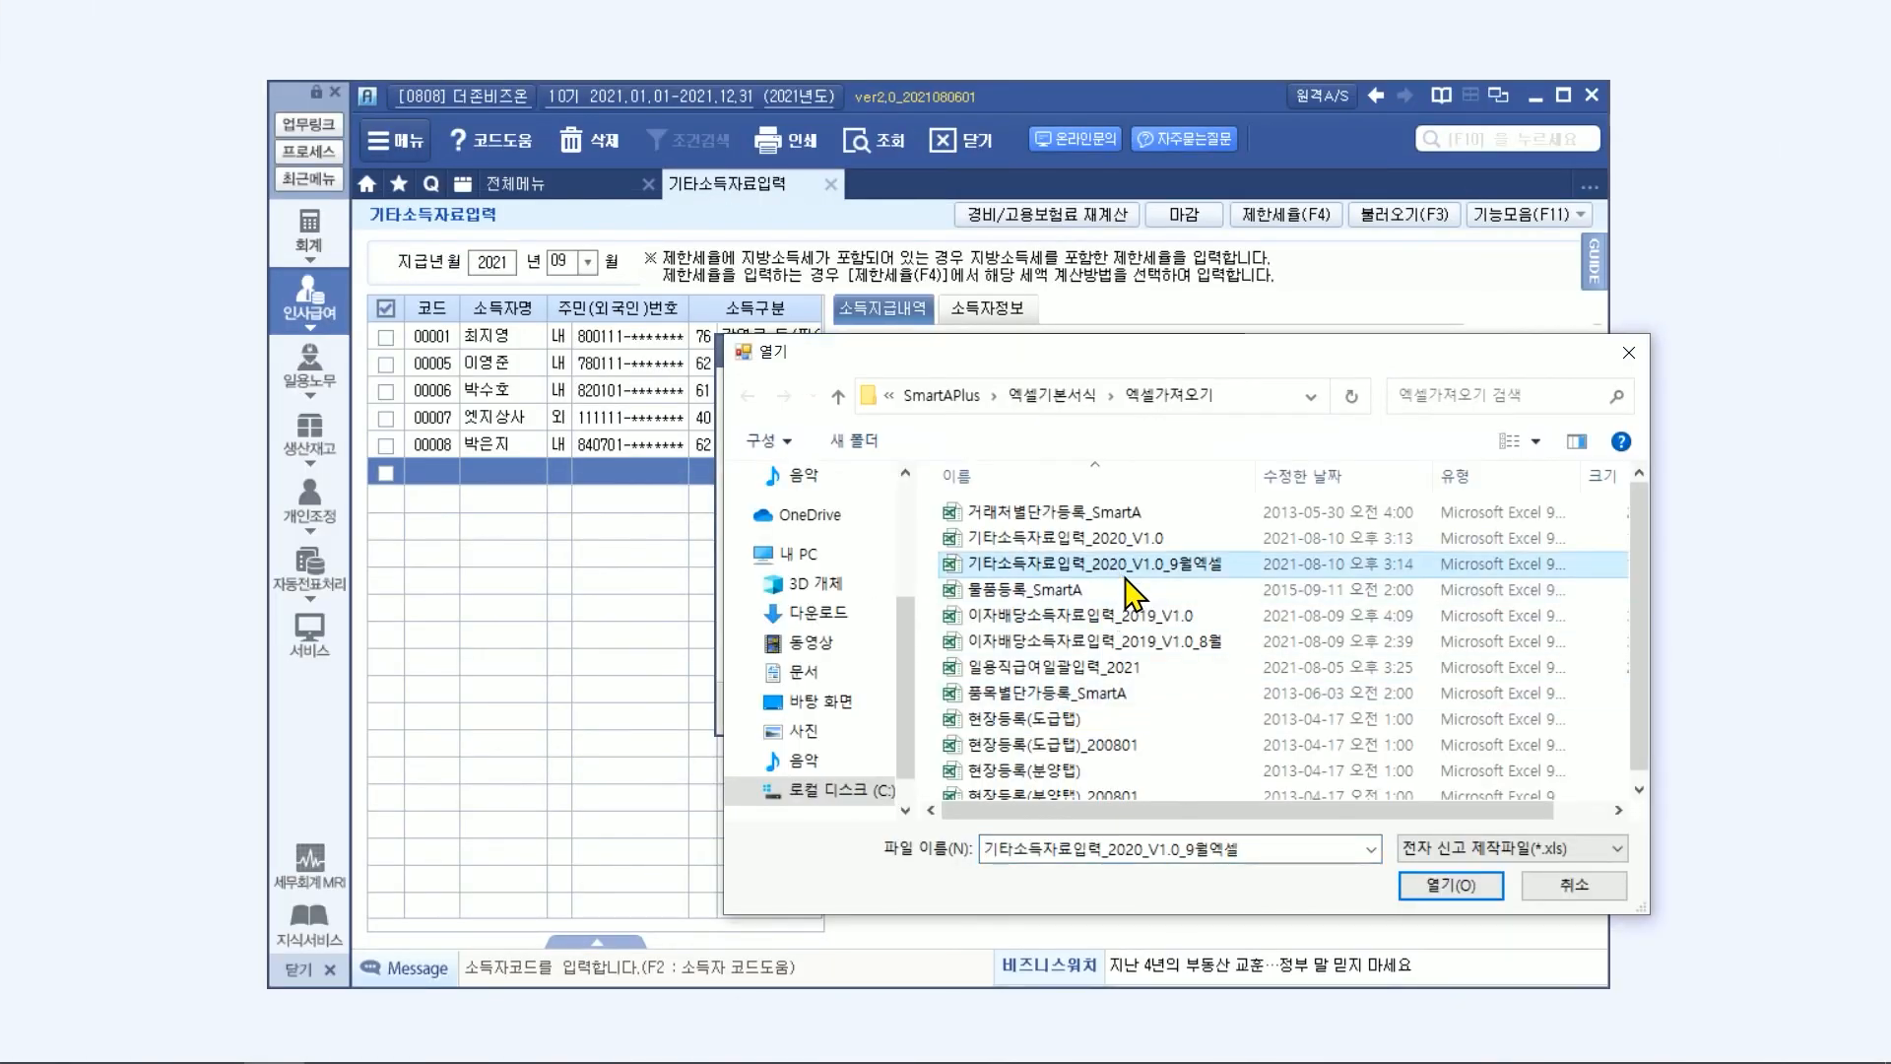
{"action": "left_click", "coordinate": [1453, 885]}
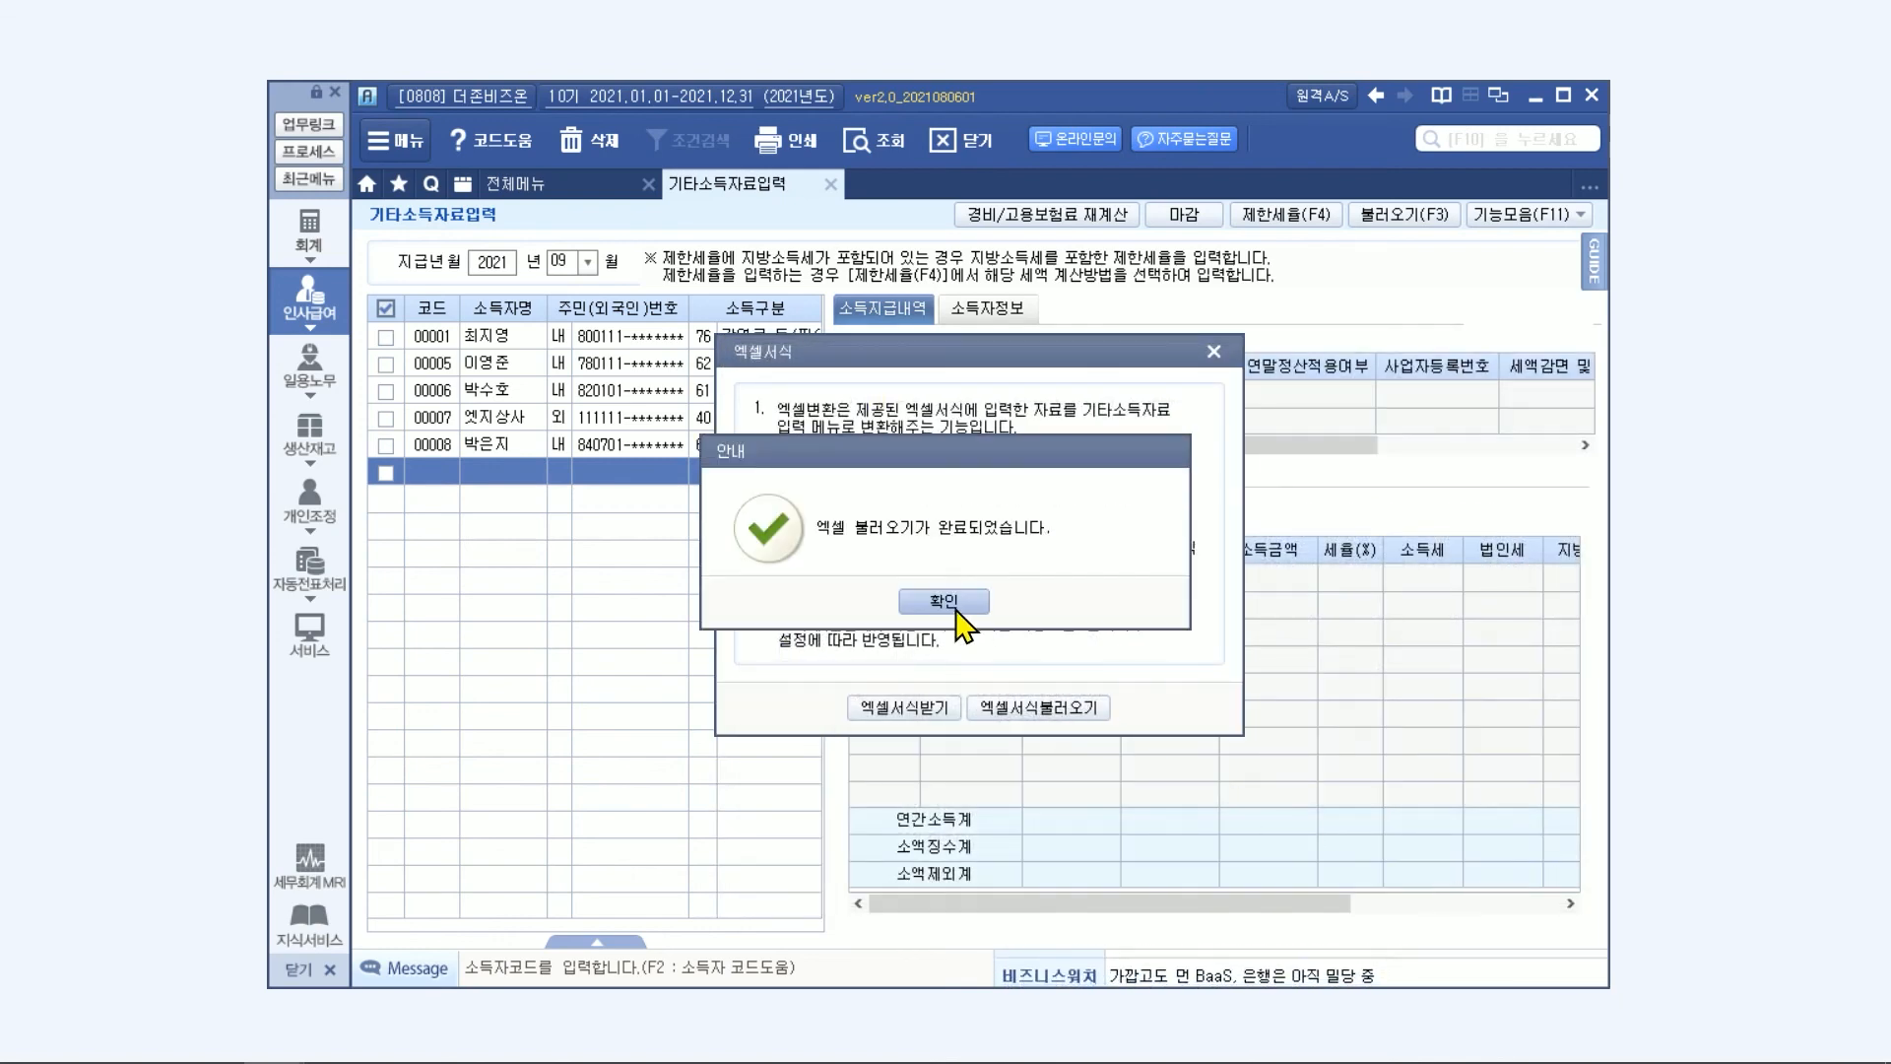
{"action": "left_click", "coordinate": [961, 611]}
Recalculate 경비/고용보험료 for the last listed income earner and review the earner's 특고인경비 and 고용보험료 columns.
{"action": "left_click", "coordinate": [530, 455]}
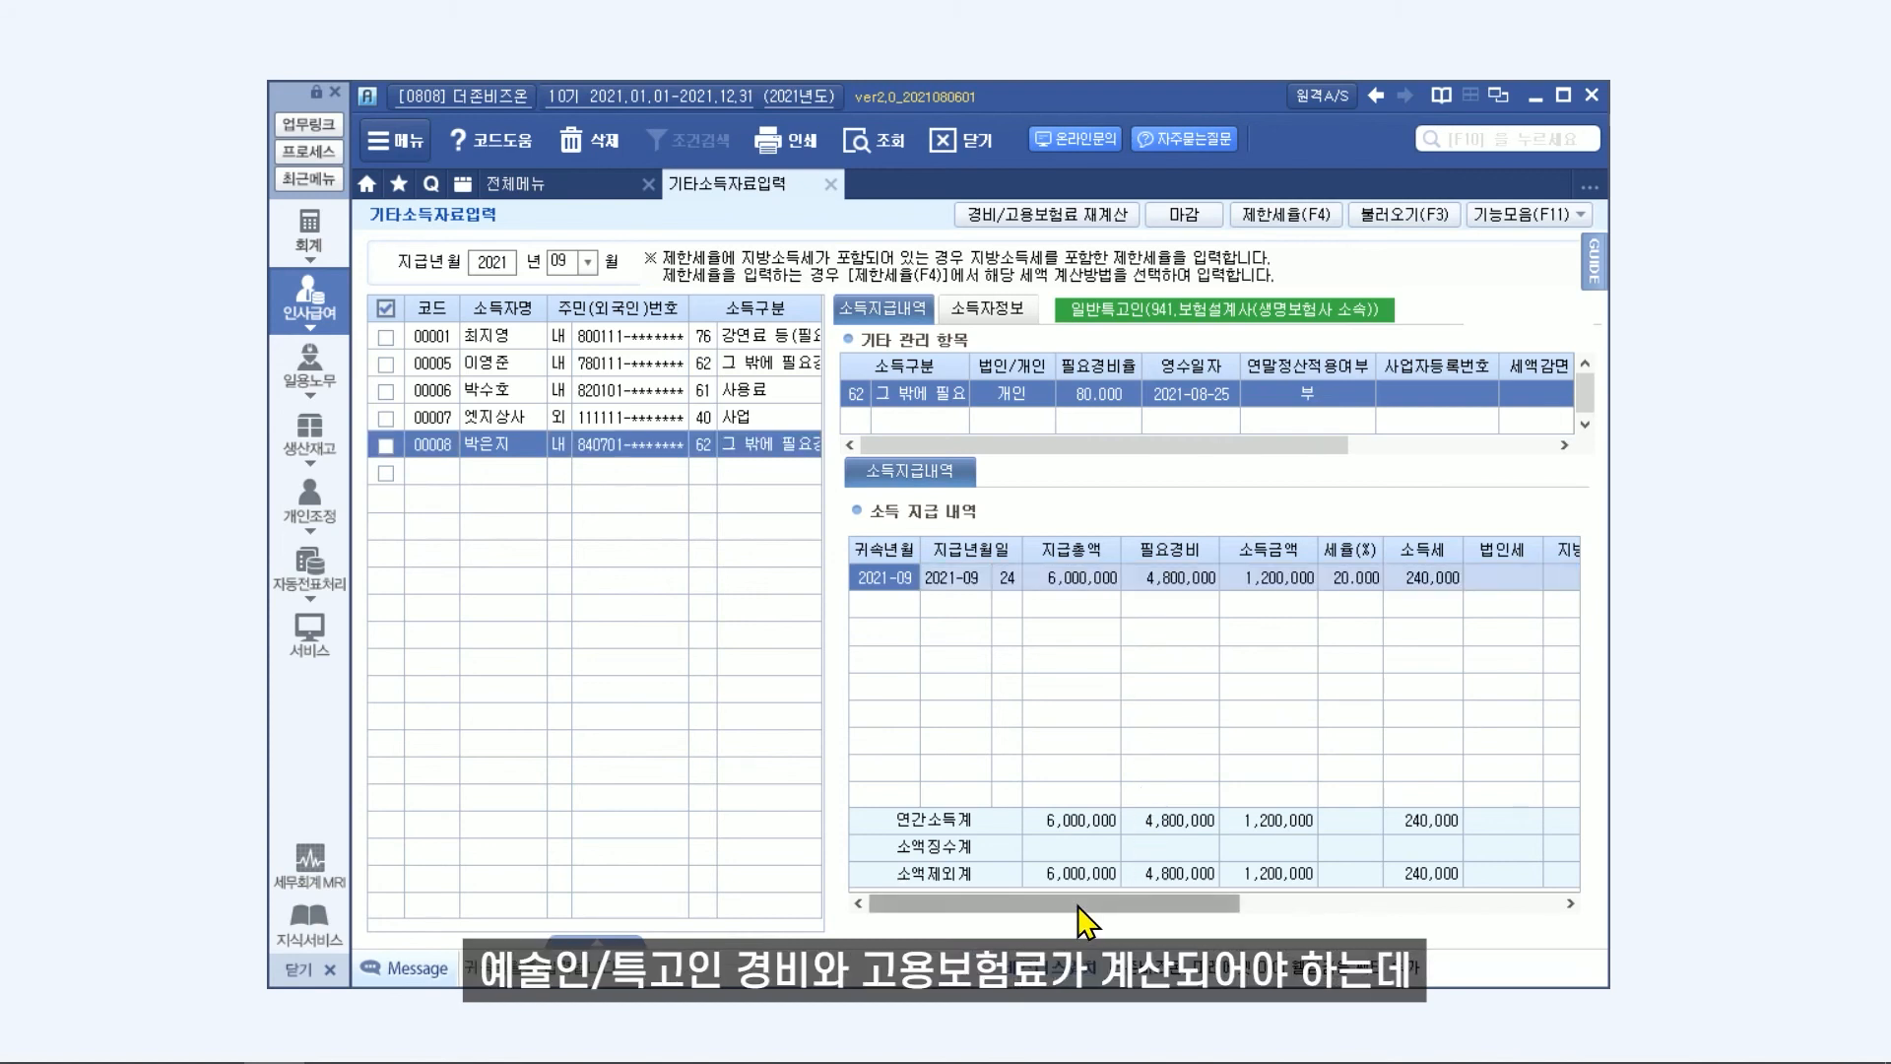
{"action": "left_click_drag", "start_coordinate": [1078, 907], "coordinate": [1357, 884]}
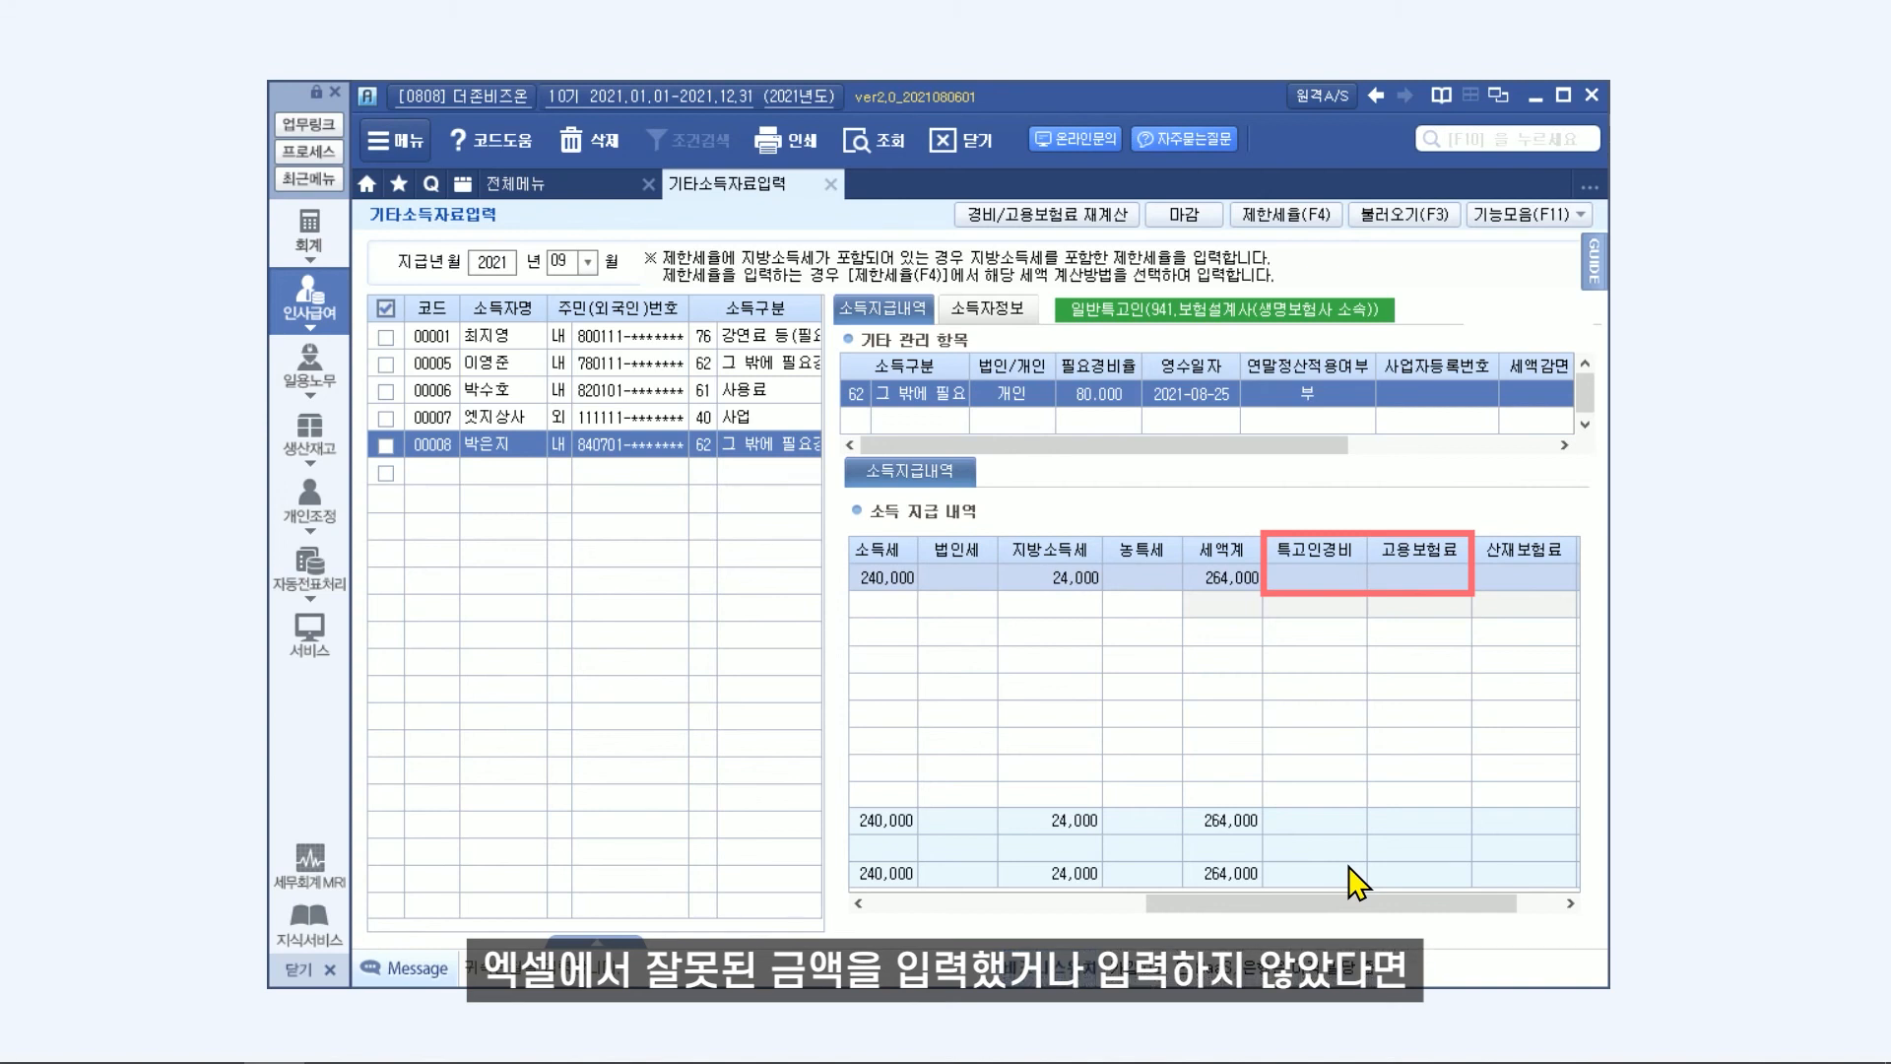
{"action": "left_click", "coordinate": [385, 446]}
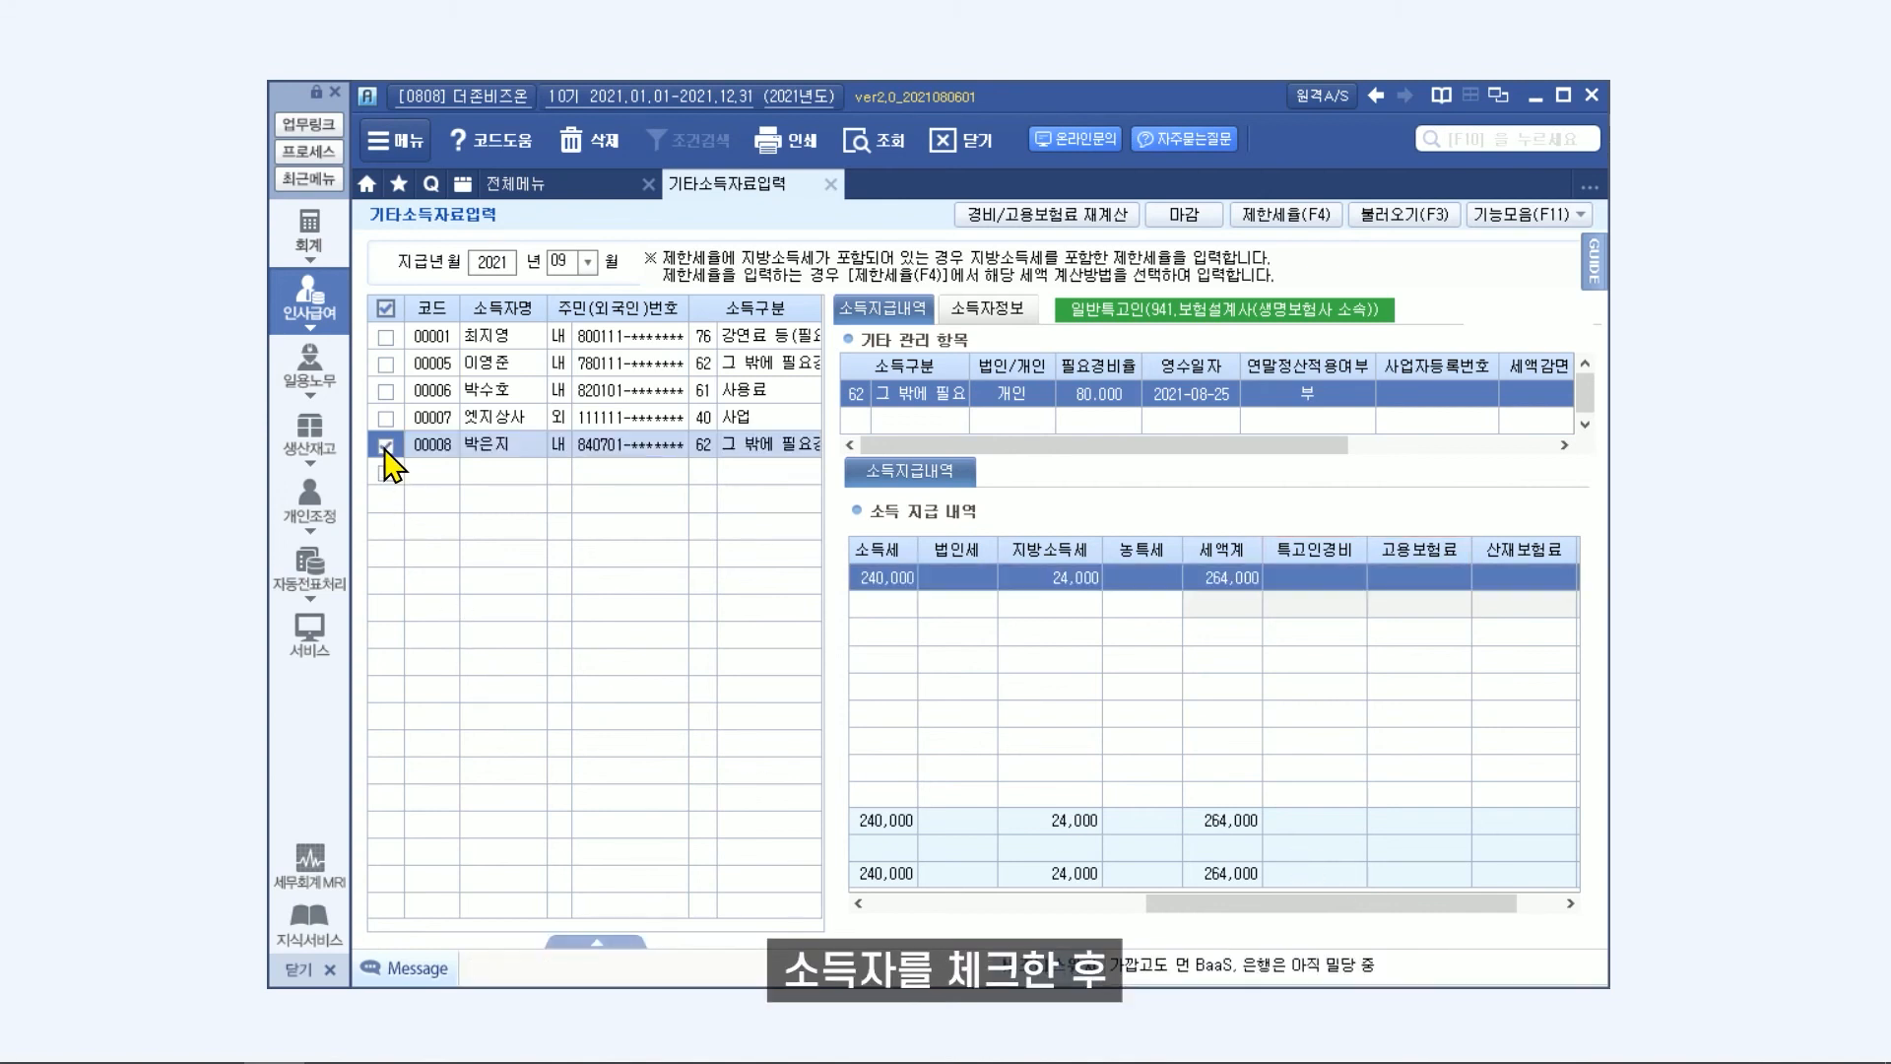
{"action": "left_click", "coordinate": [1044, 217]}
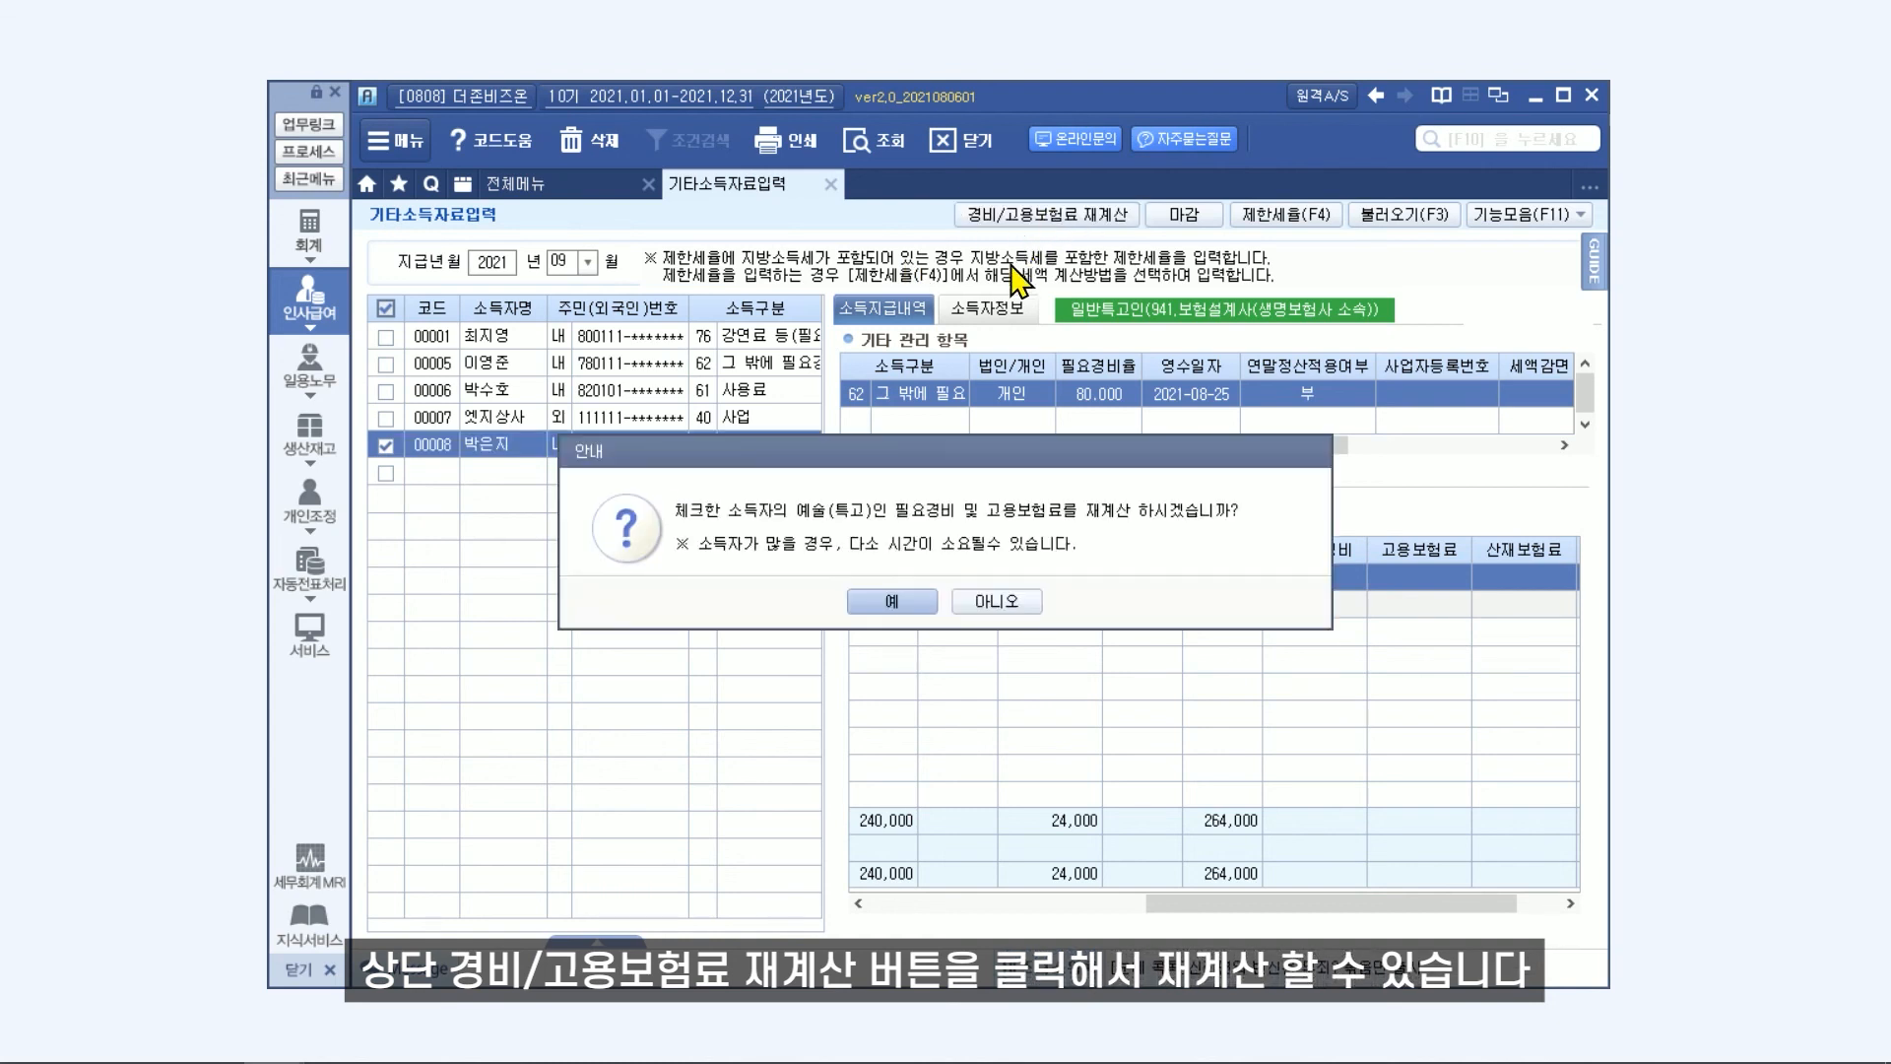
{"action": "left_click", "coordinate": [891, 603]}
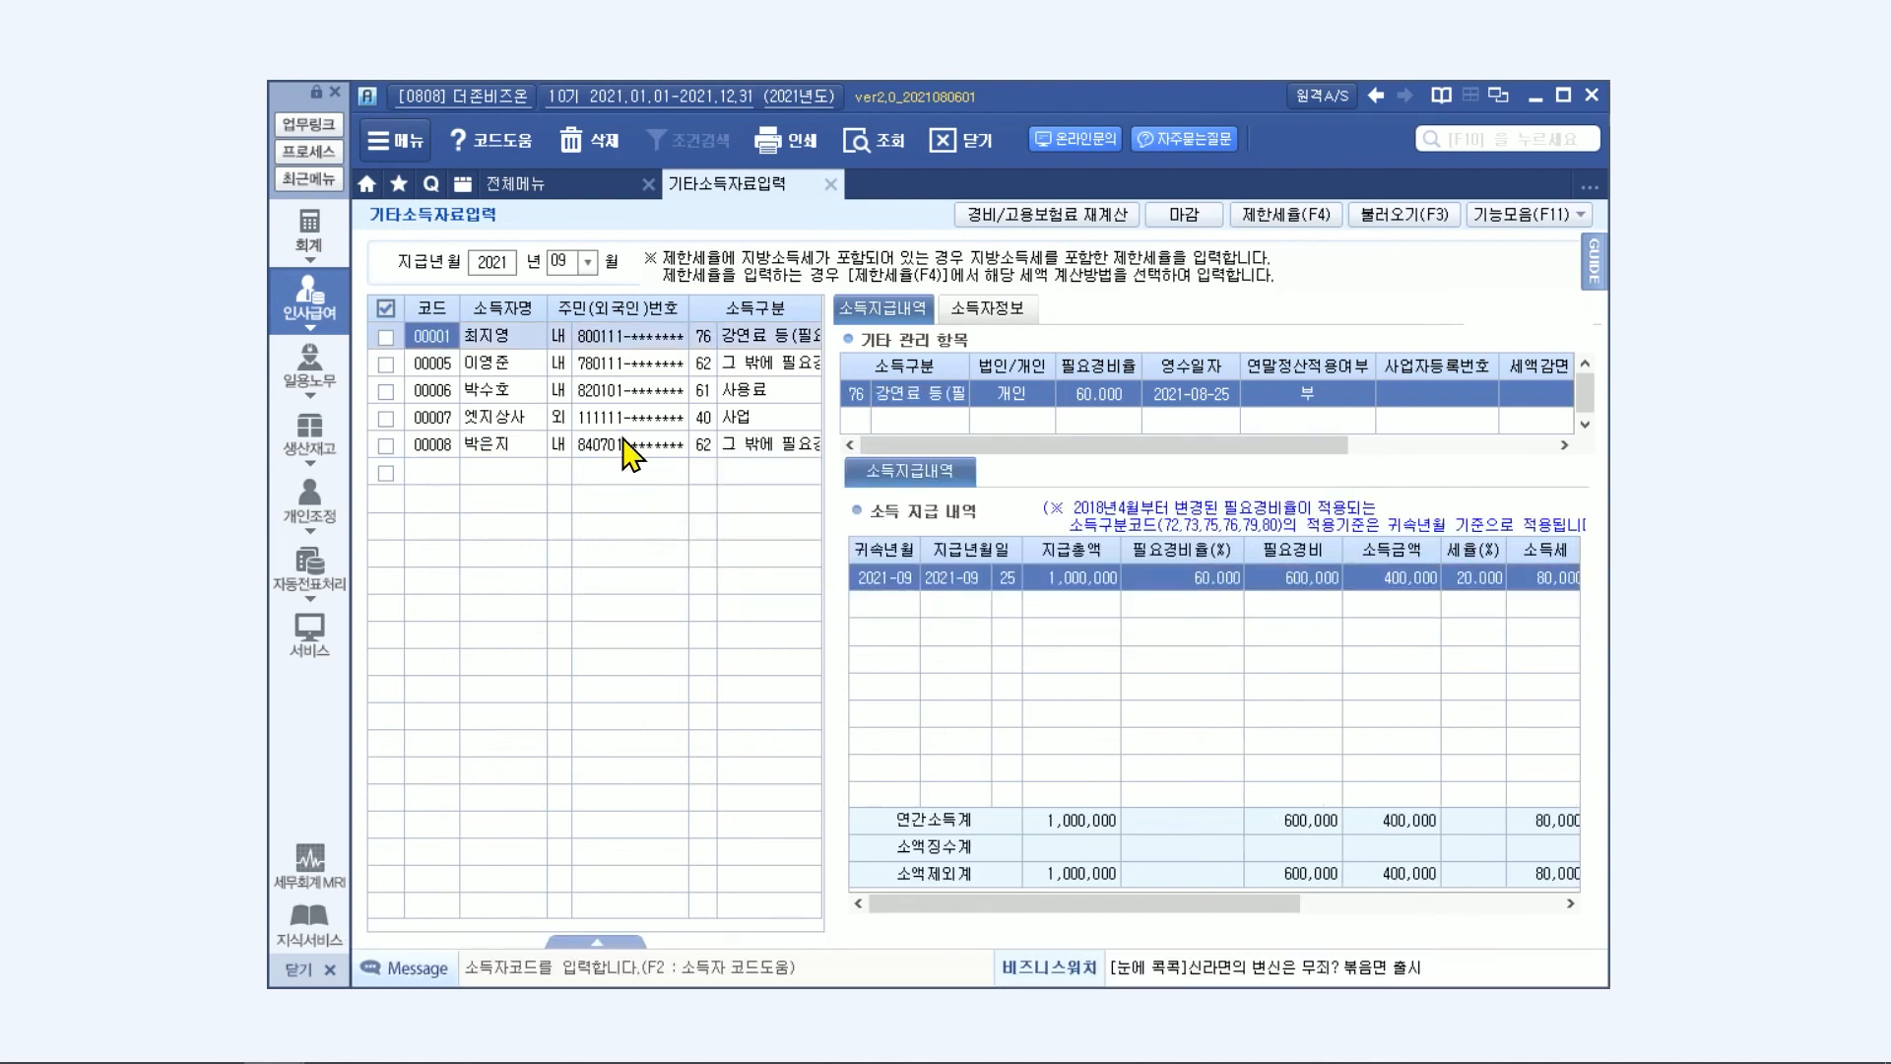
{"action": "left_click", "coordinate": [625, 445]}
{"action": "left_click_drag", "start_coordinate": [998, 899], "coordinate": [1316, 899]}
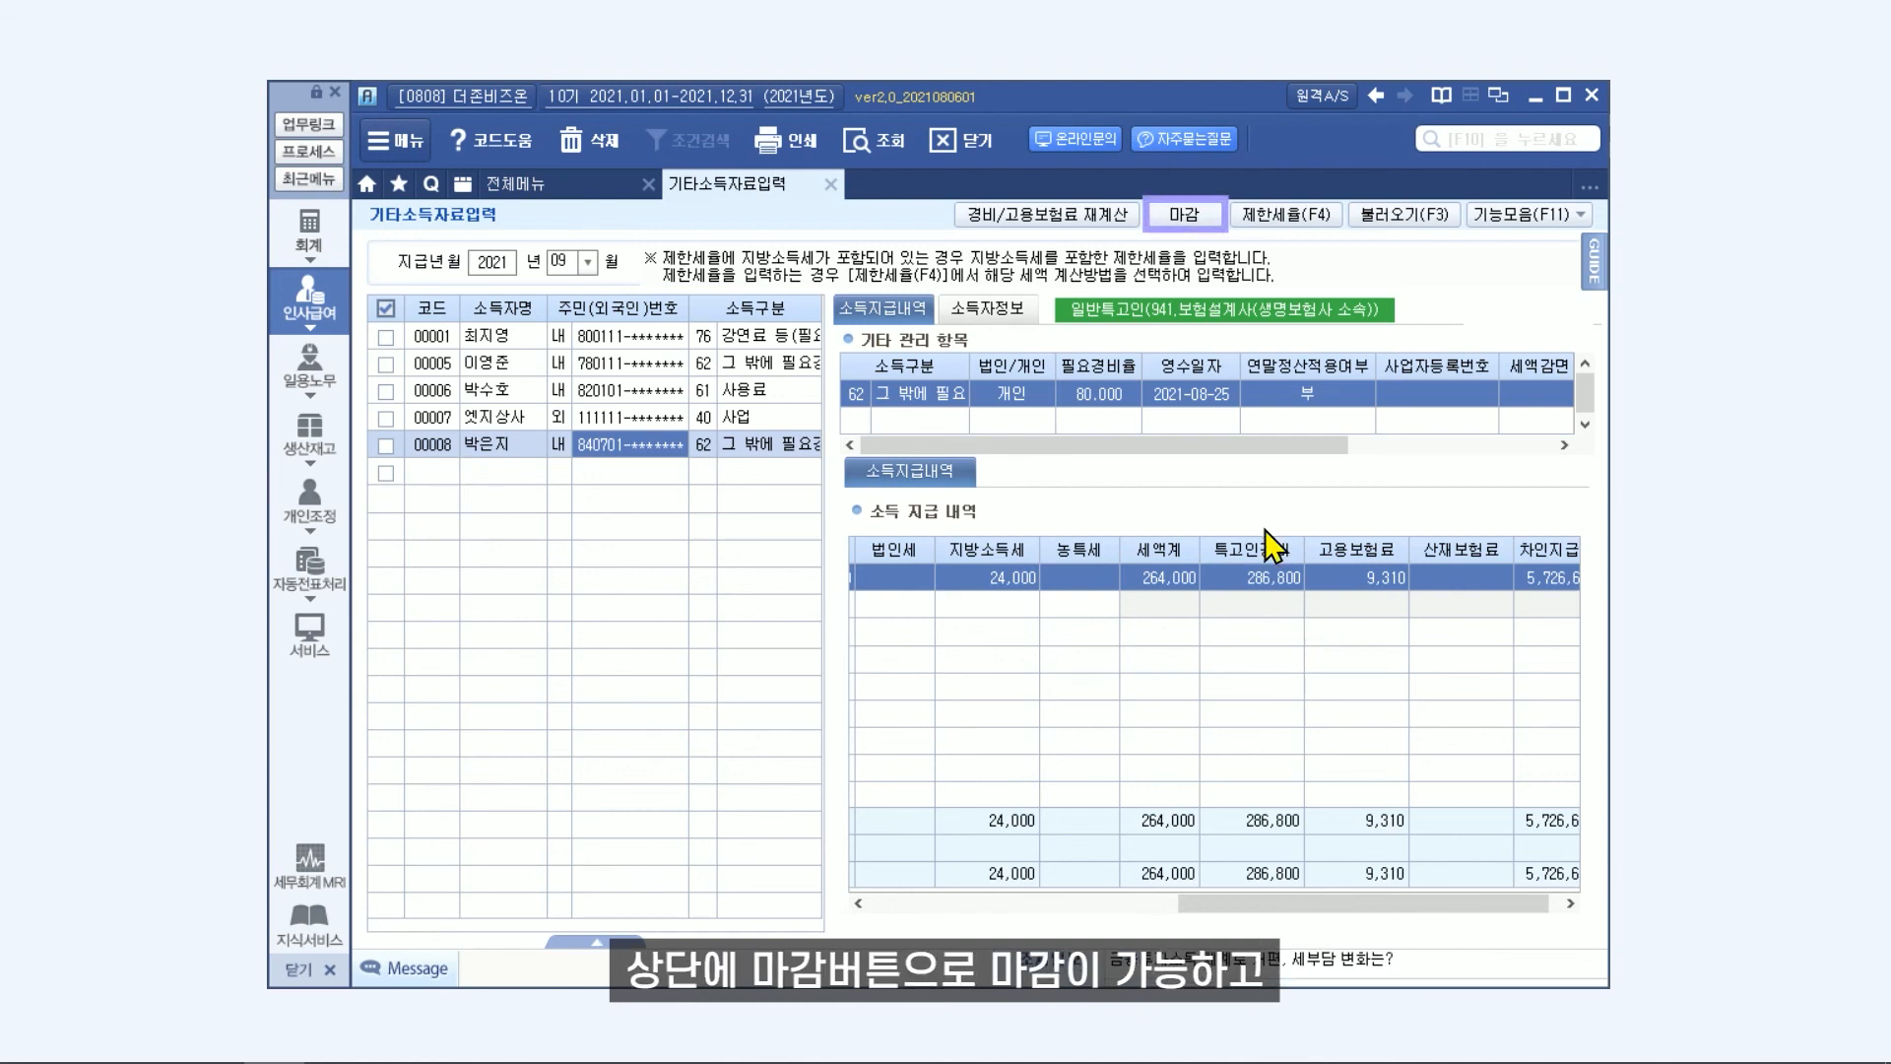
Close the September 2021 other-income data with 마감 and release it again with 마감해제.
{"action": "left_click", "coordinate": [1180, 220]}
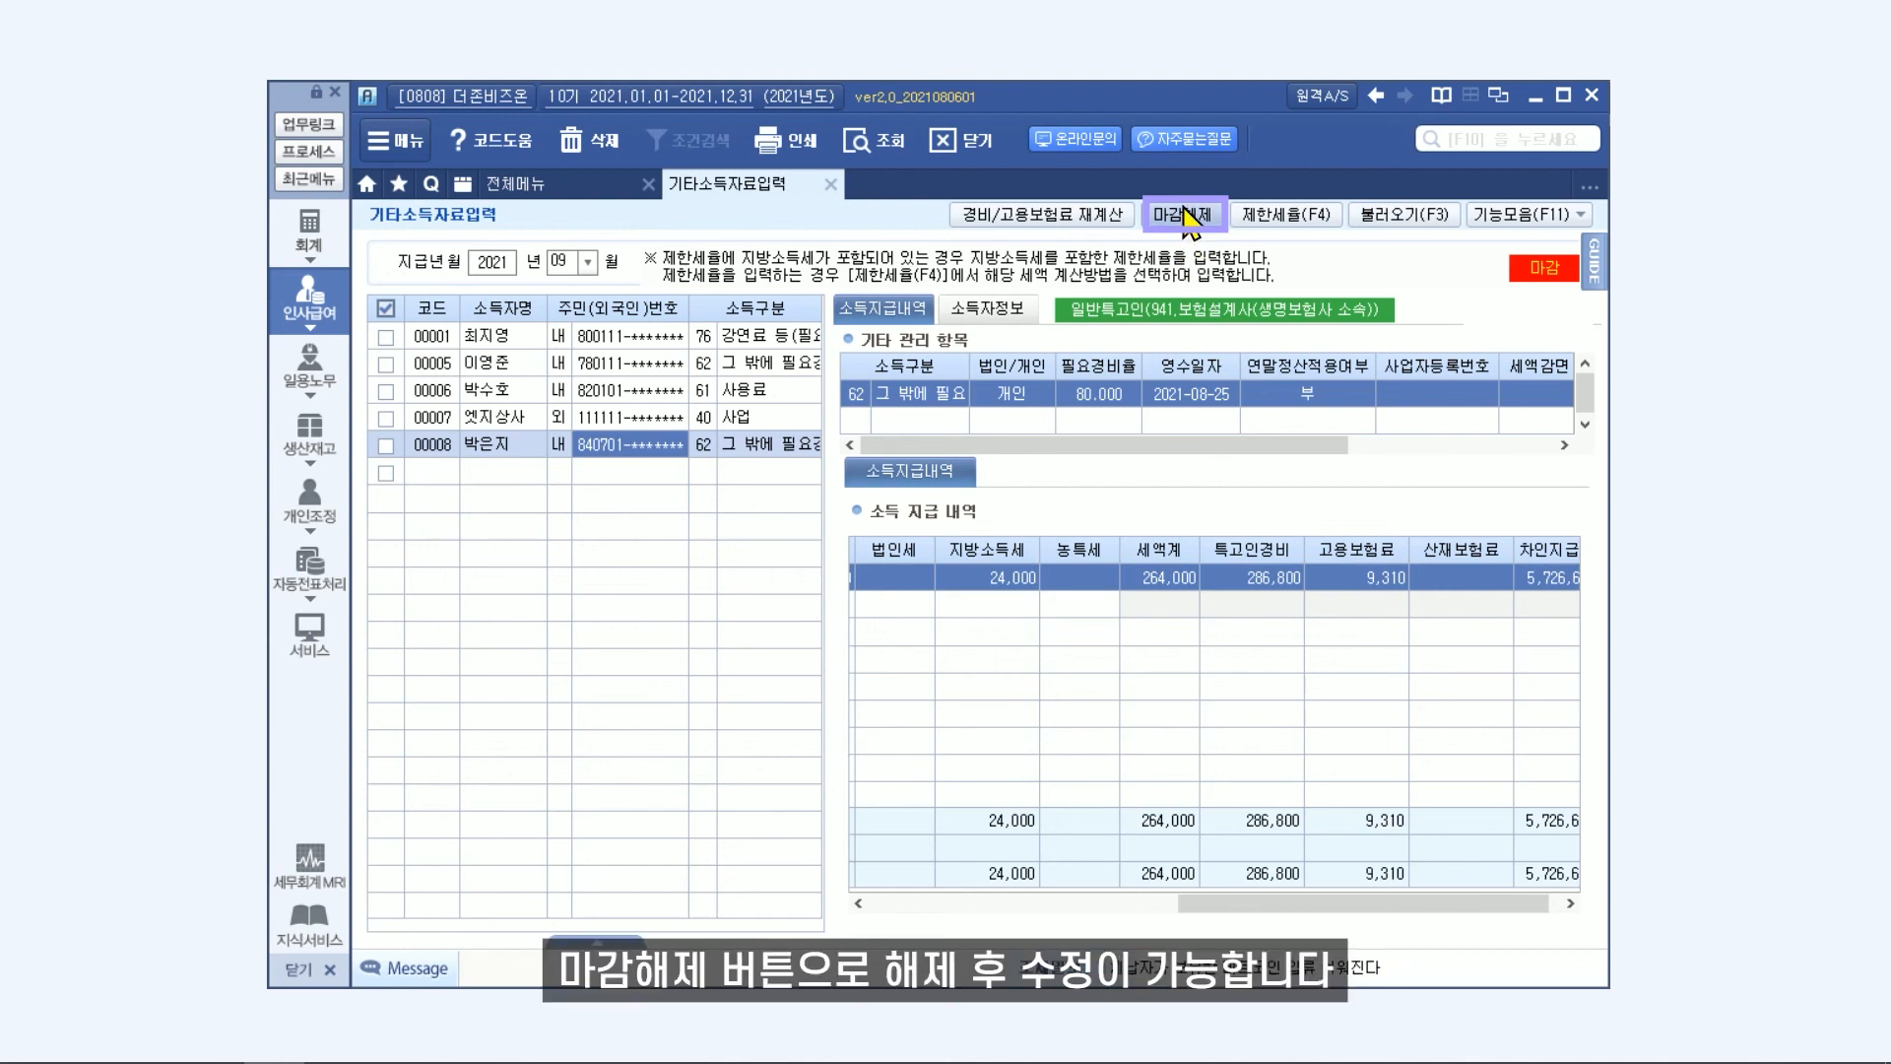
{"action": "left_click", "coordinate": [1186, 212]}
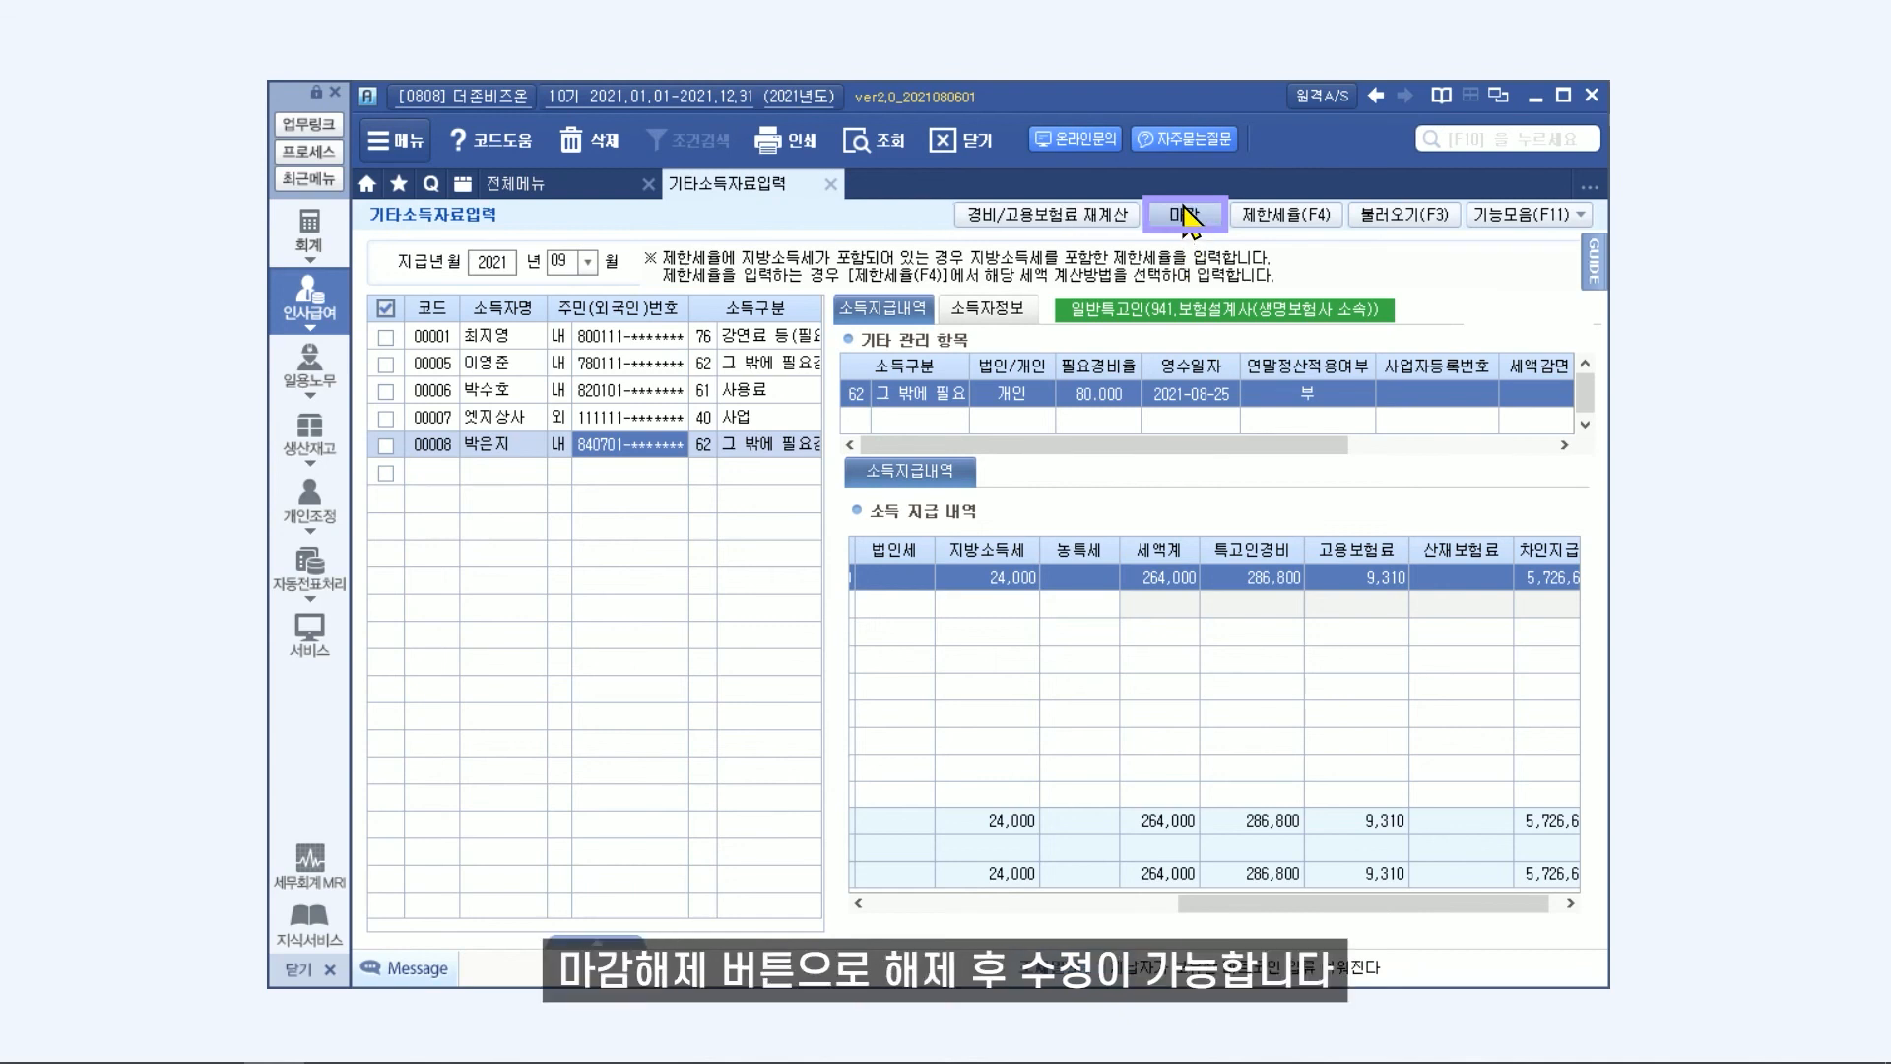